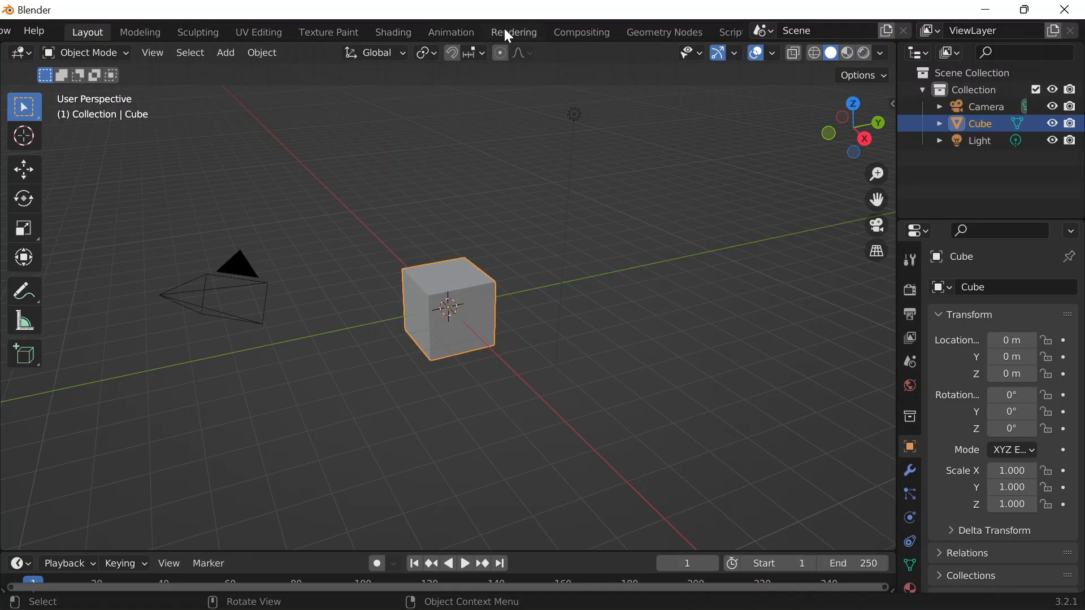
Step: Switch to the Geometry Nodes workspace, minimise the spreadsheet area and create a new geometry node tree on the cube
left_click(618, 34)
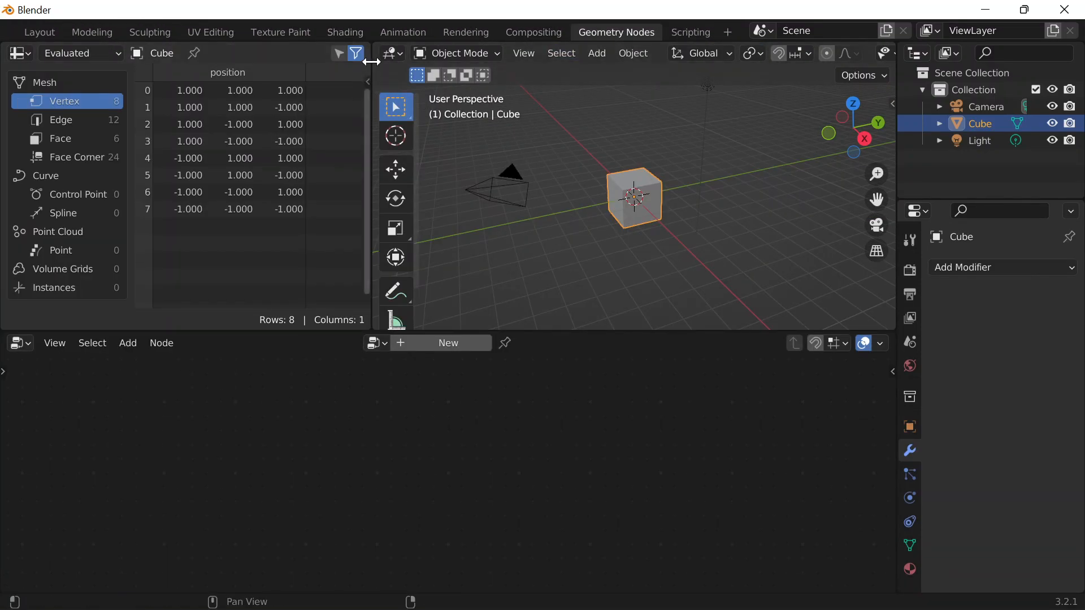
left_click_drag(371, 85, 17, 86)
left_click(443, 343)
scroll(491, 283, "up", 5)
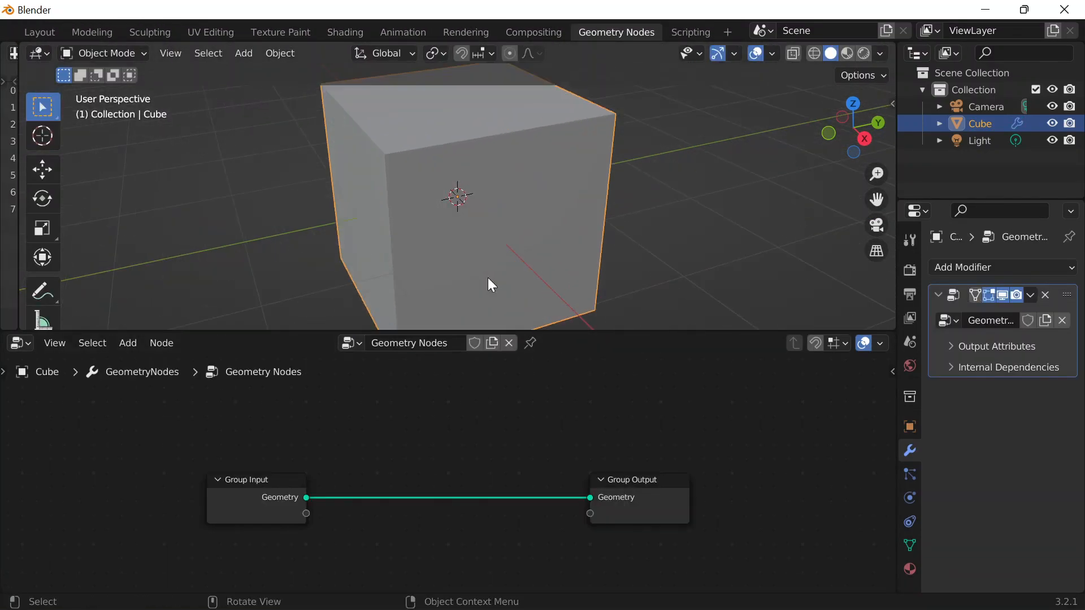
Step: Disconnect Group Input from Group Output and move the Group Output node farther away to make room between them
left_click_drag(592, 498, 260, 510)
scroll(574, 474, "up", 2)
scroll(561, 474, "up", 3)
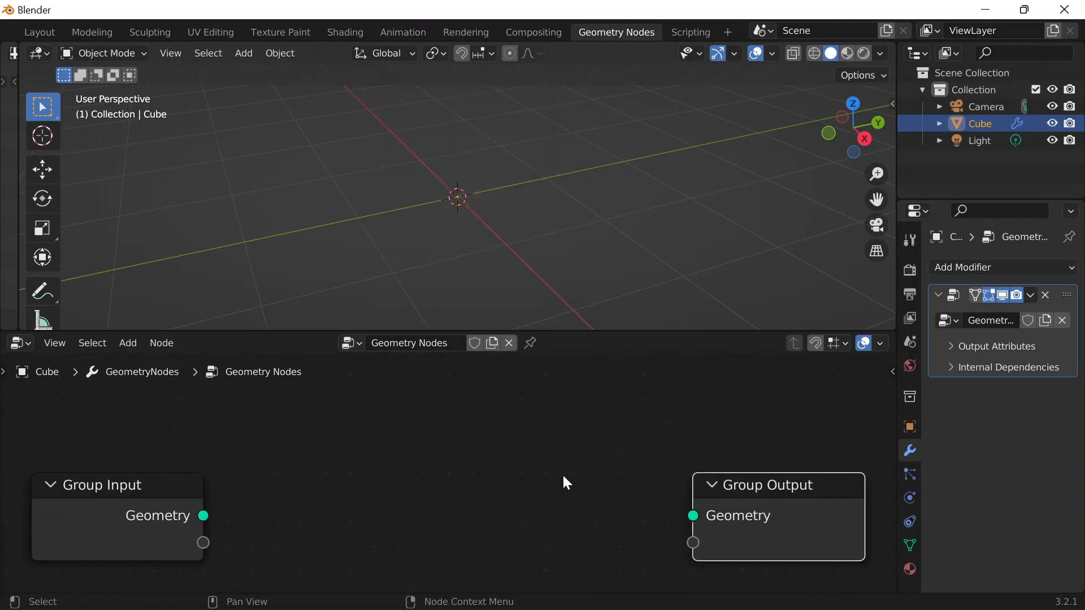
middle_click_drag(562, 473, 549, 425)
left_click_drag(763, 448, 837, 442)
left_click(334, 445)
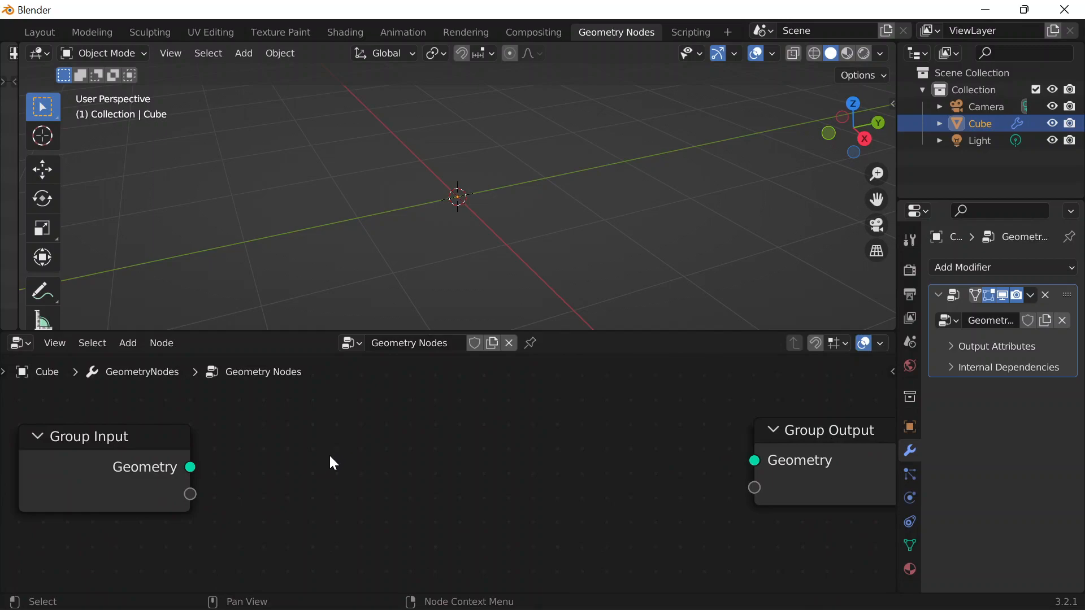
Step: Add a String to Curves node between Group Input and Group Output and enlarge the node editor to fit it
key("shift+a")
left_click(279, 238)
key("Down")
key("Down")
key("Down")
key("Down")
key("Down")
key("Down")
key("Down")
key("Down")
key("Down")
type("string to")
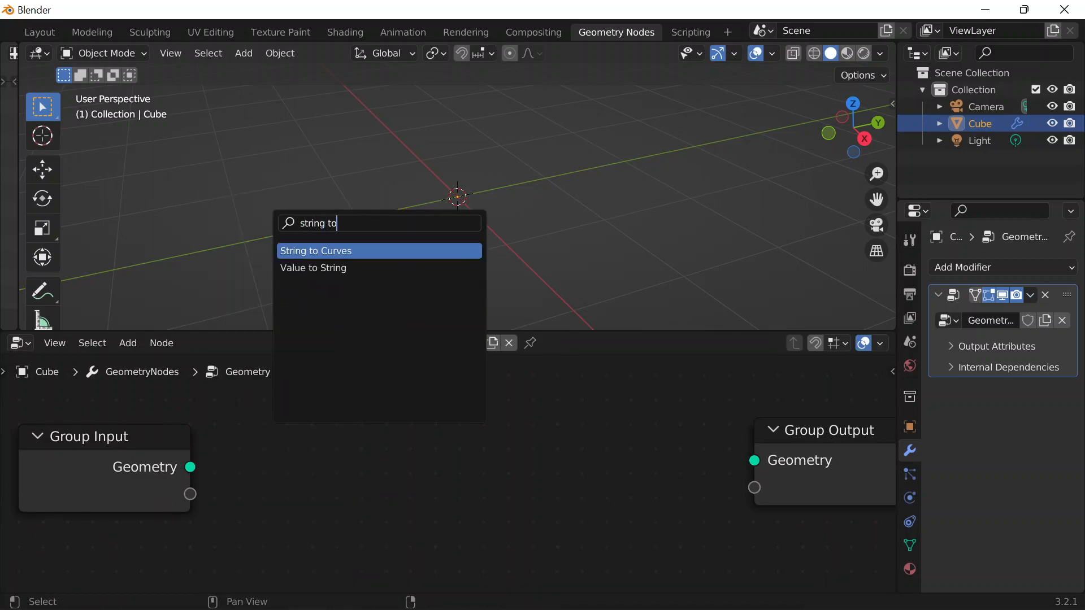
key("Return")
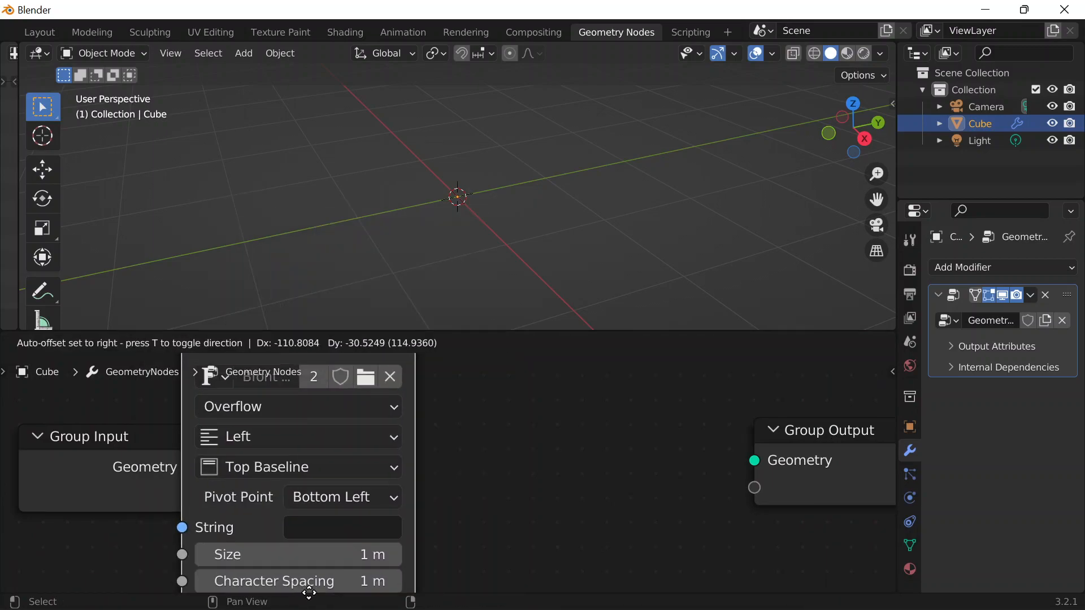
left_click(409, 530)
left_click_drag(572, 328, 588, 168)
key("Home")
left_click_drag(432, 269, 422, 291)
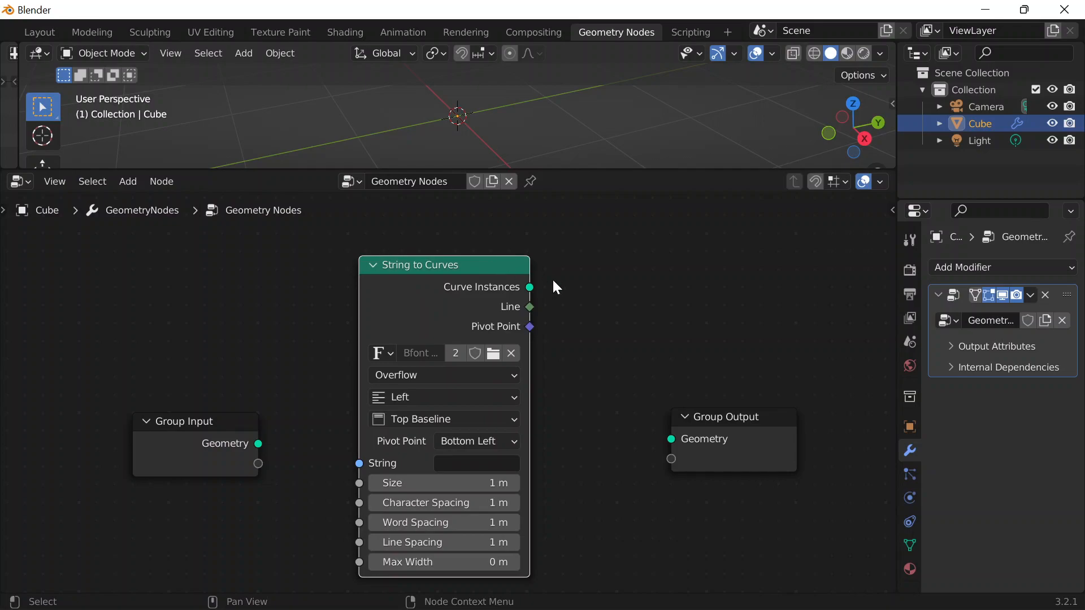
Step: Expose the String to Curves text as a Group Input socket and set the modifier's String to "Thunder"
left_click_drag(898, 134, 808, 130)
left_click_drag(315, 463, 213, 464)
left_click(994, 342)
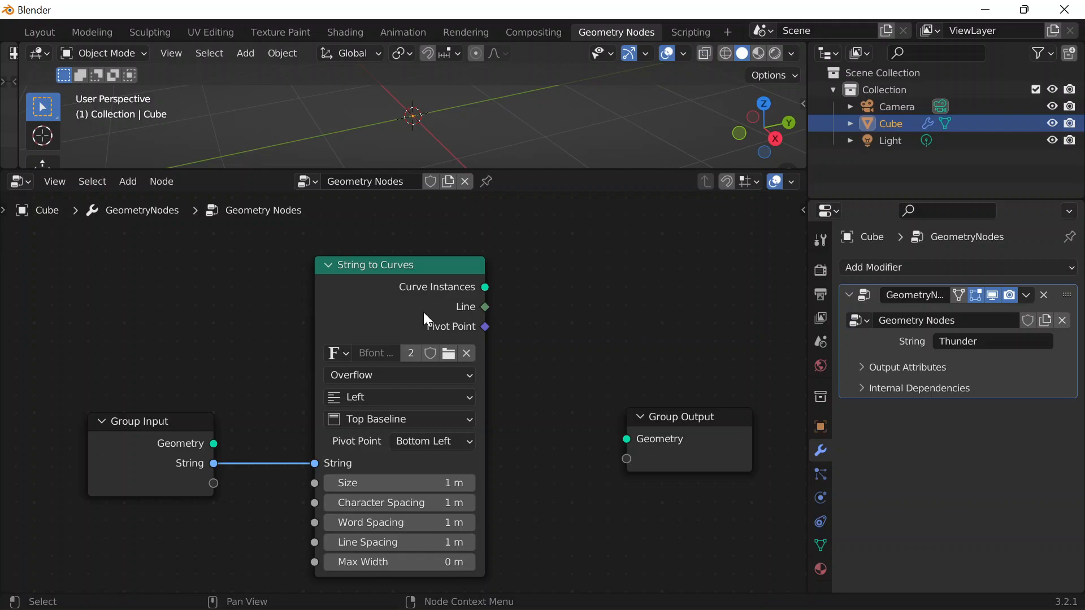
Step: Connect Curve Instances to the Group Output's Geometry and move Group Output aside for another node
scroll(425, 315, "down", 2)
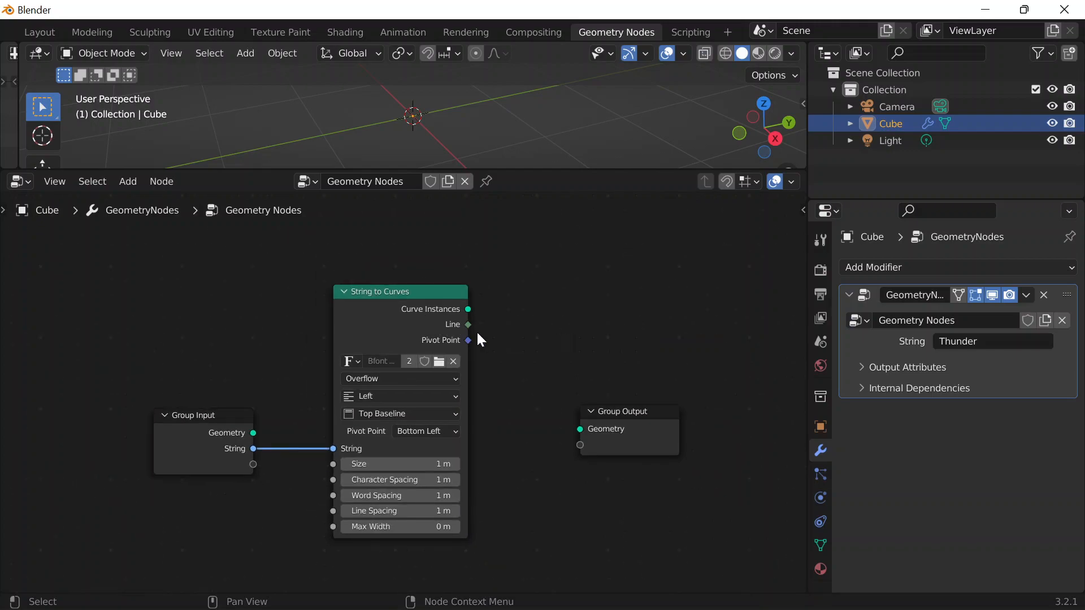
left_click_drag(469, 309, 581, 429)
middle_click_drag(367, 83, 566, 140)
left_click_drag(642, 429, 700, 316)
middle_click_drag(593, 141, 627, 152)
Step: Insert a Transform node on the link between String to Curves and Group Output
key("shift+a")
left_click(474, 228)
type("trans")
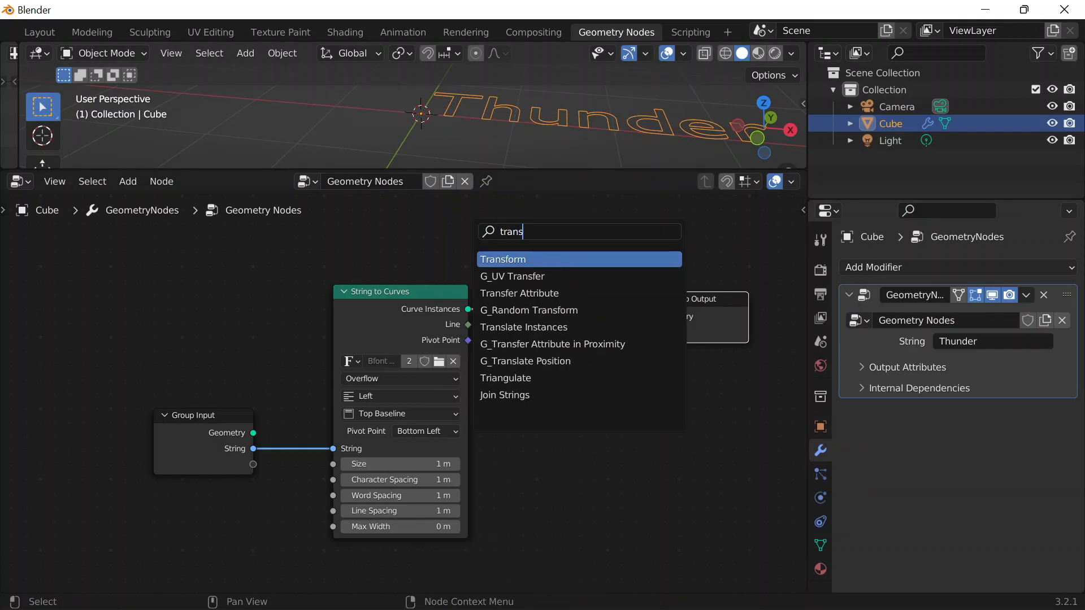
key("Return")
left_click(532, 280)
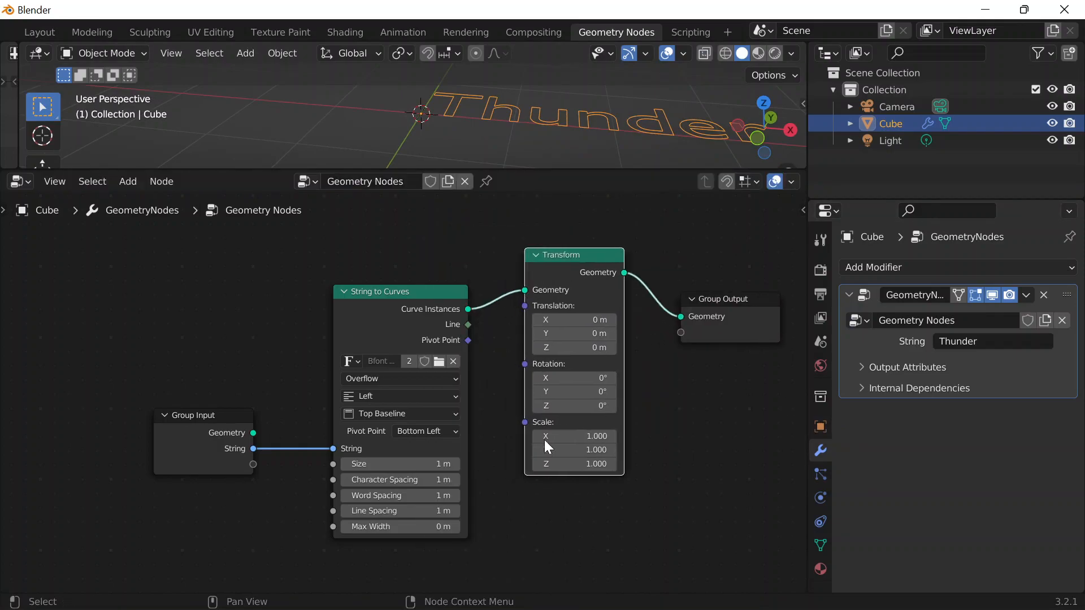
Step: Set the Transform node's X rotation to 90° and enlarge the 3D viewport to see the upright text
left_click(570, 377)
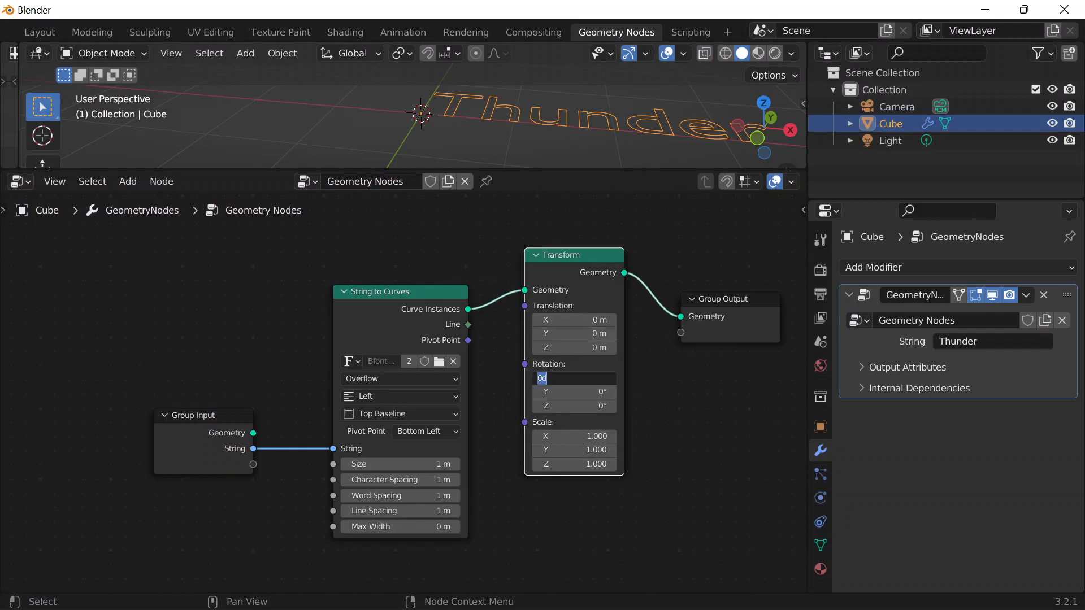
type("90")
key("Return")
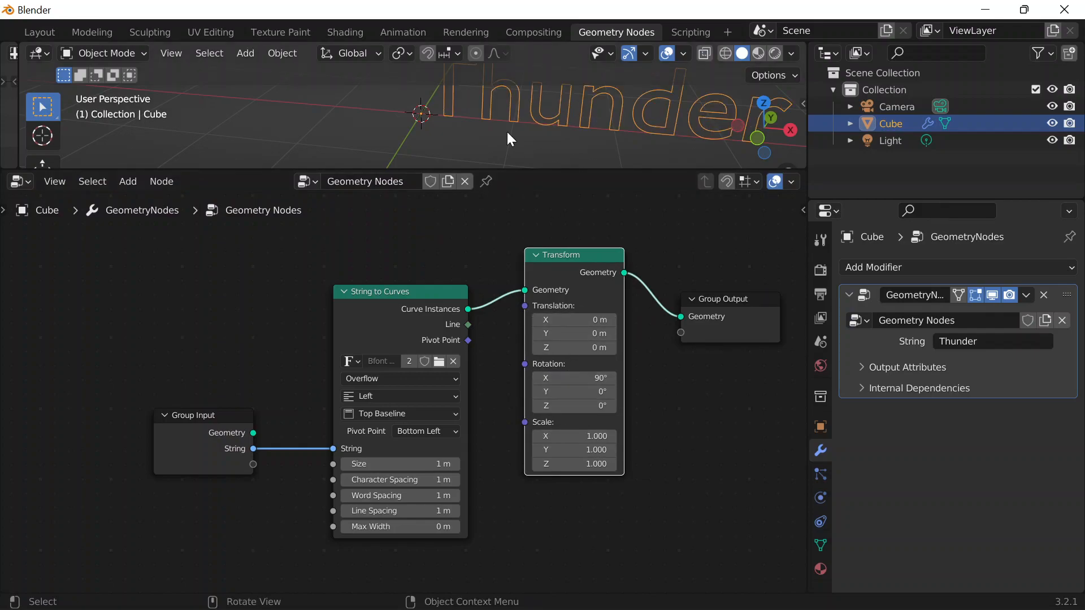
scroll(517, 146, "down", 2)
left_click_drag(542, 170, 565, 273)
middle_click_drag(591, 229, 514, 215)
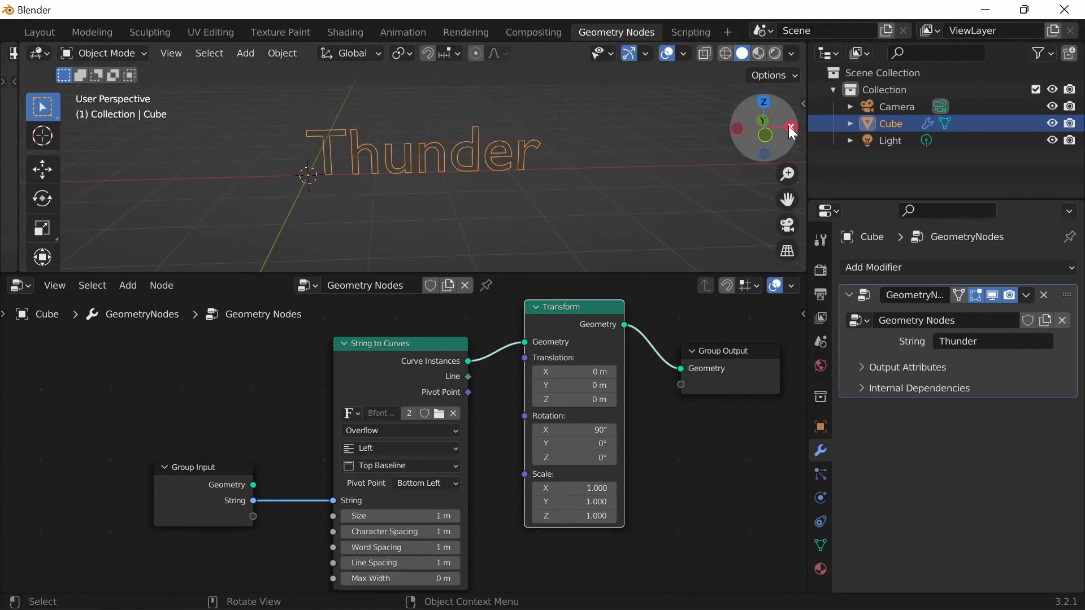
Step: Show the cube's object transform properties and collapse the Transform node to save space
left_click(821, 426)
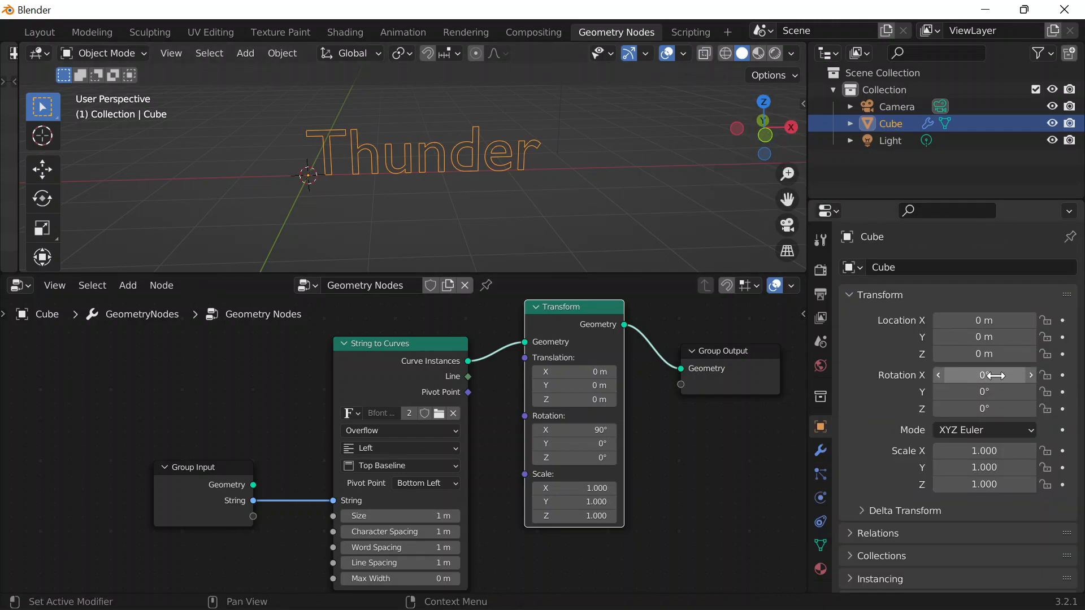
mouse_move(576, 328)
left_mouse_down()
mouse_move(579, 343)
mouse_move(552, 322)
mouse_move(586, 341)
left_mouse_up()
left_click(533, 337)
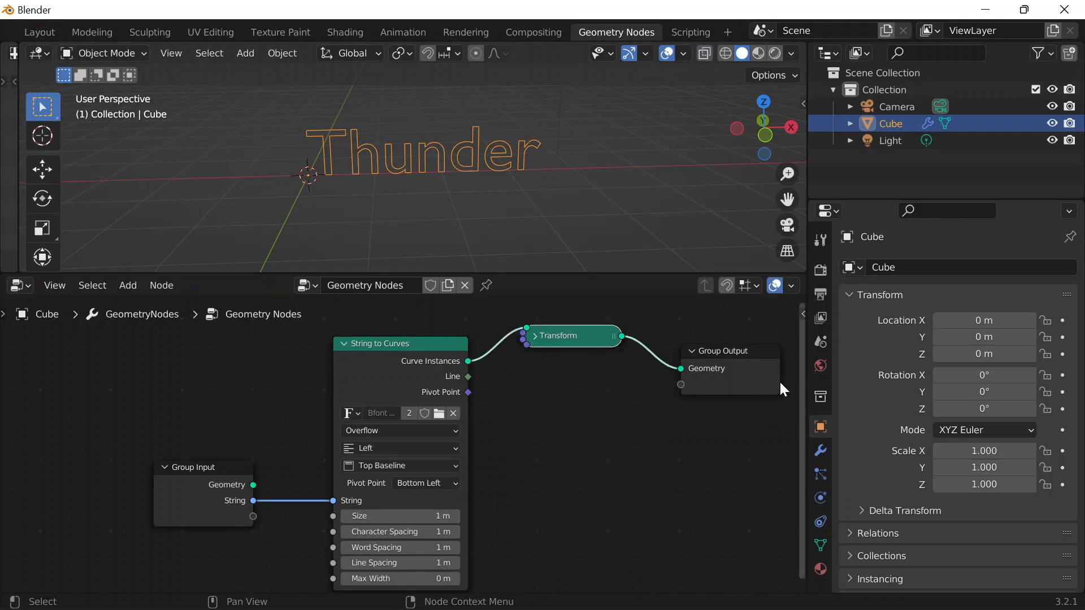
Step: Insert a Fill Curve node between Transform and Group Output
left_click_drag(744, 355, 779, 365)
middle_click_drag(778, 364, 625, 408)
key("shift+a")
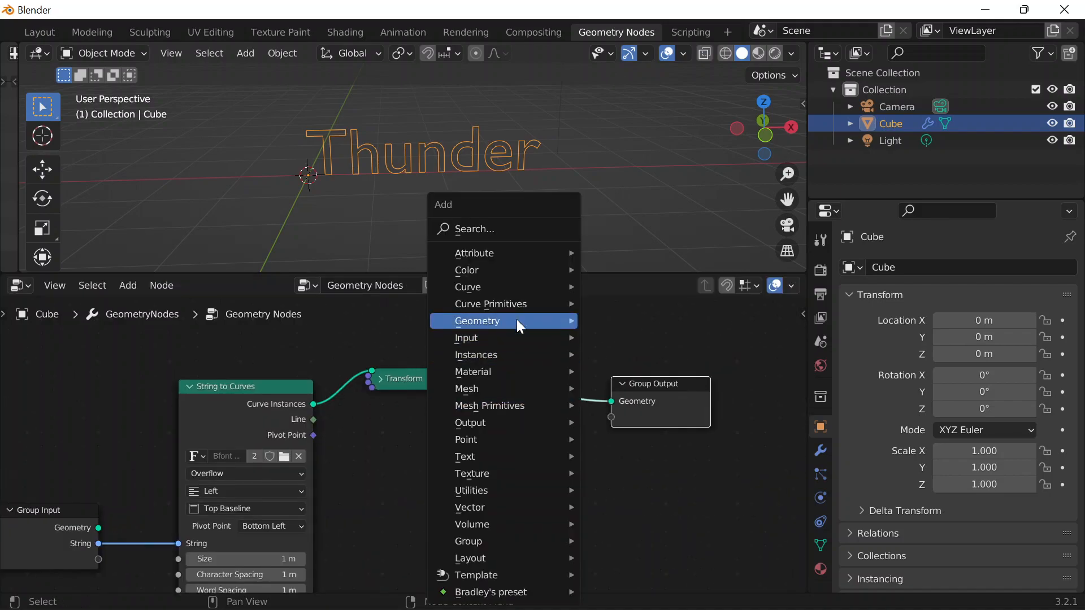
left_click(470, 230)
type("fil")
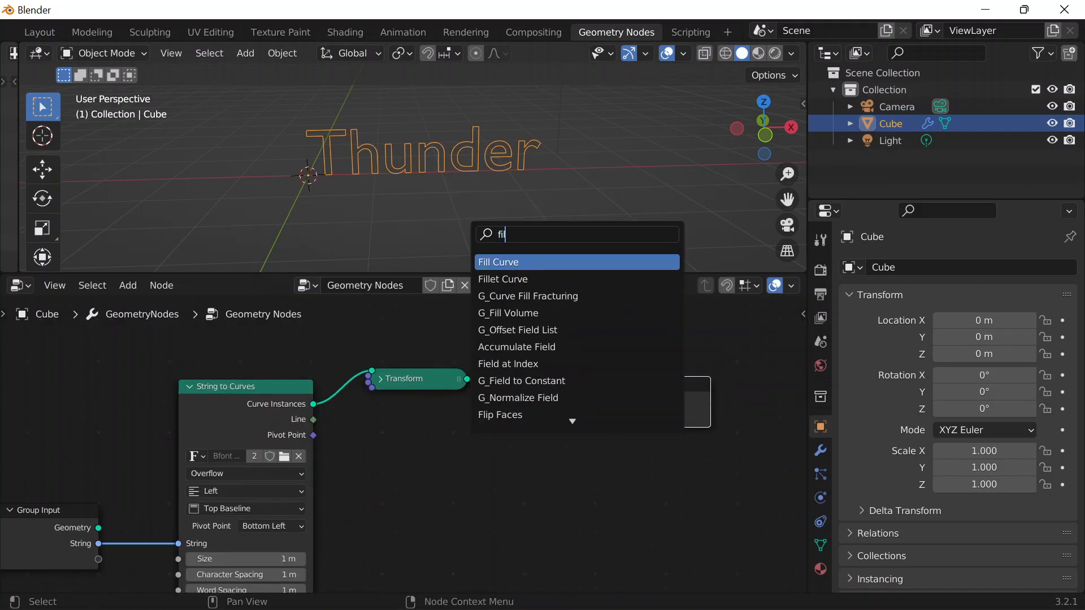
key("Return")
left_click(472, 365)
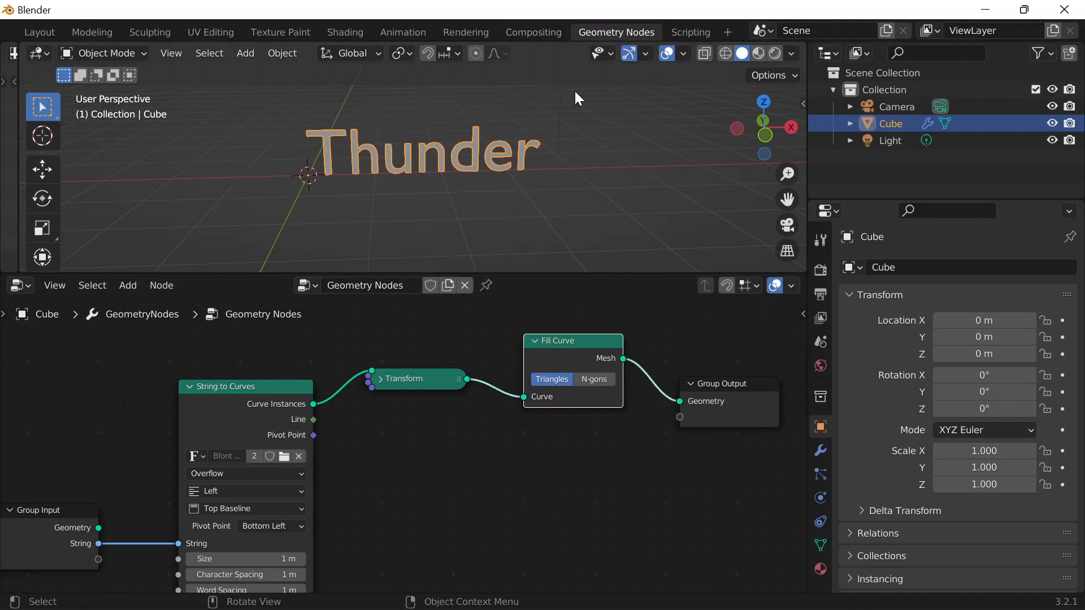
Step: Inspect the text's topology in wireframe, set Fill Curve to N-gons and return to solid shading
left_click(727, 53)
scroll(598, 134, "up", 4)
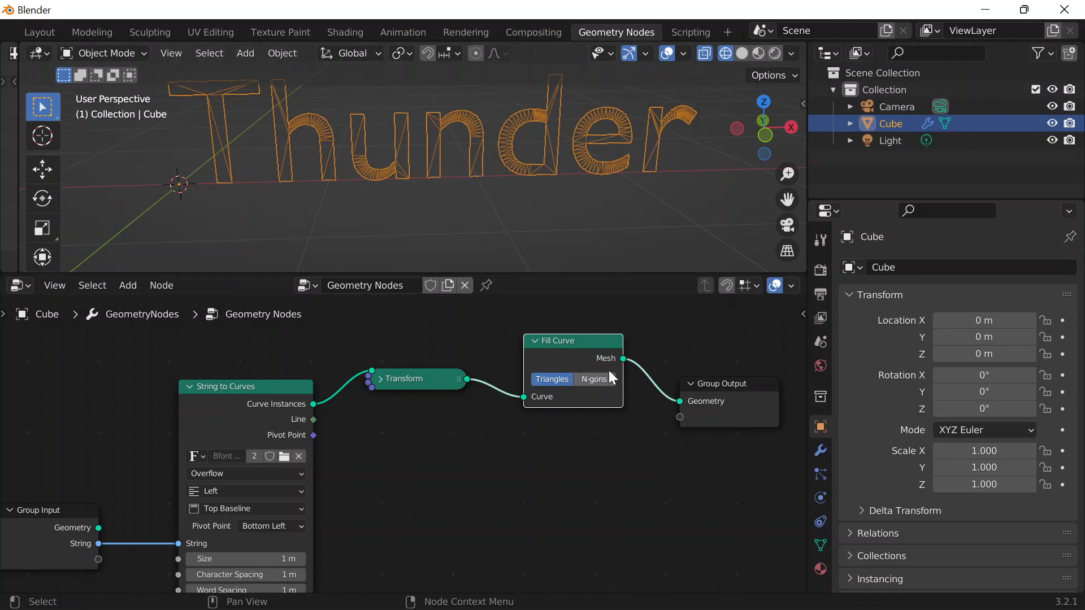
left_click(593, 379)
scroll(540, 139, "down", 4)
left_click(742, 54)
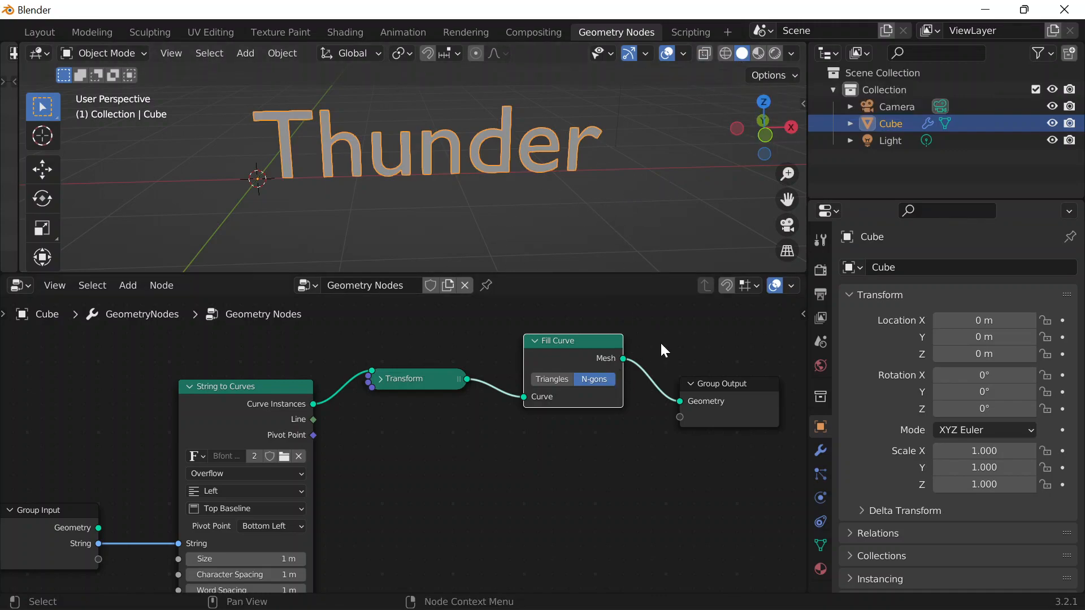
Step: Insert an Extrude Mesh node between Fill Curve and Group Output
key("shift+a")
left_click(565, 228)
type("ext")
key("Return")
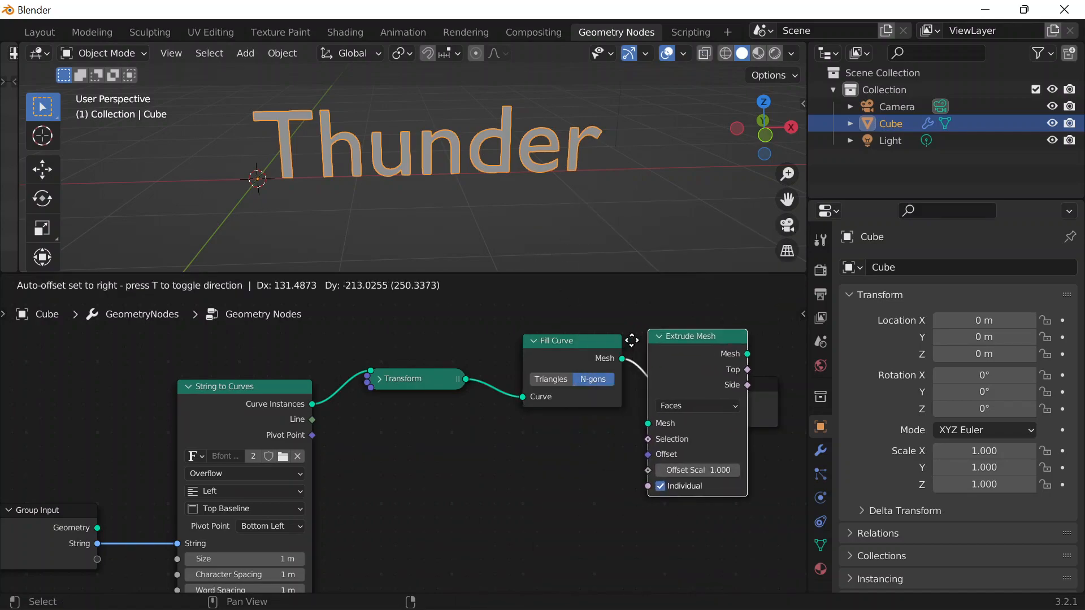
left_click(632, 339)
Step: Expose Extrude Mesh's Offset Scale as a Group Input socket and set it to 0.1 in the modifier
middle_click_drag(548, 457, 565, 421)
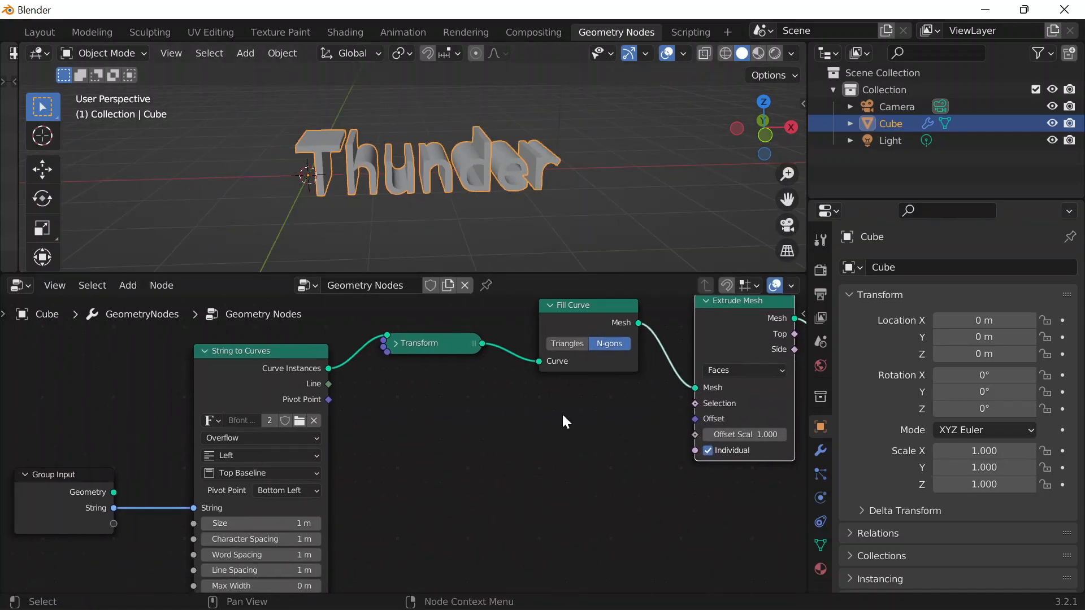
left_click(819, 443)
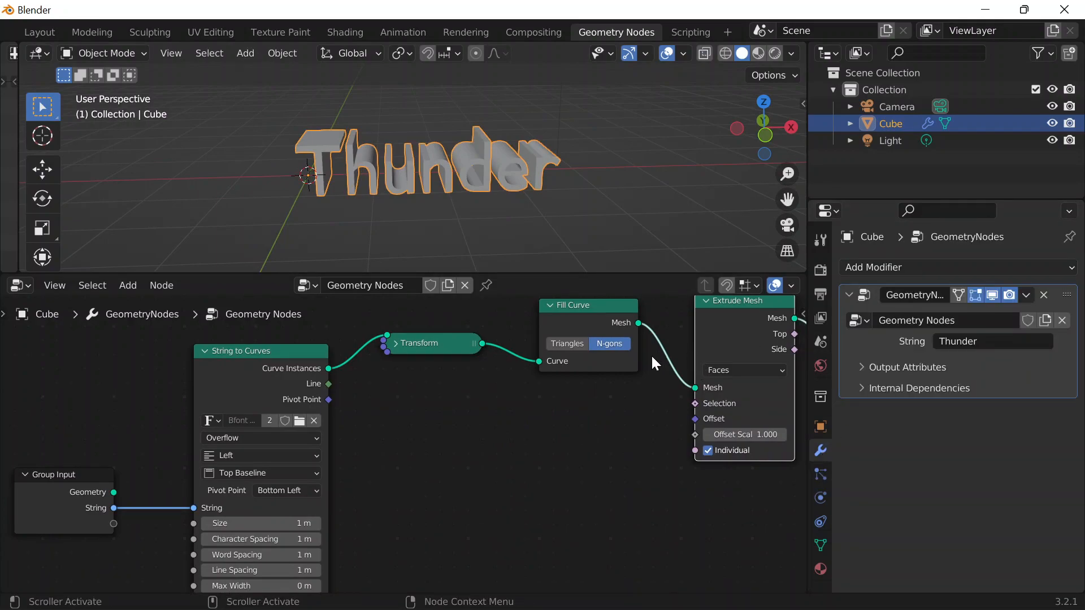
left_click_drag(695, 435, 113, 523)
double_click(1005, 363)
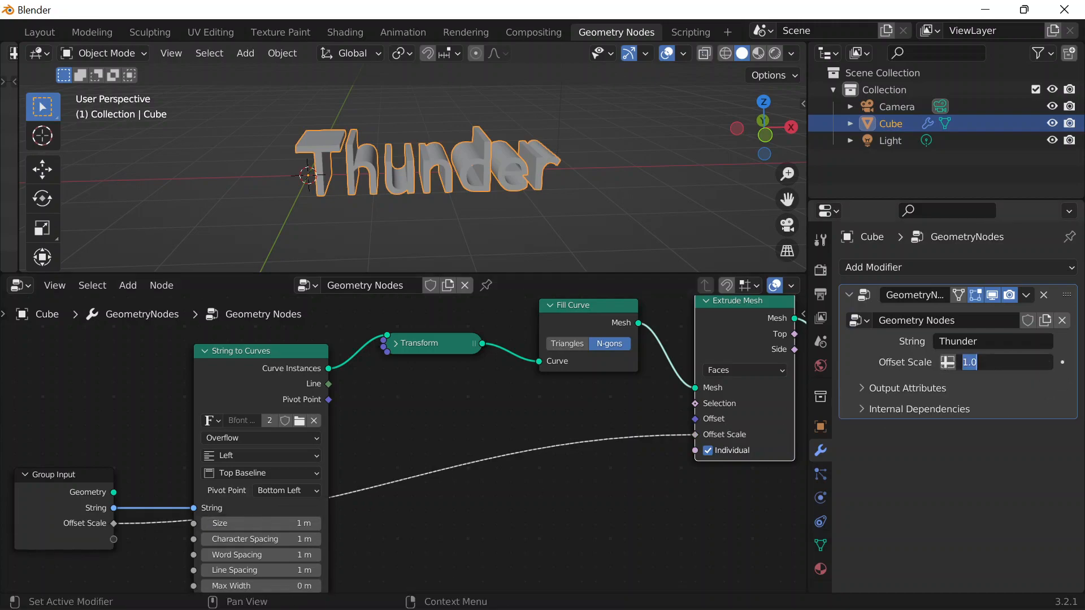
type("0.1")
key("Return")
Step: Check the back of the text and insert a Join Geometry node between Extrude Mesh and Group Output
middle_click_drag(622, 177, 509, 221)
left_click(465, 167)
middle_click_drag(548, 403, 434, 411)
key("shift+a")
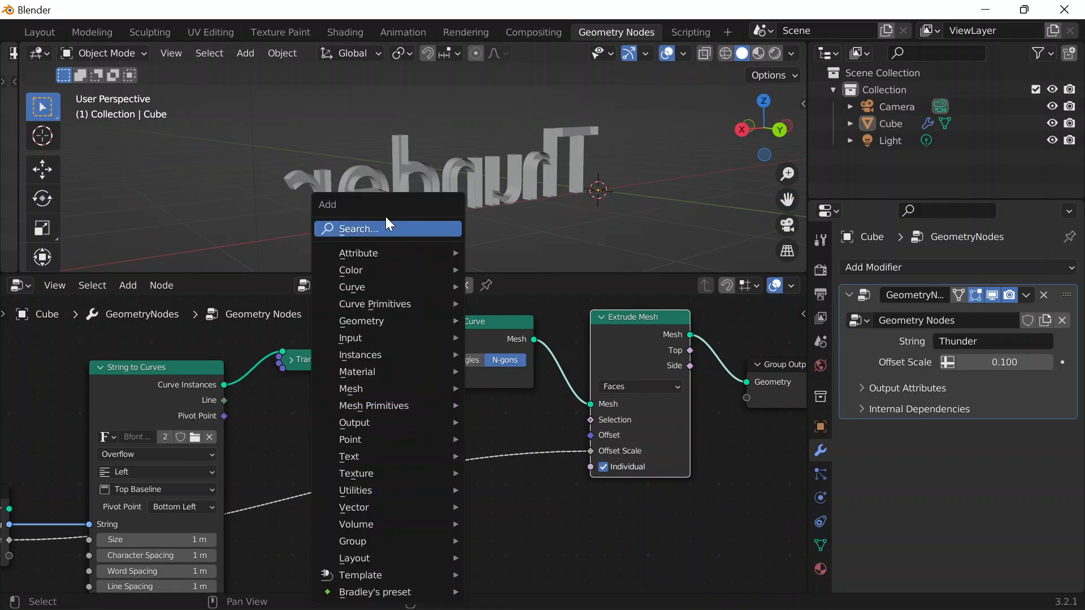
left_click(367, 229)
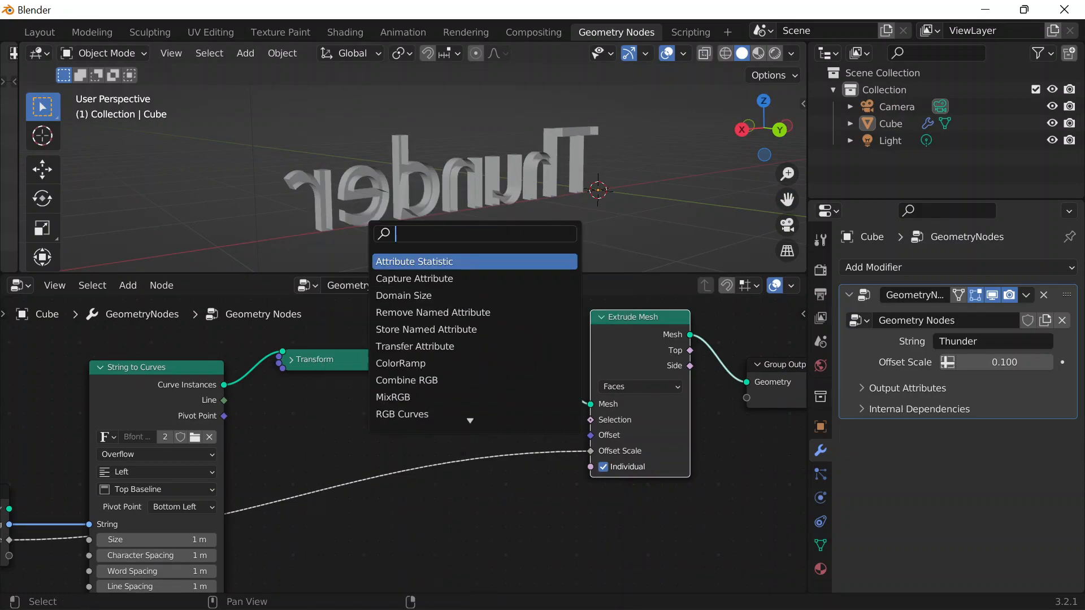
type("join")
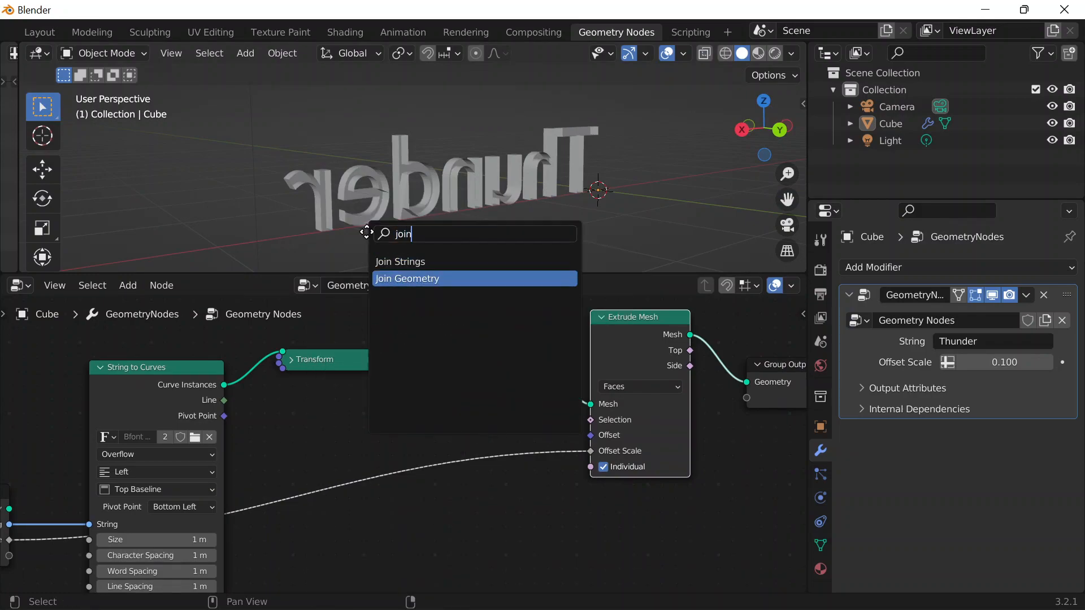
key("Return")
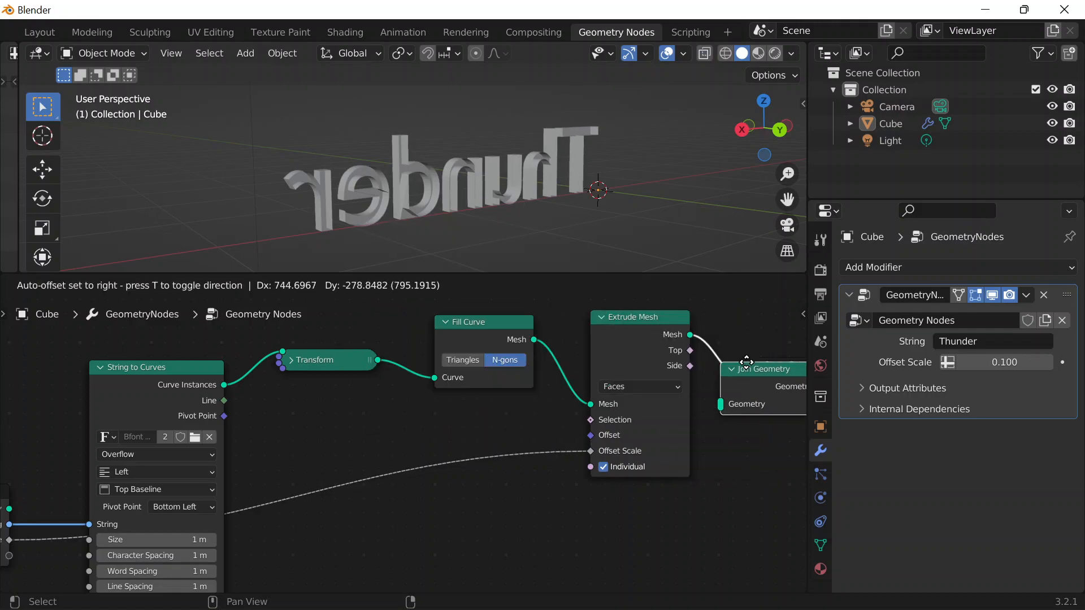
left_click(716, 333)
Step: Connect Fill Curve's Mesh output to Join Geometry as well, to close the text's open back
middle_click_drag(734, 391, 473, 418)
left_click_drag(392, 343, 366, 341)
left_click_drag(274, 366, 514, 403)
left_click_drag(274, 367, 486, 403)
middle_click_drag(490, 164, 745, 186)
scroll(431, 185, "down", 2)
middle_click_drag(431, 186, 596, 186, "shift")
Step: Load the Arial Black font from the Windows fonts folder into the String to Curves node
middle_click_drag(86, 441, 519, 426)
scroll(401, 445, "up", 6)
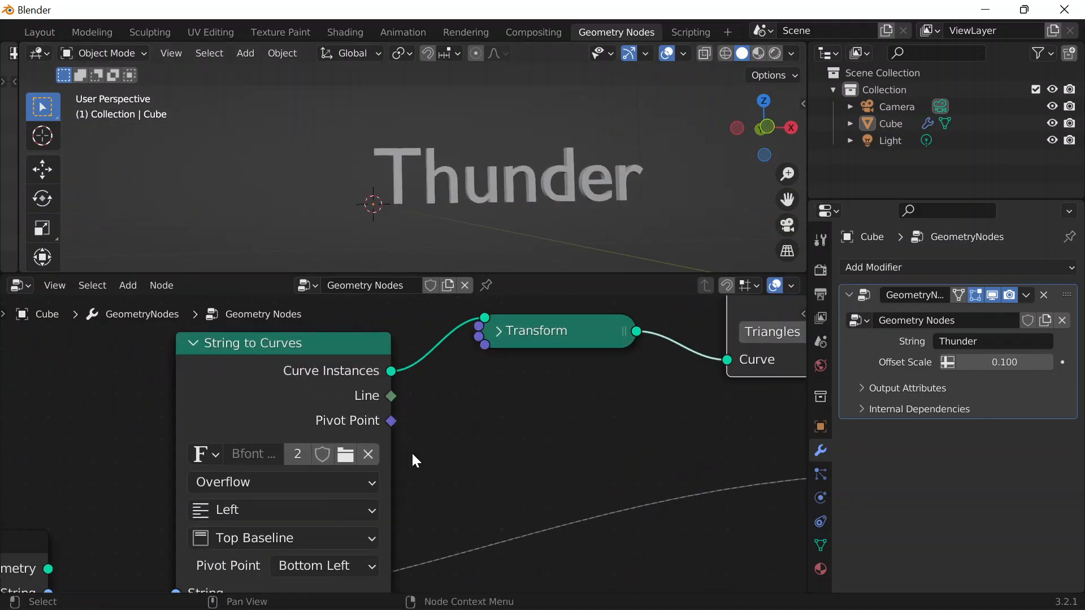
middle_click_drag(401, 446, 449, 400)
scroll(497, 384, "up", 2)
left_click(548, 363)
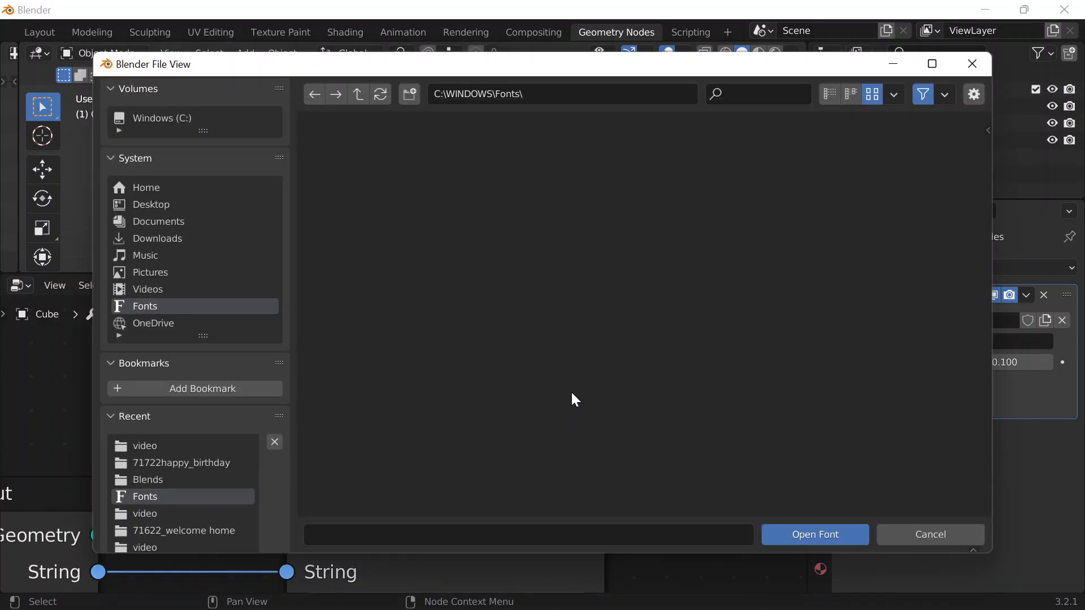
double_click(357, 185)
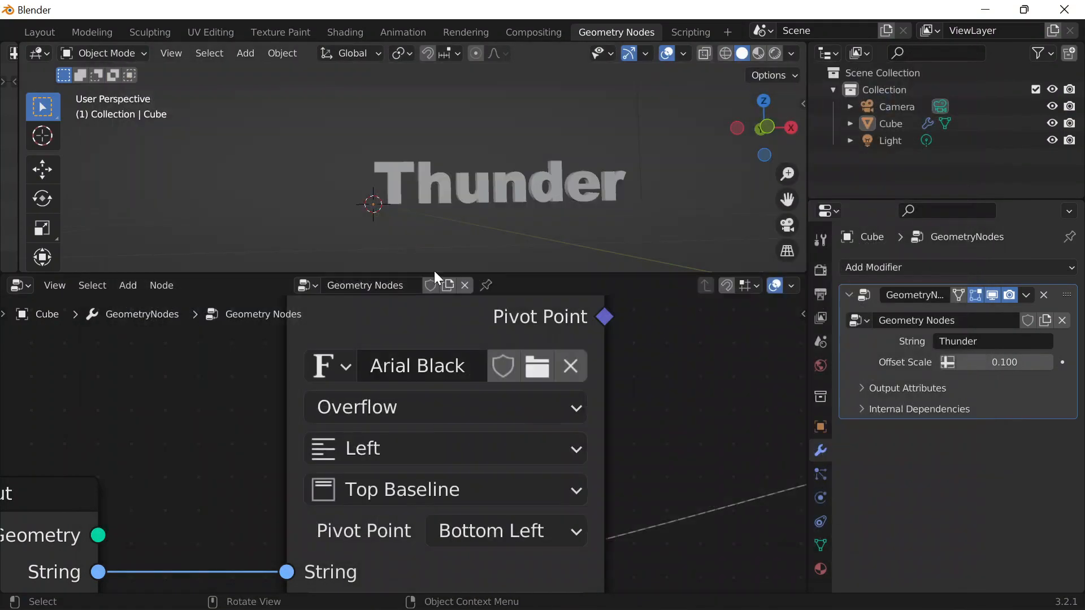
Step: Set the String to Curves character spacing to 1.15 m
middle_click_drag(678, 426, 655, 274)
left_click(399, 494)
type("1.14")
key("BackSpace")
type("5")
key("Return")
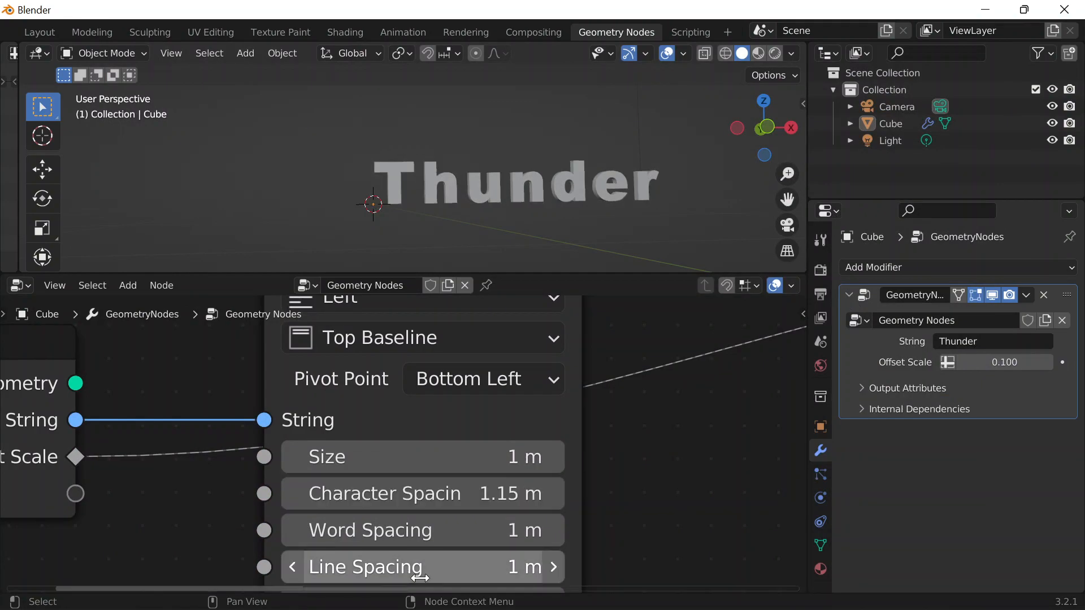
Step: Insert a Realize Instances node between Join Geometry and Group Output
scroll(378, 243, "down", 2)
middle_click_drag(676, 339, 571, 424)
middle_click_drag(582, 243, 570, 266)
middle_click_drag(613, 486, 362, 492)
scroll(618, 402, "down", 8)
scroll(474, 435, "down", 4)
scroll(476, 442, "down", 2)
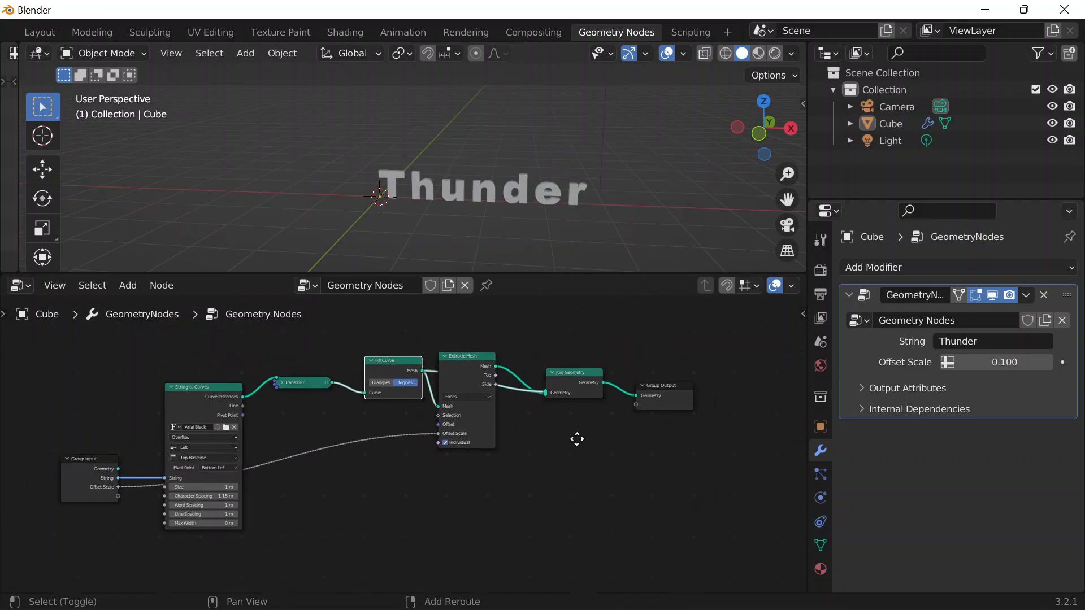
scroll(594, 436, "up", 3)
key("shift+a")
left_click(482, 236)
type("reali")
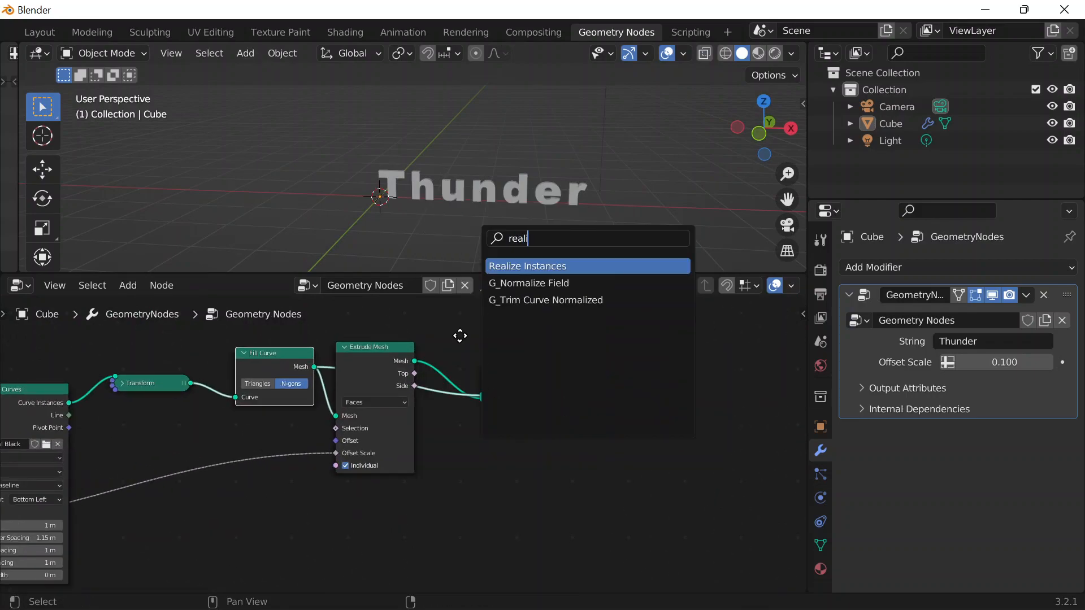
key("Return")
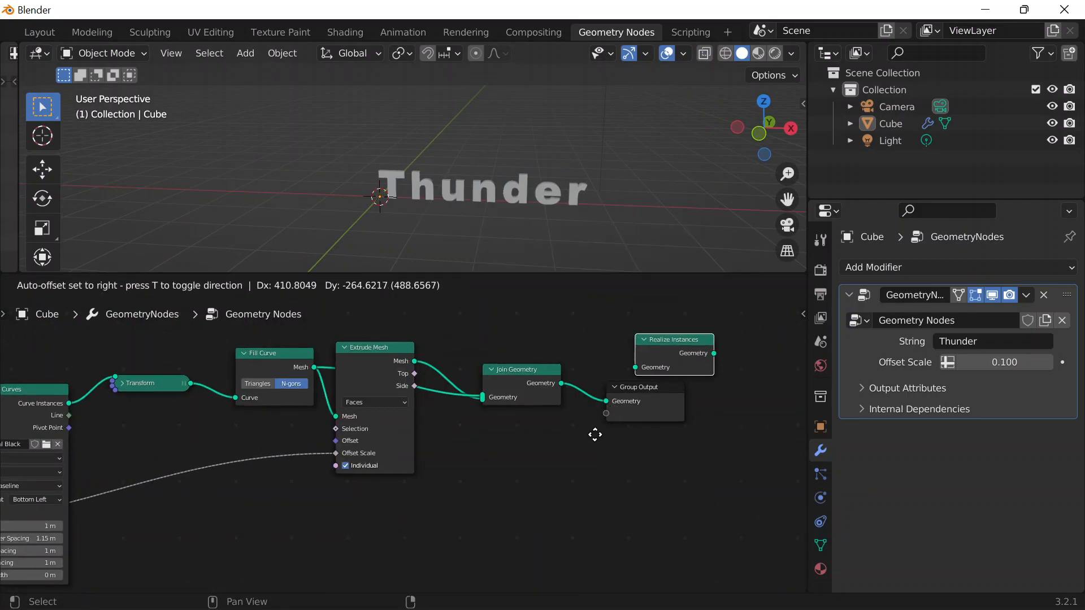
left_click(674, 354)
scroll(615, 329, "up", 2)
middle_click_drag(604, 340, 360, 411)
mouse_move(489, 428)
left_mouse_down()
mouse_move(499, 419)
mouse_move(491, 431)
left_mouse_up()
scroll(537, 421, "up", 2)
scroll(537, 421, "up", 1)
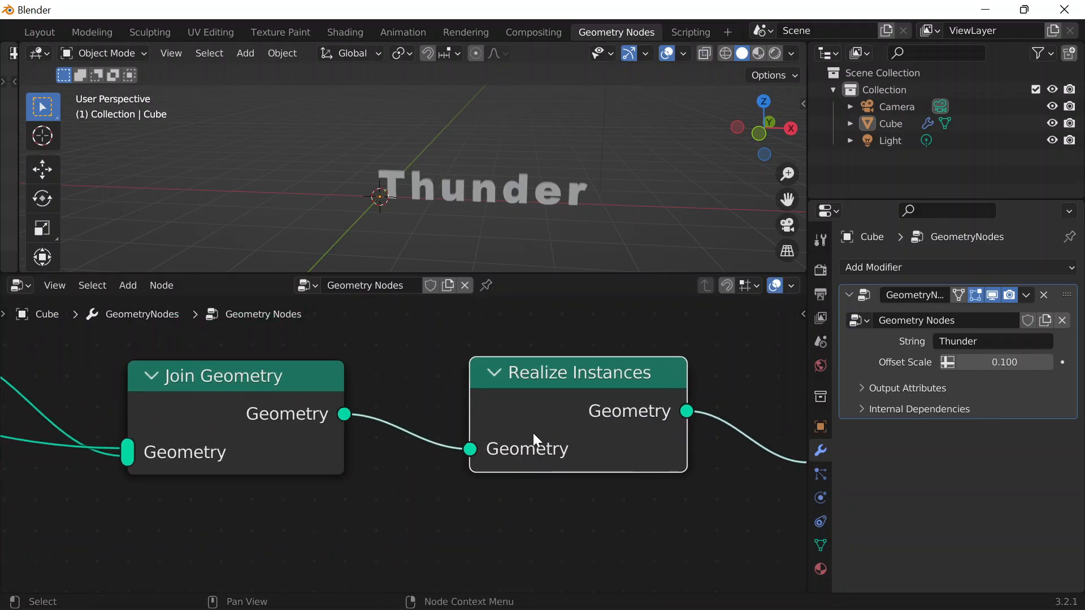
left_click(511, 191)
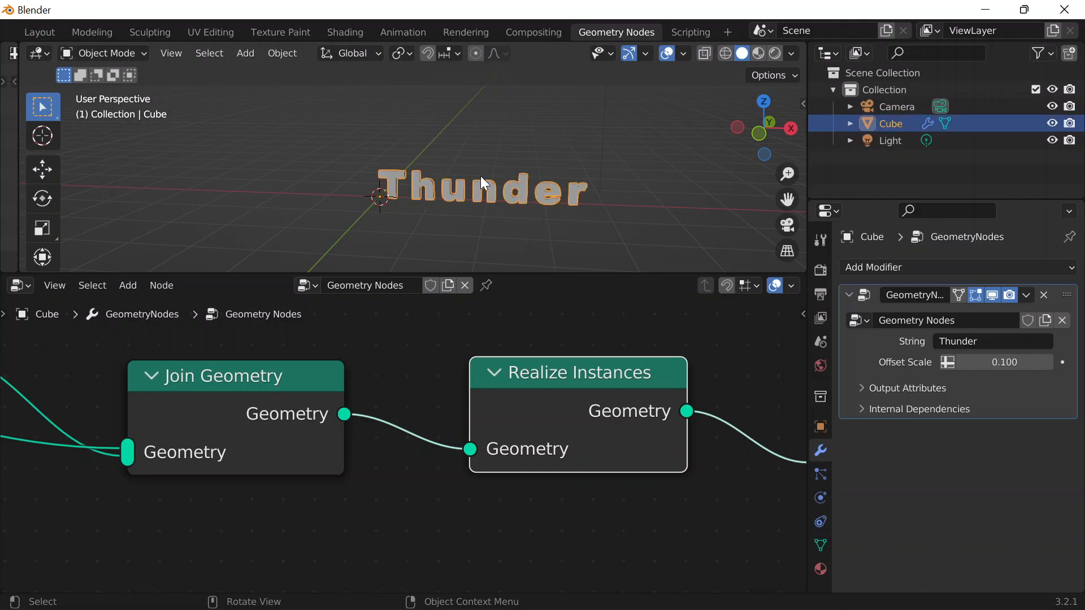
left_click_drag(327, 151, 638, 233)
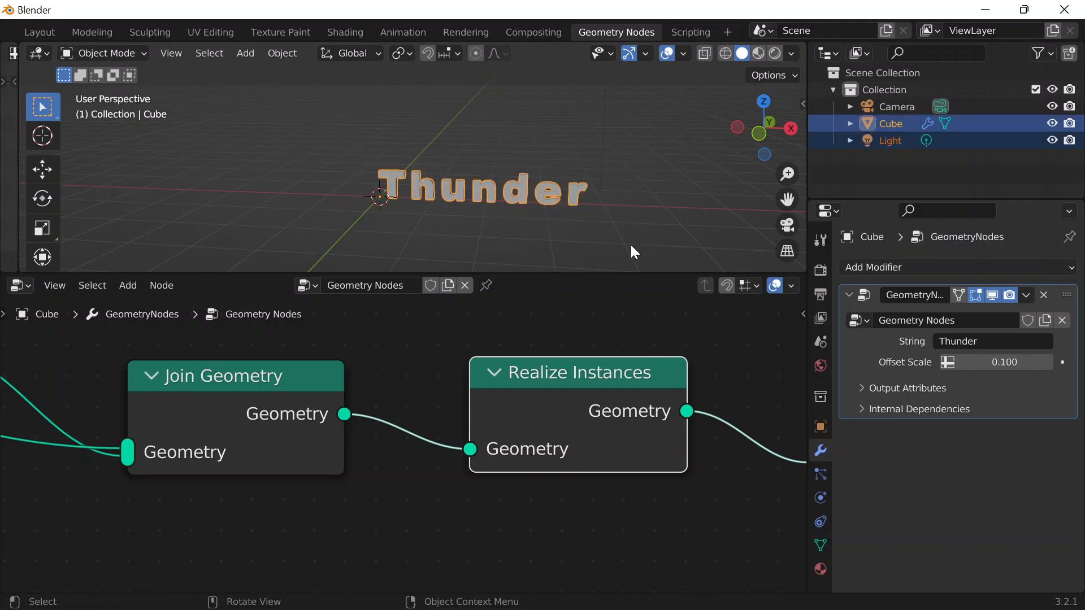
left_click_drag(599, 375, 601, 369)
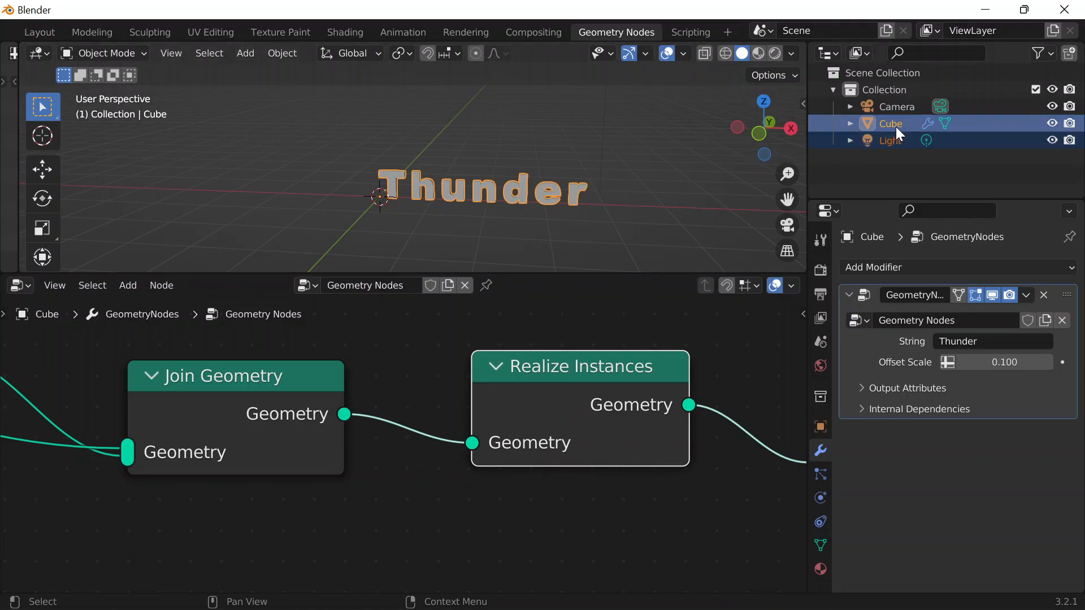
left_click(686, 192)
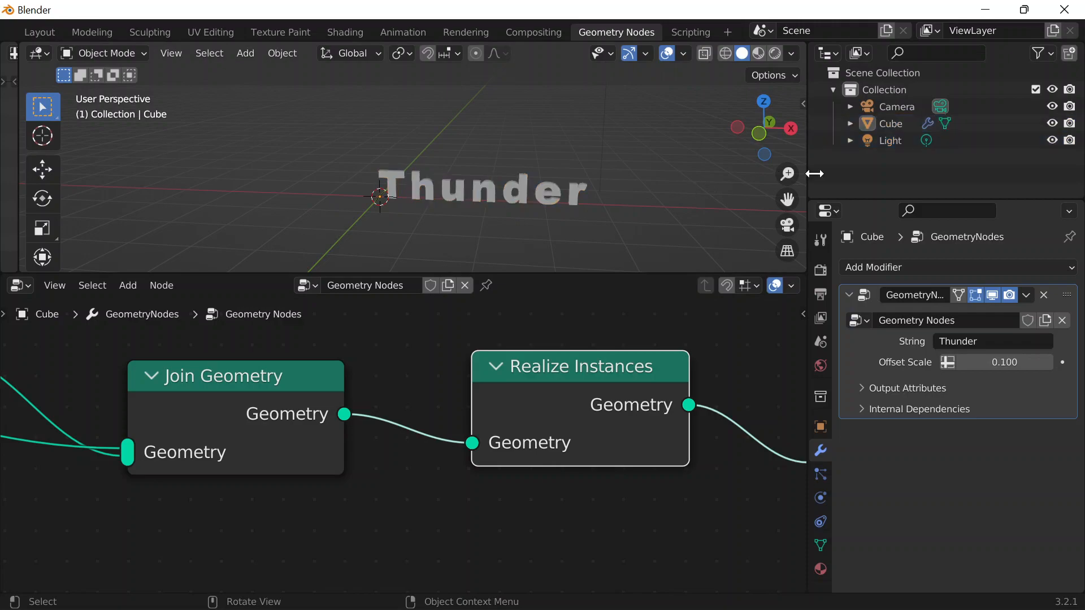
Step: Rename the Cube object as "thunder"
left_click(891, 127)
double_click(890, 126)
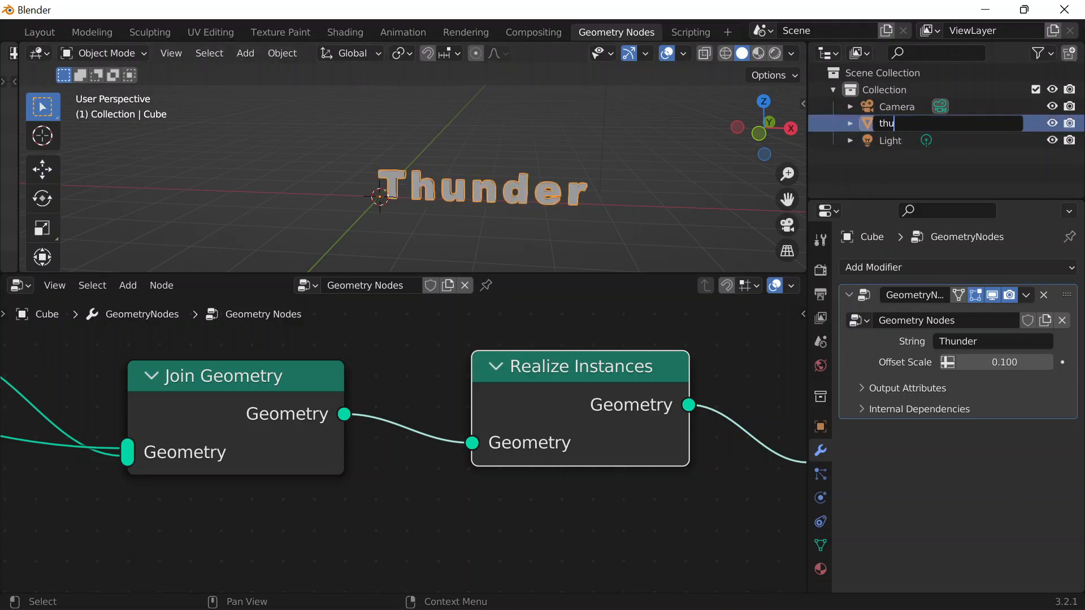
key("Return")
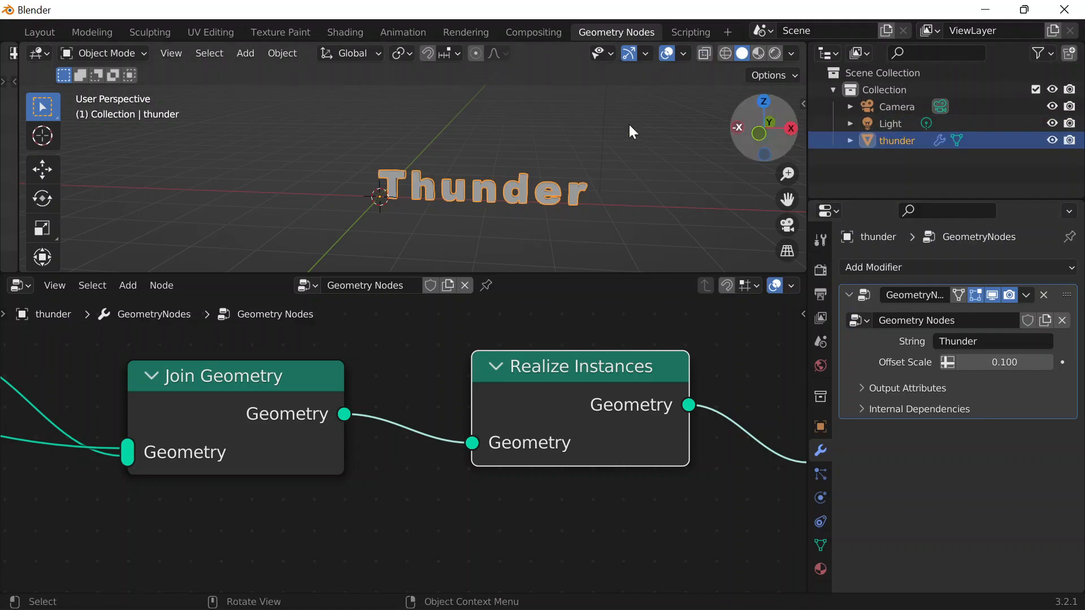
Step: Duplicate the thunder text object and place the copy about 2.4 m away along the global Y axis
scroll(483, 362, "down", 4)
key("shift+d")
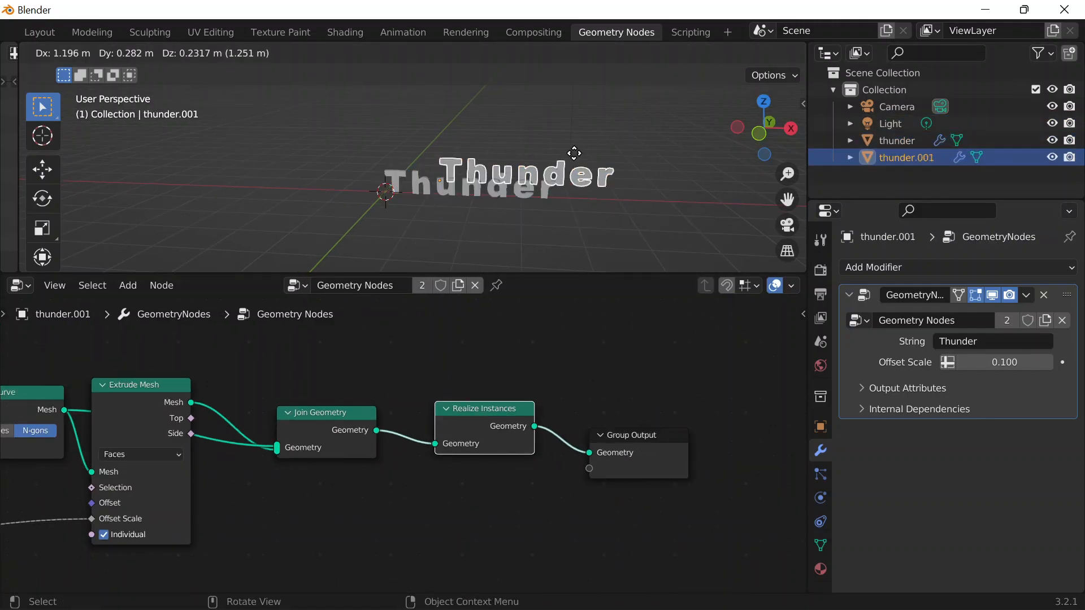
key("y")
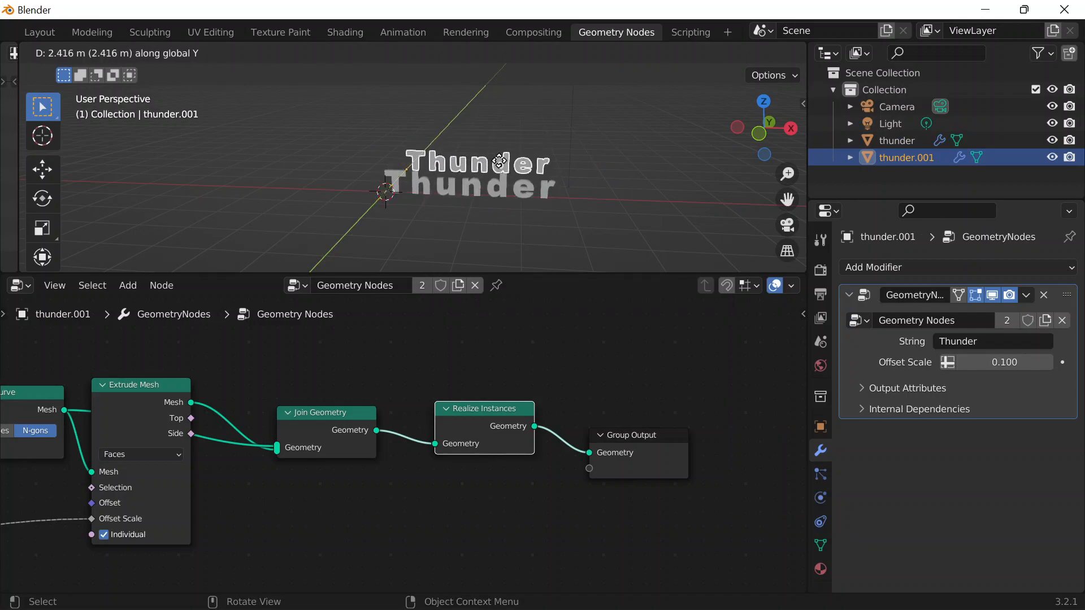
left_click(503, 167)
Step: Set the duplicated text object's String to "Bolt" and view both words at an angle
left_click(994, 342)
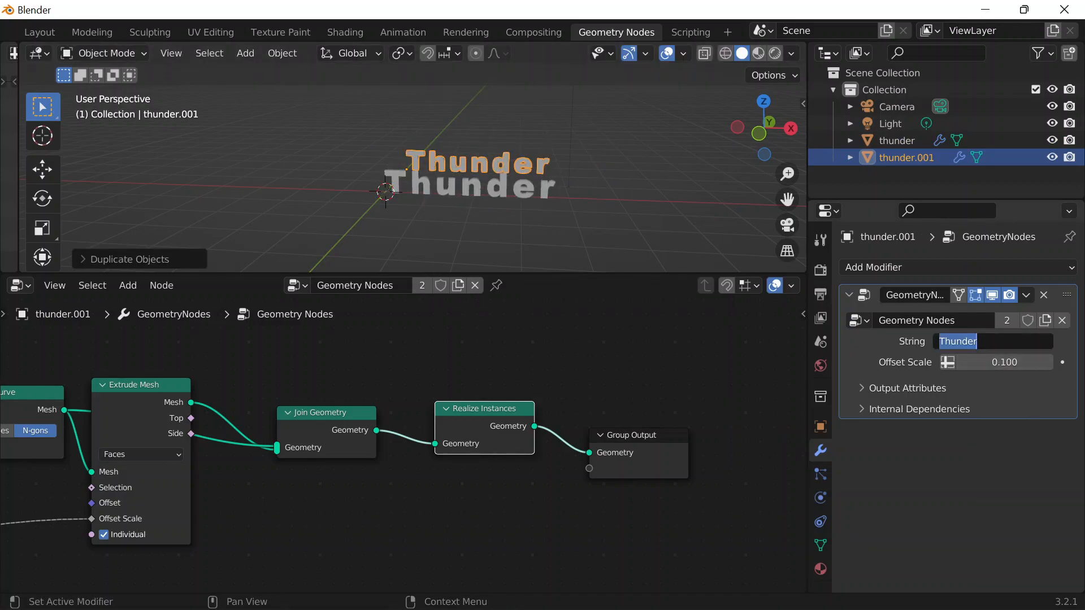
type("Bolt")
key("Return")
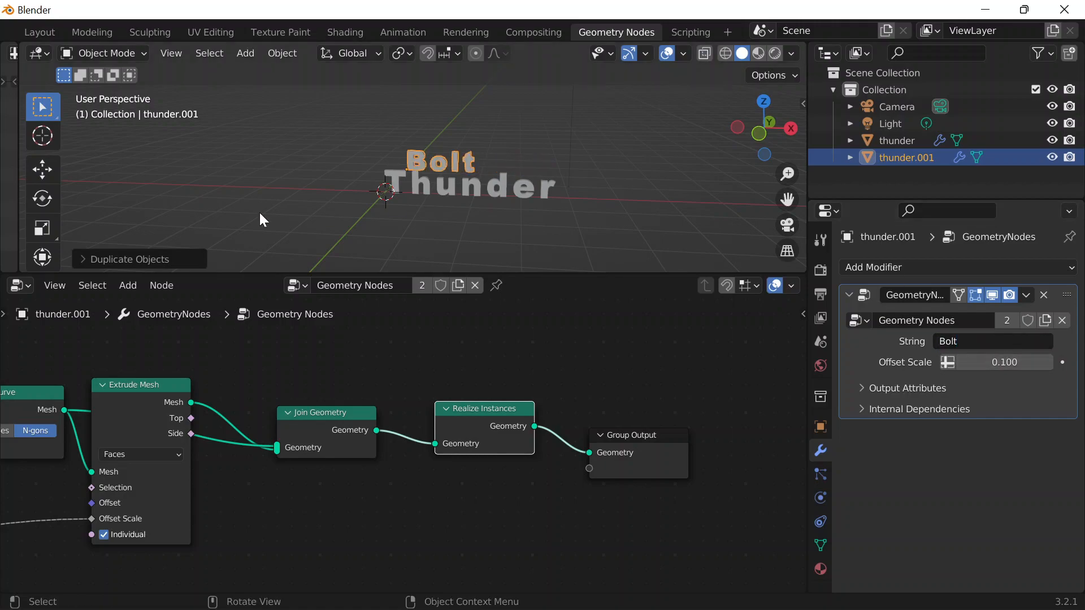
middle_click_drag(418, 194, 511, 251)
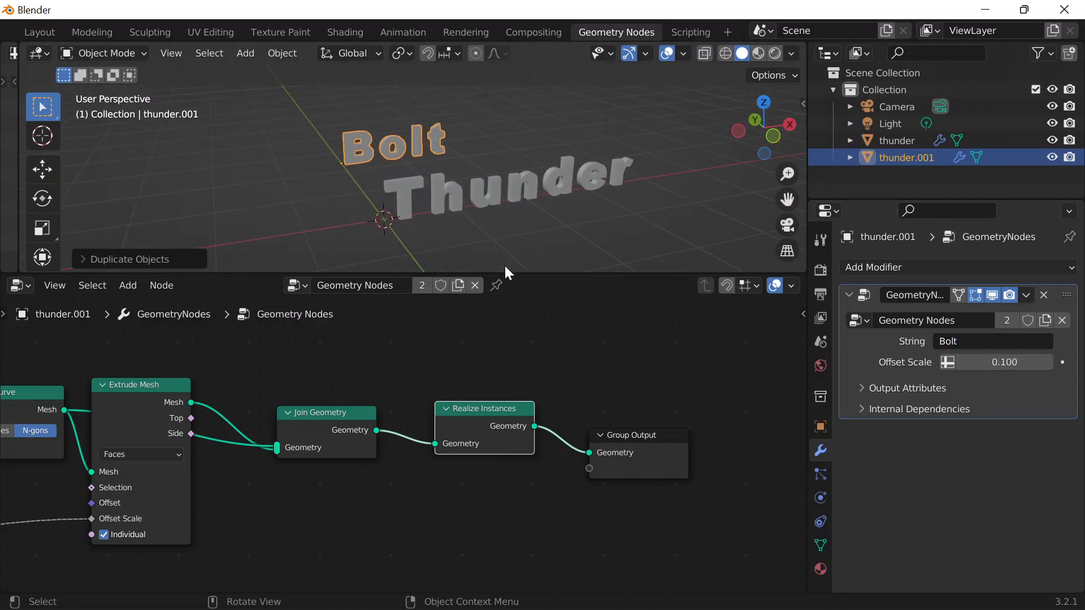
left_click(510, 590)
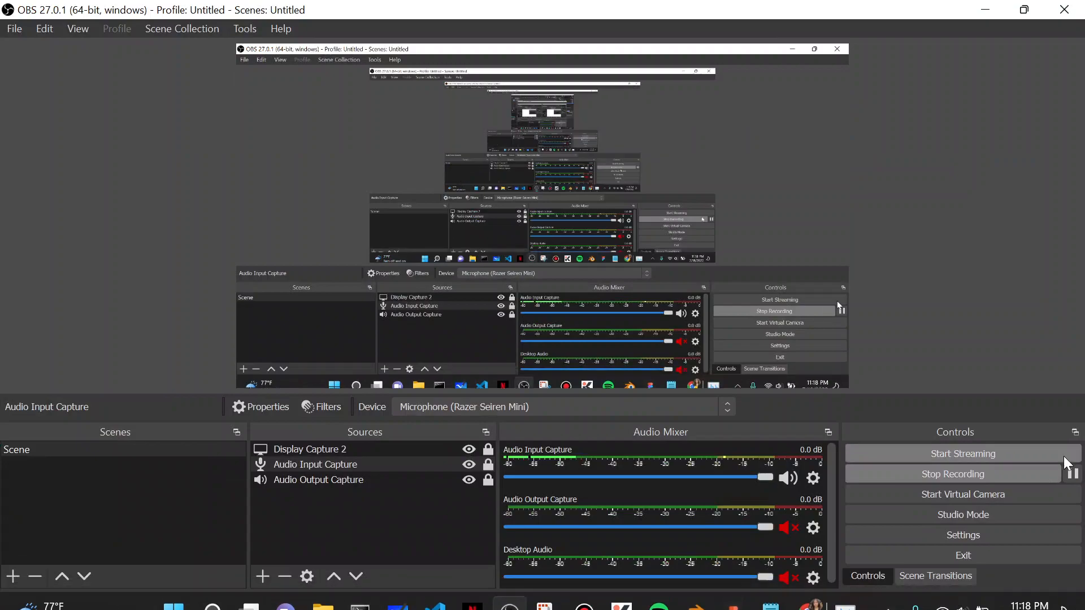
left_click(998, 12)
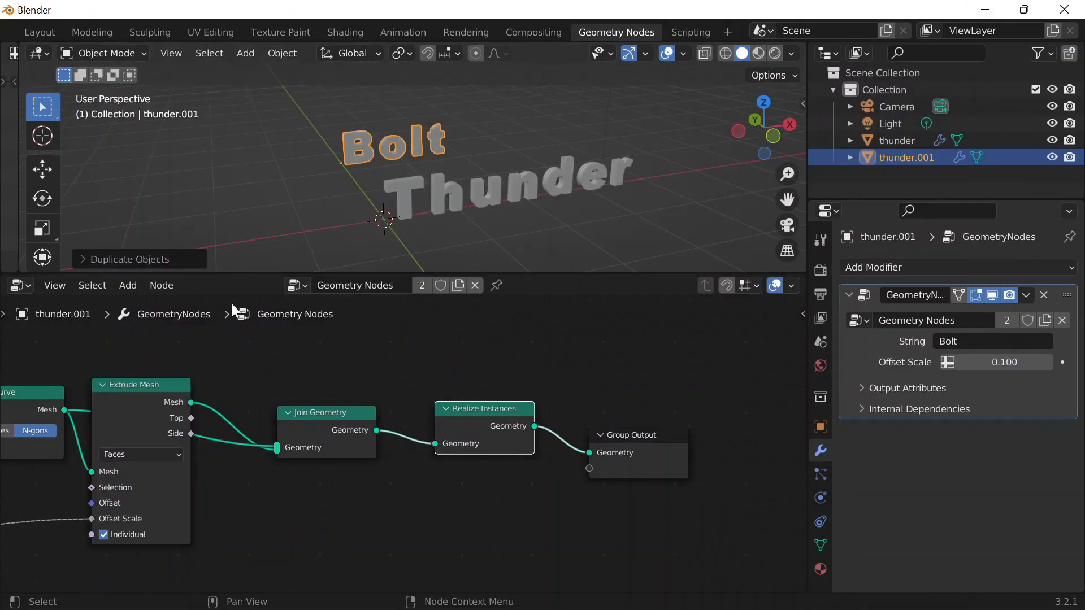
Step: Rename the duplicated text object as "bolt"
double_click(900, 155)
type("bolt")
key("Return")
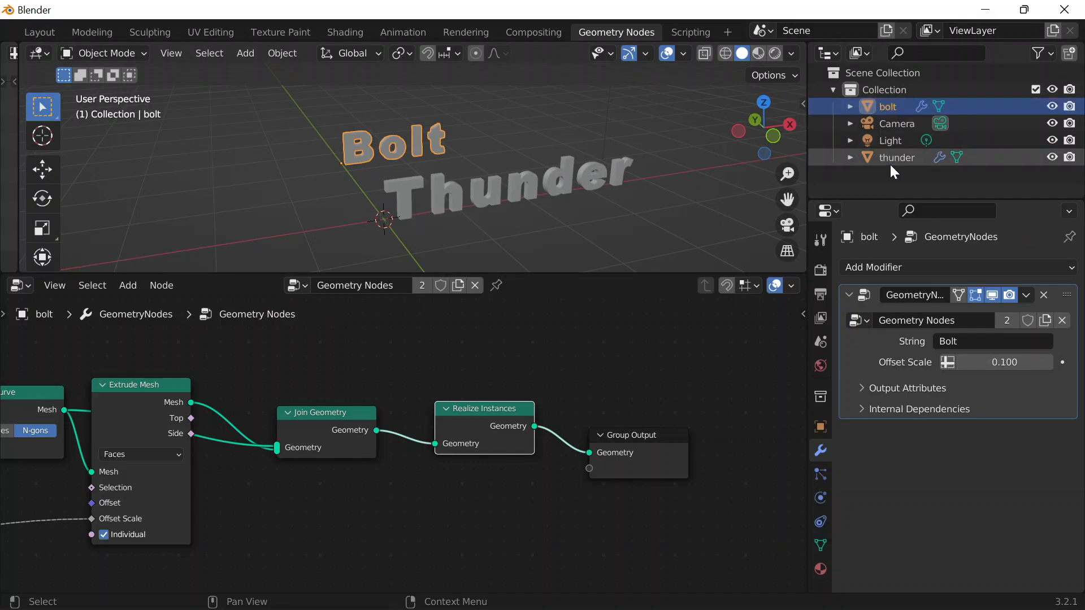
Step: Hide the bolt and thunder objects in both the viewport and renders
left_click(1053, 107)
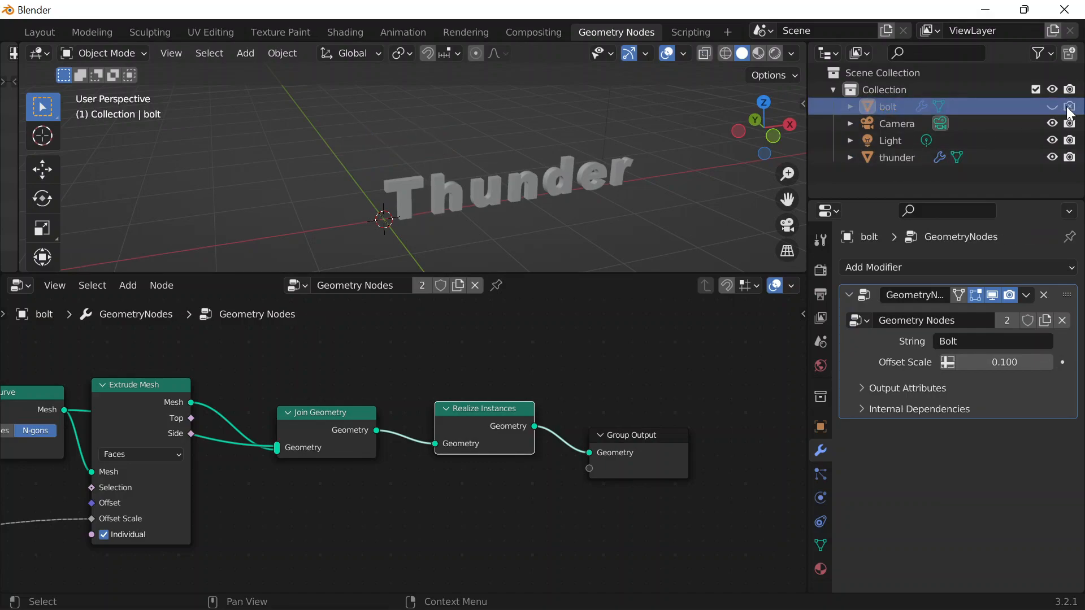
left_click(1071, 108)
left_click(1054, 157)
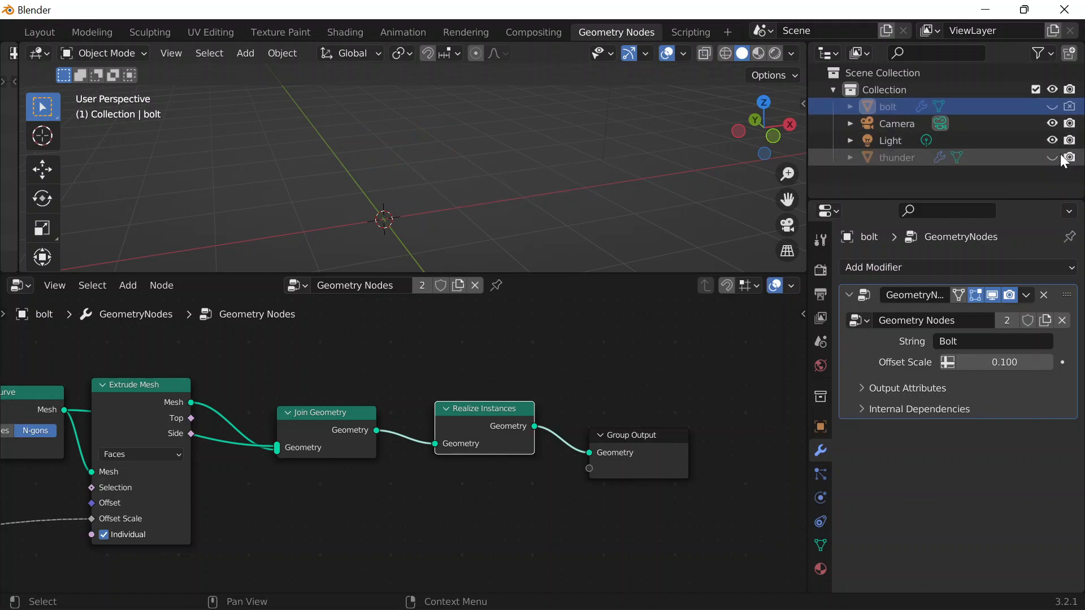
left_click(1070, 157)
Step: Add a cube mesh to the scene and rename it as "animation"
middle_click_drag(398, 169, 411, 159)
key("shift+a")
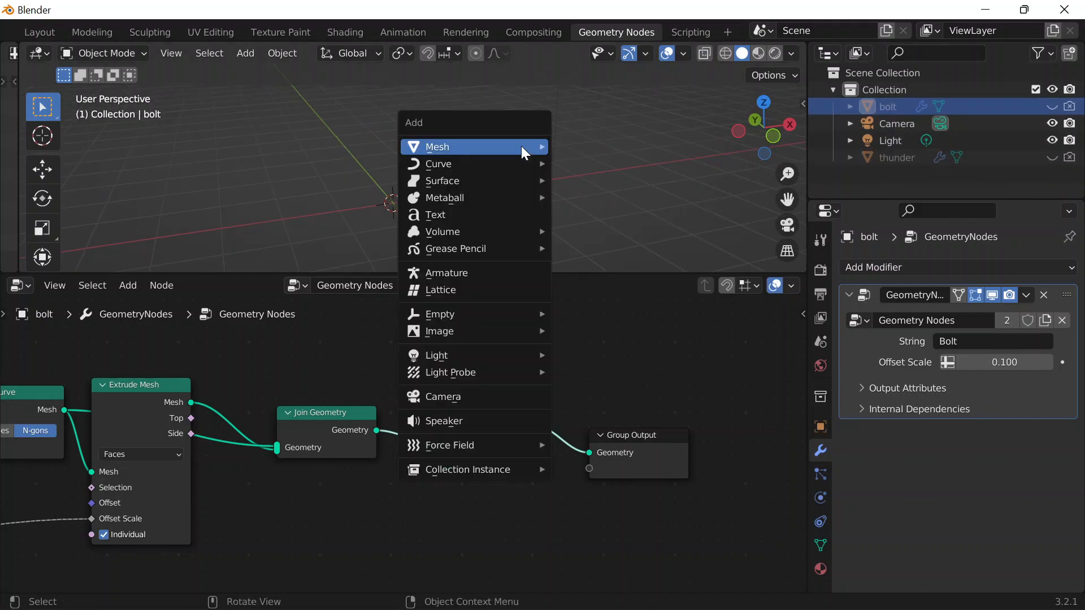
mouse_move(508, 146)
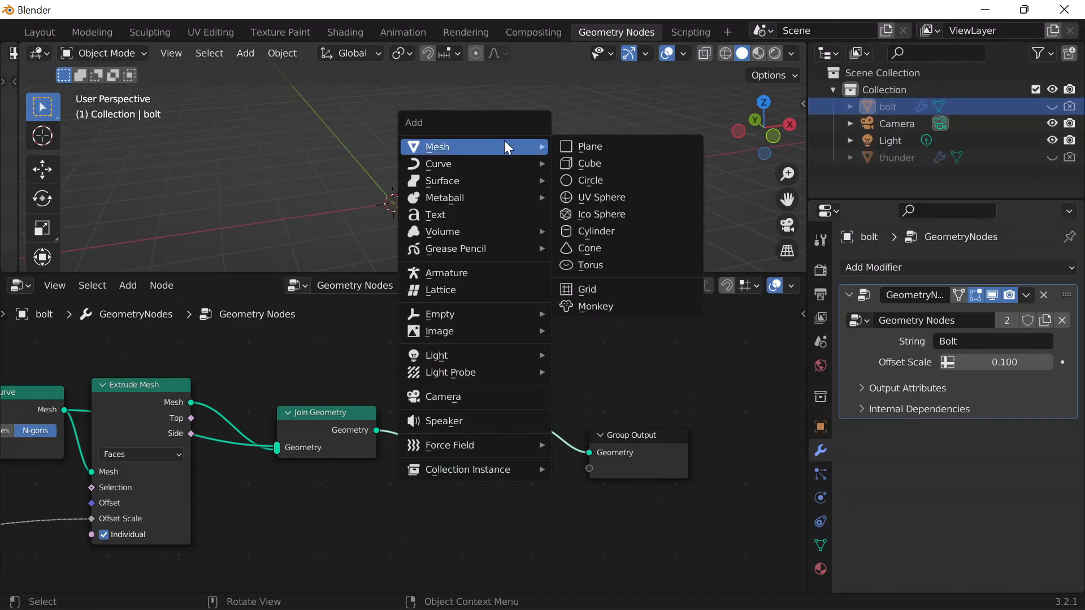
left_click(591, 164)
double_click(906, 141)
type("animation")
key("Return")
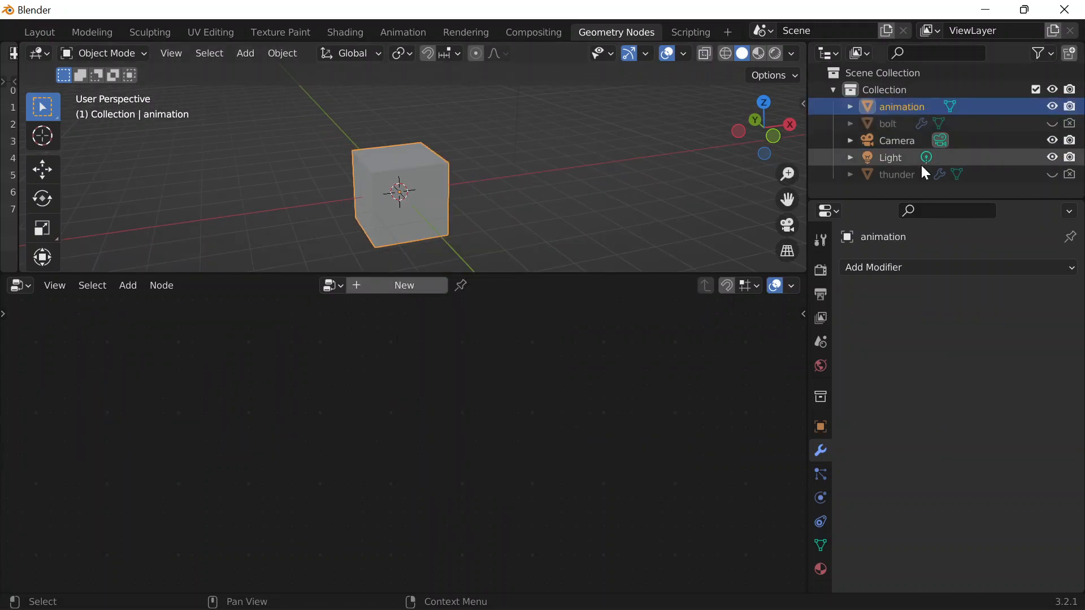
Step: Create a new geometry node tree on the animation cube and detach Group Input from Group Output
left_click(438, 286)
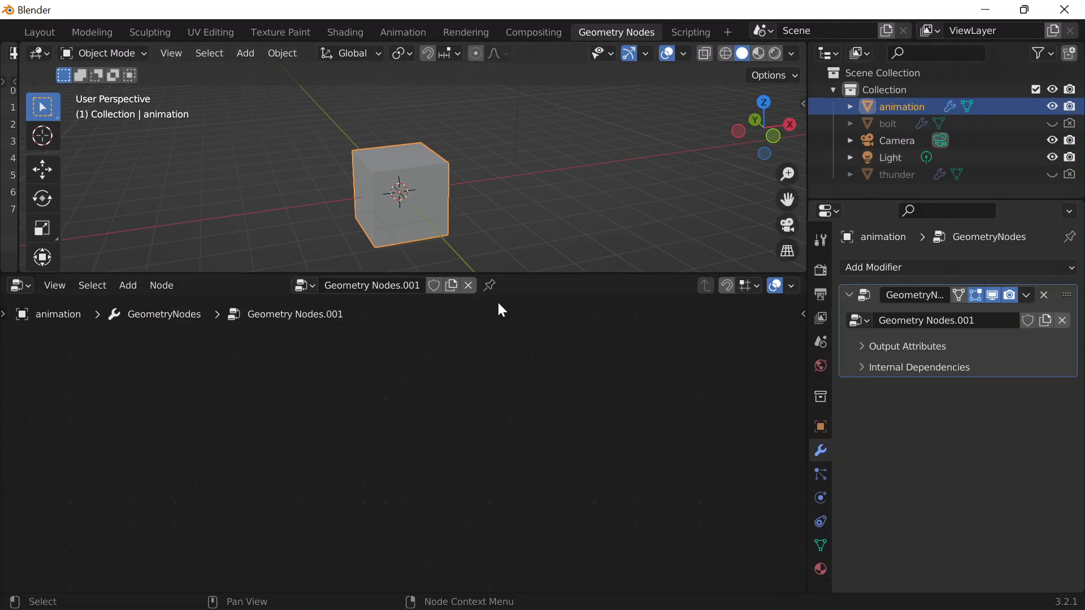
scroll(439, 377, "down", 5)
scroll(436, 379, "down", 4, "shift")
middle_click_drag(504, 422, 922, 410, "shift")
scroll(506, 394, "up", 11)
left_click_drag(594, 377, 676, 375)
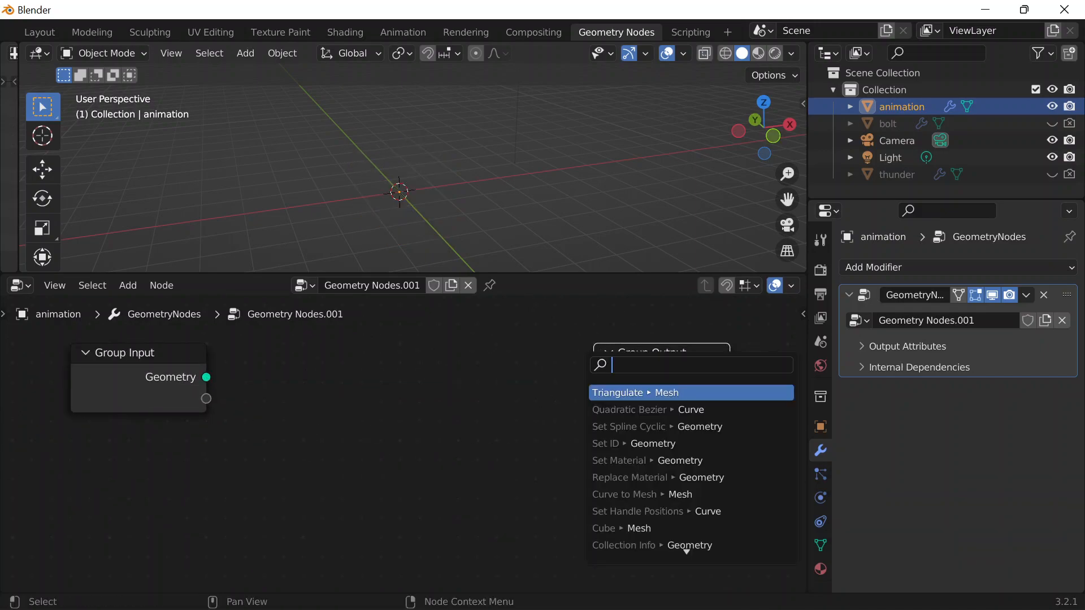
Step: Move Group Input and Group Output farther apart to make room between them
scroll(579, 351, "down", 6)
left_click_drag(577, 405, 753, 405)
left_click_drag(205, 399, 57, 400)
scroll(224, 385, "up", 4)
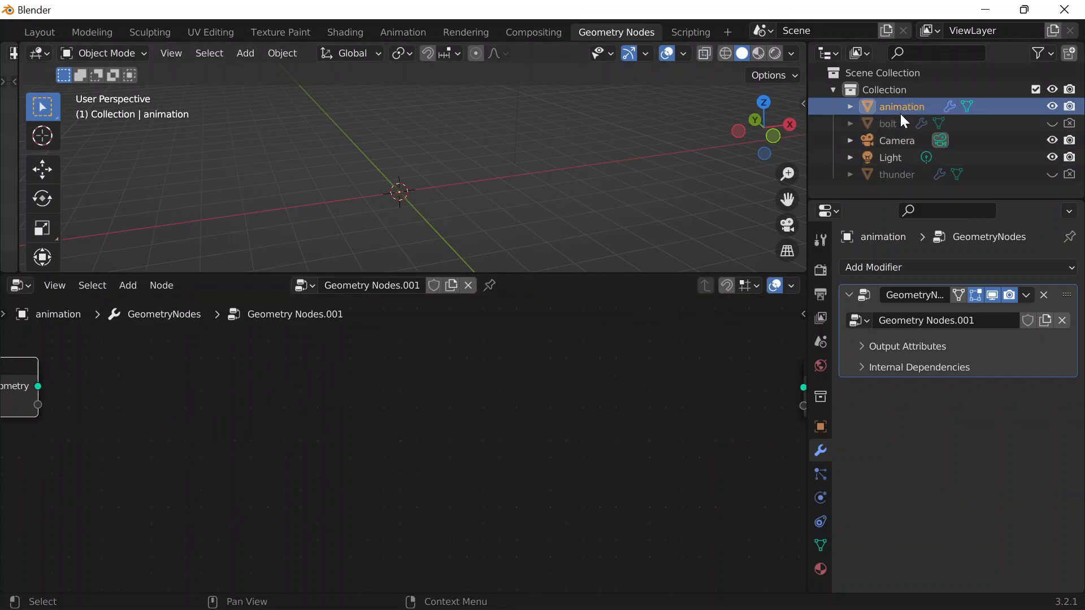
Step: Bring the thunder and bolt objects from the outliner into the node tree as two Object Info nodes
left_click_drag(896, 171, 239, 414)
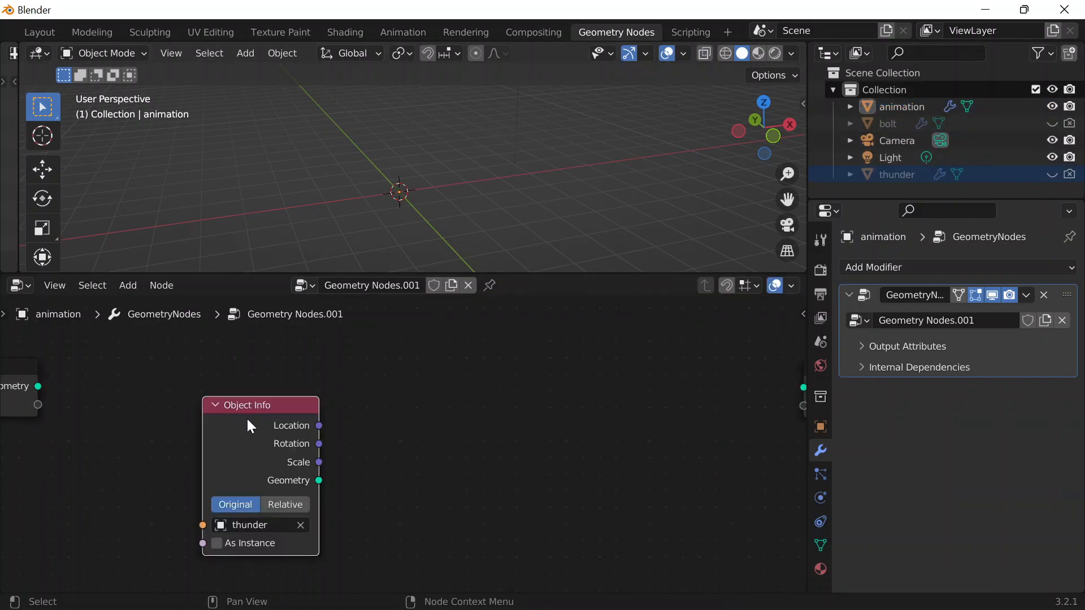
left_click_drag(887, 124, 491, 370)
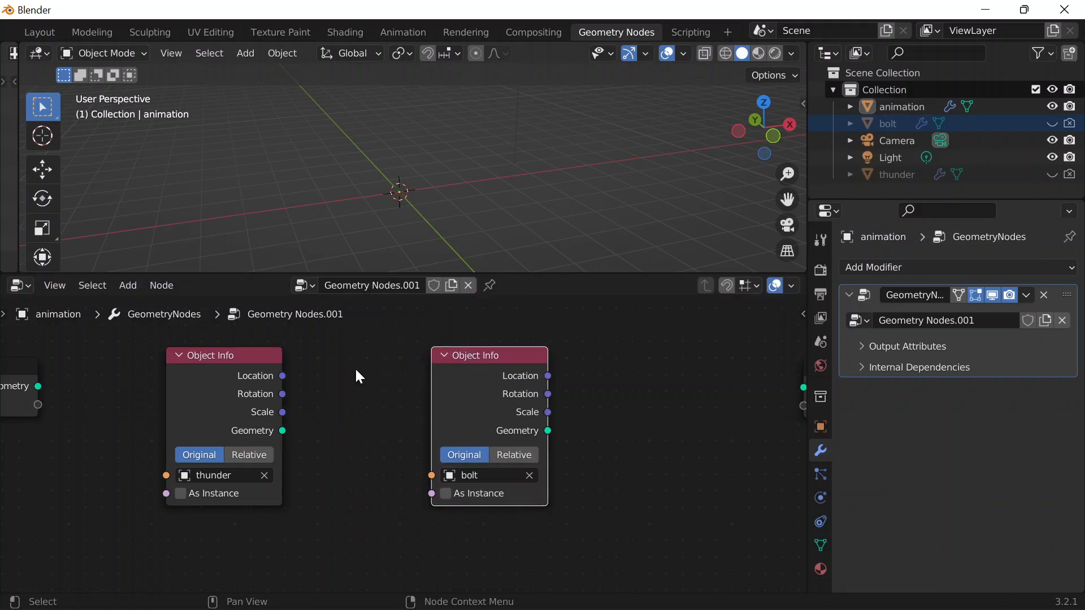
Step: Stack the bolt Object Info node below the thunder one and move Group Output closer to them
scroll(356, 367, "up", 2)
middle_click_drag(361, 372, 429, 400)
mouse_move(213, 376)
left_mouse_down()
mouse_move(239, 362)
mouse_move(227, 369)
left_mouse_up()
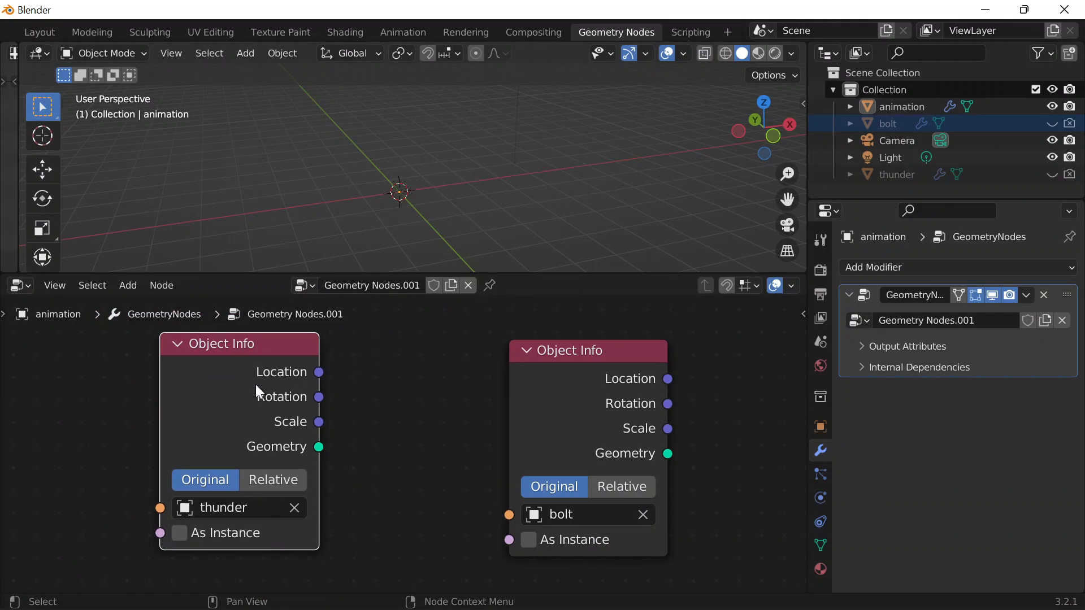
left_click_drag(320, 448, 350, 406)
left_click_drag(585, 384, 225, 579)
scroll(415, 408, "down", 3)
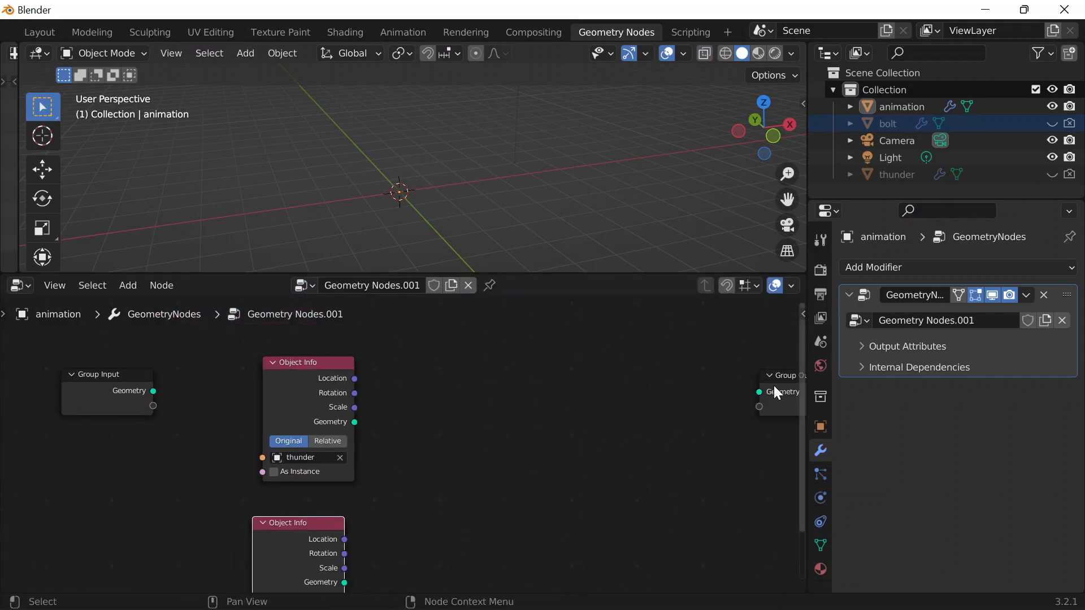
left_click_drag(777, 393, 544, 397)
scroll(394, 387, "up", 3)
Step: Connect the thunder Object Info node's Geometry output to Group Output and preview the text in the viewport
left_click_drag(321, 406, 615, 370)
scroll(605, 192, "up", 4)
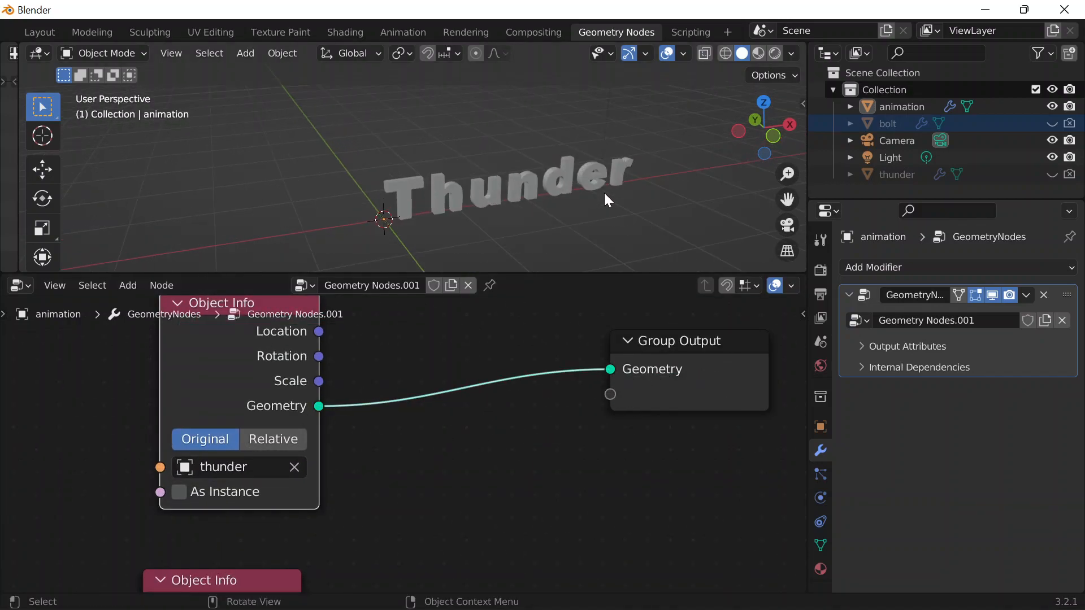
middle_click_drag(568, 182, 486, 187)
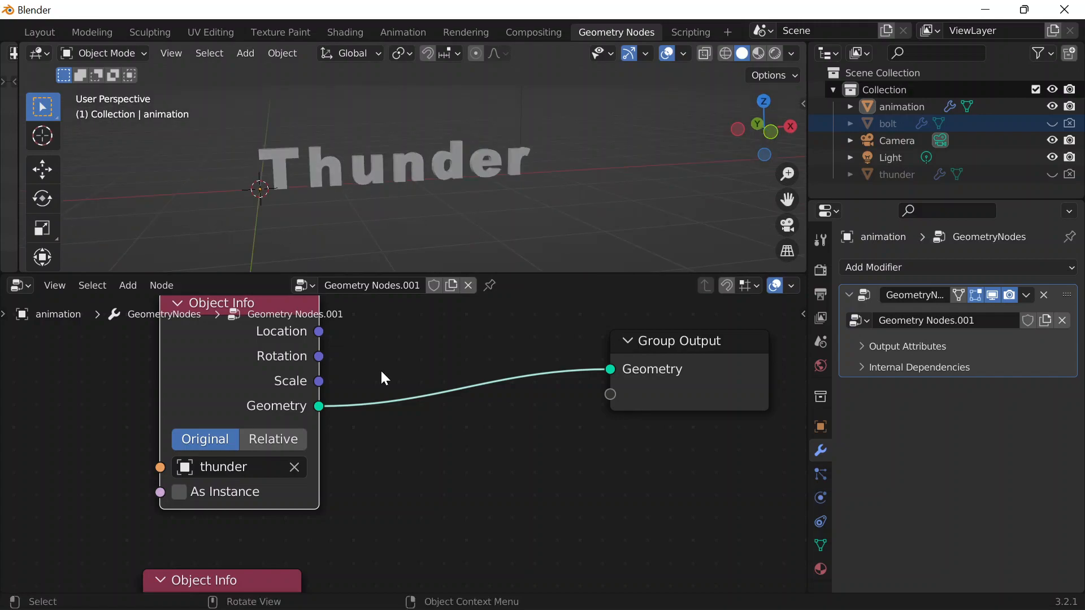
Step: Disconnect the thunder Object Info node from Group Output
scroll(384, 396, "down", 2)
left_click_drag(543, 393, 446, 396)
mouse_move(286, 367)
left_mouse_down()
mouse_move(243, 378)
mouse_move(305, 379)
mouse_move(284, 379)
left_mouse_up()
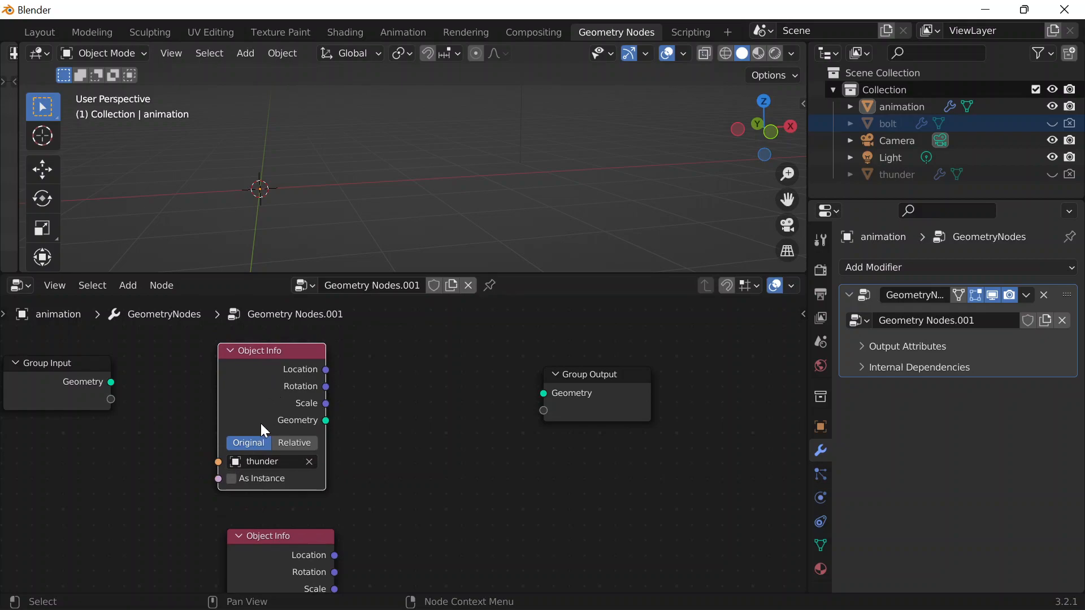
scroll(248, 376, "up", 3)
mouse_move(225, 362)
left_mouse_down()
mouse_move(322, 402)
mouse_move(227, 368)
left_mouse_up()
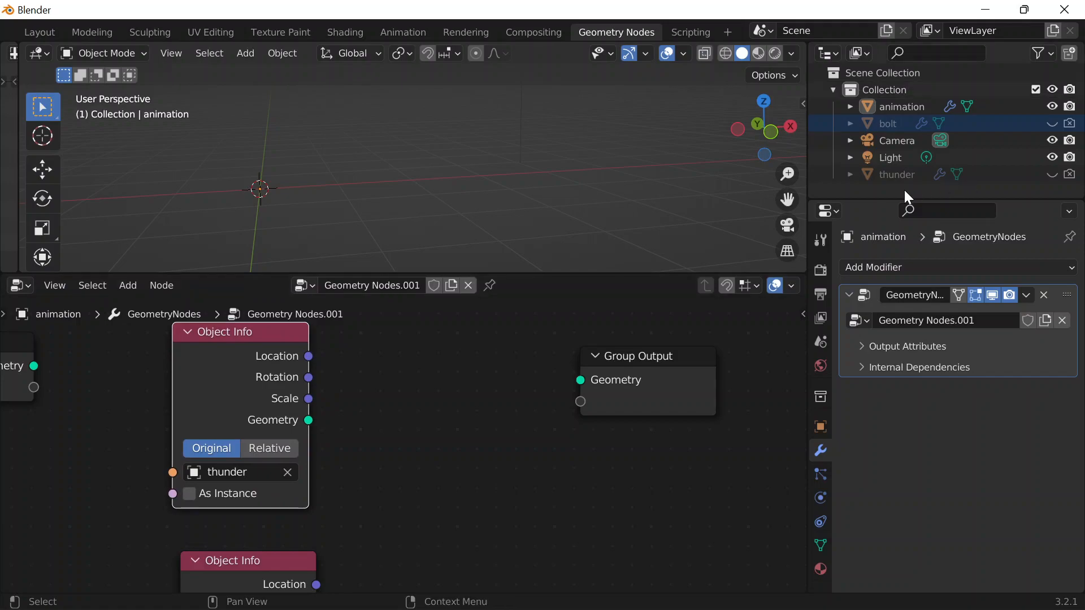
Step: Select the thunder object and examine its node tree from Group Input through to the Realize Instances node
left_click(897, 172)
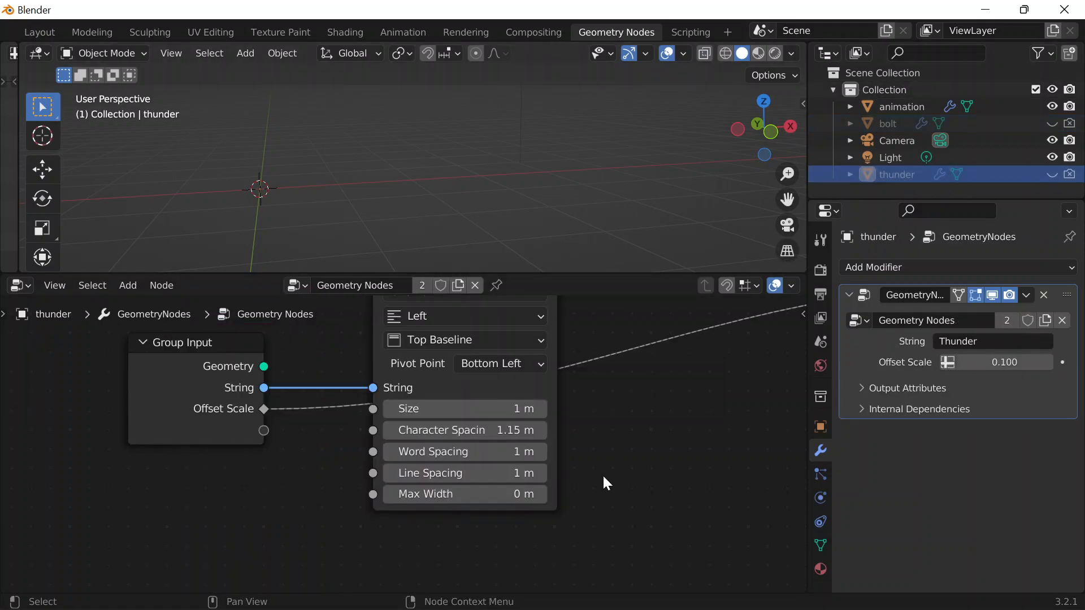
scroll(623, 459, "down", 2)
middle_click_drag(667, 429, 424, 490)
scroll(683, 431, "up", 5)
middle_click_drag(562, 450, 317, 485)
scroll(571, 377, "up", 5)
mouse_move(570, 376)
left_mouse_down()
mouse_move(602, 373)
mouse_move(547, 383)
mouse_move(558, 378)
left_mouse_up()
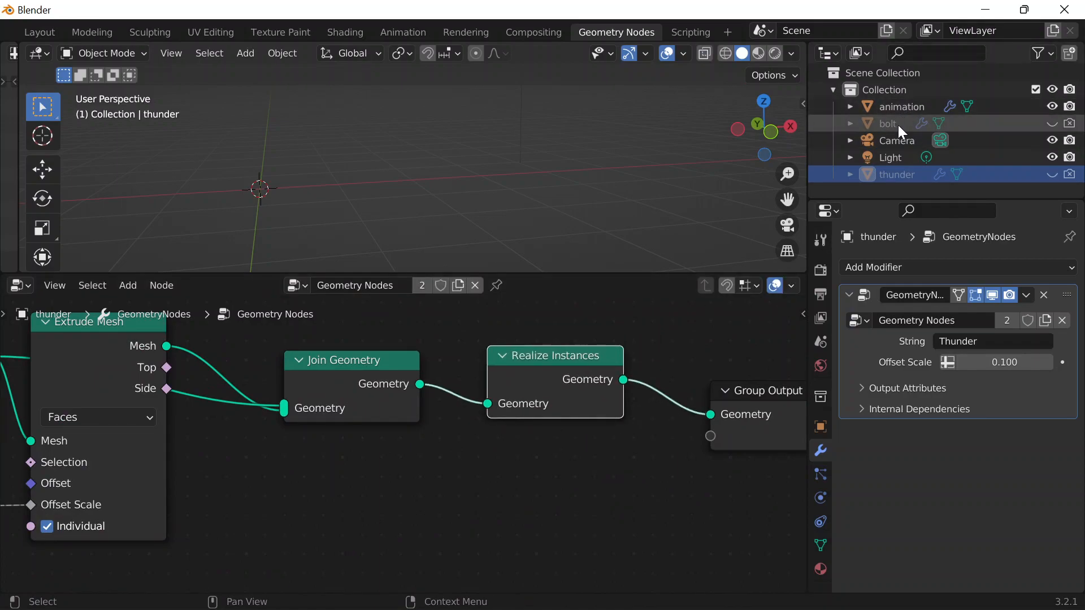
Step: Return to the animation object's node tree and move Group Output farther from the thunder Object Info node
left_click(907, 109)
scroll(269, 419, "down", 5)
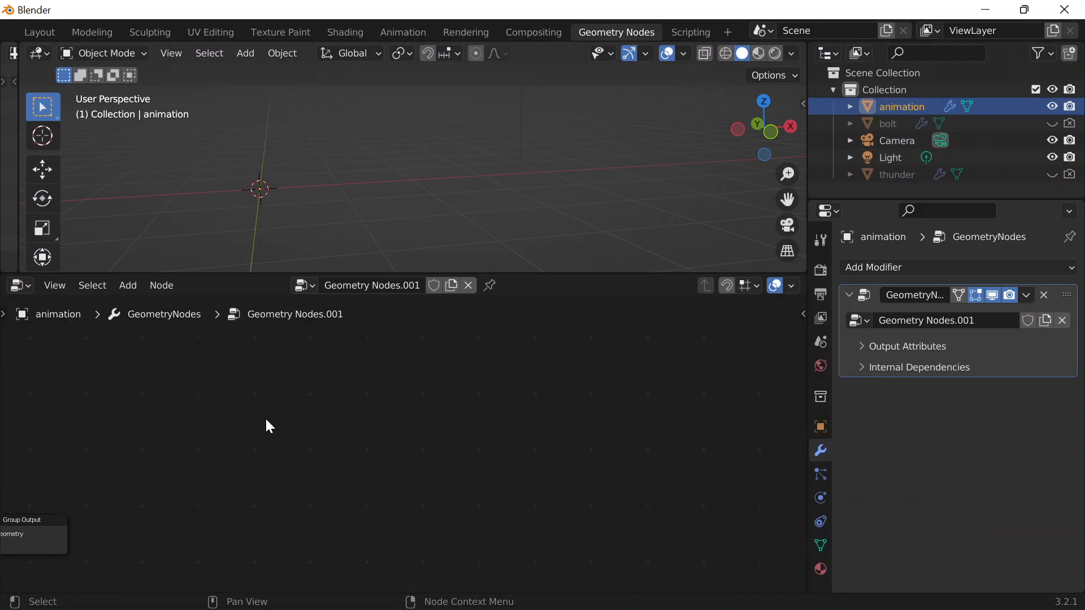
middle_click_drag(269, 419, 630, 373)
scroll(319, 443, "up", 3)
left_click_drag(319, 443, 283, 418)
scroll(401, 429, "up", 1)
scroll(406, 435, "up", 1)
middle_click_drag(392, 450, 486, 402)
left_click_drag(721, 418, 708, 398)
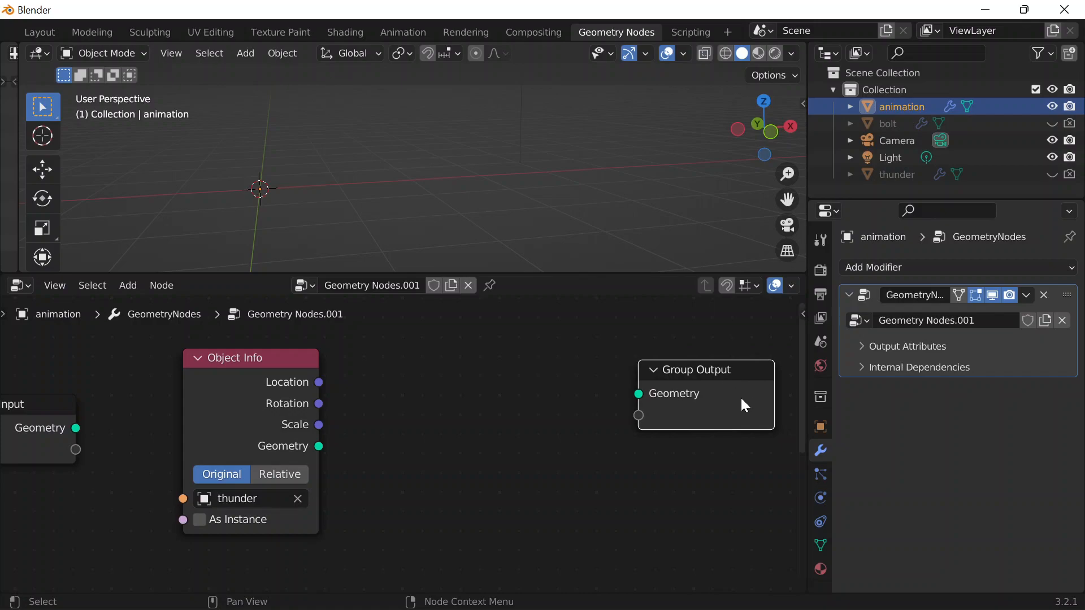
scroll(501, 433, "down", 1)
left_click_drag(636, 388, 733, 384)
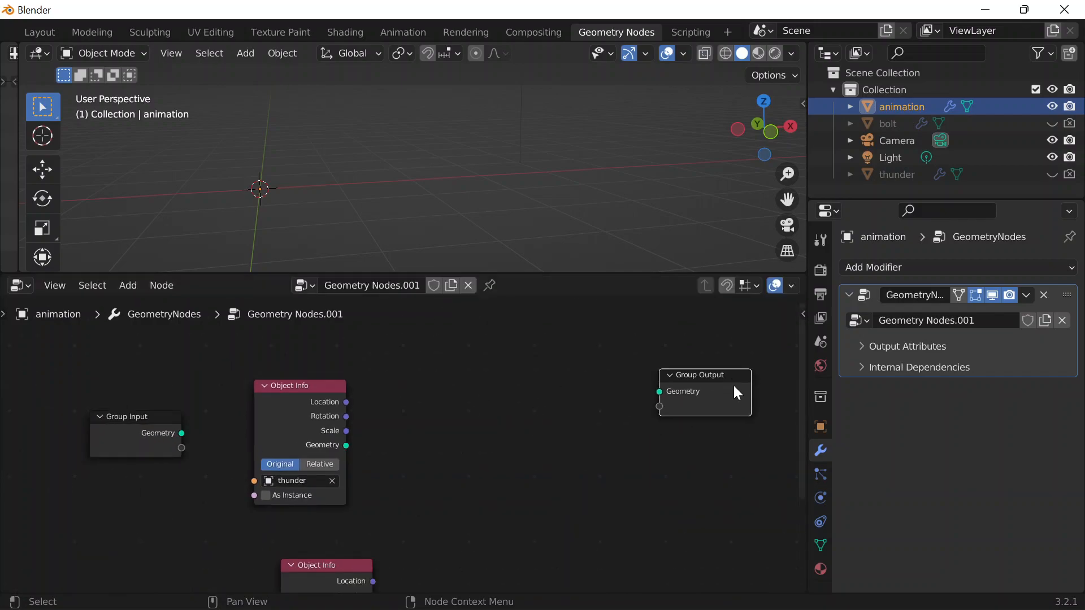
Step: Add a G_Points Distribute node between the thunder Object Info node and Group Output
scroll(432, 378, "up", 1)
scroll(428, 377, "up", 1)
key("shift+a")
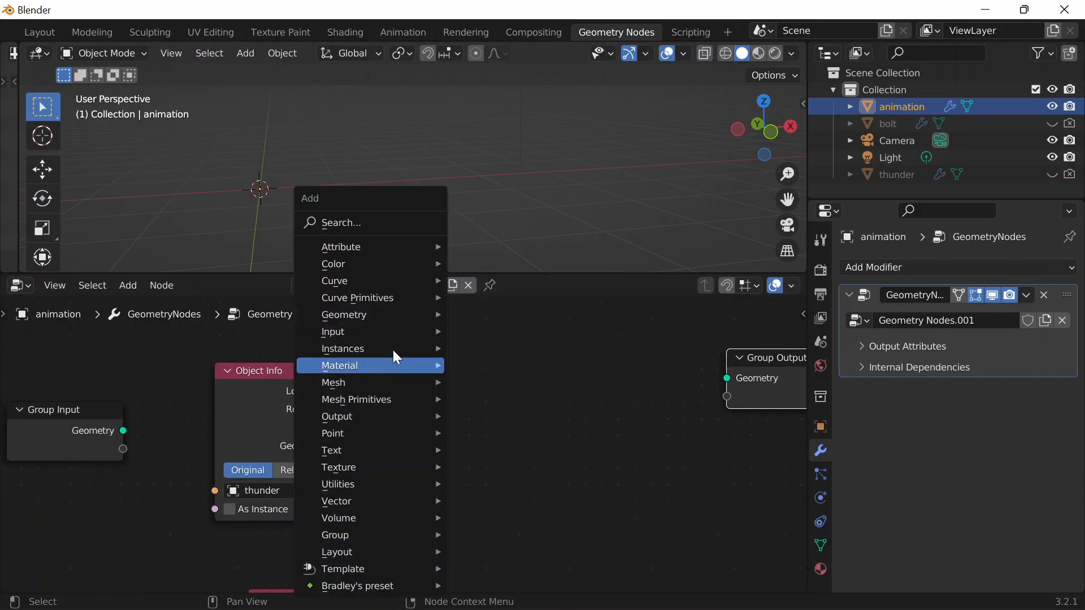
left_click(382, 223)
type("points di")
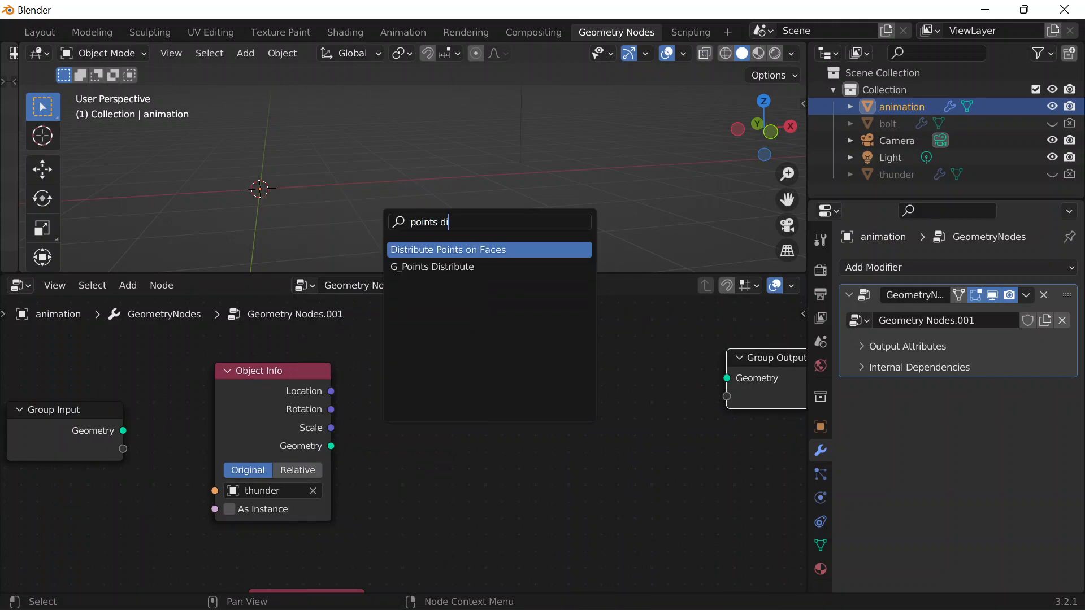
key("Down")
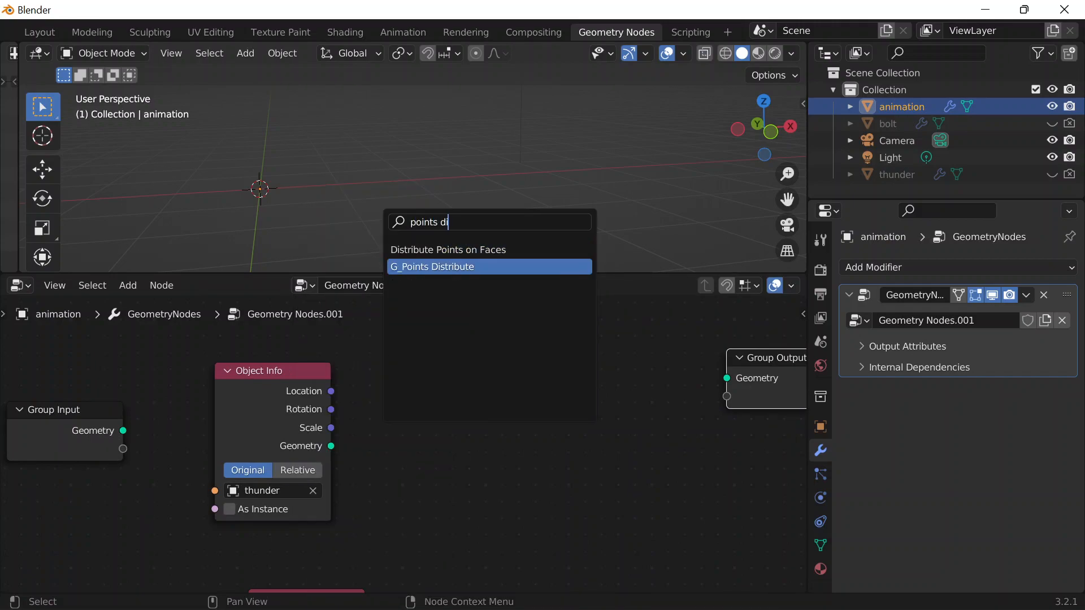
key("Return")
left_click(555, 389)
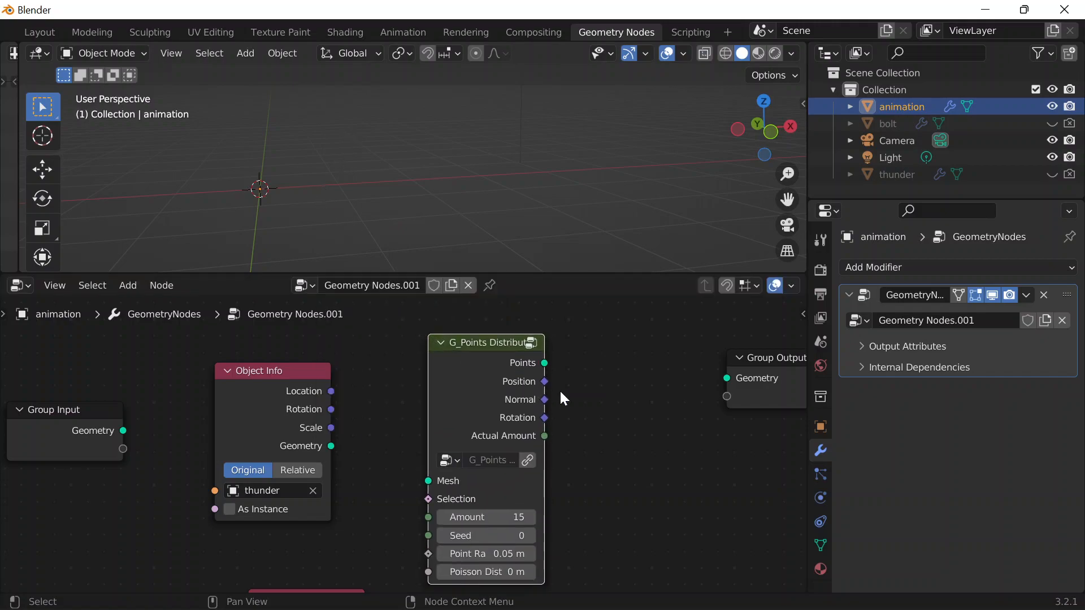
Step: Look at the Blender Library page in Chrome and return to Blender
left_click(808, 590)
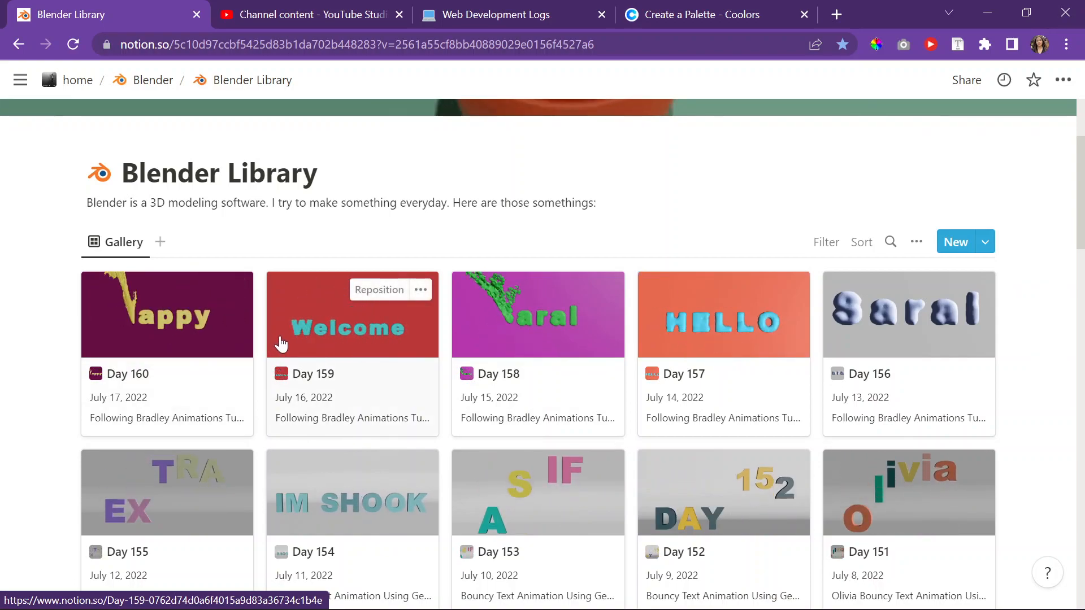
left_click(987, 12)
Step: Open the add-on installer from Preferences, locate the Add-On presets zip in the Desktop folder, and cancel the installation dialog
scroll(54, 37, "up", 5)
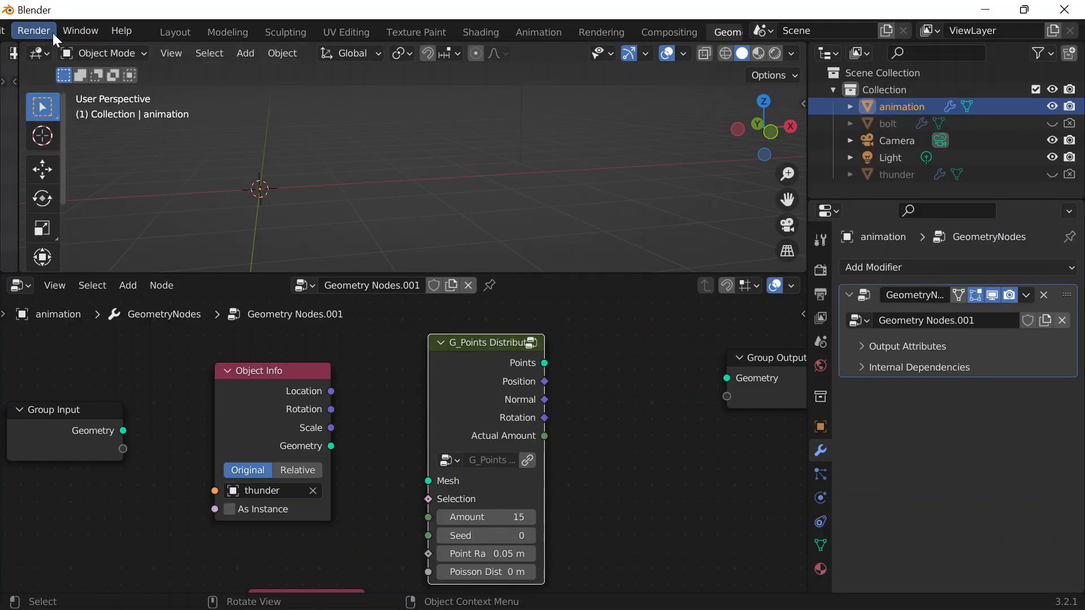
left_click(52, 33)
left_click(87, 267)
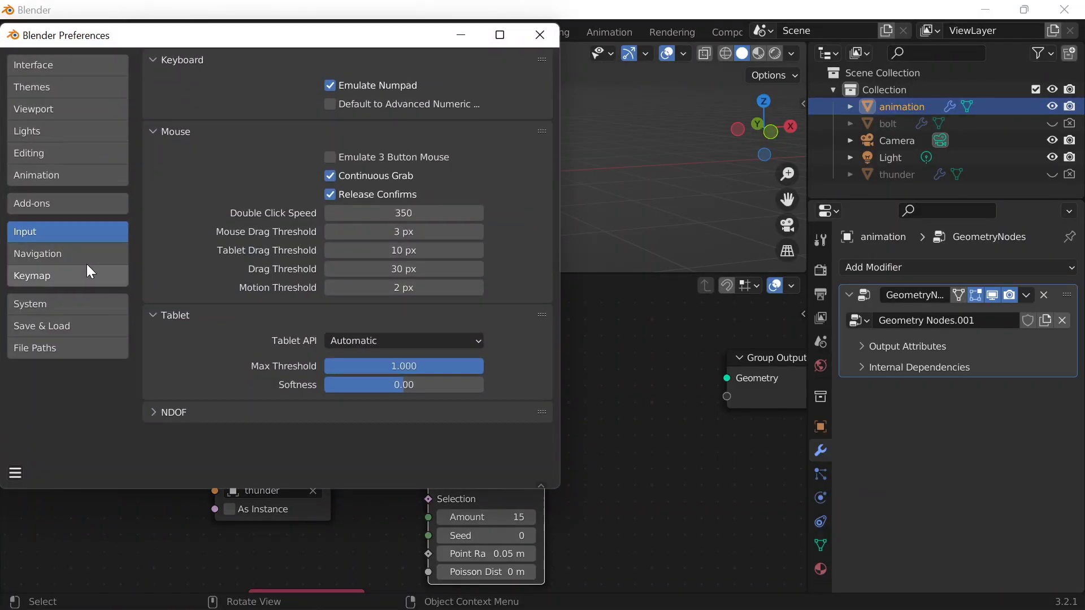
left_click(55, 202)
left_click(429, 60)
left_click(82, 157)
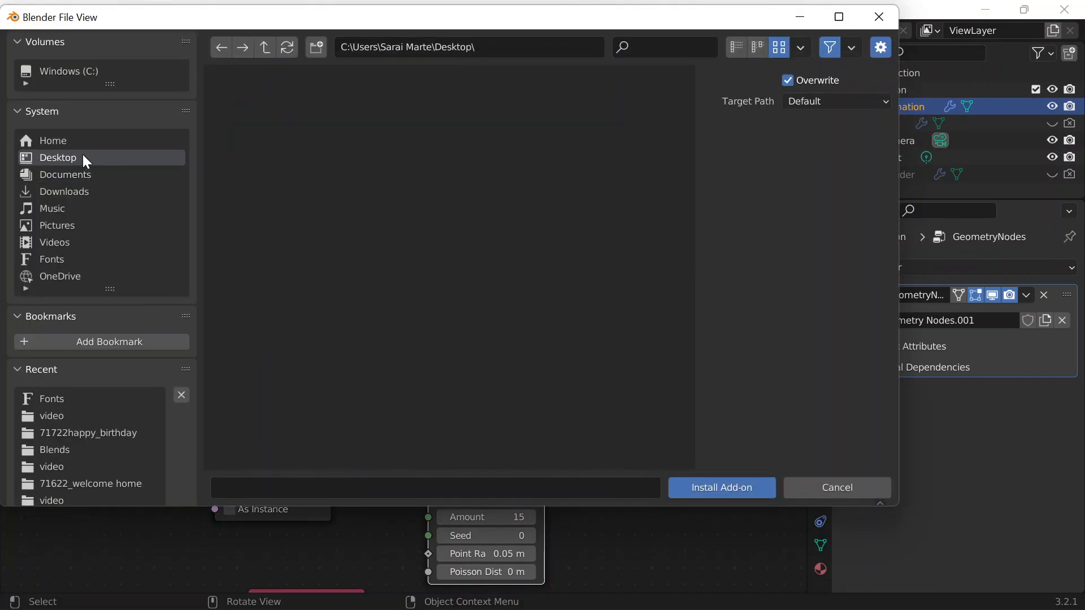
scroll(331, 266, "down", 6)
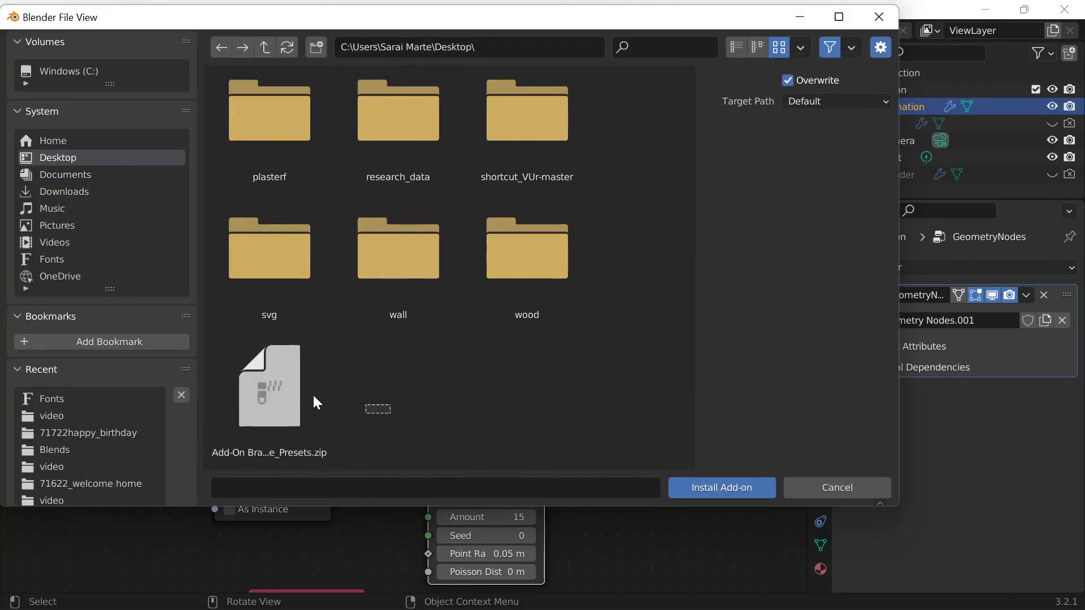
left_click(323, 425)
left_click(839, 490)
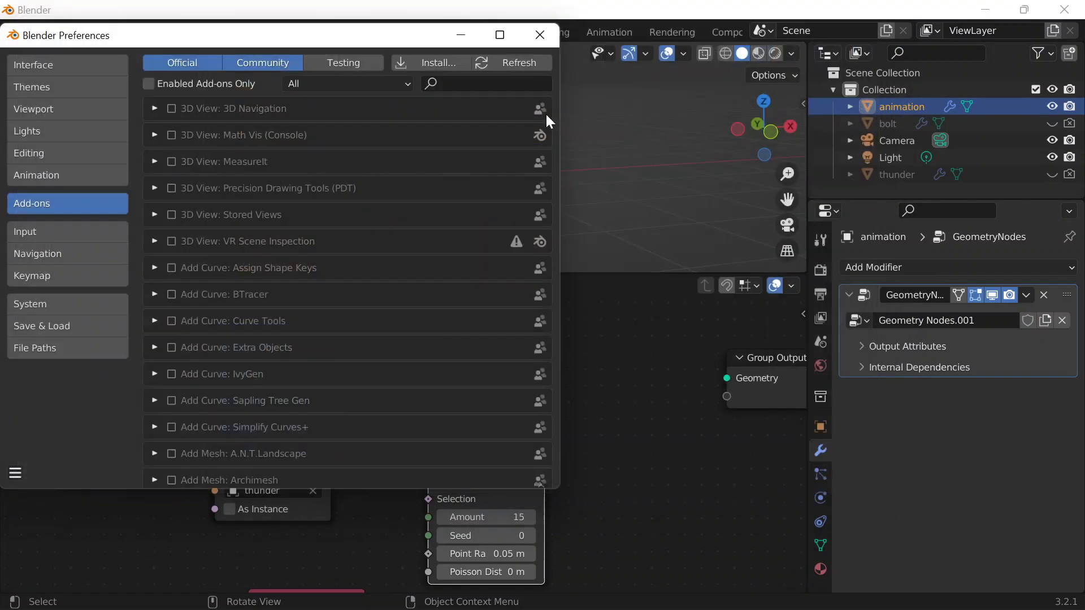
Step: Search the add-ons list for "brad" and "node pre" to check the node preset add-ons, and close Preferences
type("brad")
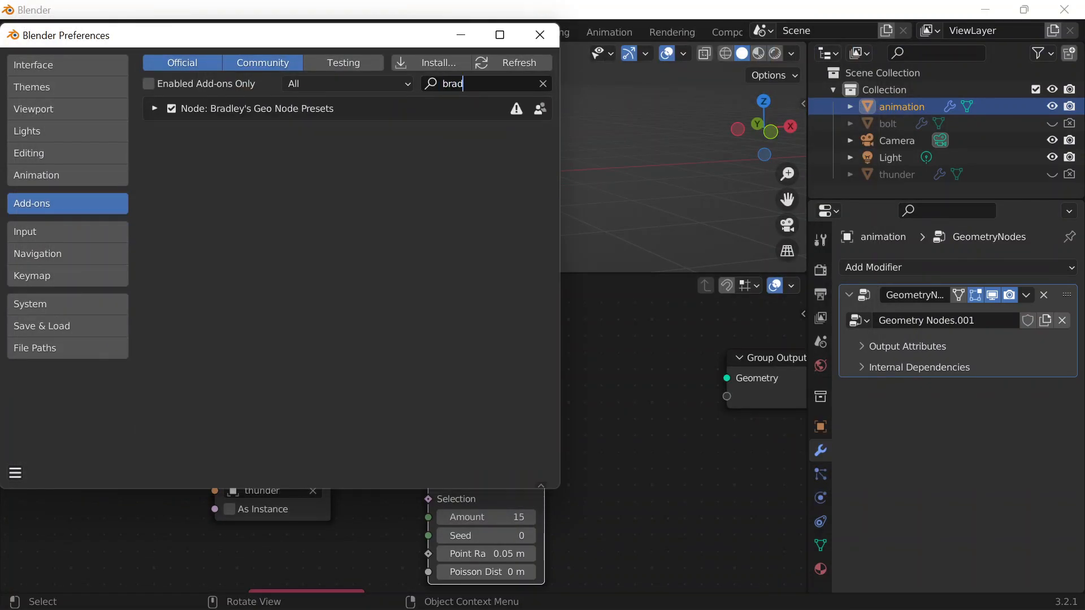
key("ctrl+a")
type("node pr")
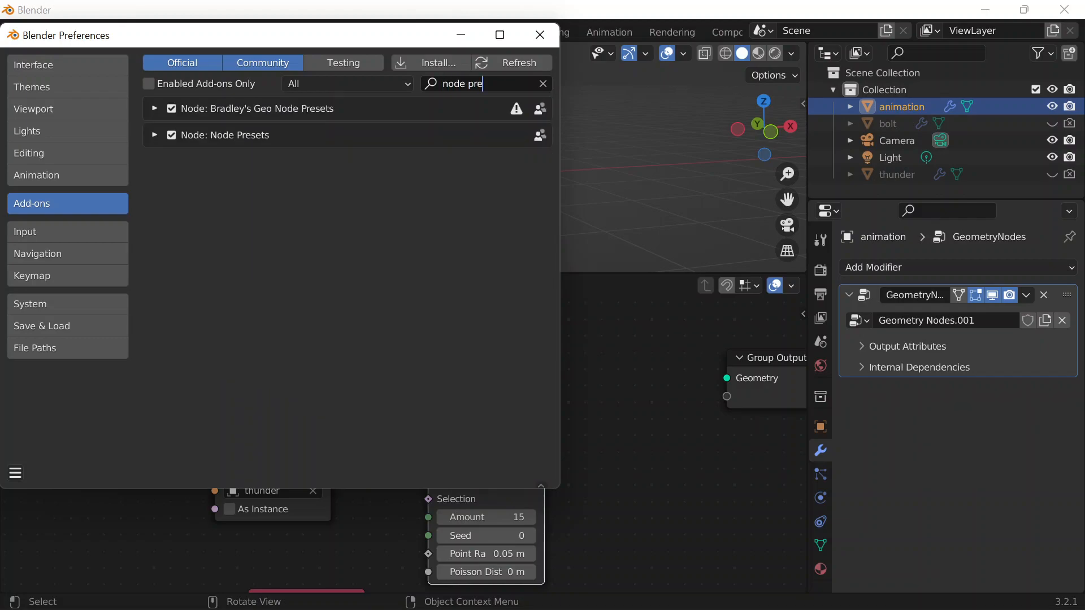
left_click(556, 32)
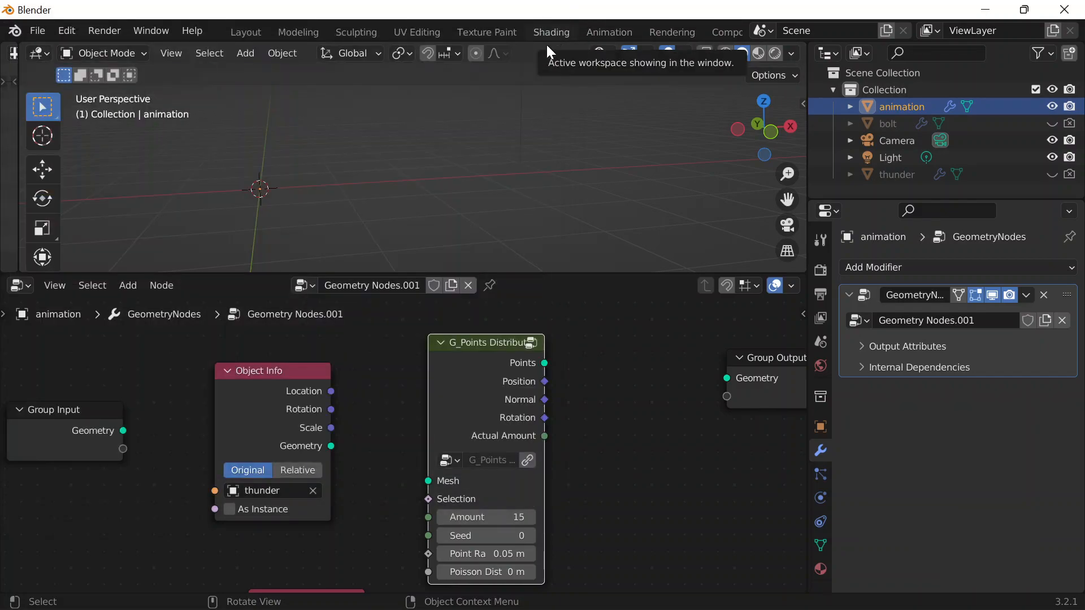
Step: Spread out the thunder Object Info, G_Points Distribute and Group Output nodes to leave room for their links
middle_click_drag(634, 382, 514, 389)
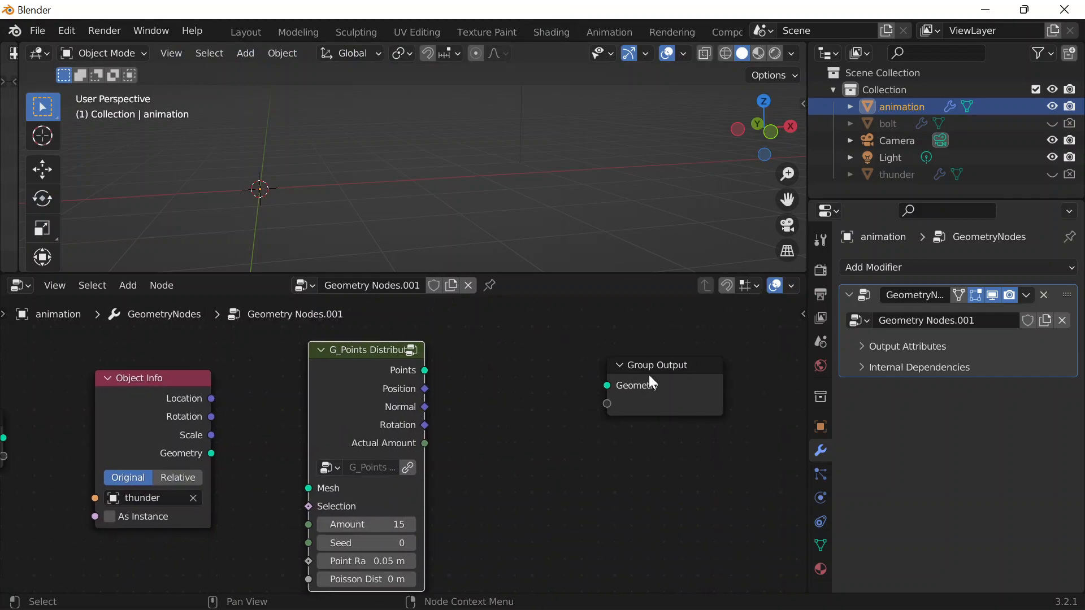
left_click_drag(650, 376, 709, 371)
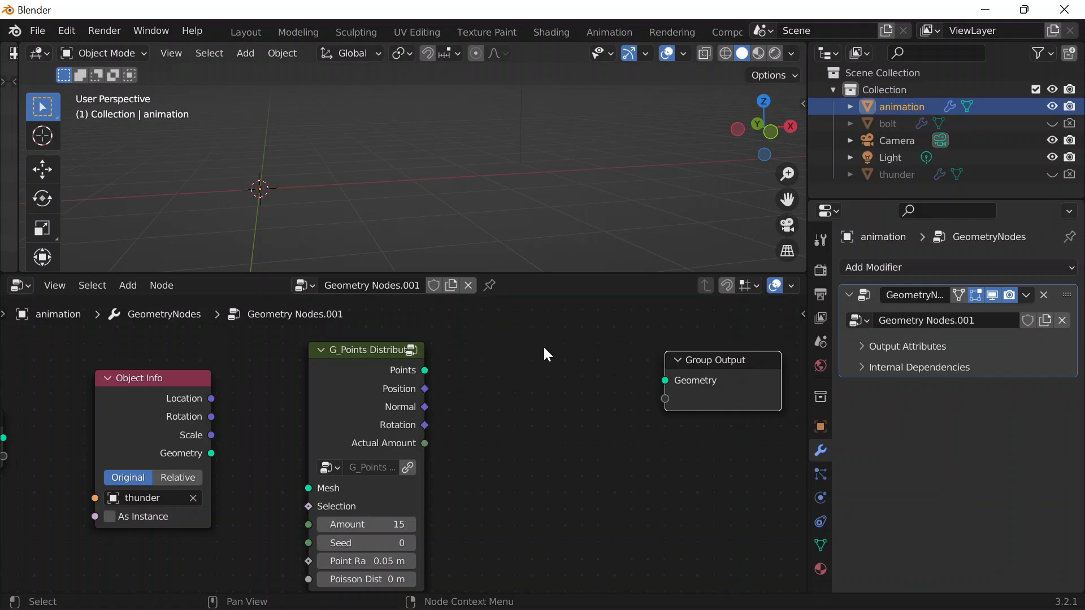
scroll(265, 395, "down", 1)
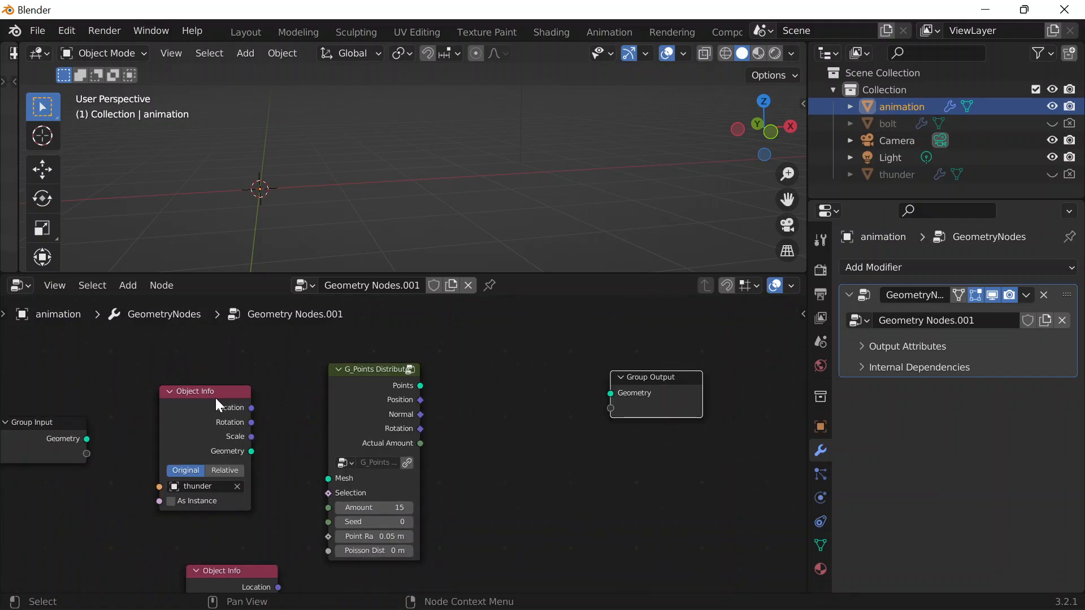
left_click_drag(216, 399, 246, 375)
left_click_drag(355, 393, 410, 380)
scroll(475, 339, "up", 1)
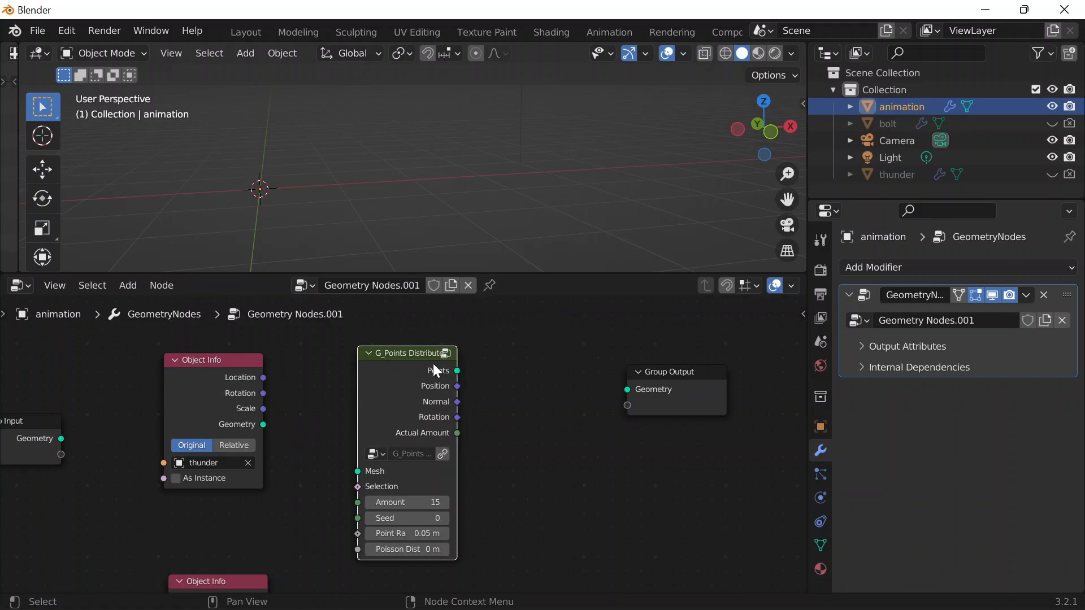
Step: Connect the thunder Object Info's Geometry to G_Points Distribute's Mesh, and its Points to Group Output's Geometry
mouse_move(263, 424)
left_mouse_down()
mouse_move(353, 483)
mouse_move(358, 472)
left_mouse_up()
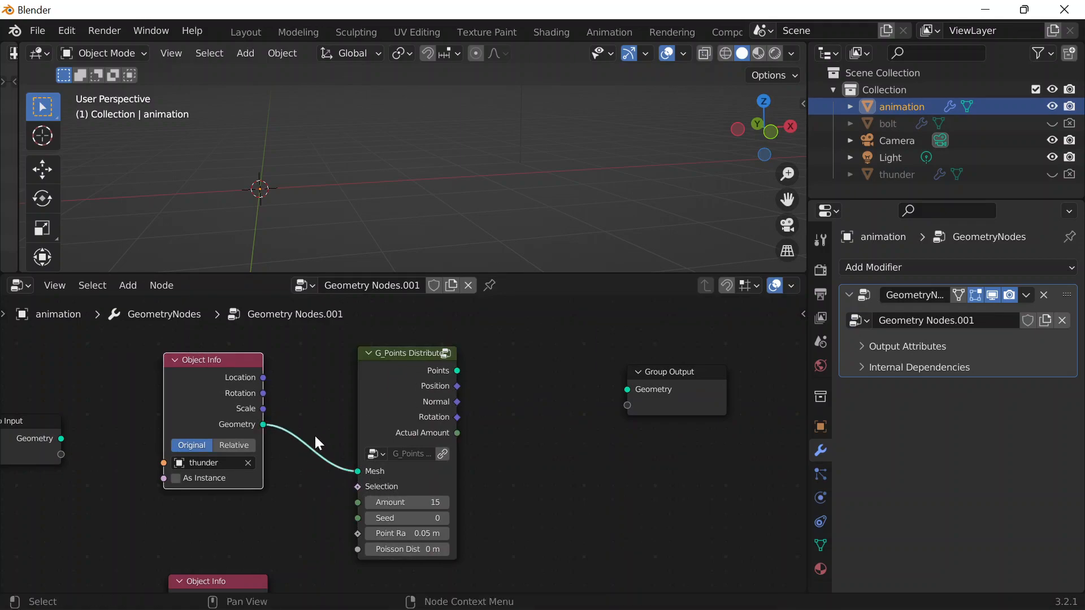
left_click_drag(459, 371, 680, 365)
middle_click_drag(402, 165, 588, 197)
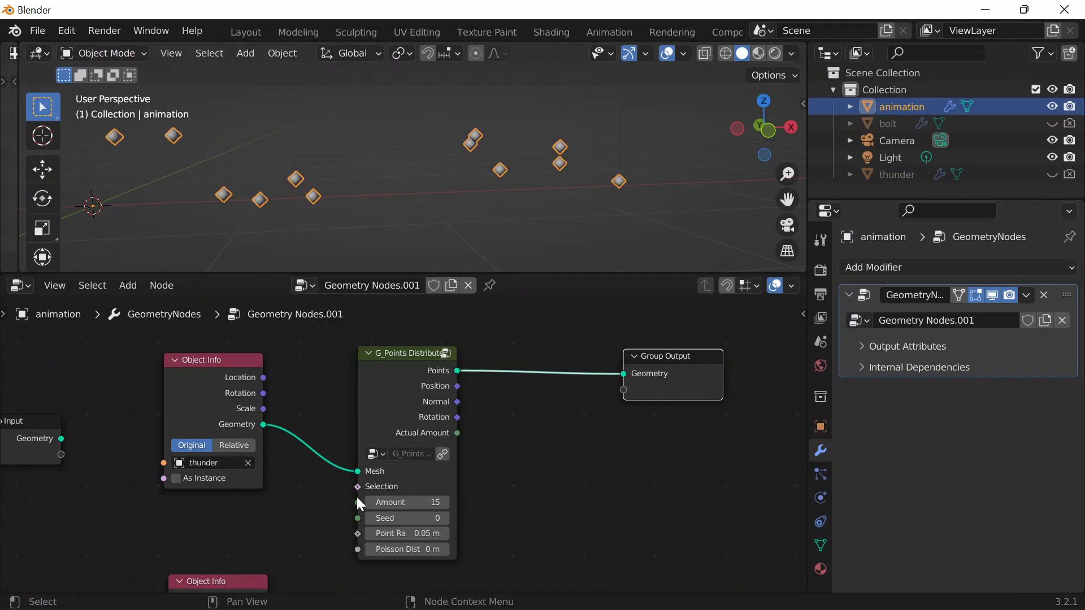
Step: Expose G_Points Distribute's Amount through Group Input, set it to 3000 in the modifier, and inspect the point-covered text
left_click_drag(358, 503, 79, 421)
left_click(993, 341)
type("3000")
key("Return")
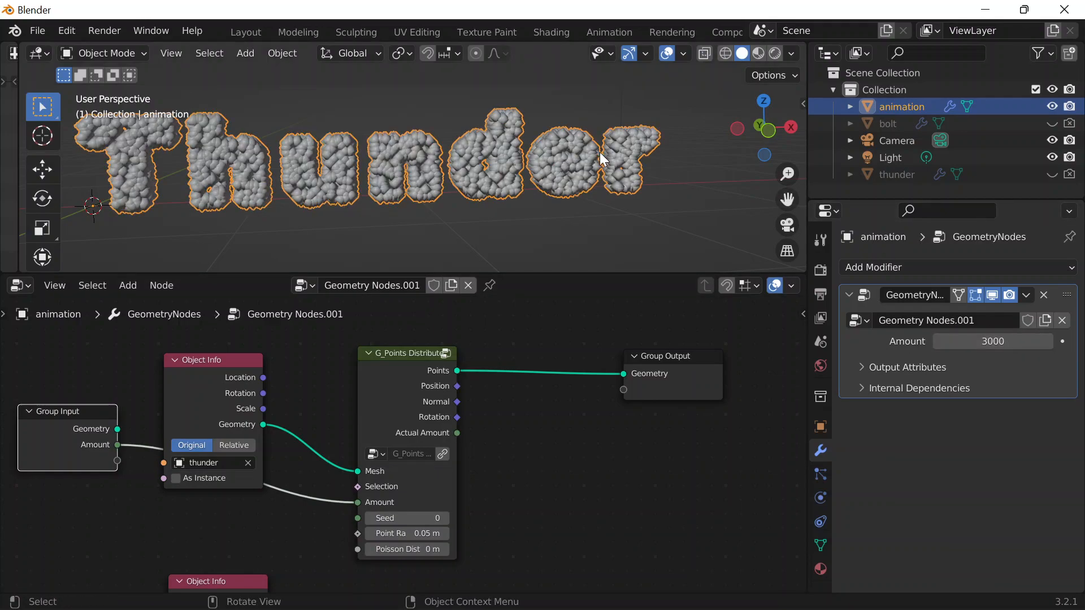
scroll(631, 182, "down", 4)
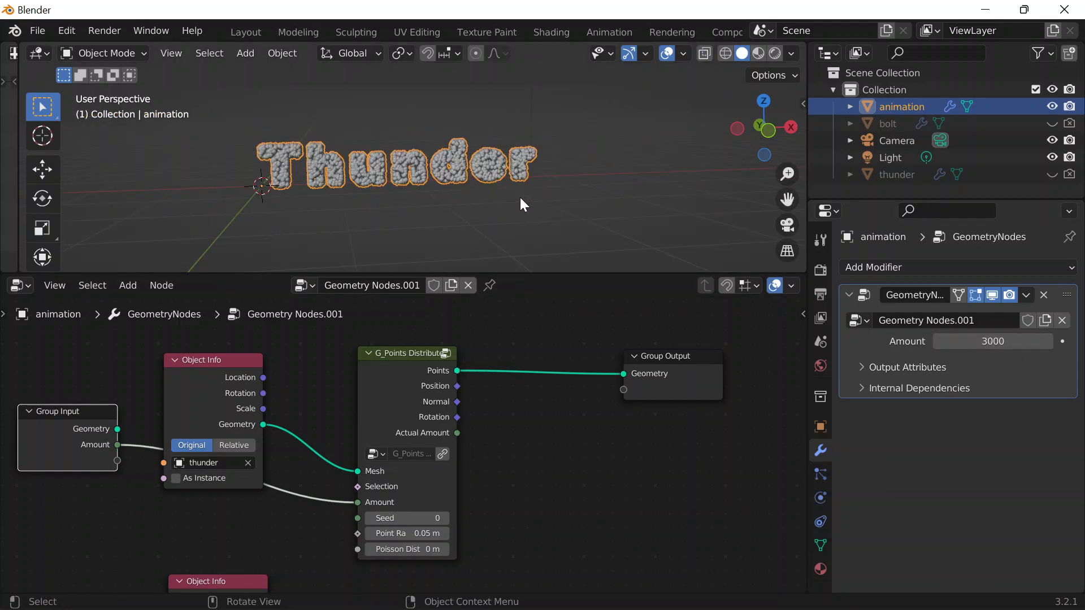
middle_click_drag(596, 165, 570, 159)
scroll(571, 158, "up", 2)
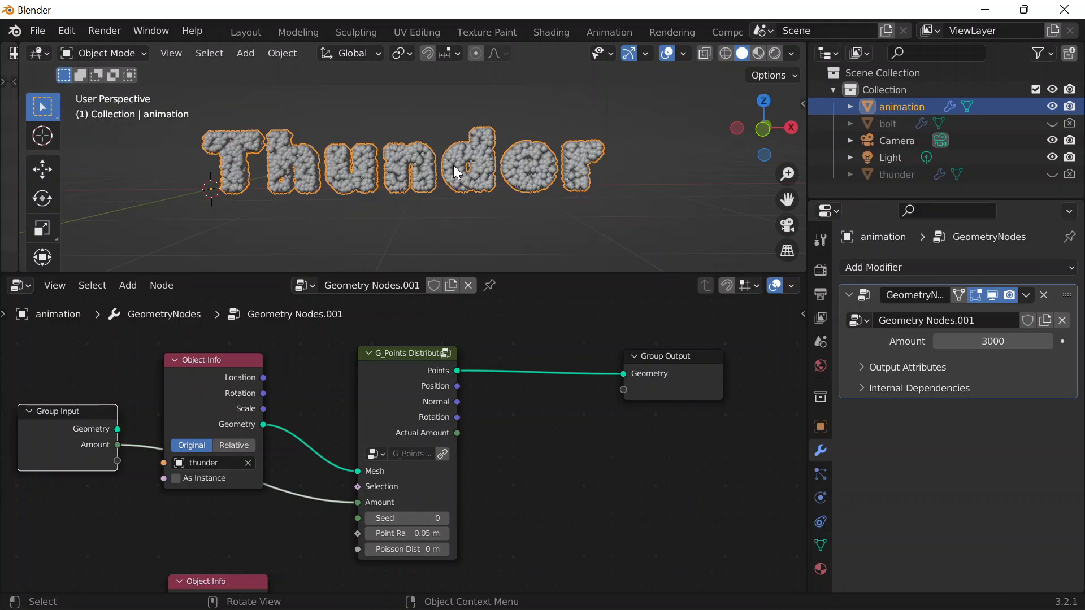
Step: Move Group Output farther away and duplicate the G_Points Distribute node, placing the copy beside the bolt Object Info node
left_click_drag(680, 386, 761, 376)
scroll(508, 173, "down", 5)
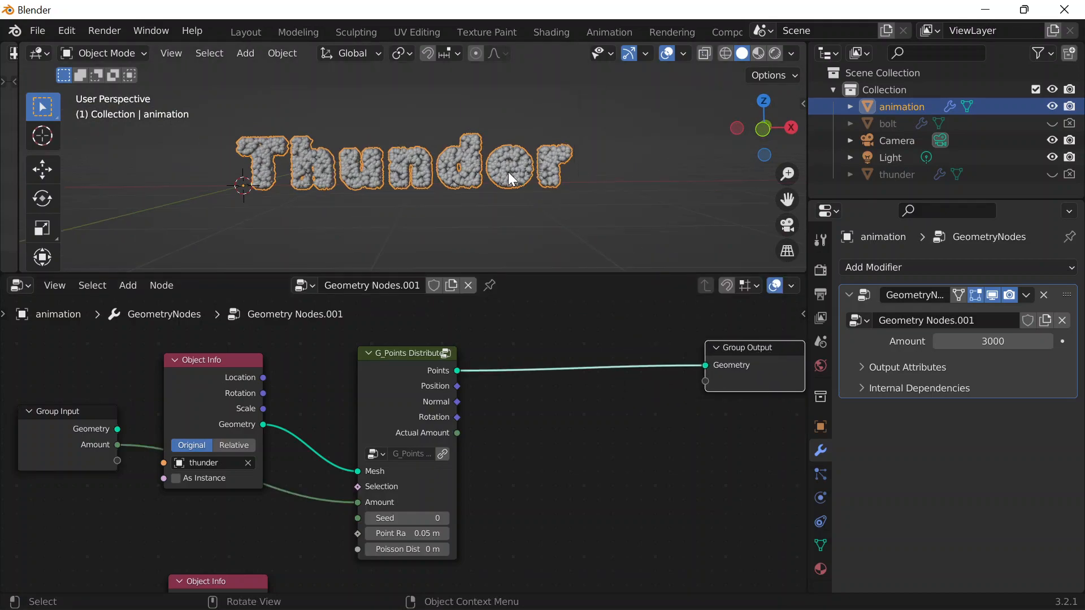
middle_click_drag(546, 418, 524, 346)
left_click(381, 321)
key("shift+d")
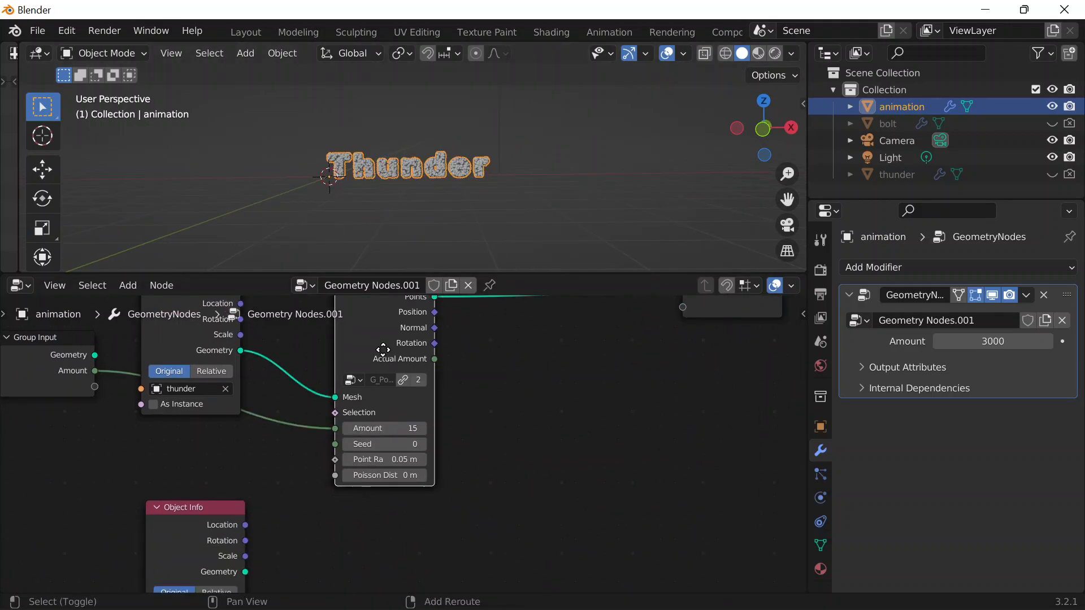
left_click(382, 553)
middle_click_drag(504, 480, 543, 323)
scroll(402, 434, "up", 4)
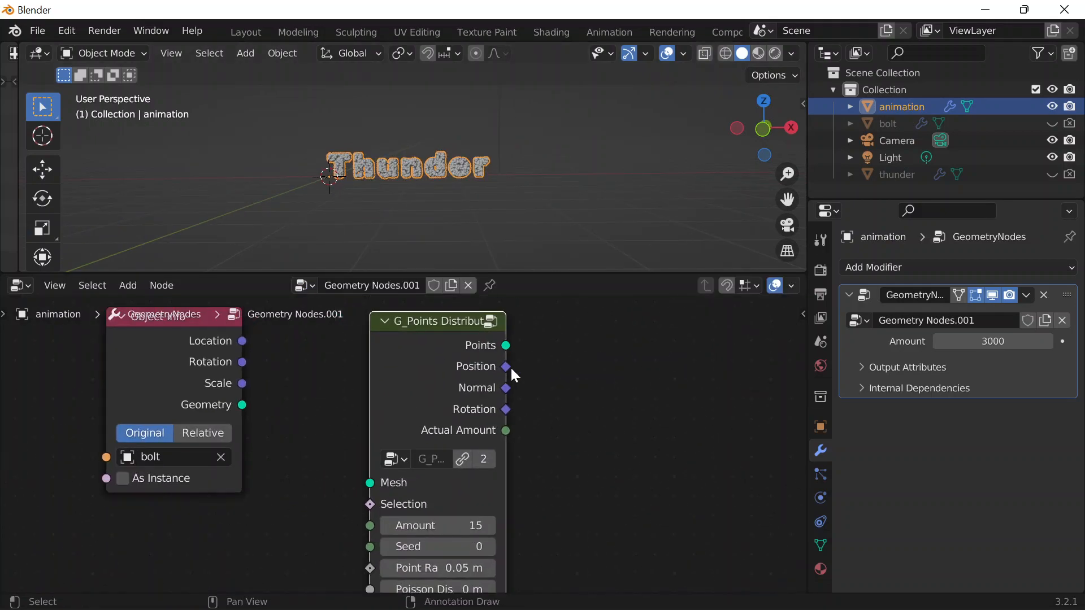
Step: Connect bolt's Geometry to the duplicated G_Points Distribute's Mesh and Group Input's Amount to its Amount, and adjust the bolt Object Info's position
left_click_drag(242, 405, 370, 483)
scroll(352, 487, "down", 2)
scroll(351, 496, "down", 2)
scroll(362, 443, "down", 2)
left_click_drag(422, 526, 222, 381)
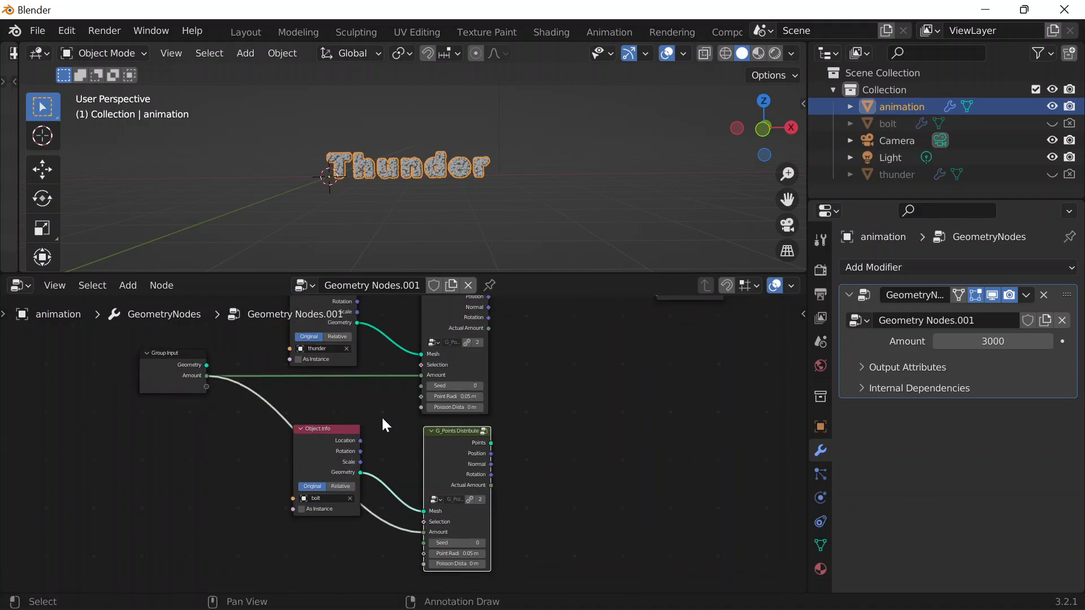
scroll(378, 413, "up", 2)
left_click_drag(272, 439, 289, 399)
Step: Move Group Output far beyond the two G_Points Distribute nodes to make room for more nodes
scroll(551, 427, "down", 11)
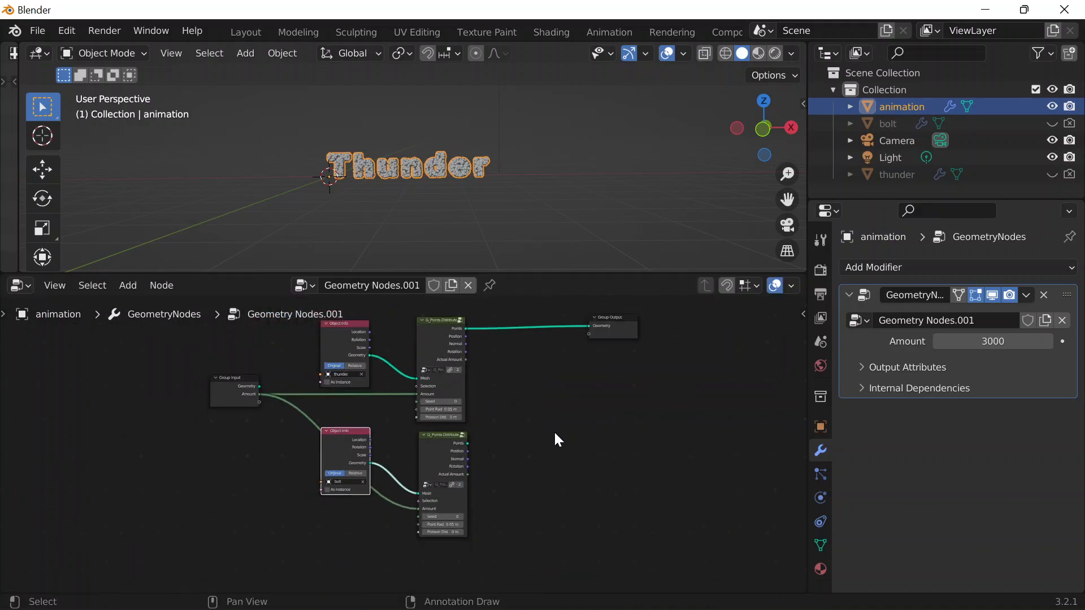
middle_click_drag(548, 430, 324, 465)
scroll(334, 419, "up", 5)
left_click_drag(320, 375, 781, 383)
scroll(434, 448, "down", 1)
middle_click_drag(274, 454, 528, 422)
scroll(520, 395, "up", 10)
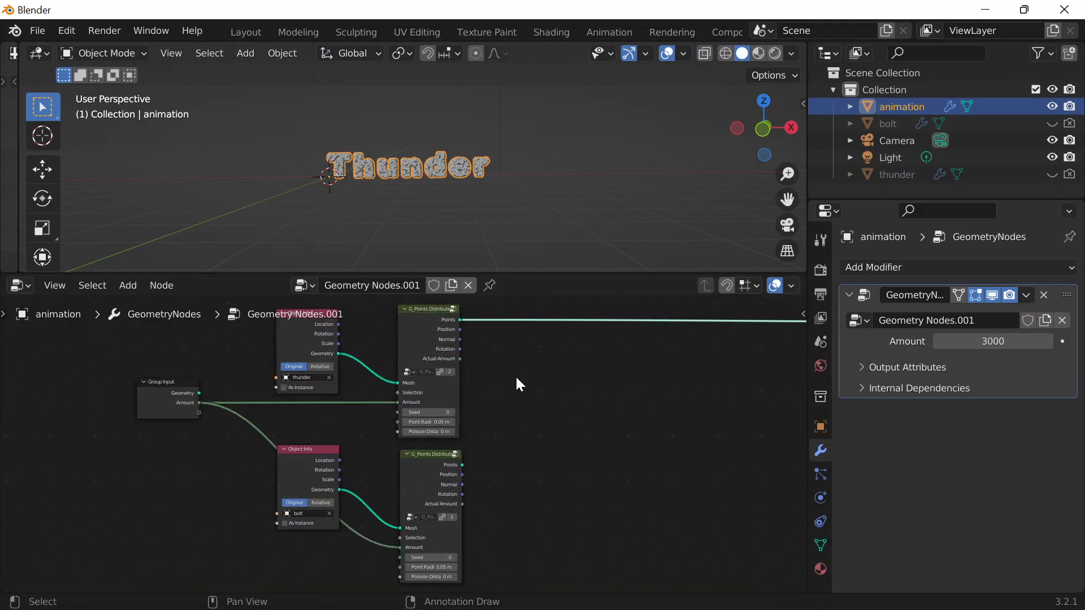
Step: Enlarge the node editor area and shift Group Output even farther from the G_Points Distribute nodes
left_click_drag(585, 274, 593, 168)
scroll(632, 281, "down", 2)
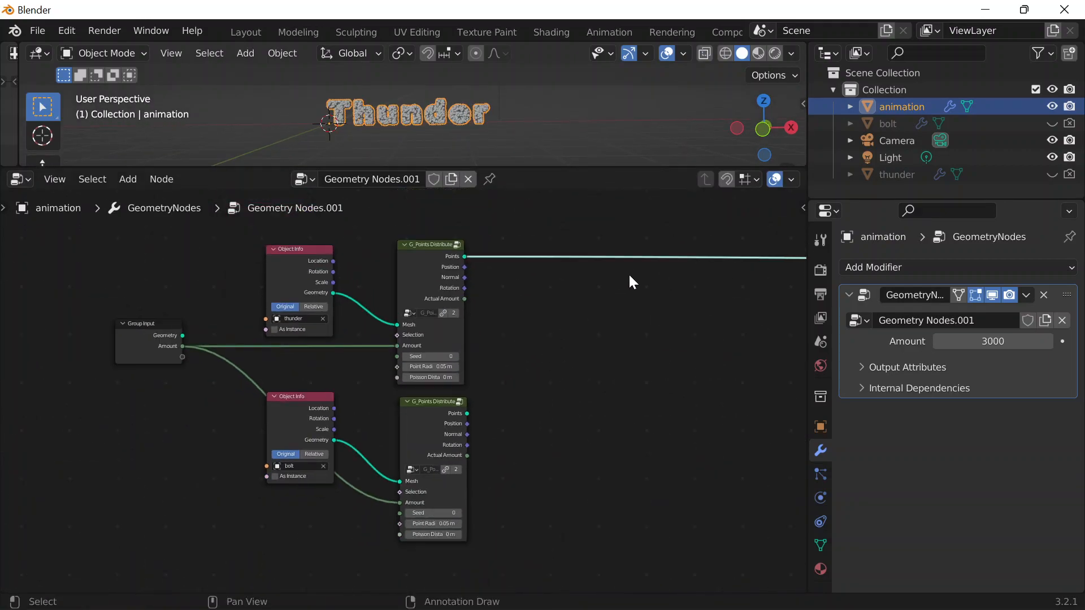
middle_click_drag(633, 287, 498, 317)
middle_click_drag(431, 332, 612, 330)
left_click_drag(115, 271, 562, 602)
scroll(601, 440, "down", 4)
middle_click_drag(523, 436, 38, 464)
left_click(421, 351)
key("g")
left_click(501, 368)
middle_click_drag(398, 390, 729, 359)
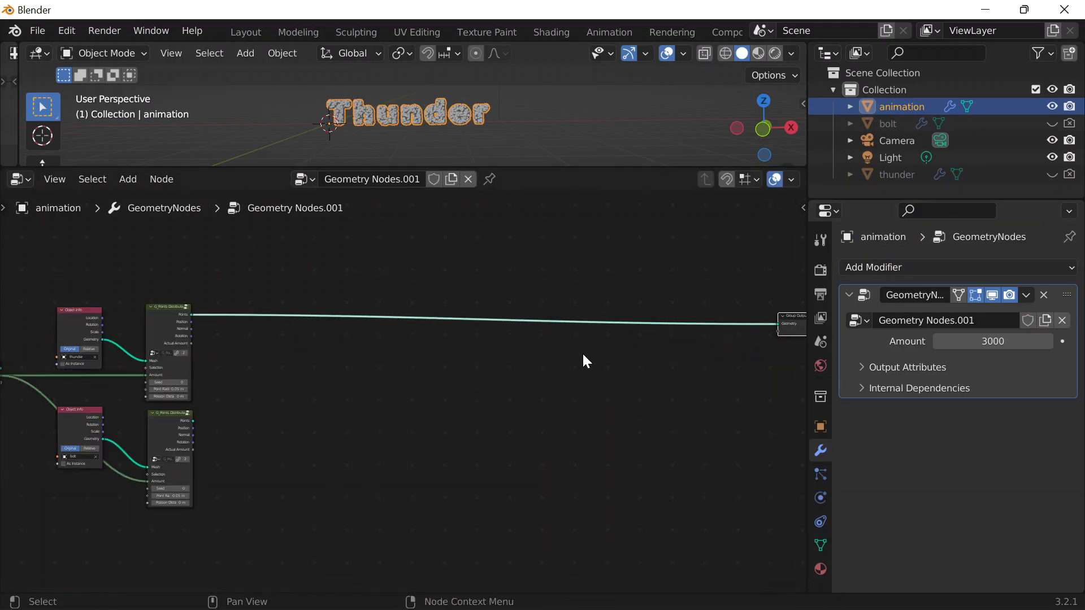
Step: Insert a Set Position node into the link from the thunder G_Points Distribute to Group Output, close to Group Output
middle_click_drag(631, 361, 558, 364)
left_click_drag(733, 318, 729, 317)
scroll(96, 364, "up", 2)
mouse_move(729, 590)
left_click(808, 591)
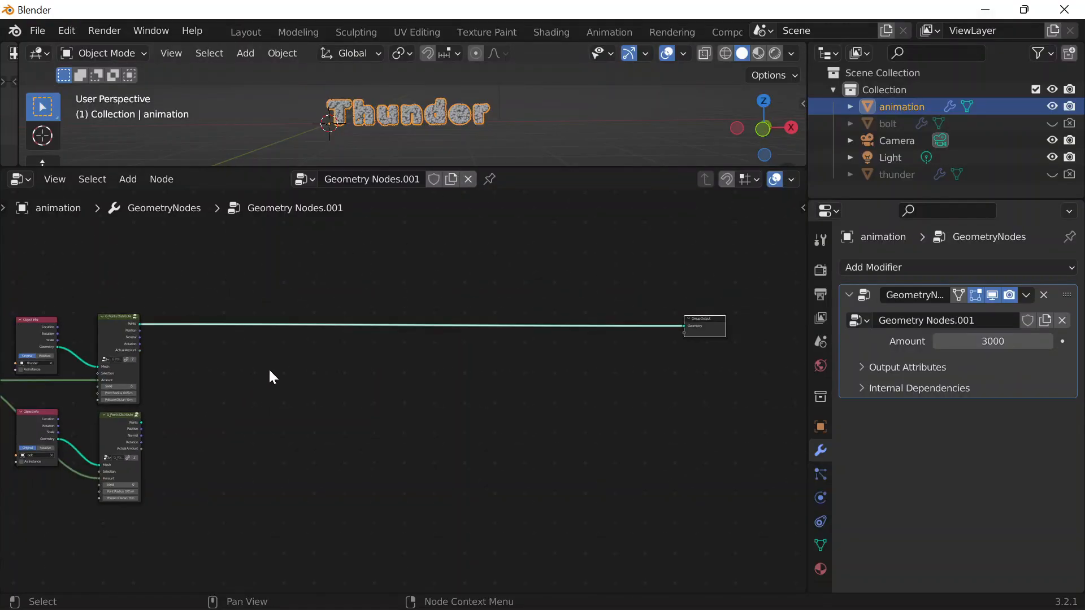
scroll(270, 369, "down", 2)
scroll(294, 365, "up", 3)
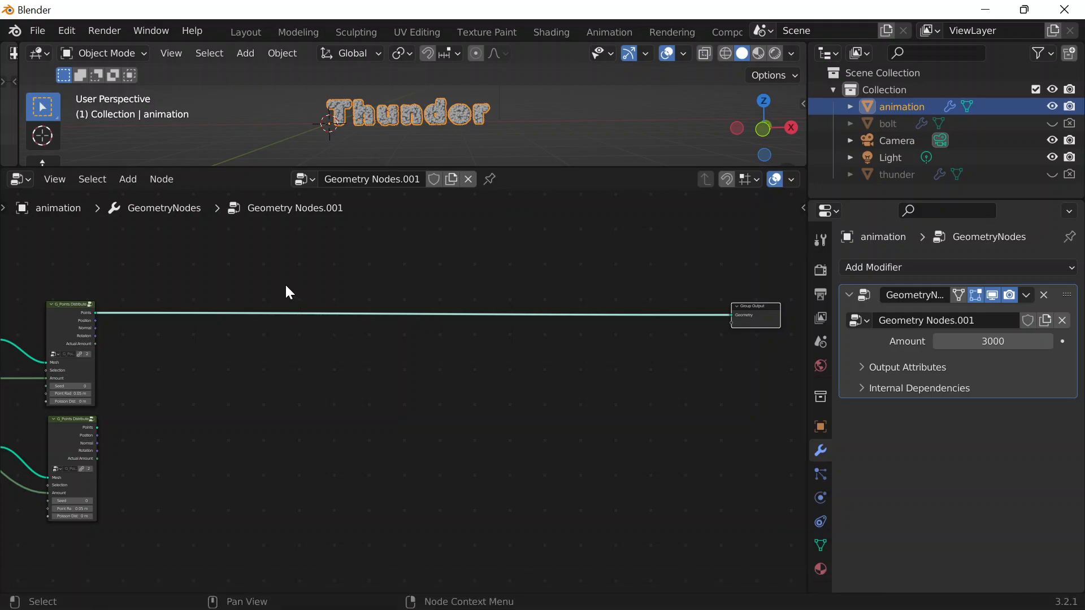
key("shift+a")
left_click(116, 228)
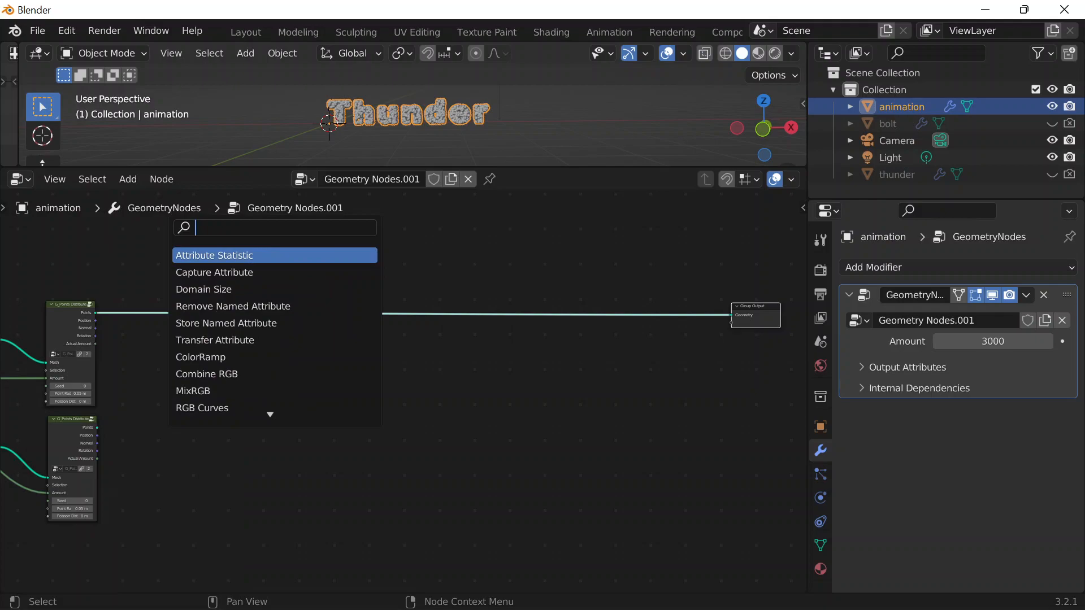
type("set op")
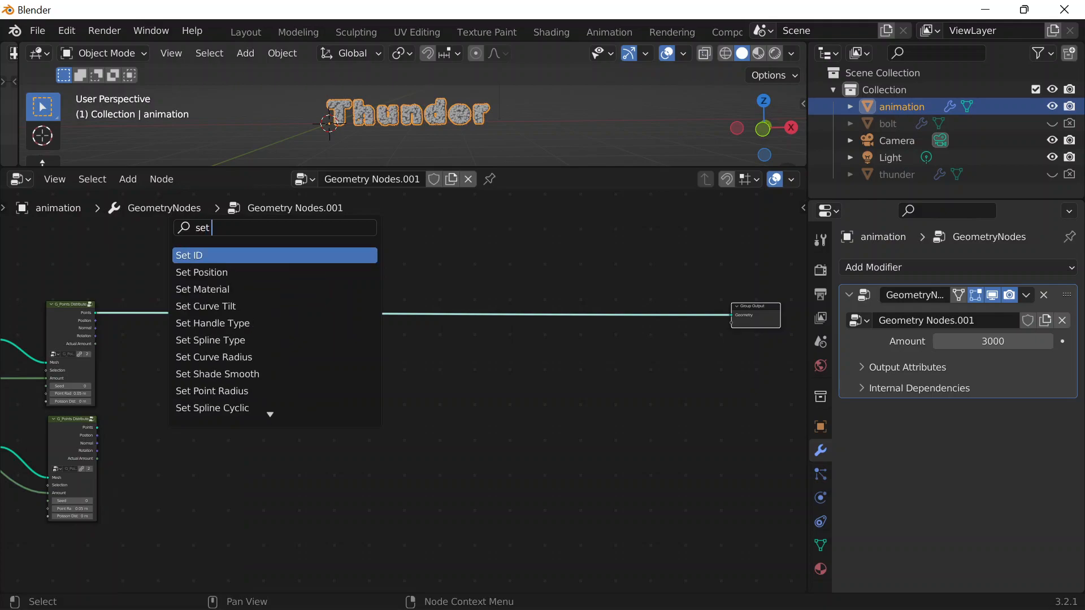
key("BackSpace")
key("BackSpace")
type("pos")
key("Return")
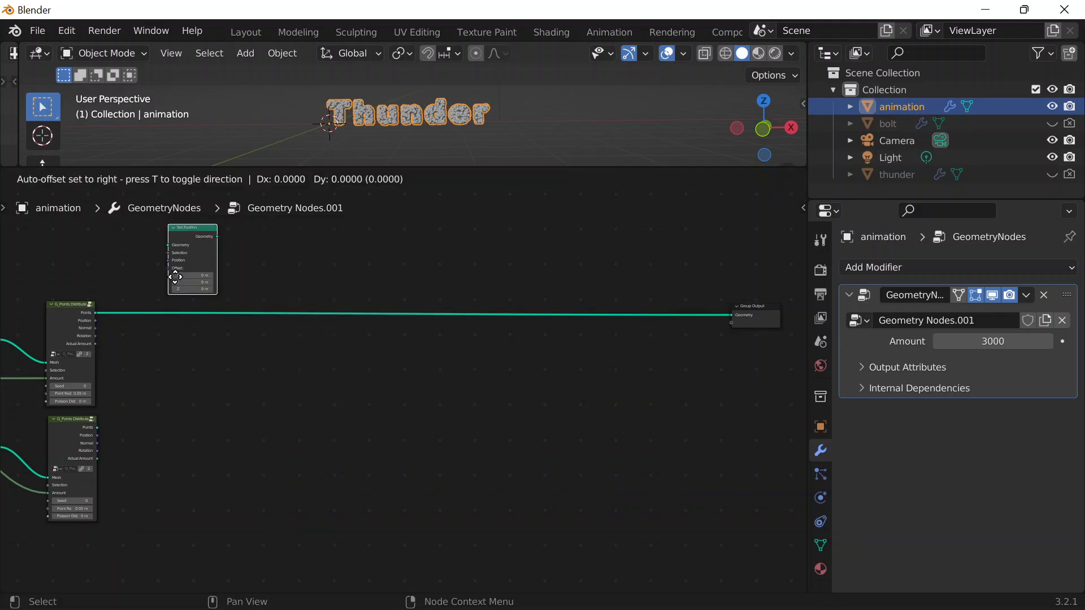
left_click(623, 310)
Step: Insert a Points to Volume node between Set Position and Group Output
scroll(685, 345, "up", 6)
middle_click_drag(695, 358, 257, 463, "shift")
scroll(452, 373, "up", 8)
scroll(525, 322, "up", 1)
left_click_drag(436, 230, 178, 277, "shift")
key("shift+a")
left_click(206, 227)
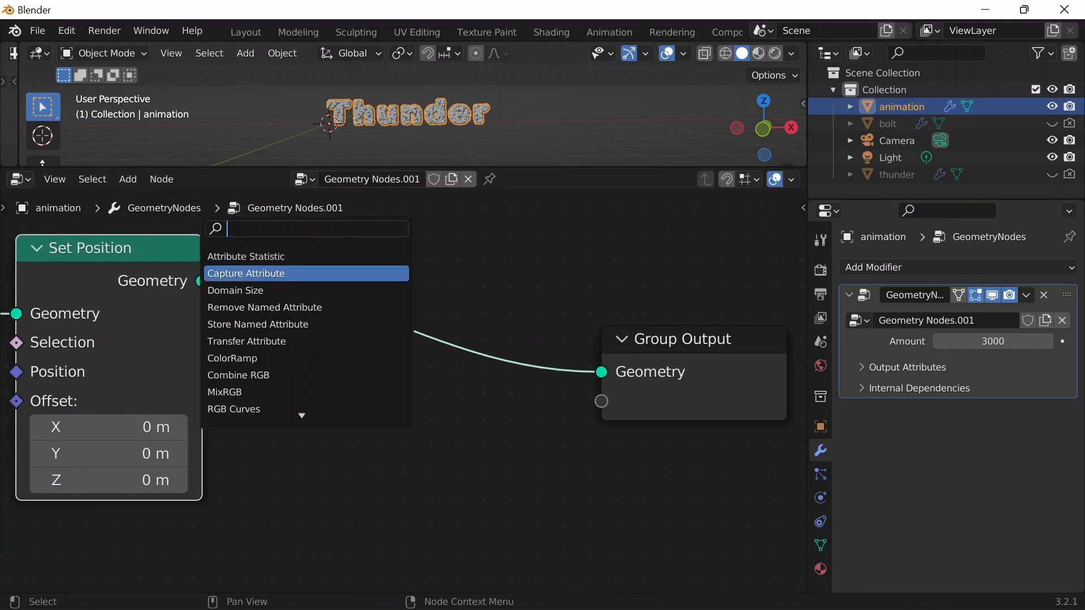
type("points to")
key("Return")
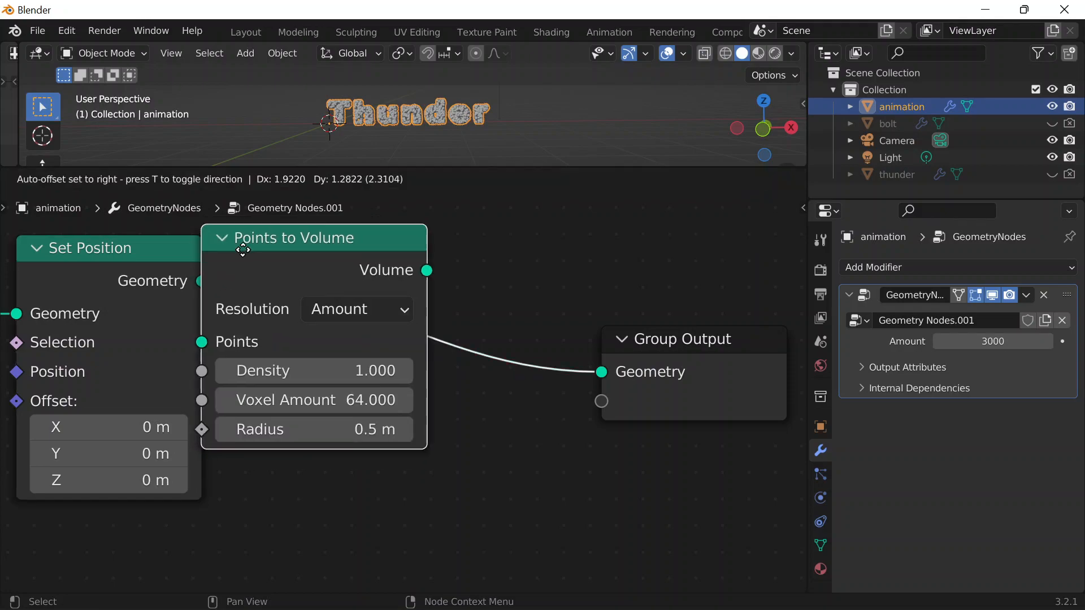
left_click(356, 325)
Step: Insert a Volume to Mesh node between Points to Volume and Group Output
key("shift+a")
left_click(364, 227)
type("volume to m")
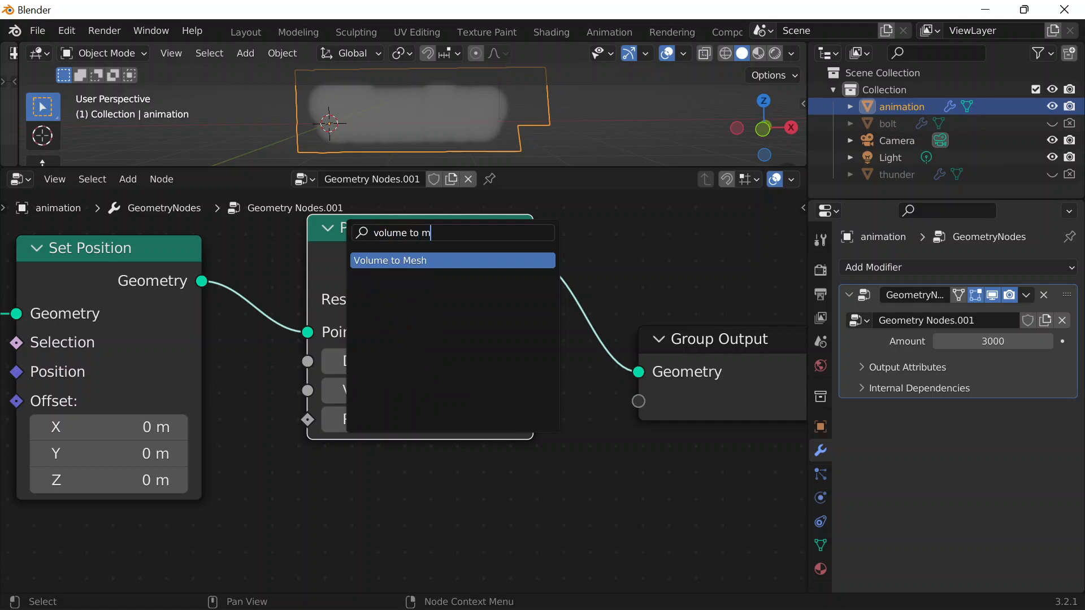
key("Return")
left_click(678, 314)
scroll(580, 266, "down", 2)
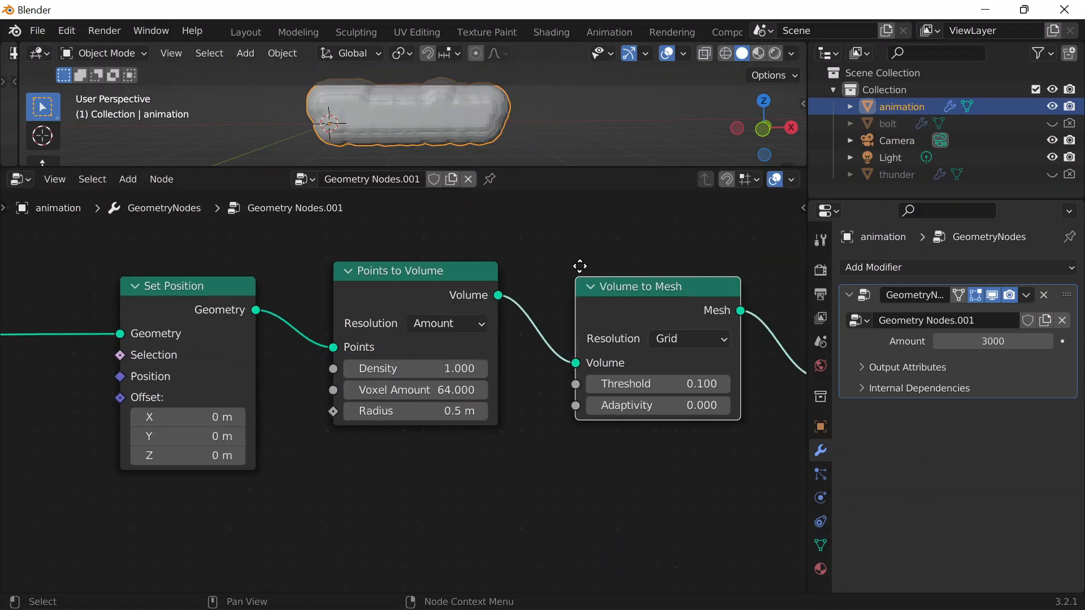
middle_click_drag(580, 266, 412, 291)
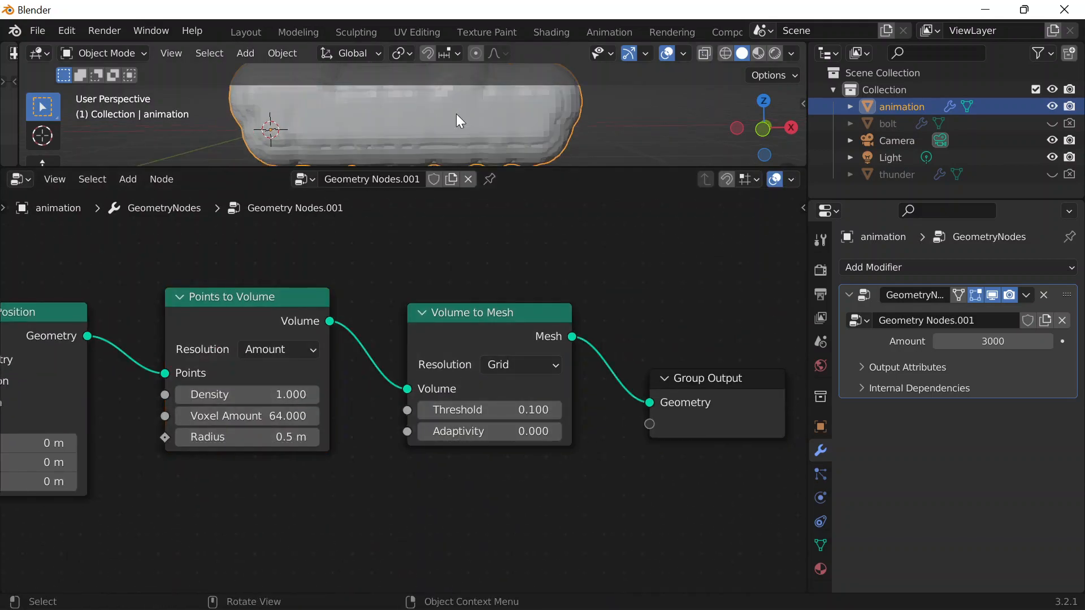
Step: Enlarge the 3D viewport by shrinking the node editor so the whole text mesh fits in view
left_click_drag(546, 168, 535, 283)
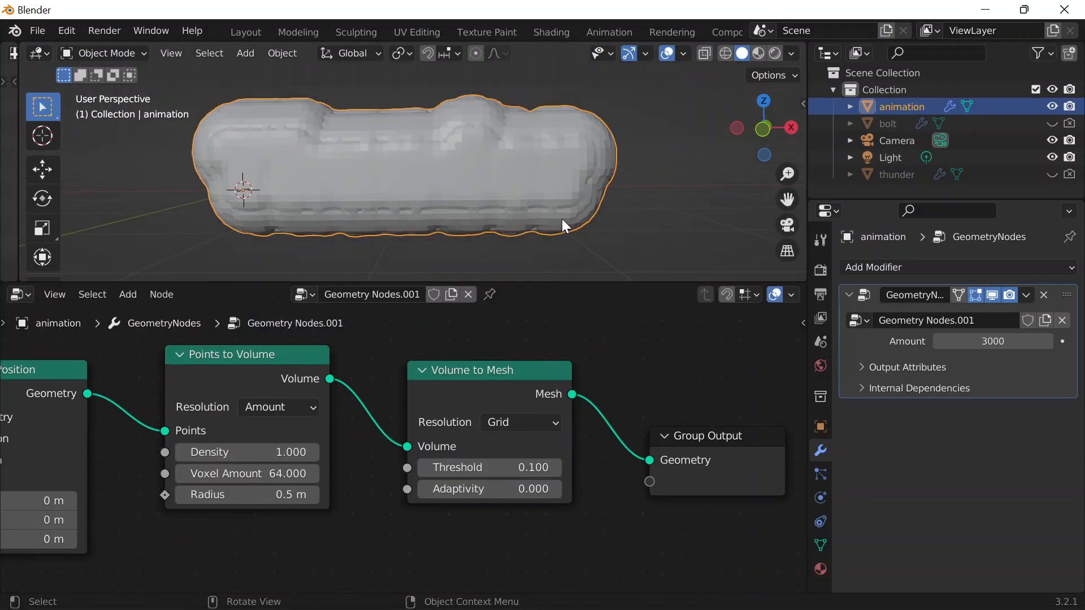
scroll(561, 219, "up", 1)
middle_click_drag(400, 390, 428, 376)
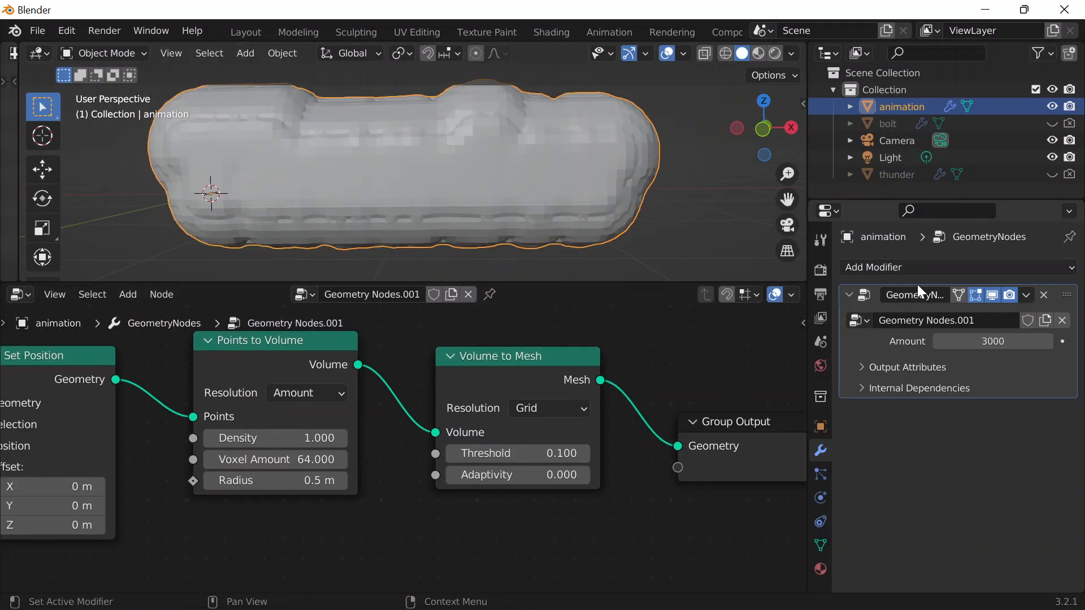
Step: Save the project as 71822.blend in the Blends folder inside the desktop's Blender folder
key("ctrl+s")
left_click(319, 534)
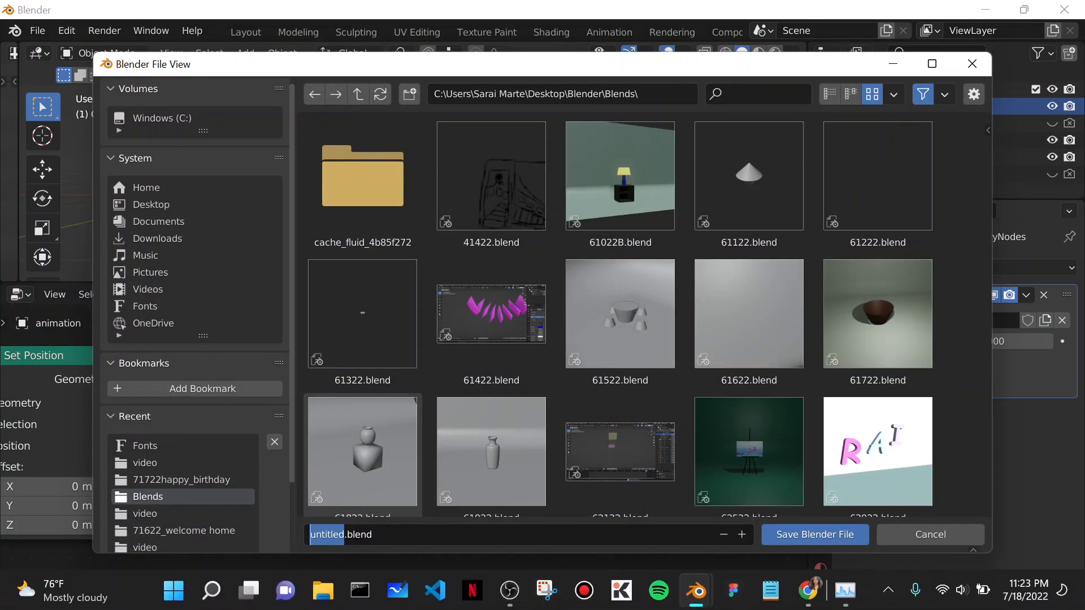
type("71822")
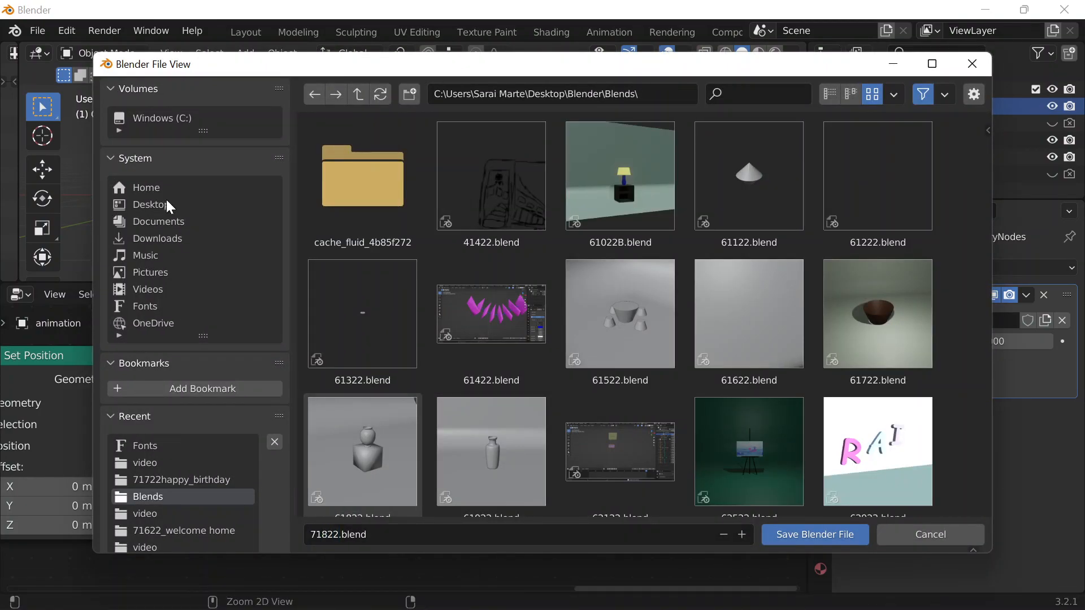
left_click(168, 205)
left_click(363, 181)
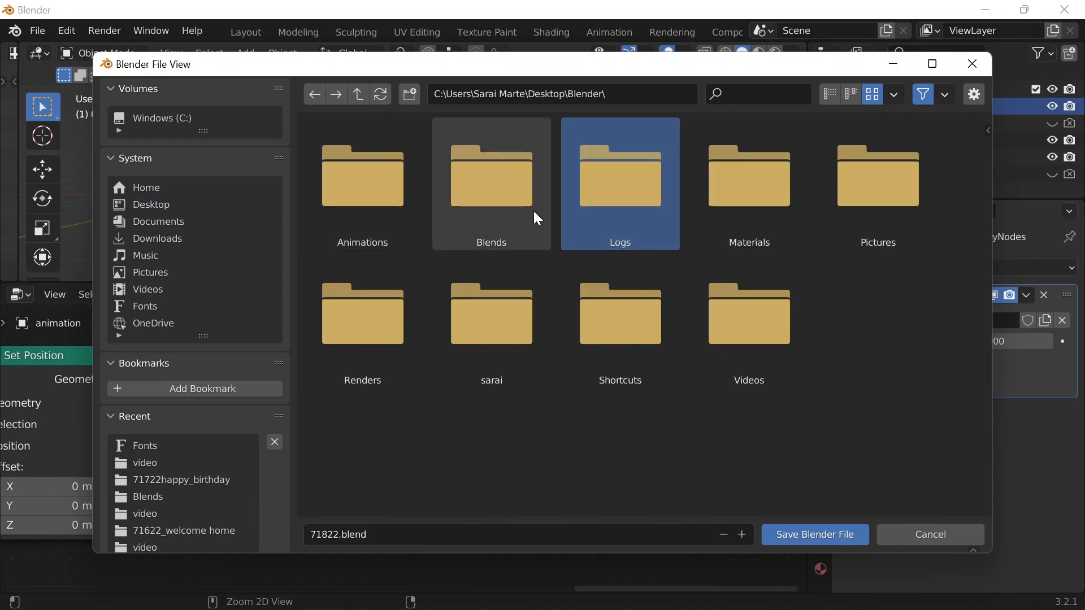
left_click(534, 211)
left_click(814, 535)
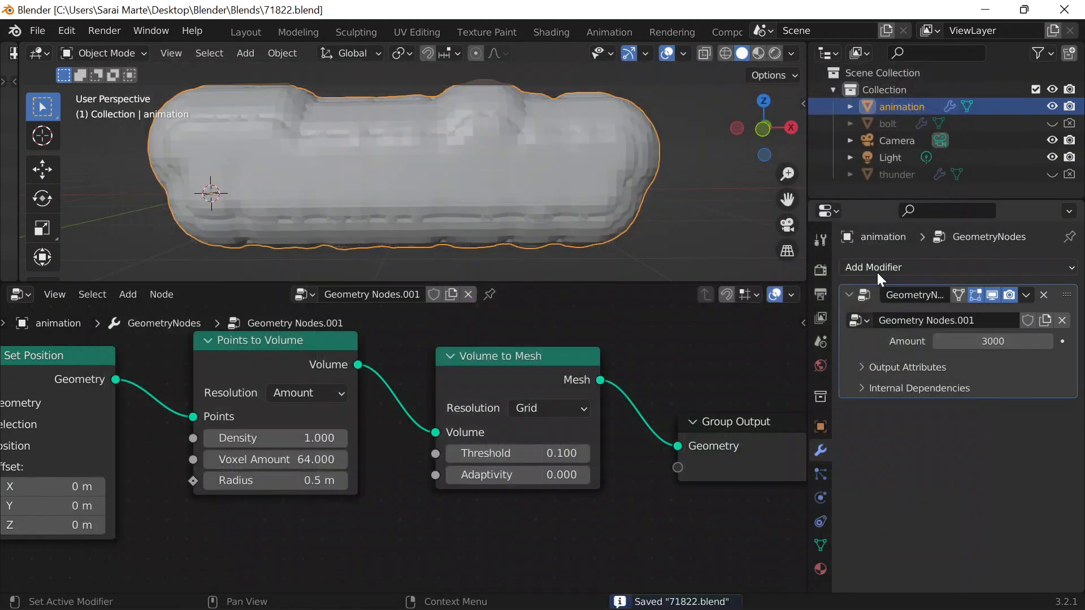
Step: Add a Remesh modifier to the animation object with a Voxel Size of 0.05 m
left_click(877, 268)
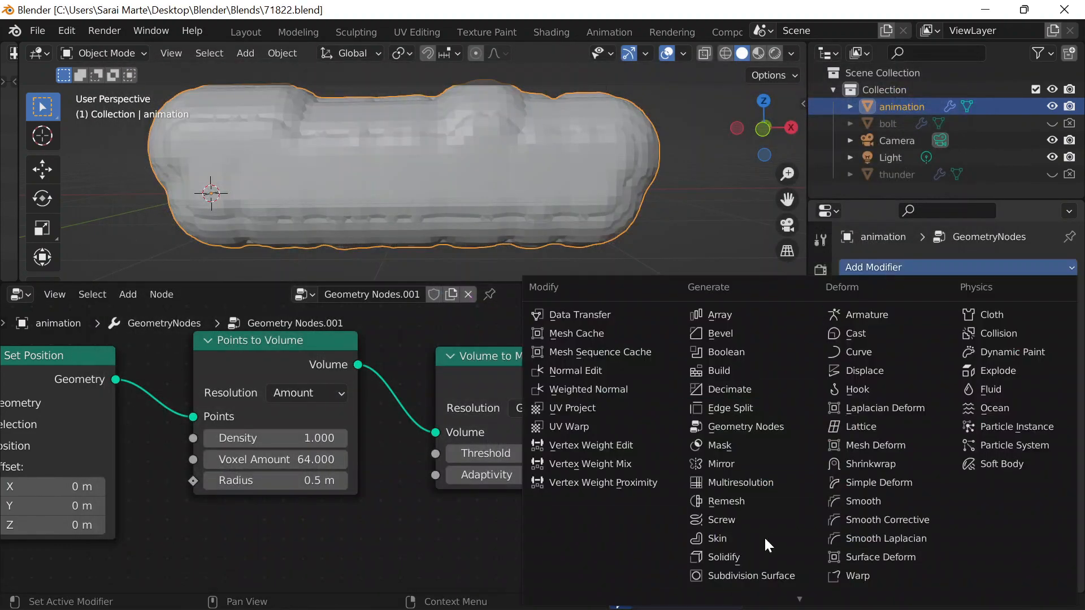
left_click(729, 501)
double_click(993, 457)
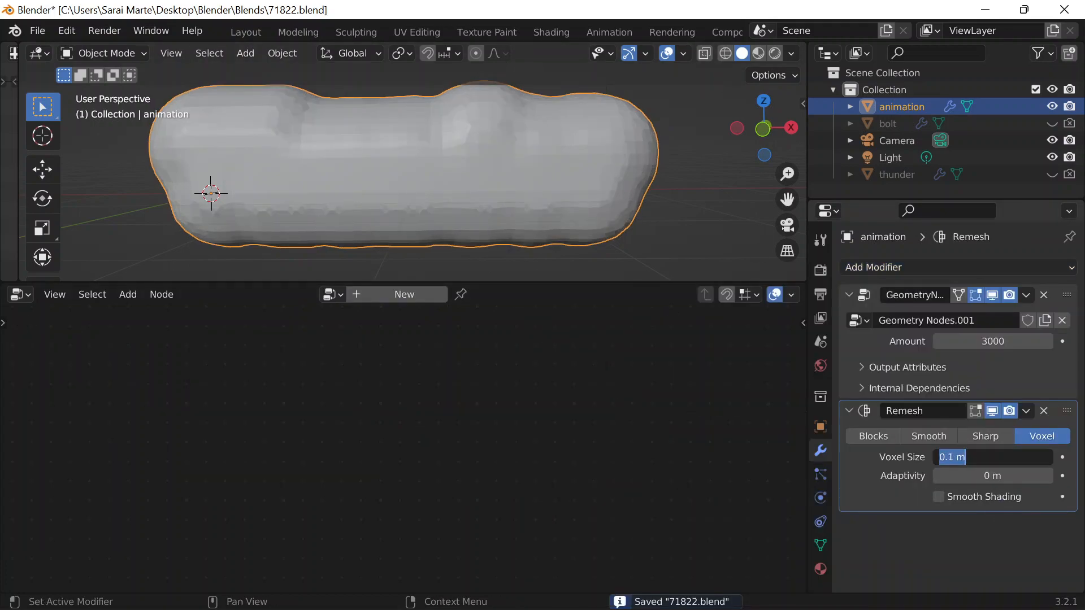
type("0.05")
key("Return")
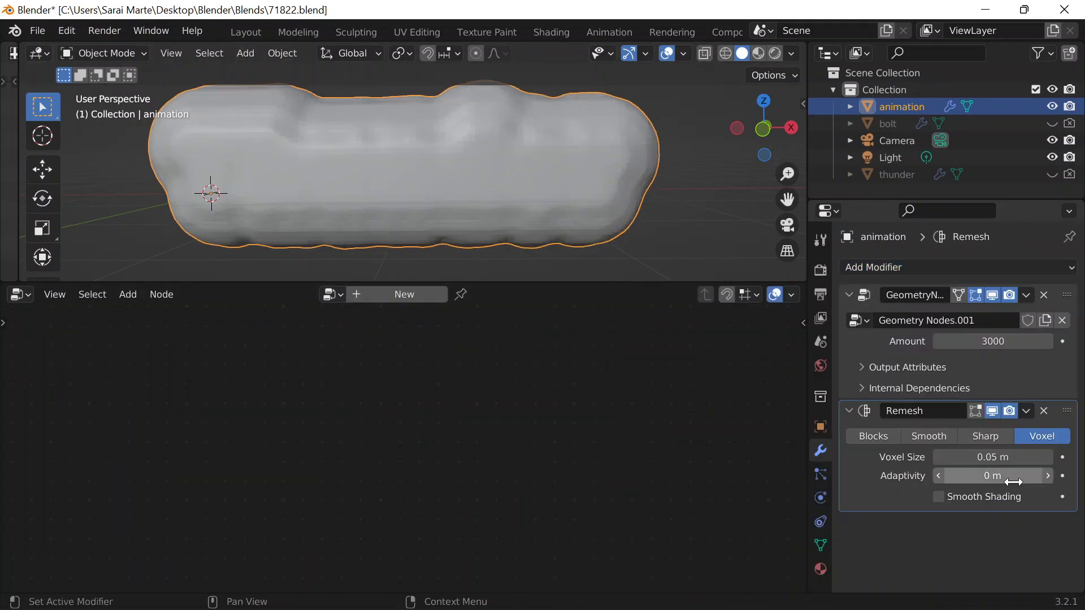
Step: Make the Geometry Nodes modifier active and set the Points to Volume node's Radius to 0.04 m
left_click(879, 339)
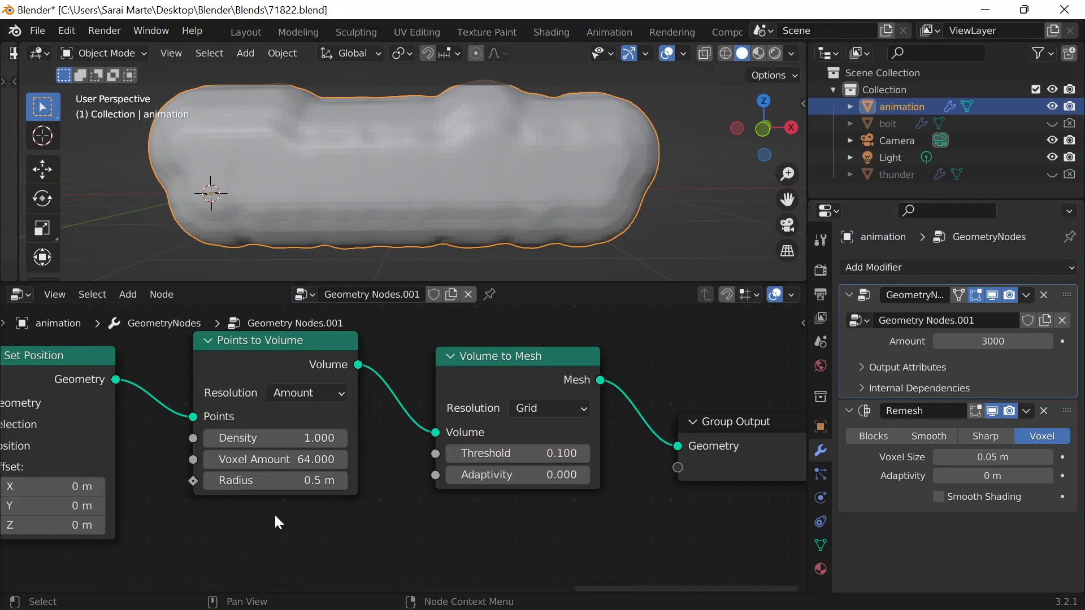
double_click(275, 480)
type("0.04")
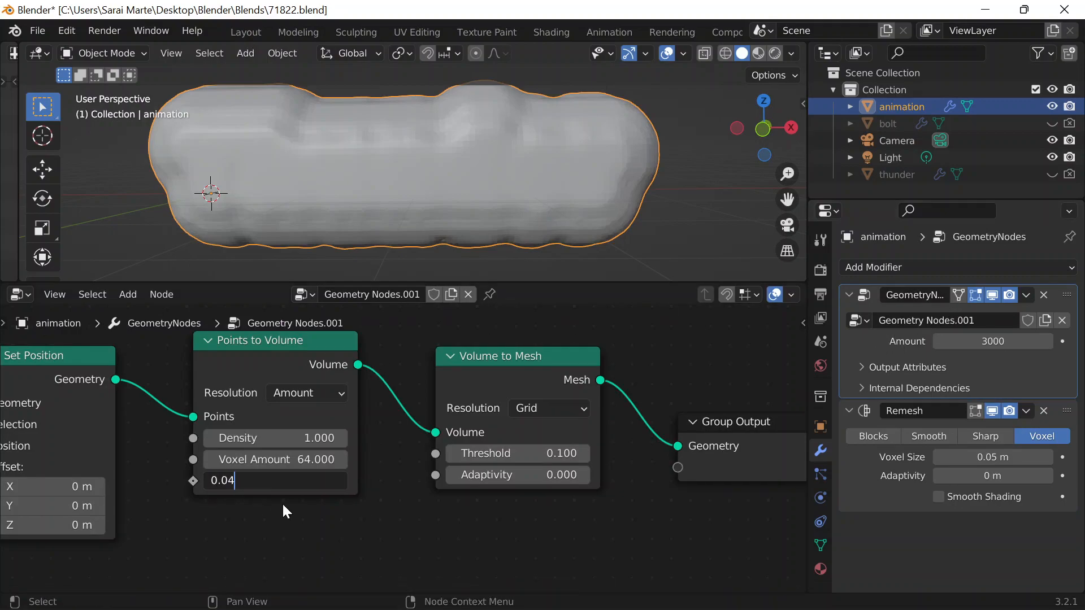
key("Return")
scroll(482, 226, "up", 3)
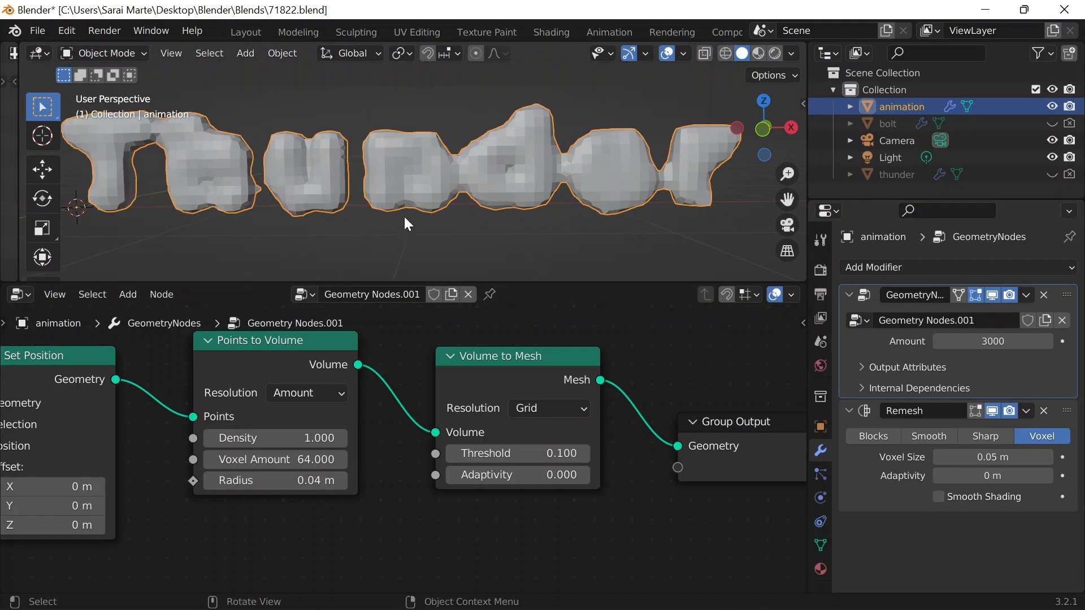
scroll(405, 220, "down", 2)
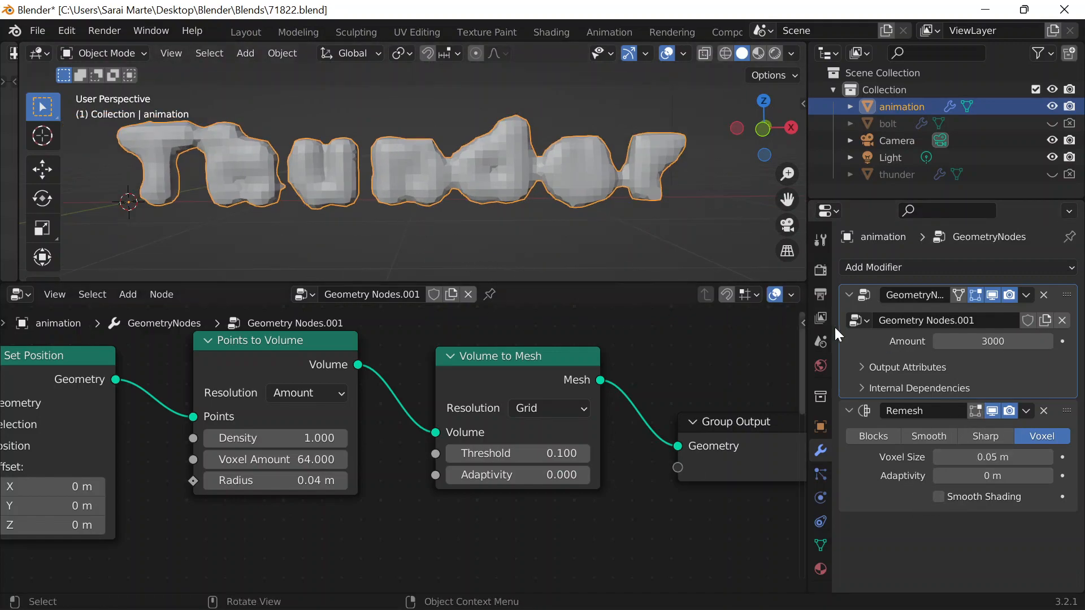
Step: Enable Smooth Shading on the Remesh modifier and set the Geometry Nodes modifier's Amount to 30000
left_click(942, 497)
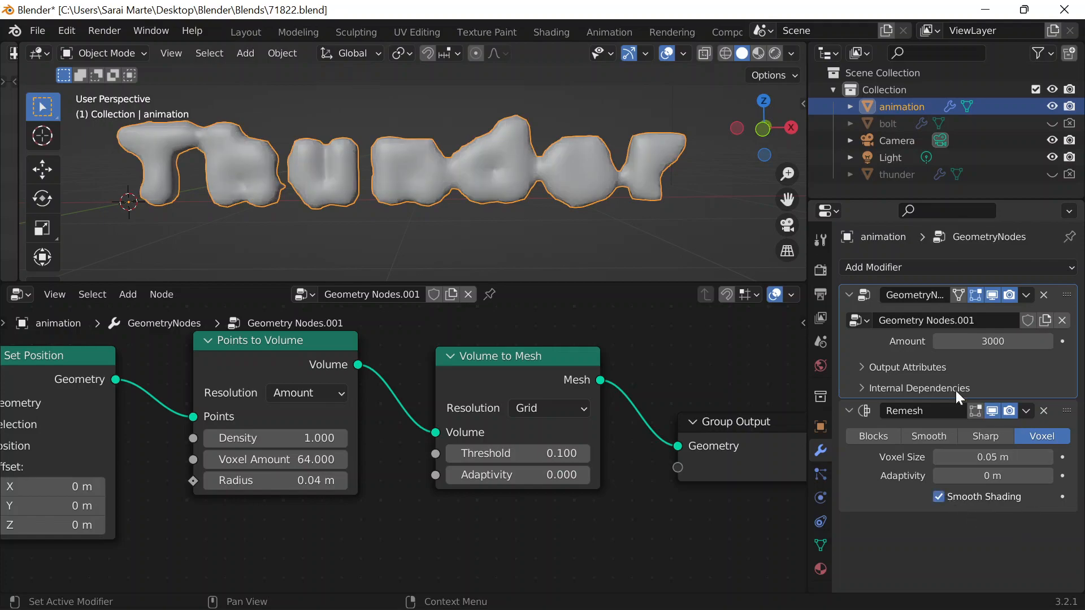
left_click(993, 341)
type("3000")
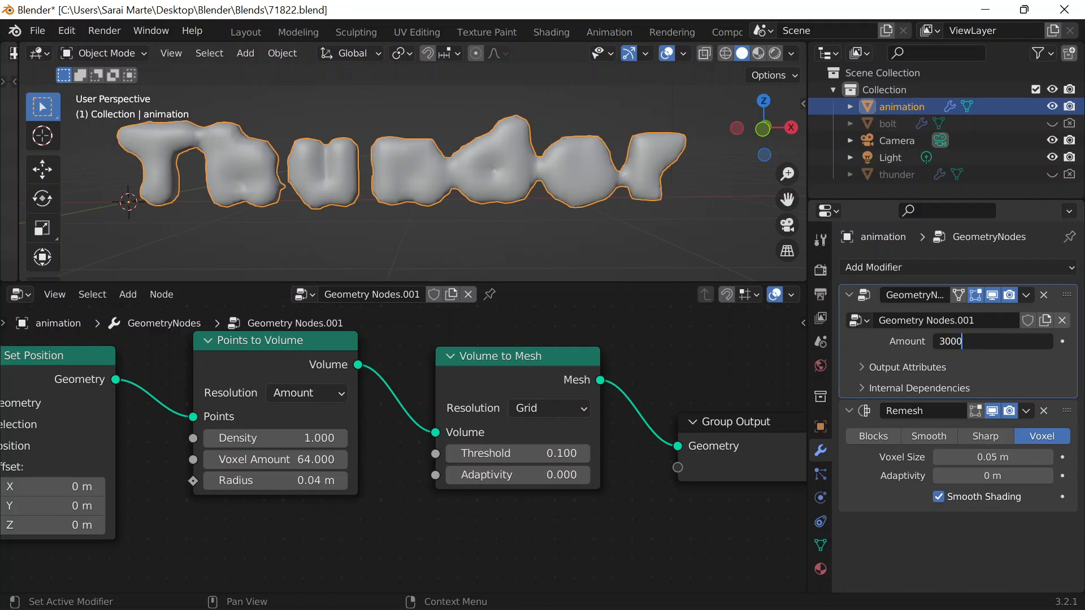
type("0")
key("Return")
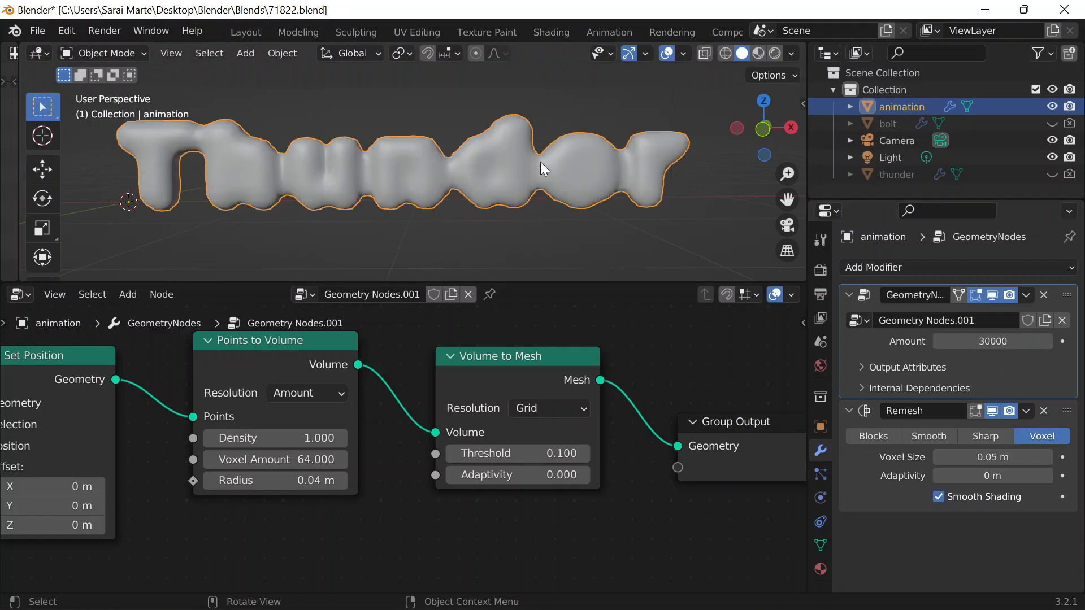
Step: Set the Points to Volume node's Radius to 0.02 m
left_click(273, 481)
type("0.")
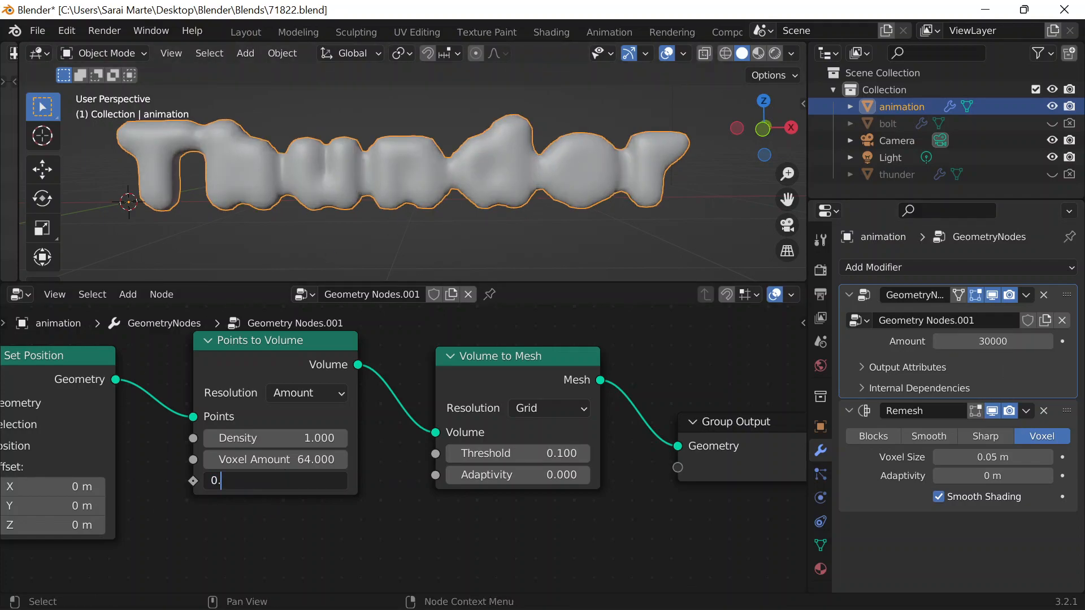
type("02")
key("Return")
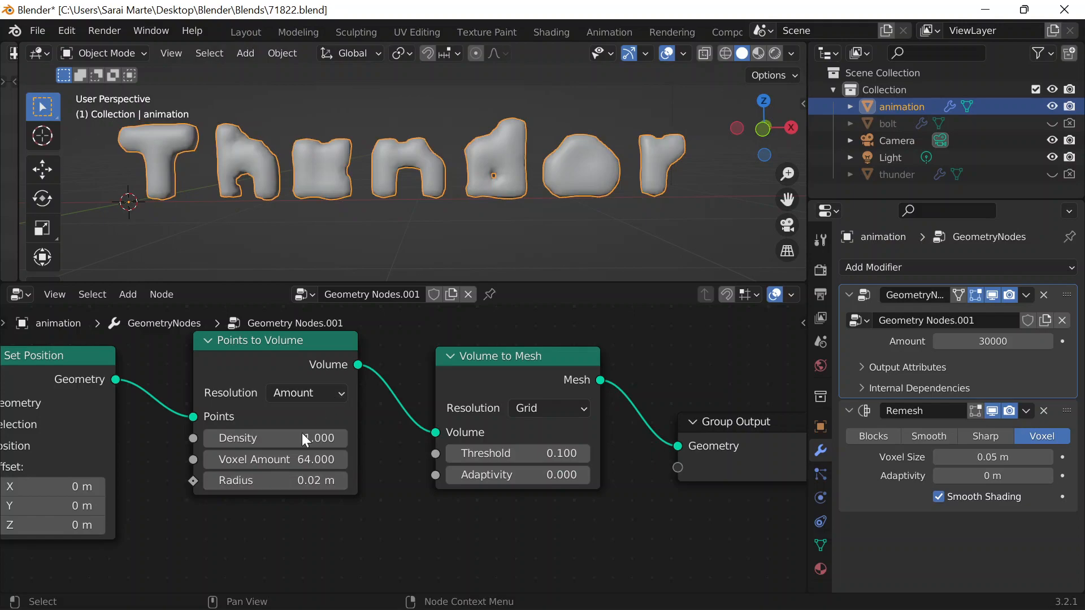
Step: Raise the Points to Volume node's Voxel Amount to 200 and finally to 300
left_click(278, 459)
type("200")
key("Return")
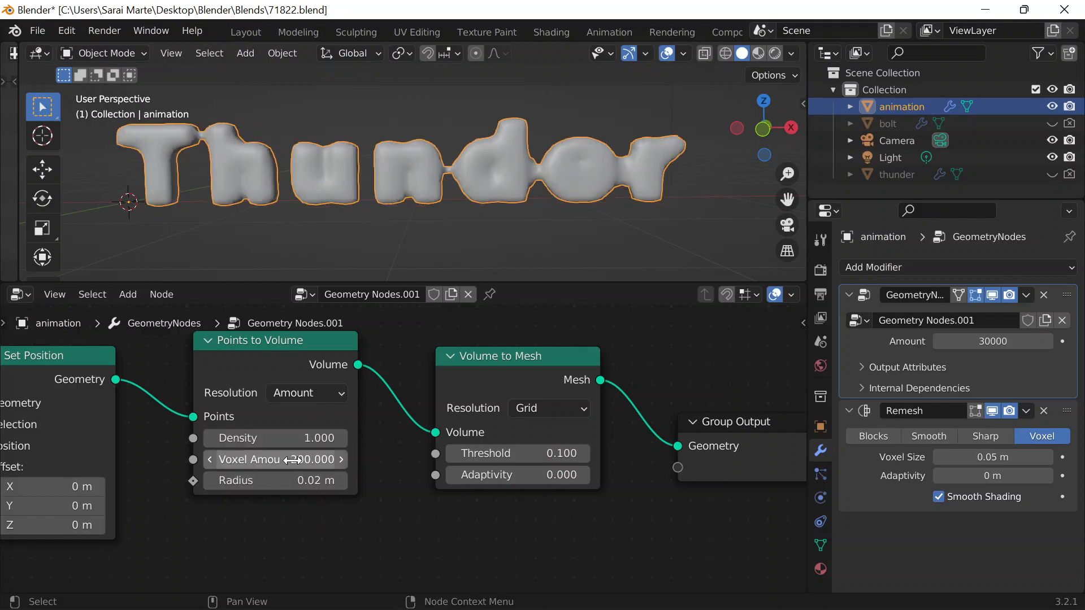
left_click(272, 459)
type("300")
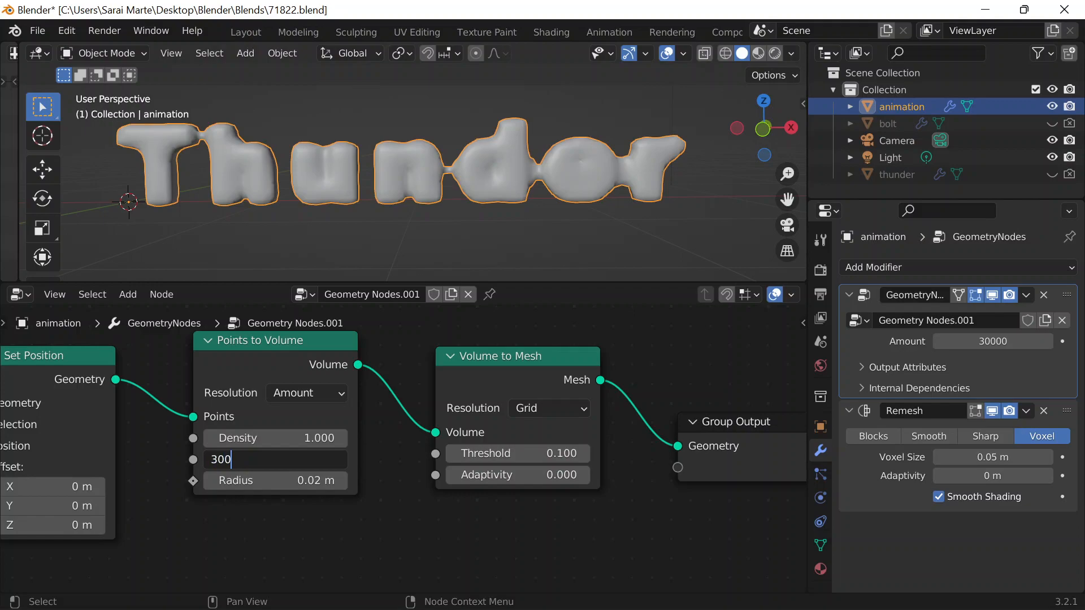
key("Return")
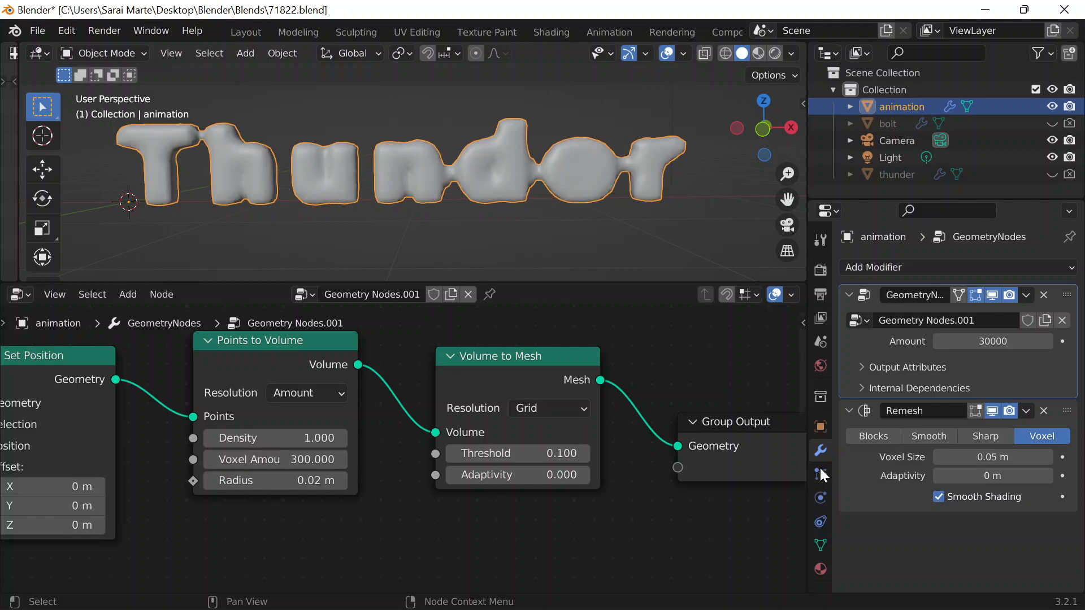
Step: Set the Remesh modifier's Voxel Size to 0.02 m and check the letters from another angle
left_click(983, 457)
type("0.02")
key("Return")
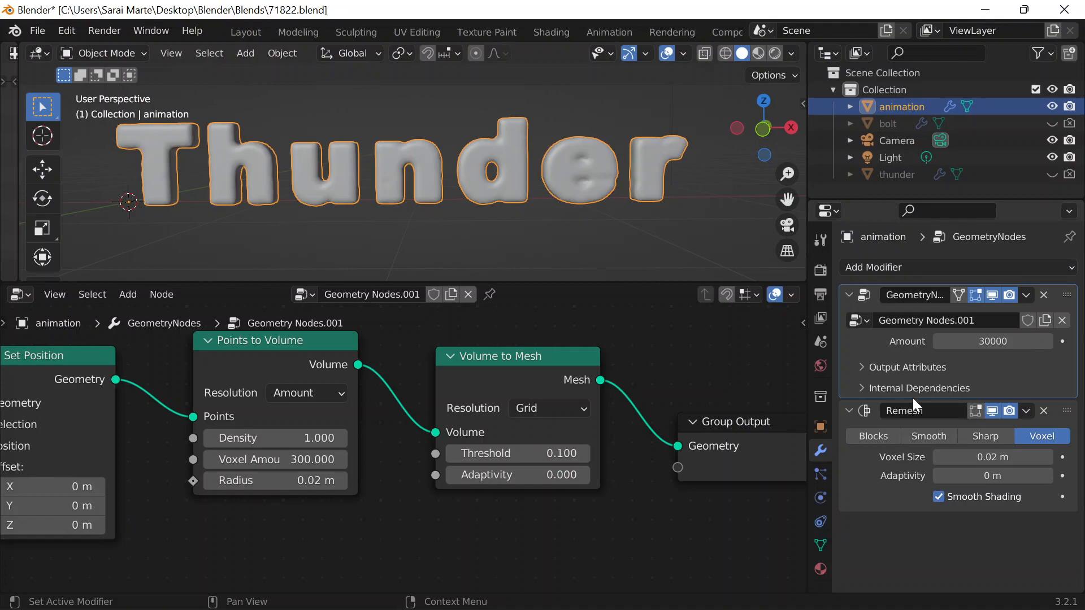
middle_click_drag(545, 221, 644, 214)
Step: Set the Remesh modifier's Voxel Size to 0.01 m, deselect the text and inspect its letter surfaces up close
left_click(993, 458)
type("0.")
key("Return")
middle_click_drag(542, 249, 531, 215)
left_click(603, 224)
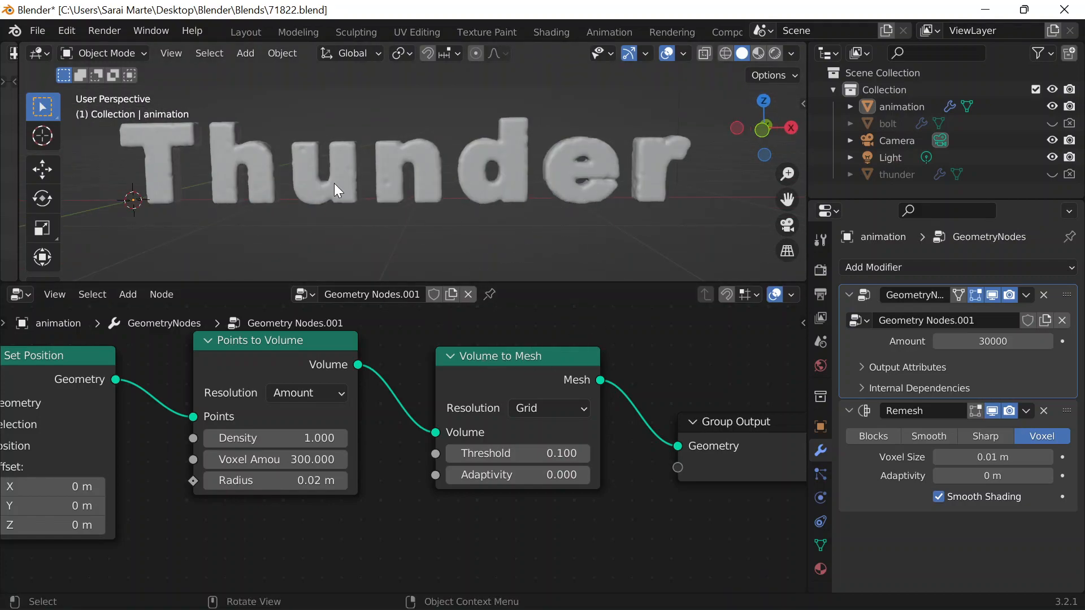
scroll(599, 191, "down", 1)
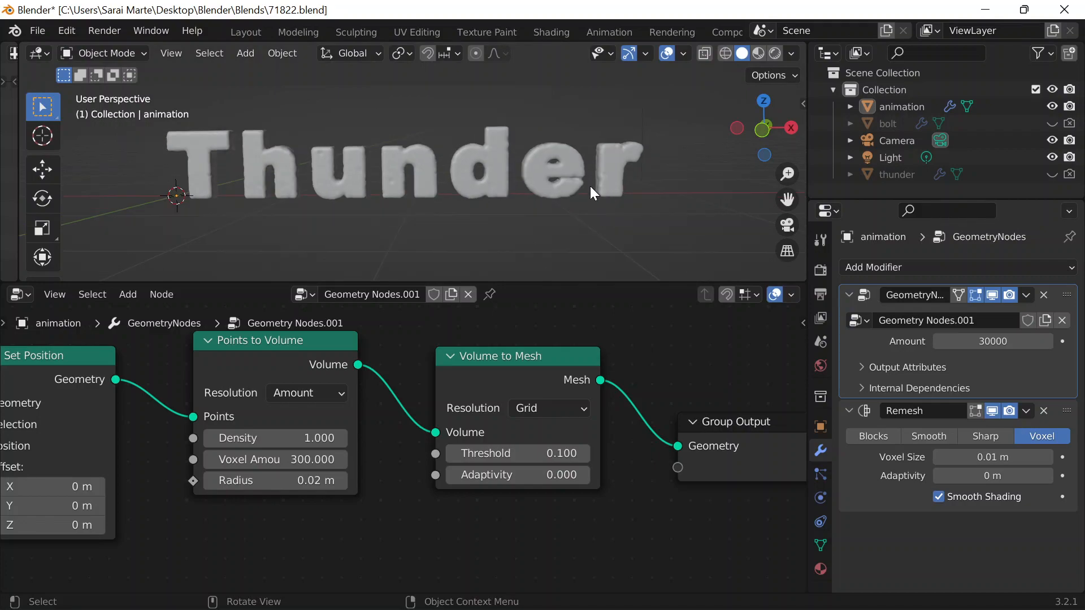
scroll(528, 165, "up", 7)
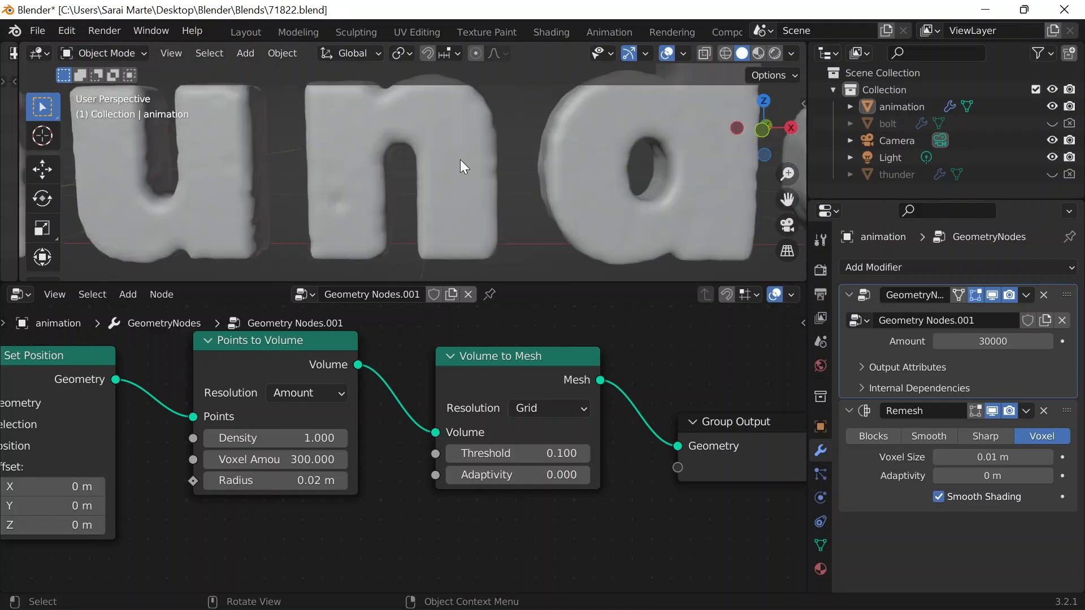
Step: Set the geometry nodes modifier's Amount to 40000 and view the whole Thunder text
scroll(351, 193, "down", 5)
double_click(993, 341)
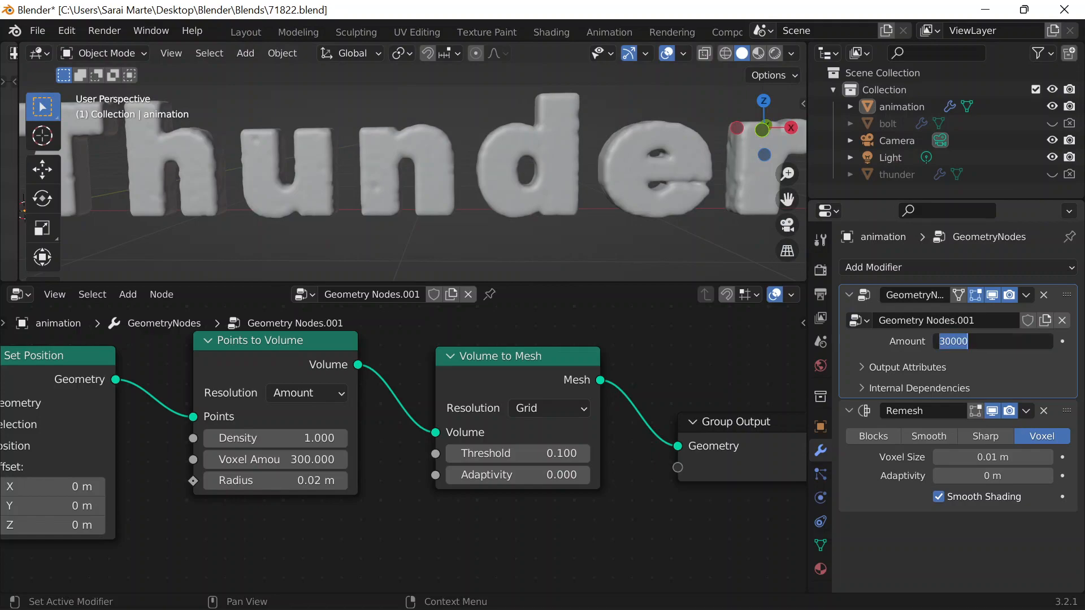
type("4000")
key("Return")
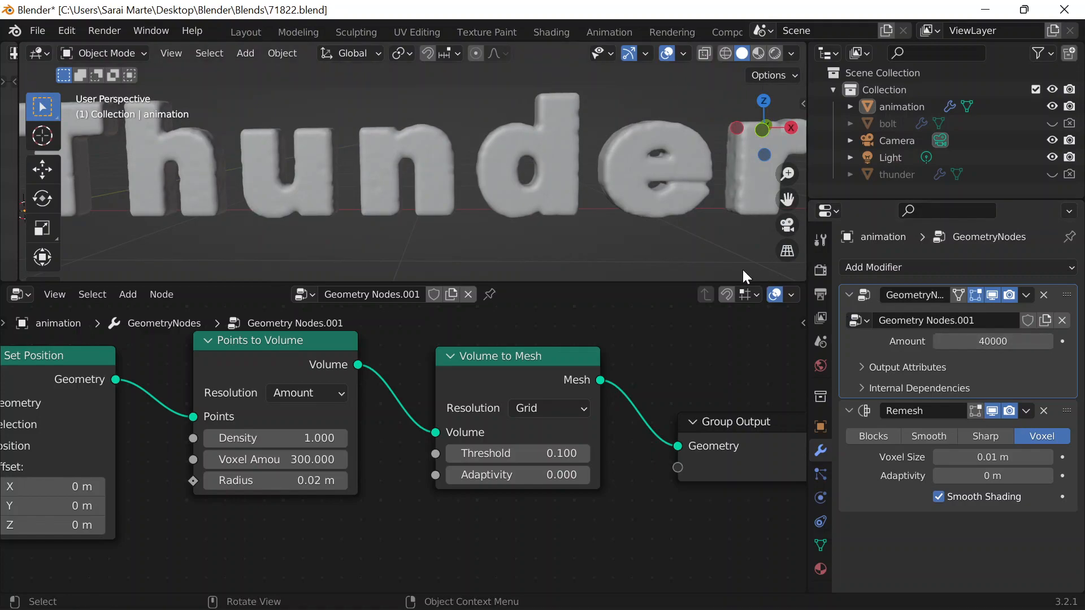
scroll(562, 187, "down", 4)
middle_click_drag(511, 164, 539, 198)
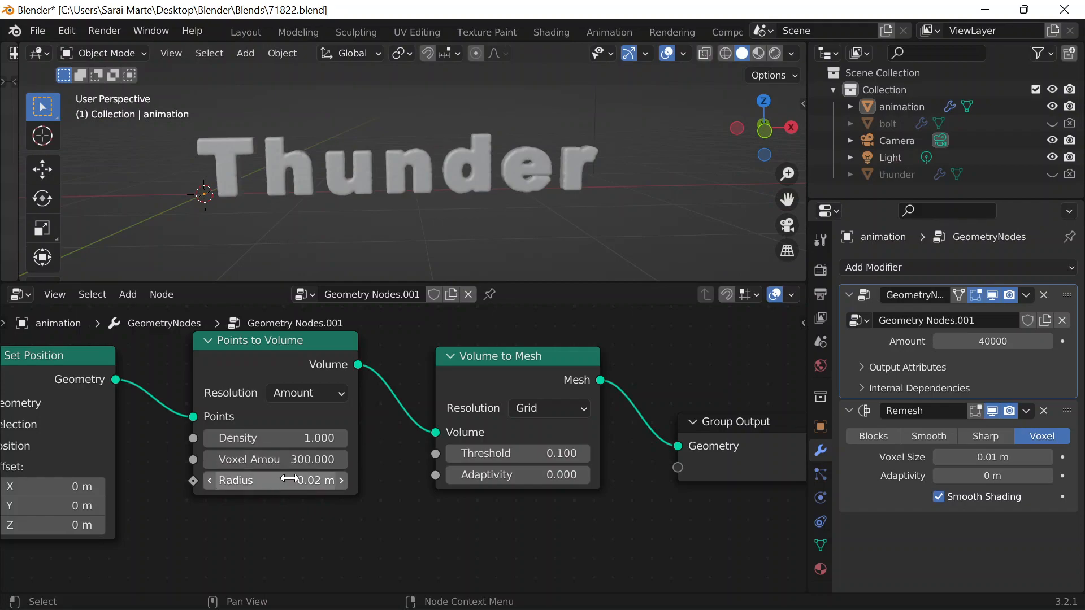
mouse_move(523, 359)
left_mouse_down()
mouse_move(537, 322)
mouse_move(535, 363)
left_mouse_up()
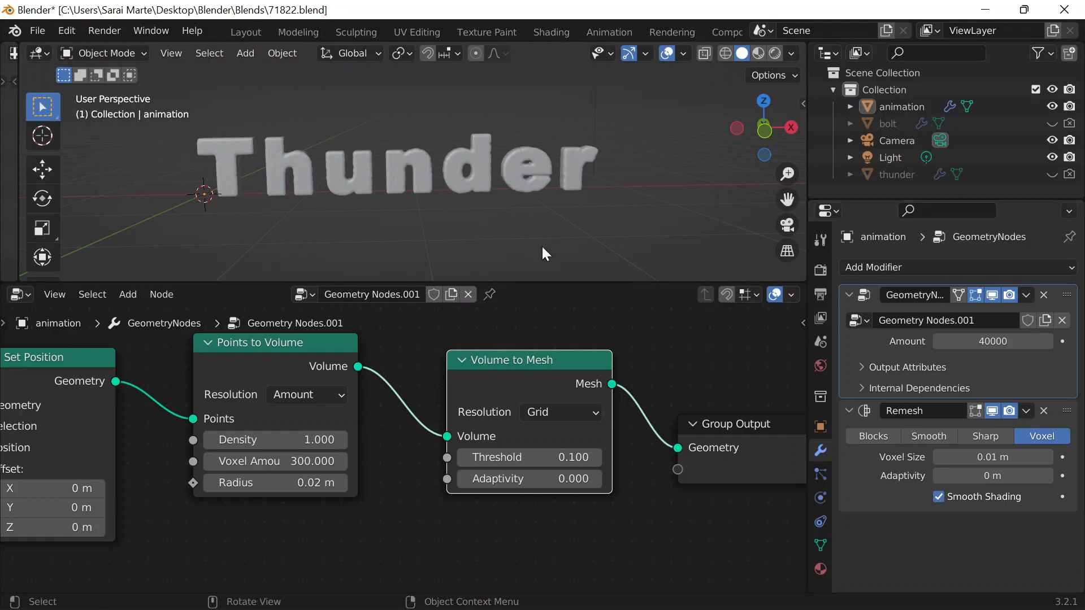
Step: Add a Transfer Attribute node beside the Bolt text's G_Points Distribute node
scroll(403, 449, "down", 3)
middle_click_drag(297, 453, 663, 436)
middle_click_drag(273, 474, 402, 476)
middle_click_drag(531, 437, 443, 410)
scroll(313, 435, "up", 3)
scroll(578, 414, "down", 5)
scroll(395, 414, "up", 3)
middle_click_drag(284, 420, 473, 427)
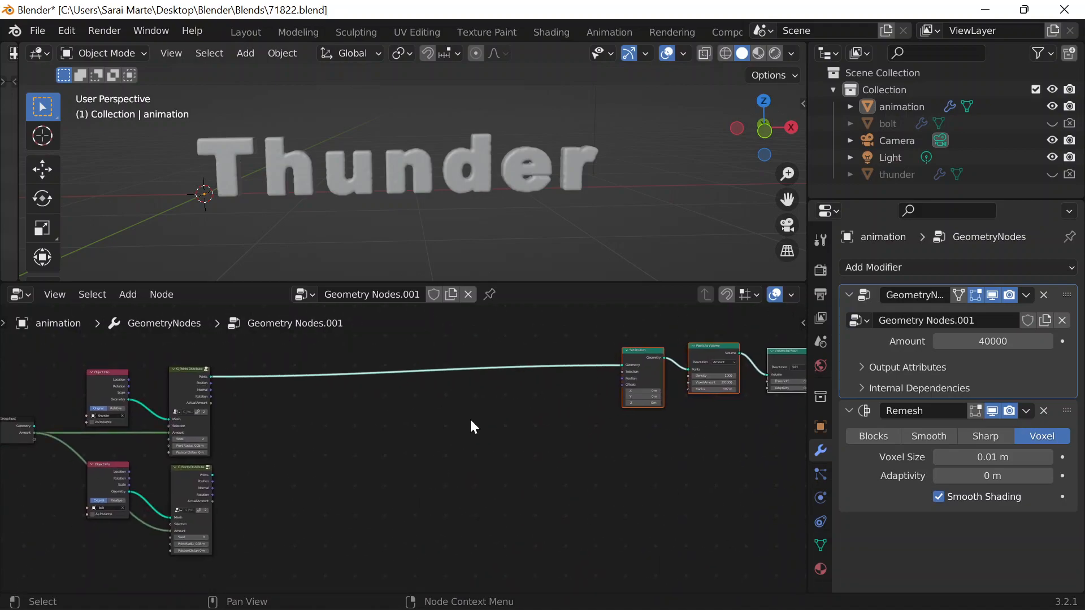
key("shift+a")
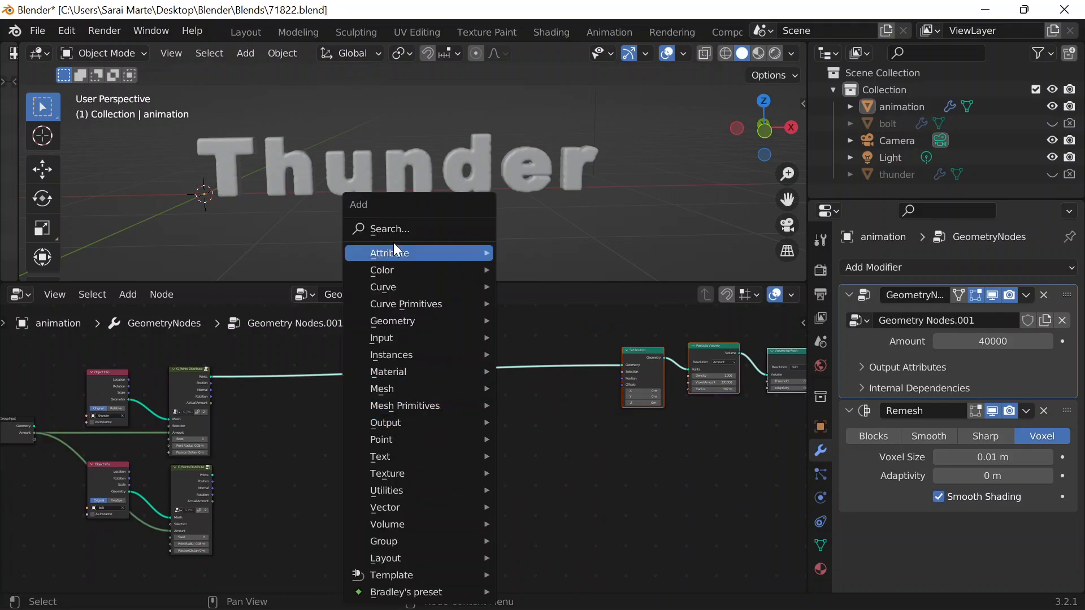
left_click(398, 227)
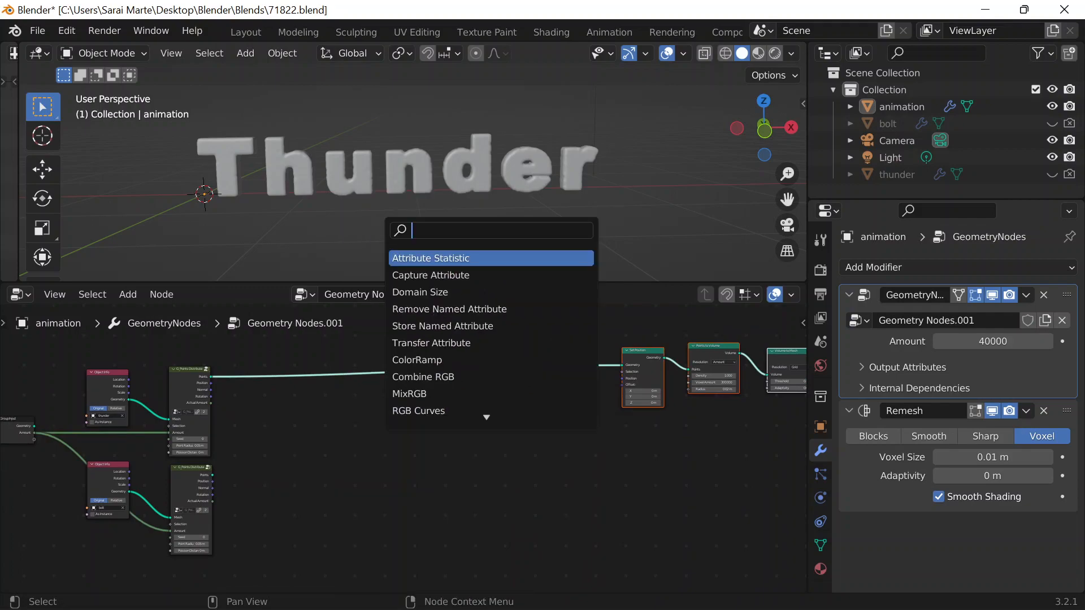
type("tranfer")
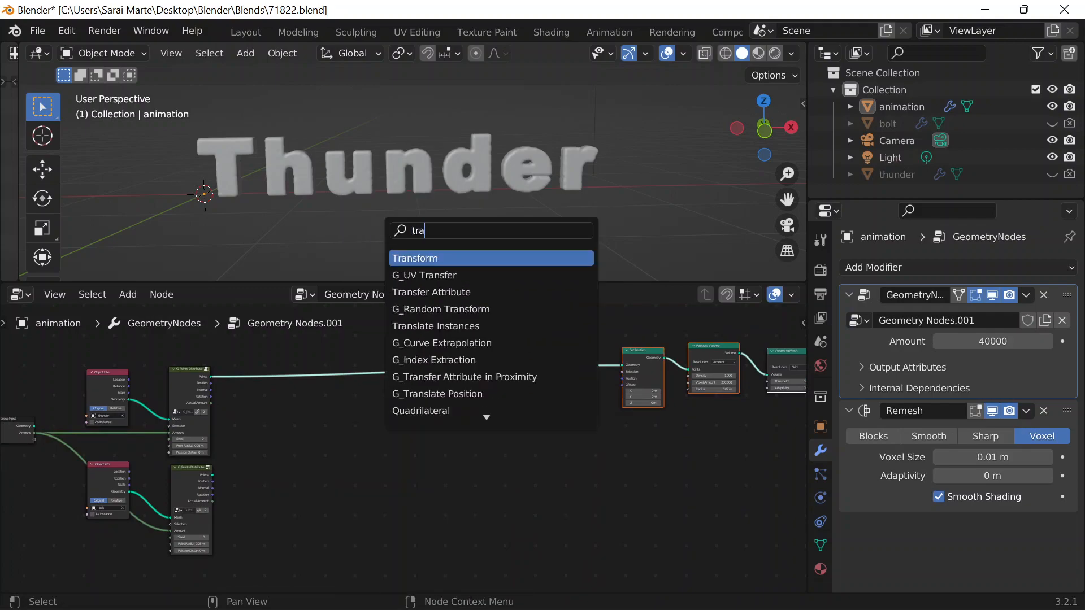
key("Down")
key("Return")
left_click(270, 476)
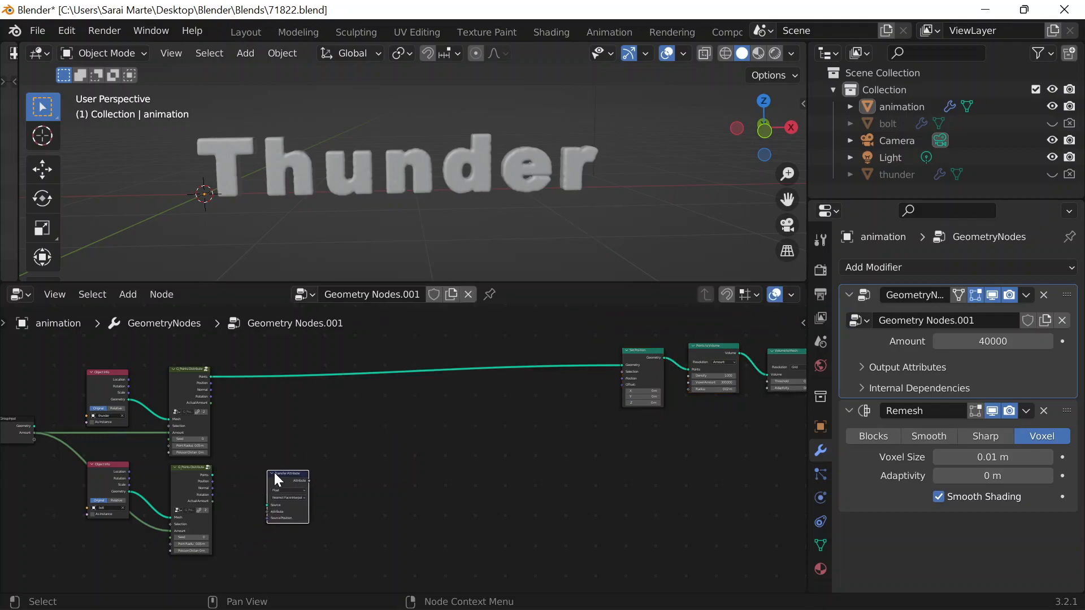
Step: Add a G_Mix XYZ Vector node between the Thunder point distribution and the Set Position node
key("shift+a")
left_click(234, 226)
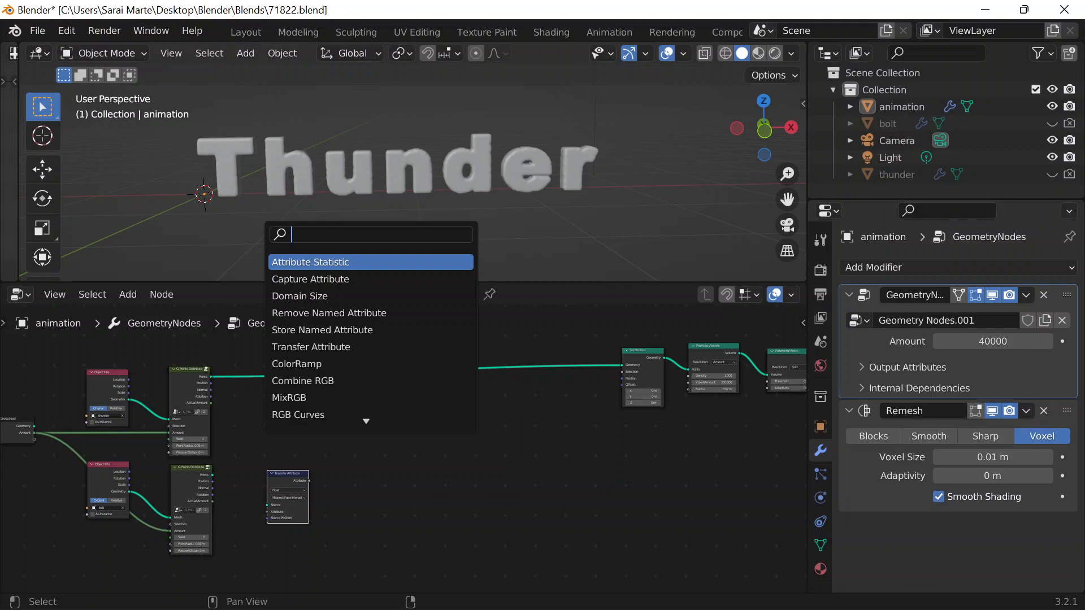
type("se")
key("BackSpace")
key("BackSpace")
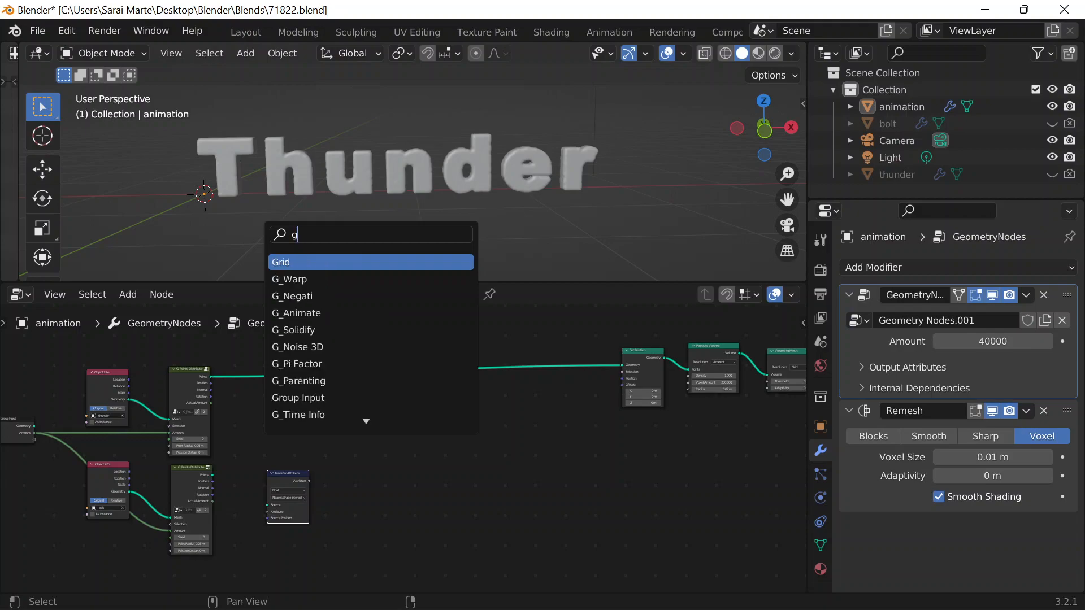
type("xyz")
key("Down")
key("Down")
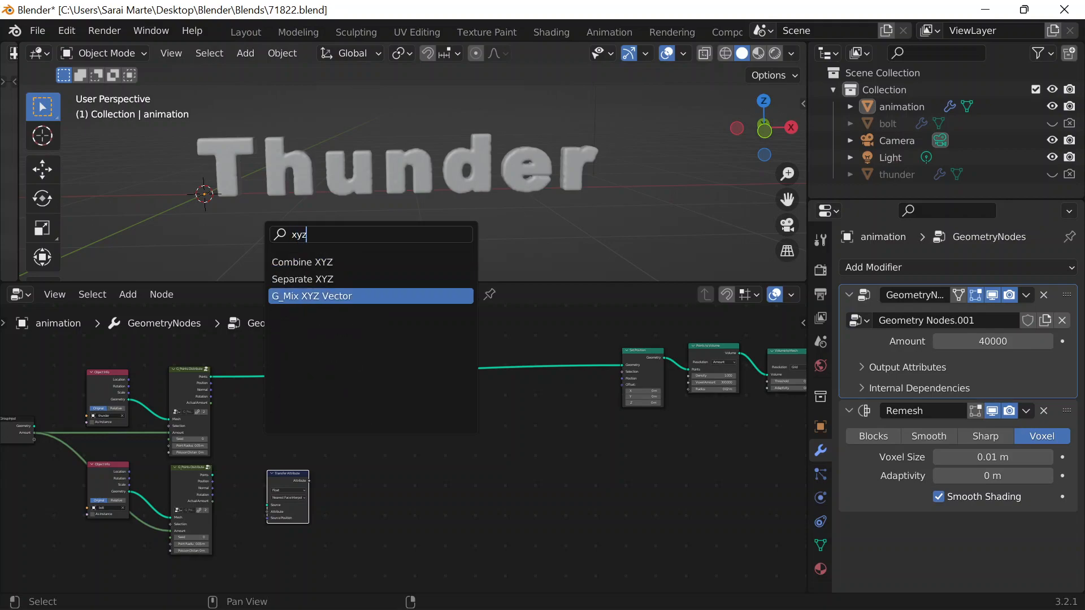
key("Return")
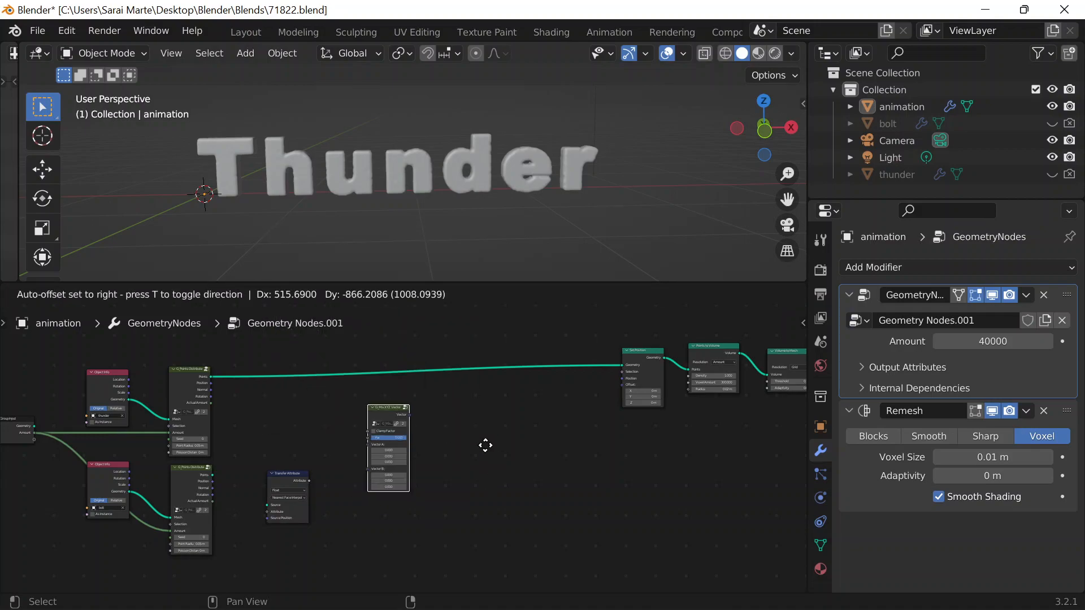
scroll(243, 400, "up", 5)
middle_click_drag(386, 456, 397, 475)
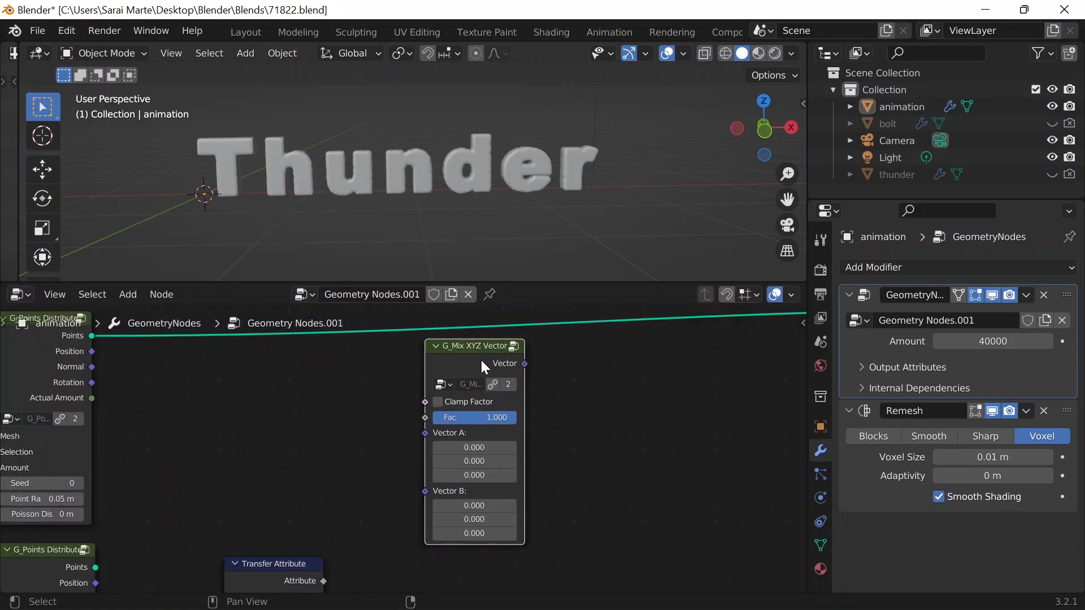
left_click_drag(476, 354, 539, 395)
Step: Connect the Position output of Thunder's G_Points Distribute node to Vector A of the G_Mix XYZ Vector node
middle_click_drag(375, 443, 413, 314)
middle_click_drag(376, 404, 408, 557)
left_click_drag(634, 369, 498, 327)
middle_click_drag(498, 327, 524, 373)
left_click_drag(224, 373, 489, 452)
middle_click_drag(376, 499, 397, 399)
Step: Set the Transfer Attribute node's data type to Vector and its mapping to Index
left_click_drag(401, 510, 334, 486)
left_click(247, 489)
left_click(414, 503)
left_click(372, 501)
left_click(375, 502)
scroll(380, 508, "up", 5)
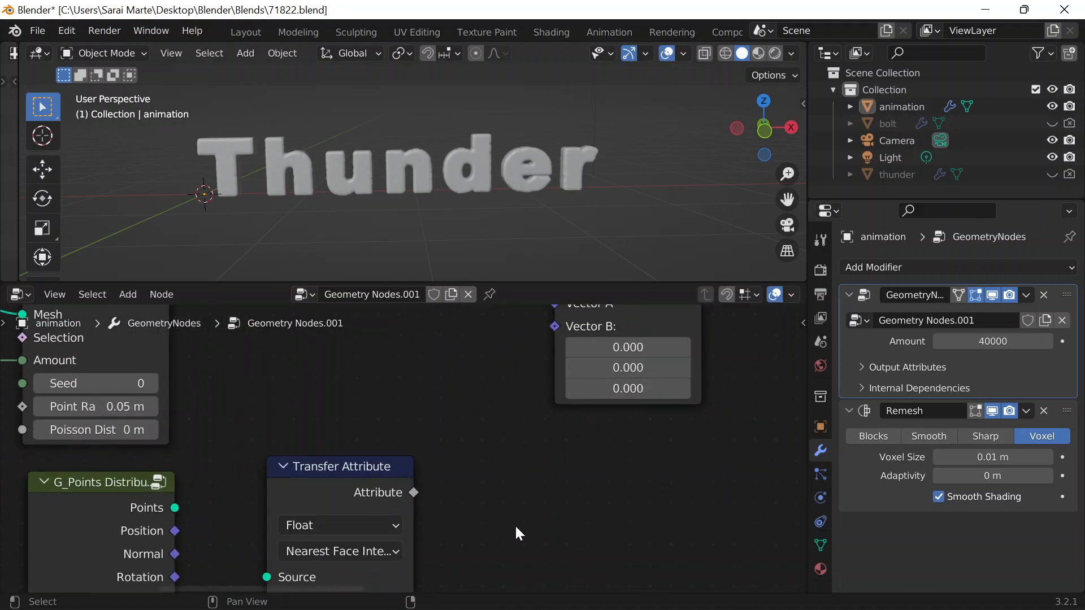
middle_click_drag(362, 497, 469, 367)
left_click(451, 396)
left_click(446, 464)
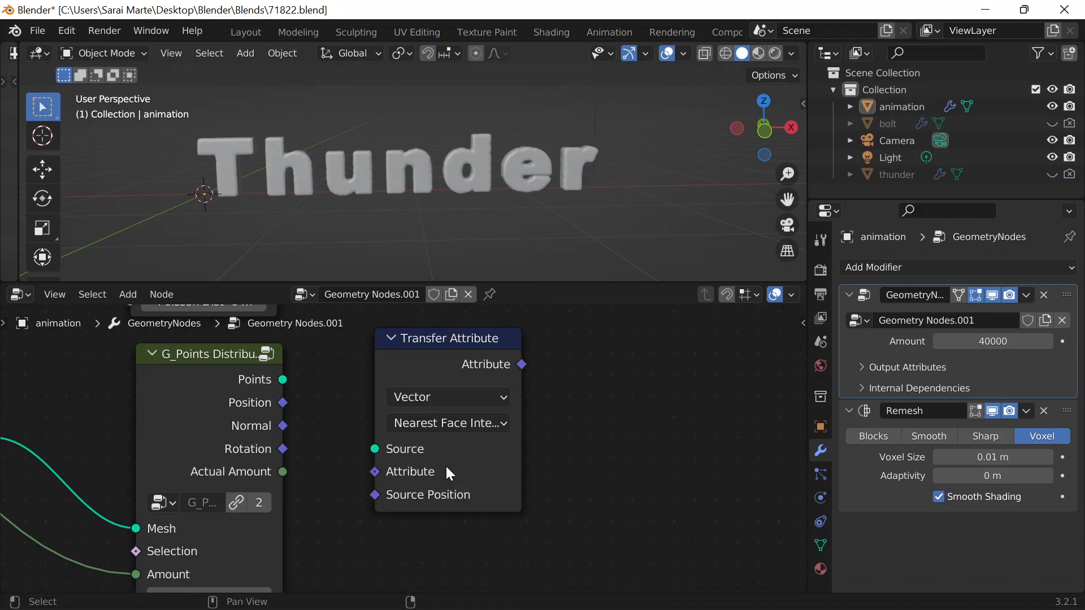
middle_click_drag(428, 434, 378, 454)
left_click(379, 447)
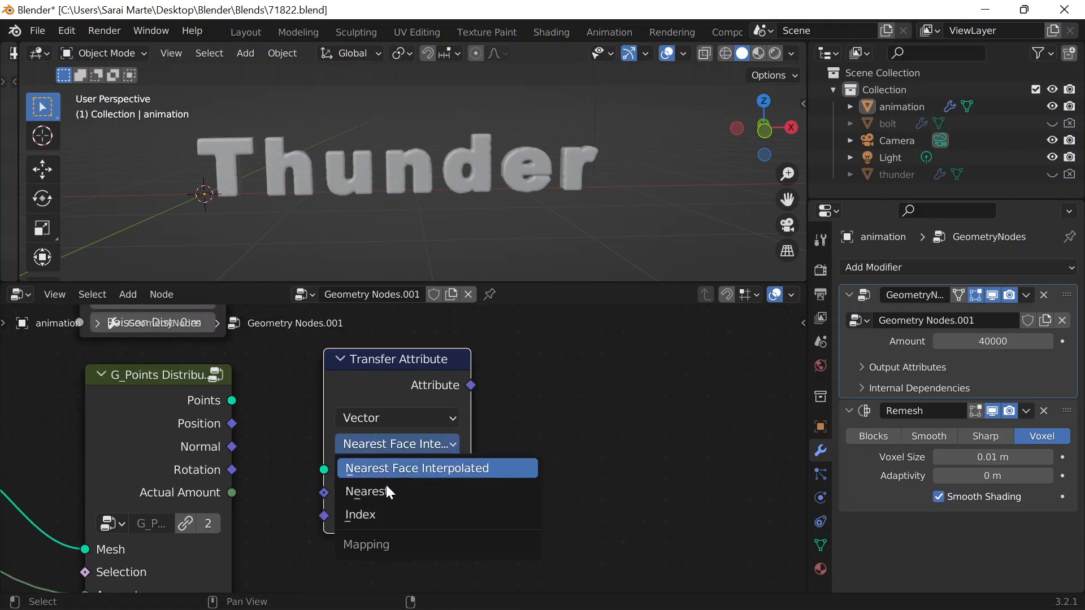
left_click(392, 515)
Step: Connect the Points and Position outputs of Bolt's G_Points Distribute node to the Transfer Attribute's Source and Attribute inputs
left_click_drag(233, 401, 322, 499)
scroll(312, 490, "up", 1)
left_click_drag(217, 427, 325, 524)
scroll(523, 413, "down", 4)
Step: Feed the transferred attribute into the mix node's Vector B and the mix node's Vector output into Set Position's Position
middle_click_drag(523, 413, 388, 553)
left_click_drag(353, 530, 469, 395)
middle_click_drag(536, 445, 419, 560)
scroll(444, 417, "down", 2)
middle_click_drag(445, 423, 311, 450)
scroll(310, 450, "down", 1)
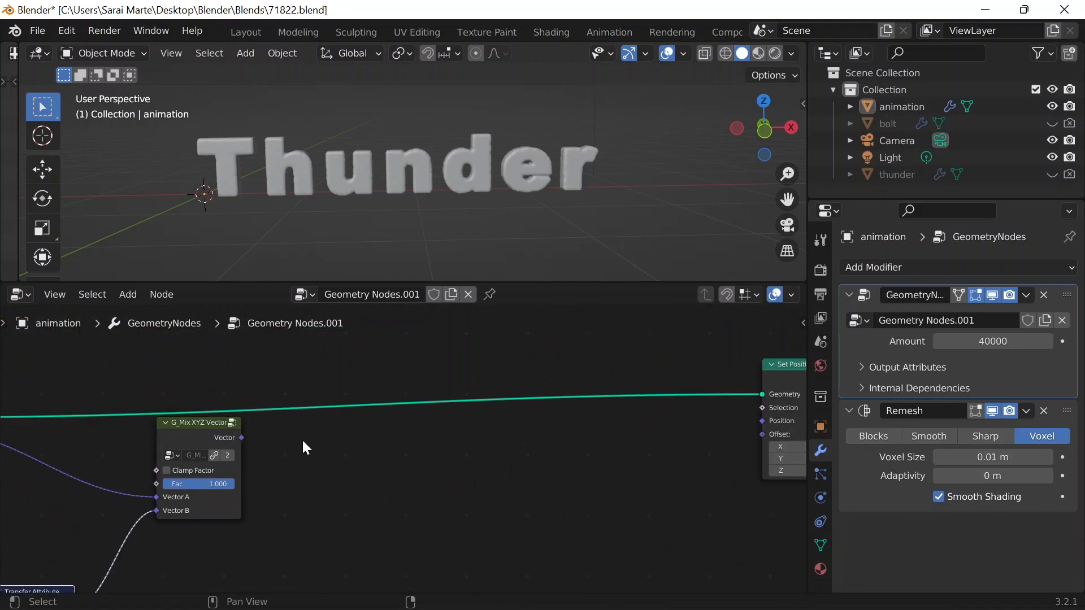
left_click_drag(234, 441, 771, 426)
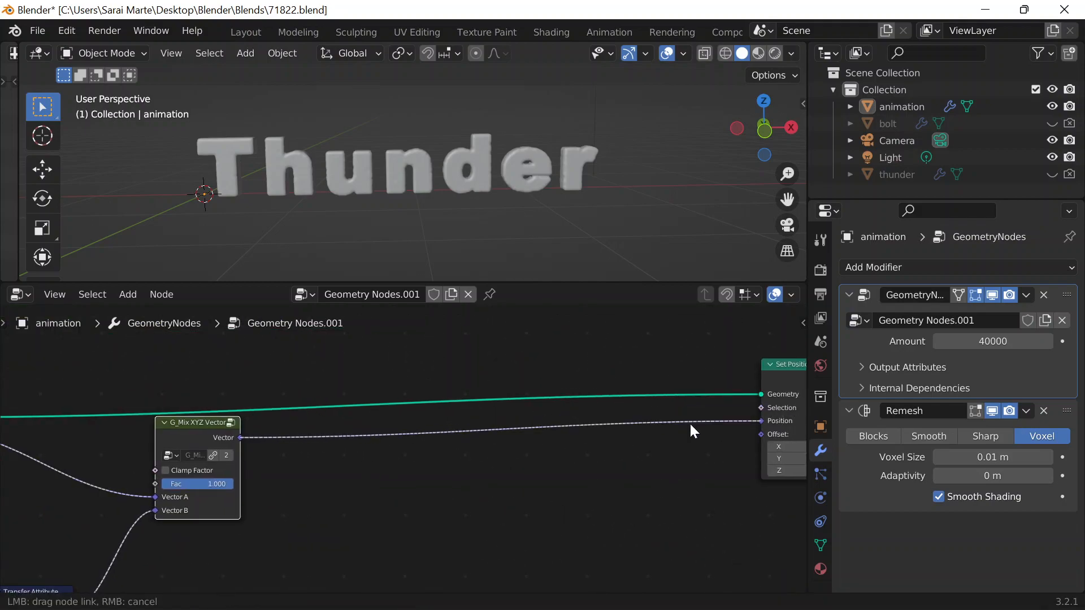
scroll(298, 482, "up", 1)
middle_click_drag(298, 482, 556, 451)
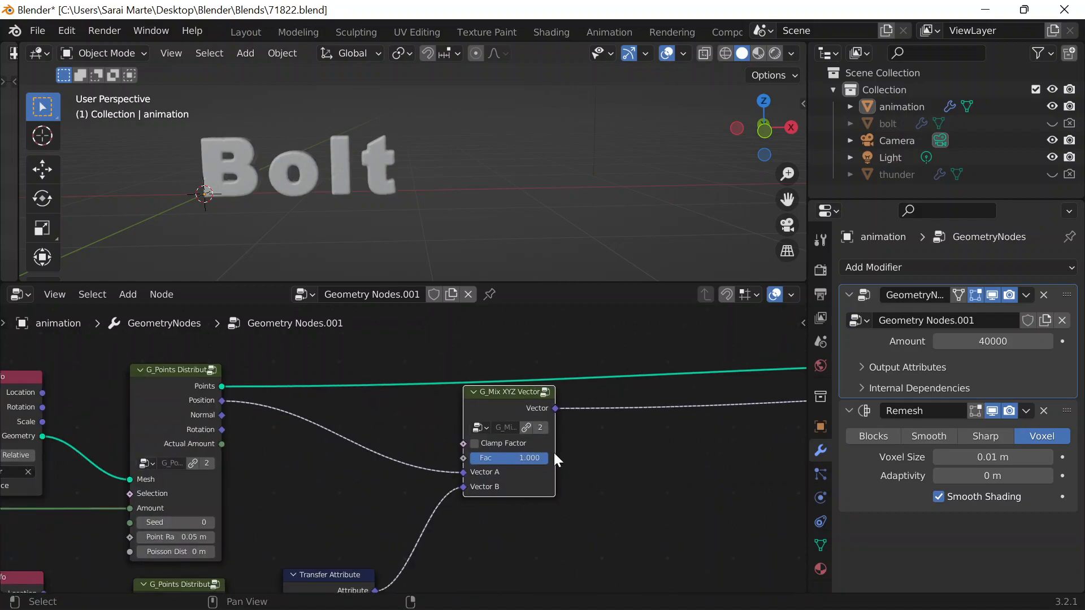
Step: Set the G_Mix XYZ Vector node's Fac to 0
scroll(621, 449, "up", 2)
scroll(621, 444, "up", 2)
left_click_drag(600, 478, 497, 477)
scroll(518, 467, "down", 5)
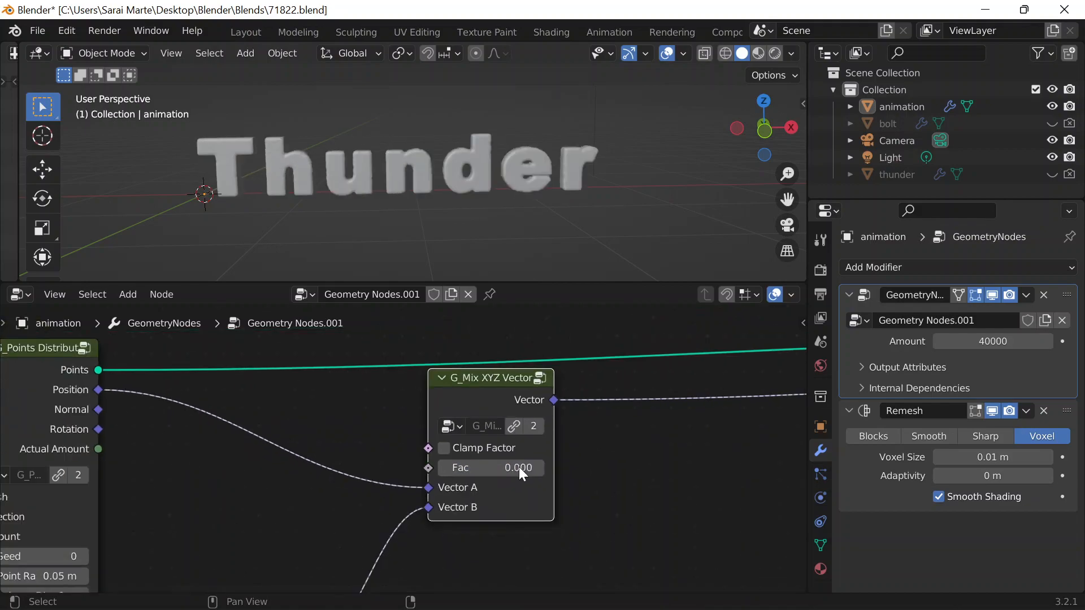
Step: Collapse the G_Mix XYZ Vector node, move it close to Set Position, and lower the Transfer Attribute node slightly
left_click(281, 388)
left_click_drag(296, 391, 696, 467)
middle_click_drag(482, 495, 567, 354)
left_click_drag(260, 384, 263, 425)
scroll(360, 373, "up", 4)
scroll(429, 367, "down", 4)
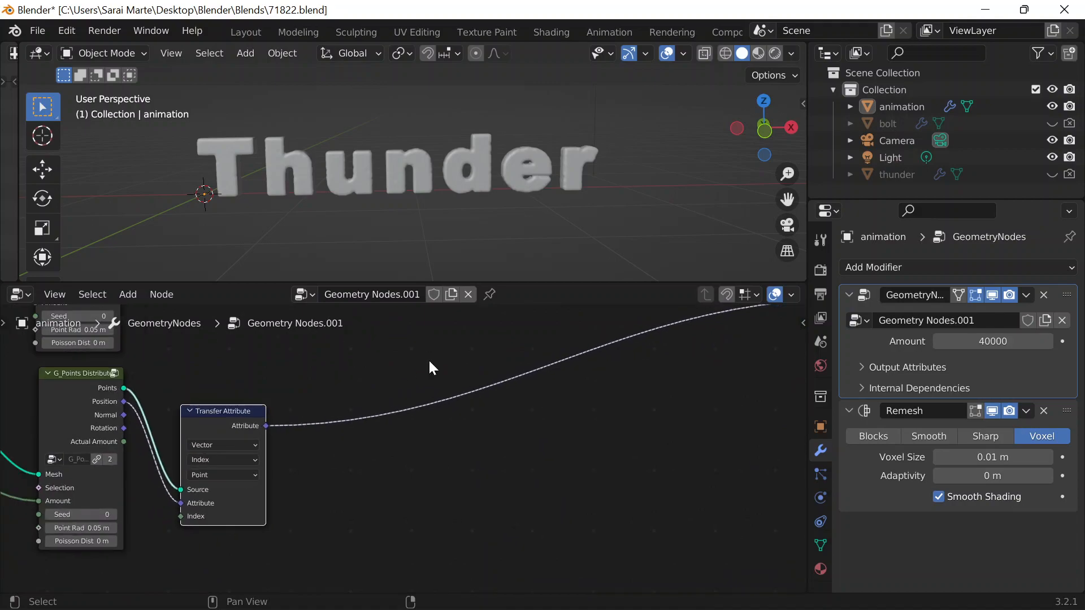
middle_click_drag(423, 366, 325, 484)
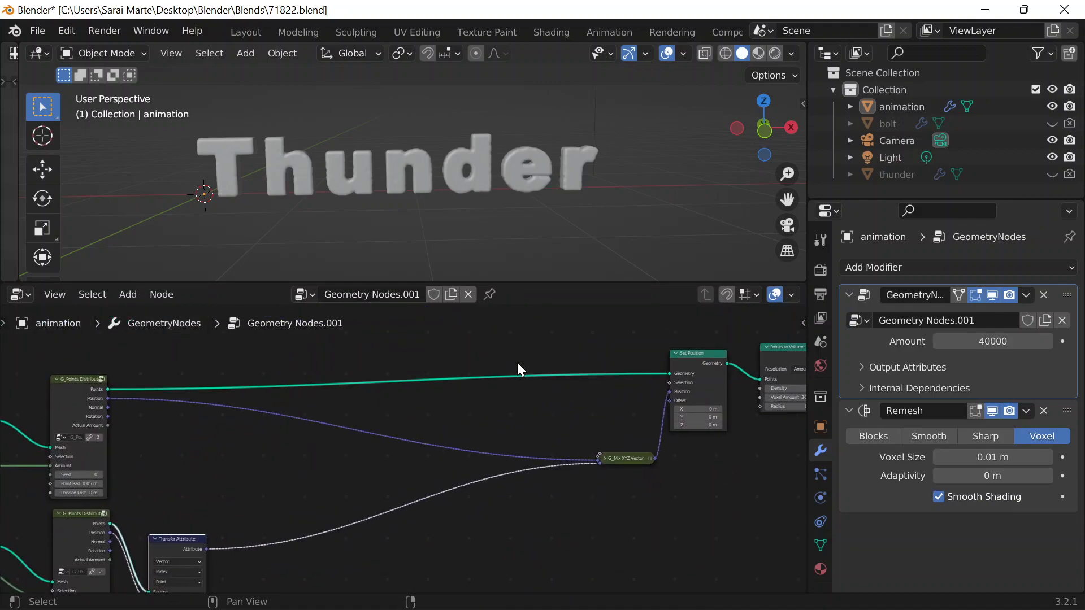
middle_click_drag(326, 466, 247, 424)
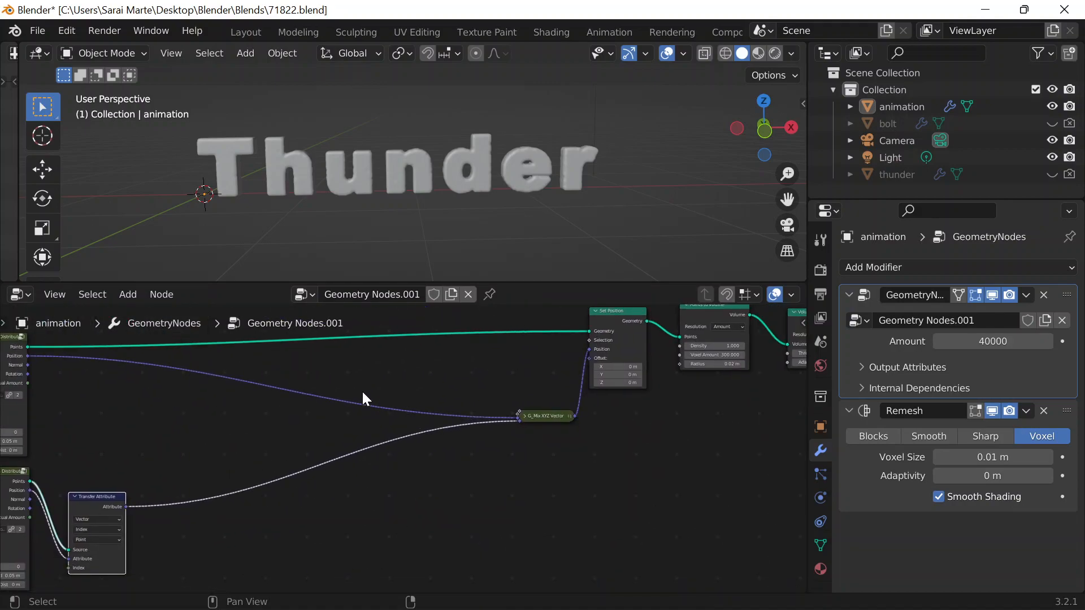
left_click_drag(539, 416, 499, 414)
scroll(588, 415, "down", 6)
middle_click_drag(522, 438, 333, 490)
scroll(470, 428, "up", 4)
scroll(491, 412, "up", 6)
scroll(416, 440, "up", 1)
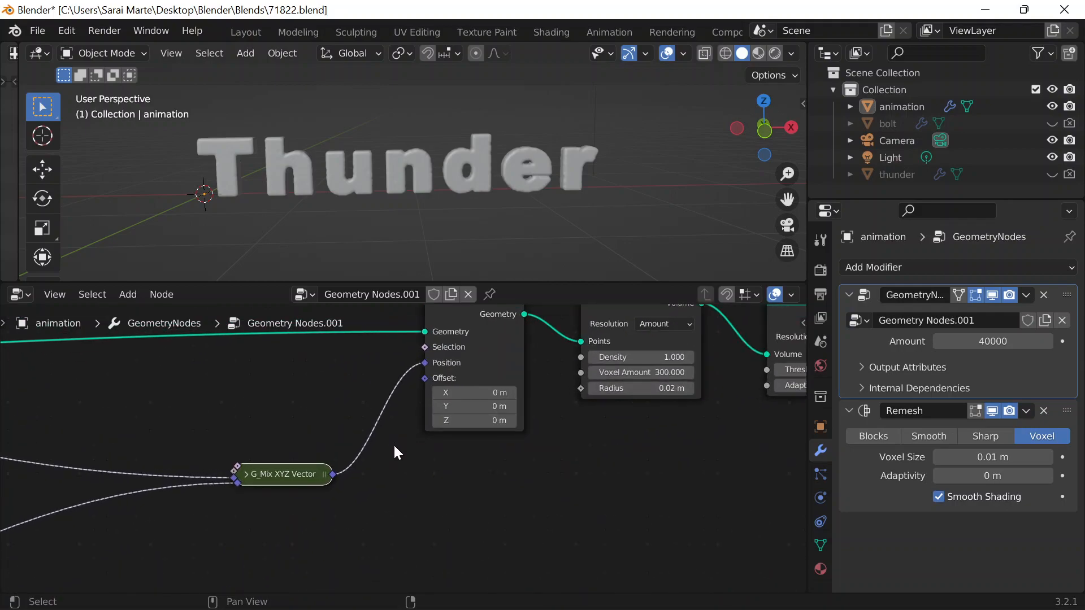
Step: Add a Vector Math node in Add mode, placed after the Transfer Attribute node
middle_click_drag(394, 447, 703, 430)
scroll(480, 432, "down", 3)
middle_click_drag(486, 450, 419, 380)
scroll(402, 443, "up", 4)
middle_click_drag(434, 434, 391, 390)
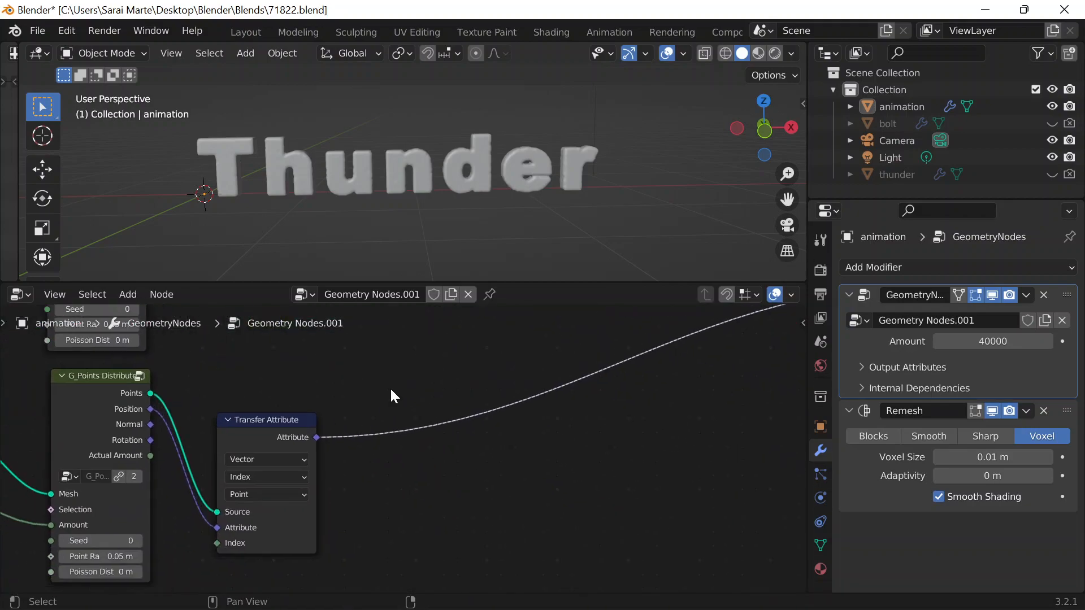
key("shift+a")
left_click(322, 233)
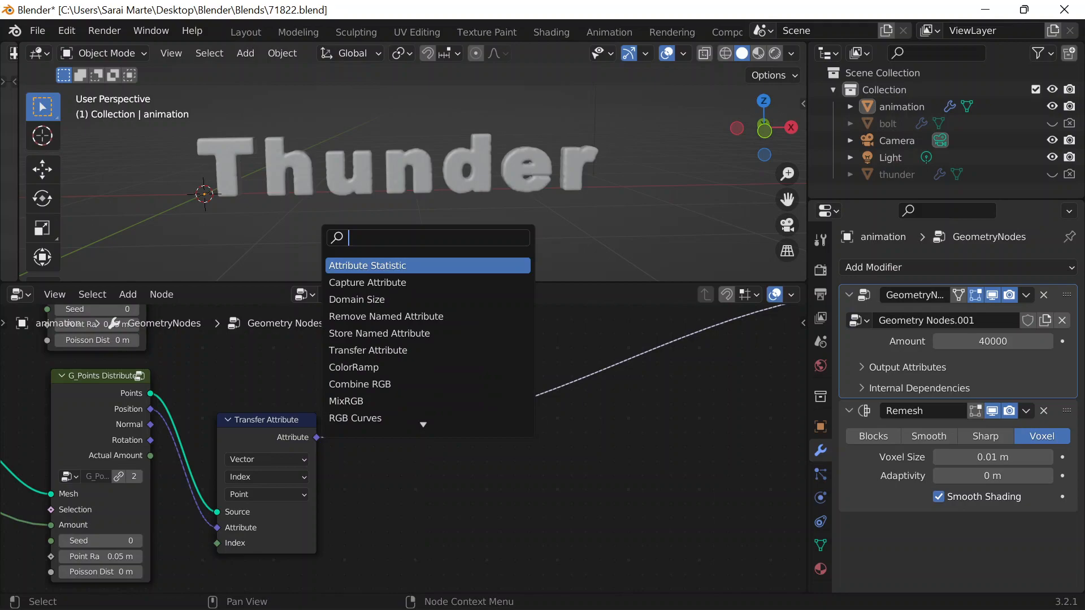
type("vector m")
key("Return")
left_click(547, 415)
left_click_drag(595, 434, 667, 412)
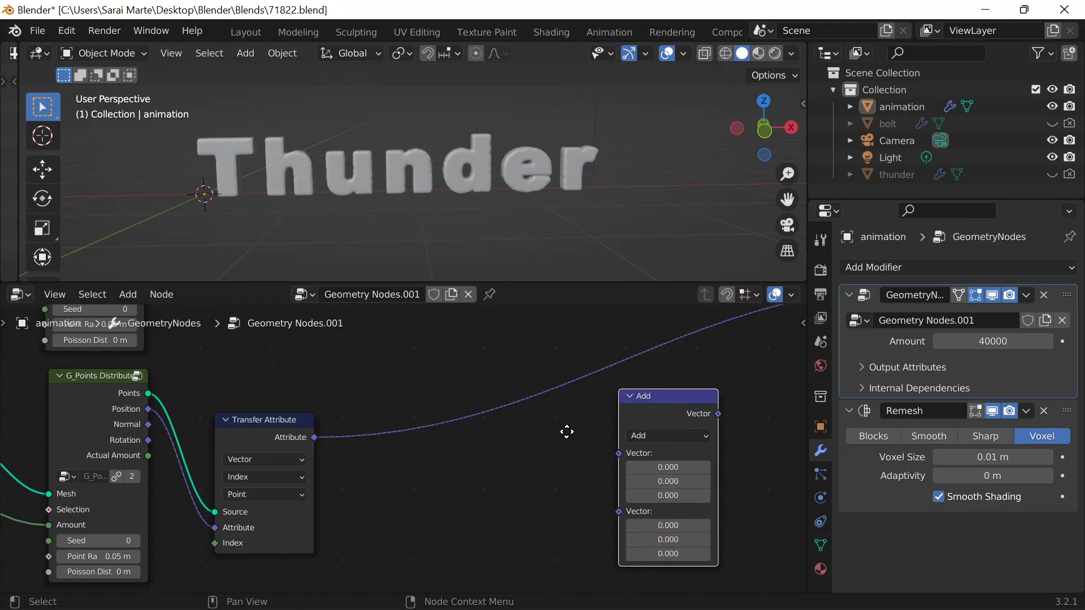
Step: Add a Combine XYZ node between the Transfer Attribute and the vector Add node
middle_click_drag(570, 432, 386, 446)
key("shift+a")
left_click(298, 234)
type("combine")
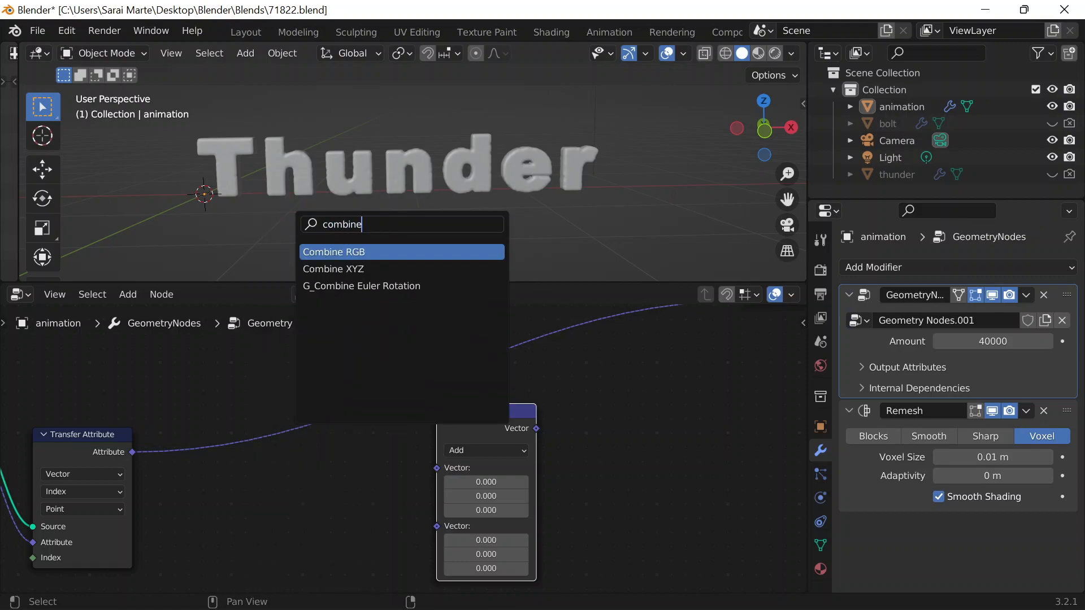
key("Down")
key("Return")
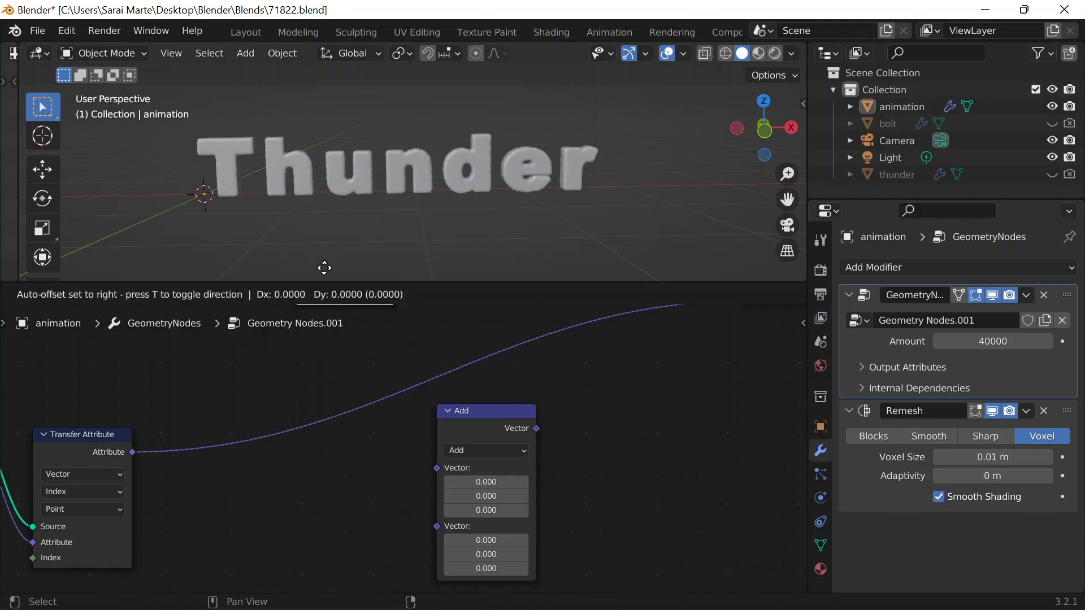
left_click(217, 472)
Step: Add a G_Directional Falloff node next to the vector Add node
key("shift+a")
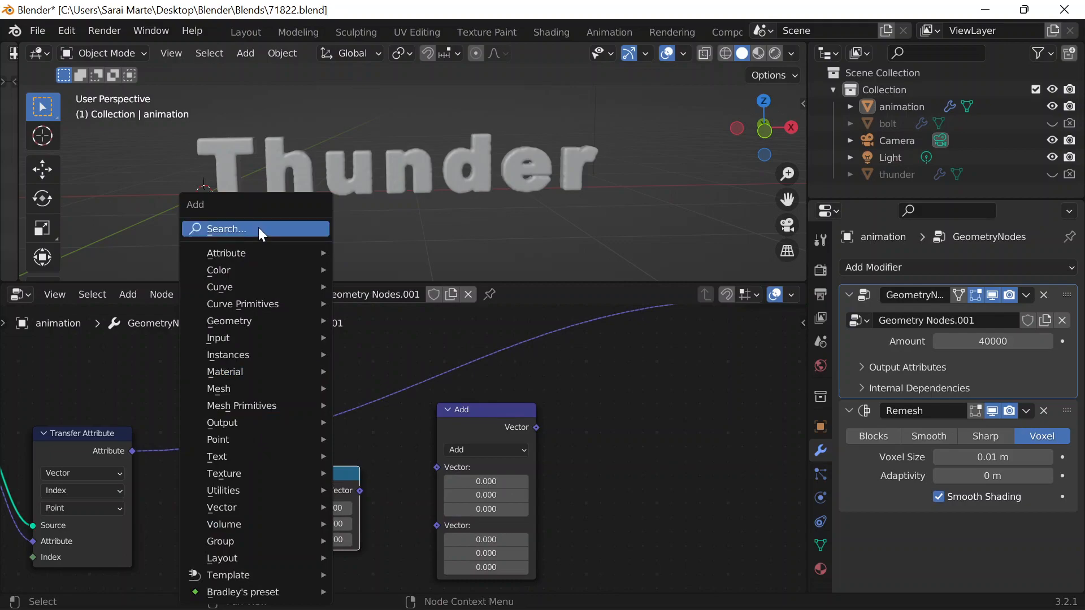
left_click(259, 229)
type("direc")
key("Return")
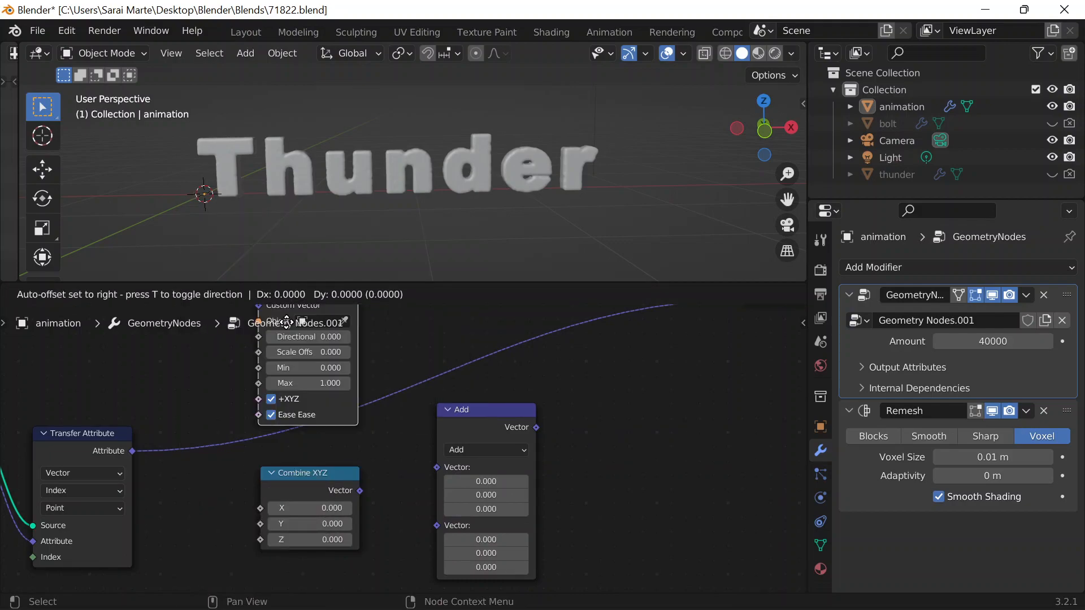
left_click(540, 408)
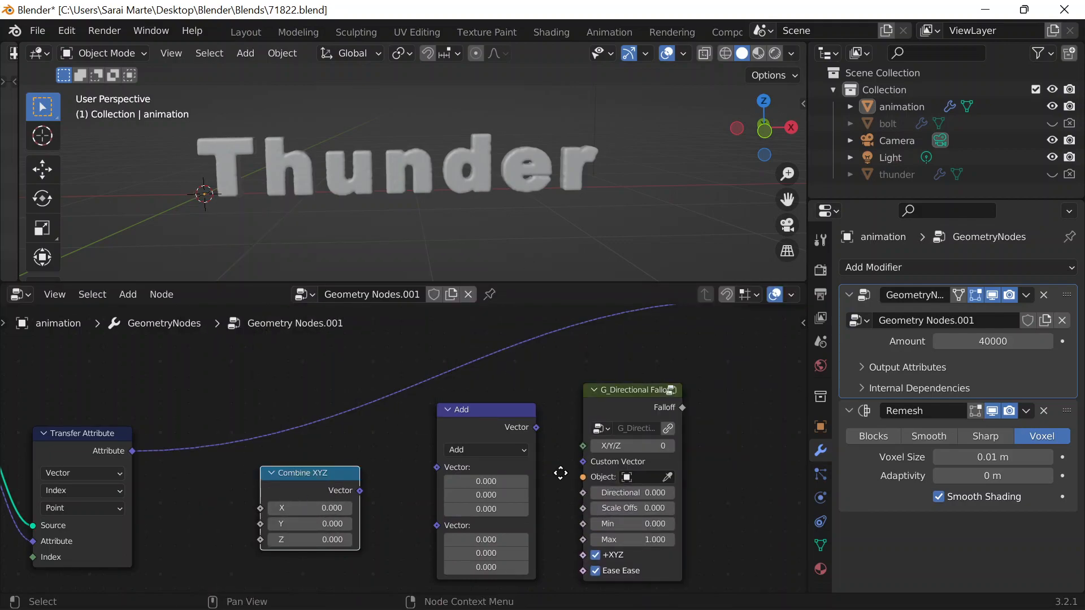
Step: Move the G_Directional Falloff node beside the Transfer Attribute node and connect the transferred attribute to its Custom Vector input
left_click_drag(291, 477, 736, 406)
left_click_drag(614, 400, 317, 454)
left_click(228, 497)
middle_click_drag(212, 481, 216, 443)
left_click_drag(136, 414, 289, 479)
Step: Place the Combine XYZ node after G_Directional Falloff and connect the Falloff output to its Z input
left_click(322, 411)
left_click_drag(322, 412, 295, 417)
middle_click_drag(395, 452, 379, 416)
left_click_drag(713, 325, 602, 414)
left_click_drag(497, 337, 788, 341)
left_click_drag(601, 421, 414, 377)
left_click_drag(341, 394, 399, 440)
Step: Move the vector Add node after Combine XYZ and connect the transferred attribute and the Combine XYZ vector to its two inputs
middle_click_drag(535, 408, 476, 490)
left_click_drag(663, 438, 506, 413)
middle_click_drag(423, 486, 438, 445)
left_click_drag(398, 447, 462, 488)
middle_click_drag(422, 489, 492, 531)
left_click_drag(87, 475, 529, 470)
Step: Expand the G_Mix XYZ Vector node and connect the Add node's Vector output to its Vector B
middle_click_drag(631, 450, 582, 512)
left_click_drag(578, 492, 663, 404)
left_click(663, 376)
mouse_move(640, 481)
left_mouse_down()
mouse_move(496, 452)
mouse_move(580, 492)
mouse_move(657, 480)
left_mouse_up()
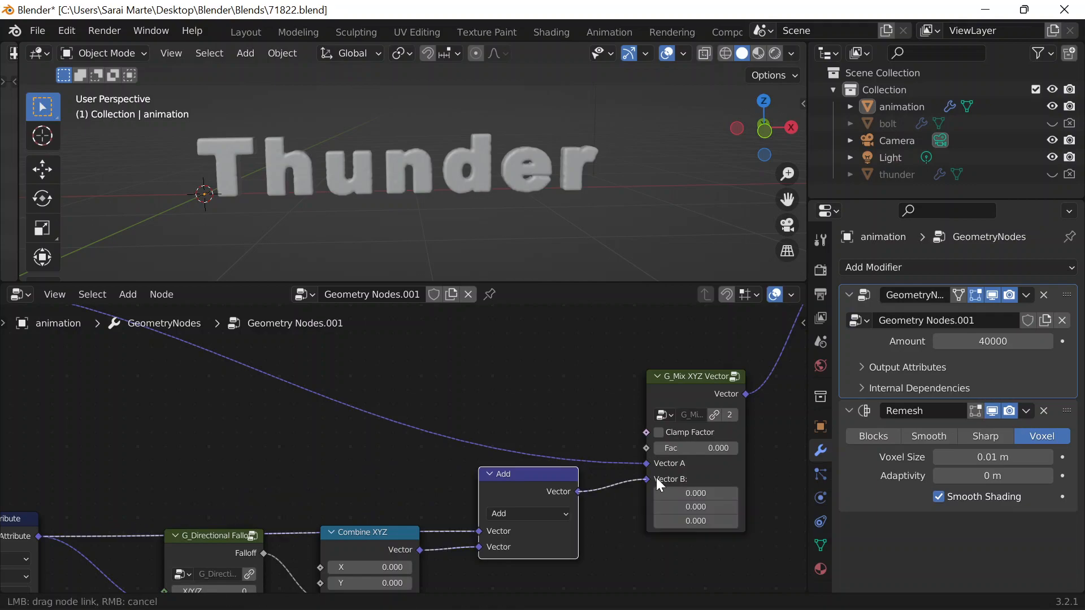
Step: Collapse the Add and Combine XYZ nodes and line them up after G_Directional Falloff
scroll(429, 474, "down", 4)
left_click(468, 467)
key("g")
left_click_drag(500, 523, 502, 521)
left_click(350, 511)
left_click_drag(374, 510, 381, 522)
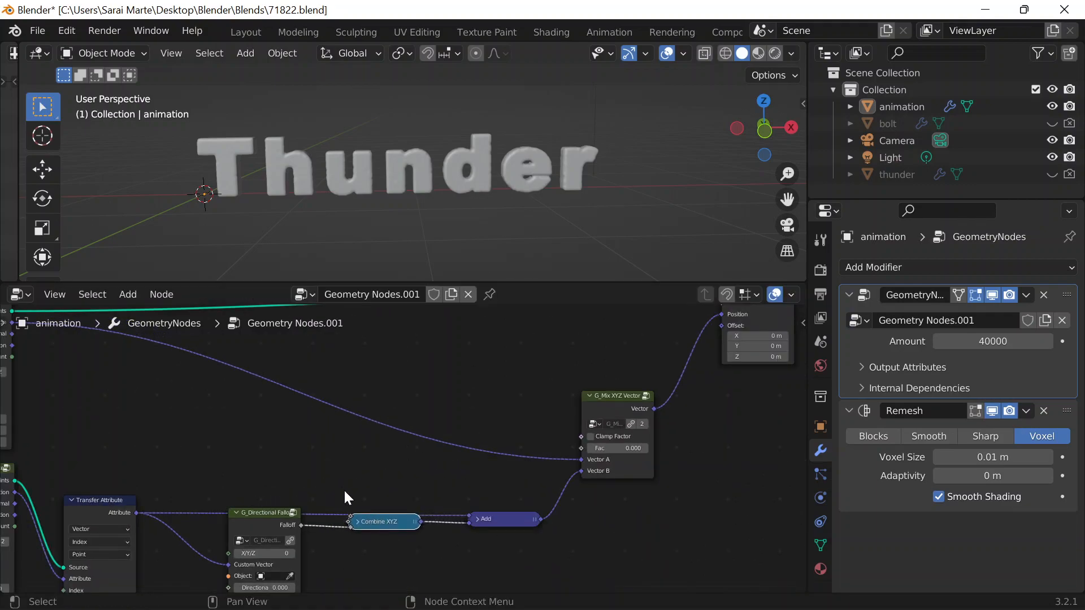
Step: Preview the morph by raising the G_Mix XYZ Vector factor to 1.000 and bringing it back to 0.000
middle_click_drag(345, 490, 415, 397)
scroll(379, 446, "up", 3)
middle_click_drag(395, 472, 487, 443)
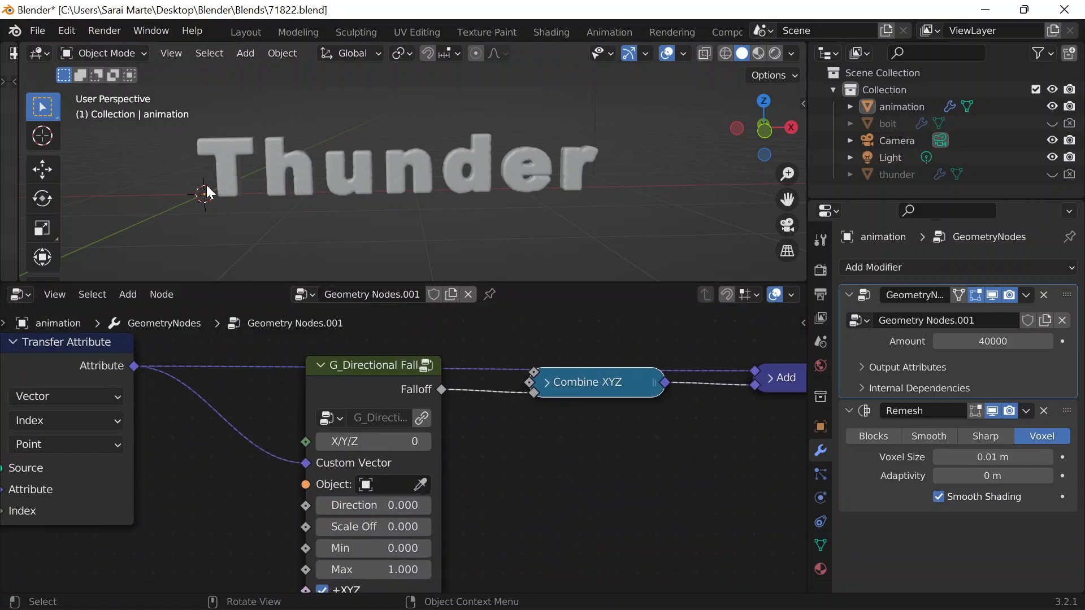
scroll(450, 314, "down", 2)
scroll(527, 489, "down", 2)
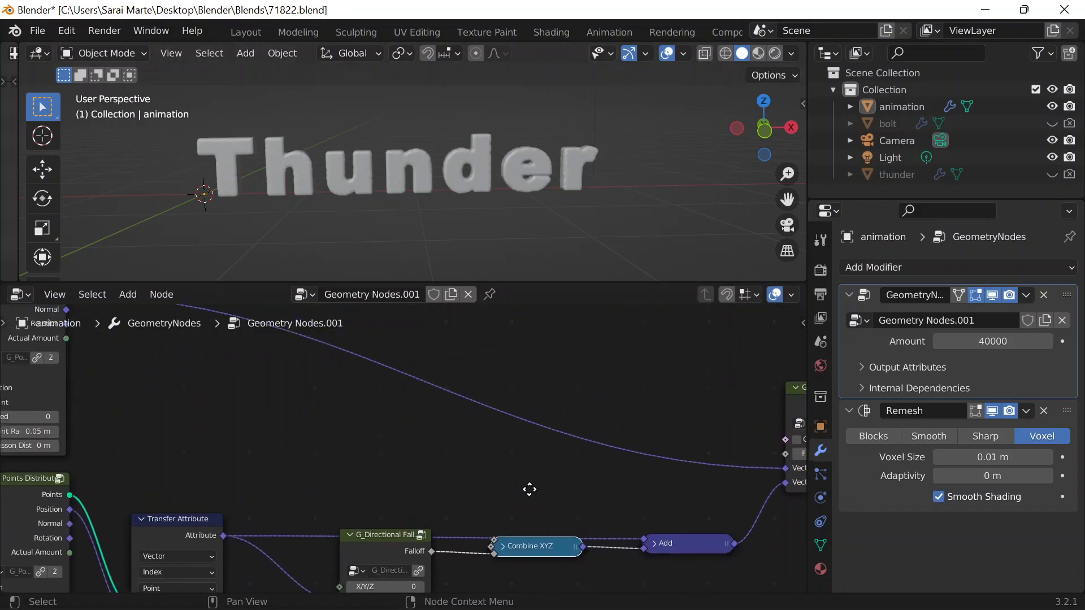
scroll(416, 445, "down", 3)
middle_click_drag(466, 378, 85, 367)
scroll(360, 405, "up", 8)
middle_click_drag(463, 464, 666, 445)
scroll(622, 445, "up", 4)
left_click_drag(396, 463, 477, 463)
middle_click_drag(158, 393, 313, 380)
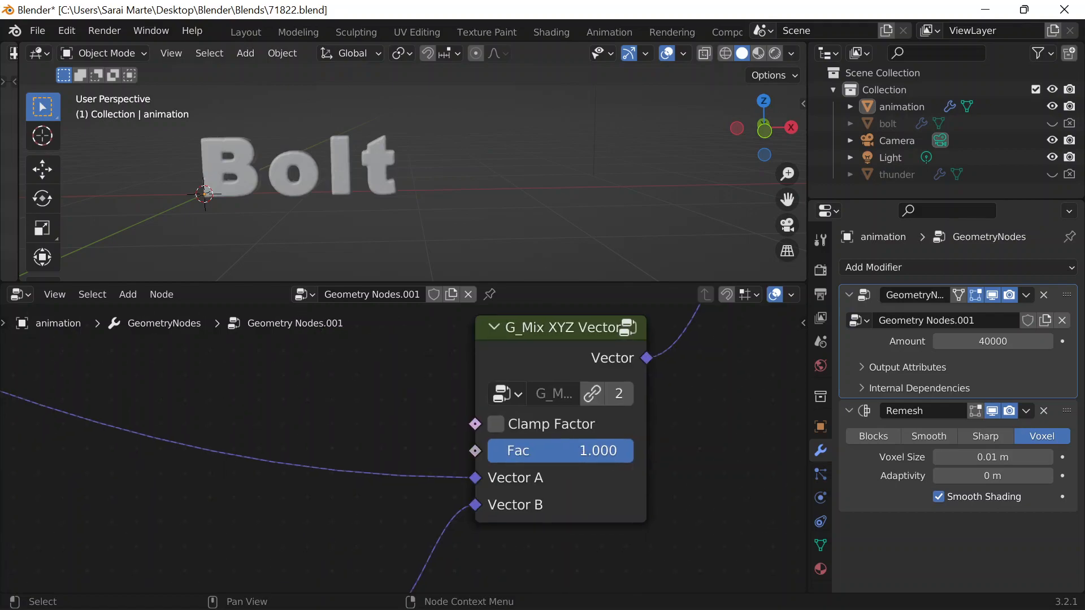
left_click_drag(599, 451, 442, 451)
Step: Set the Fac value of the G_Mix XYZ Vector node to 0.5
left_click(543, 451)
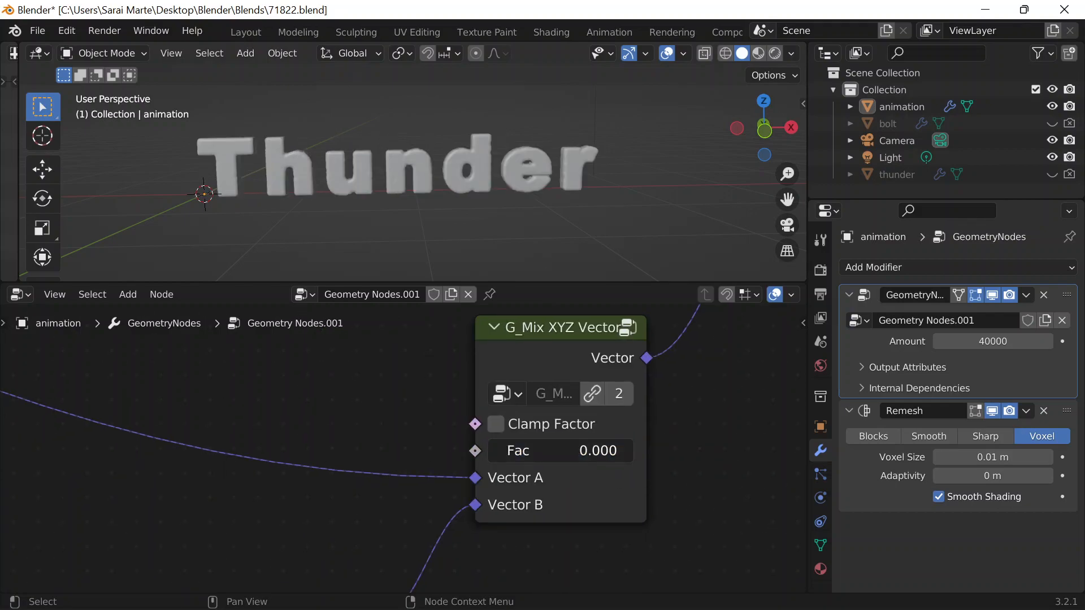
type("0.5")
key("Return")
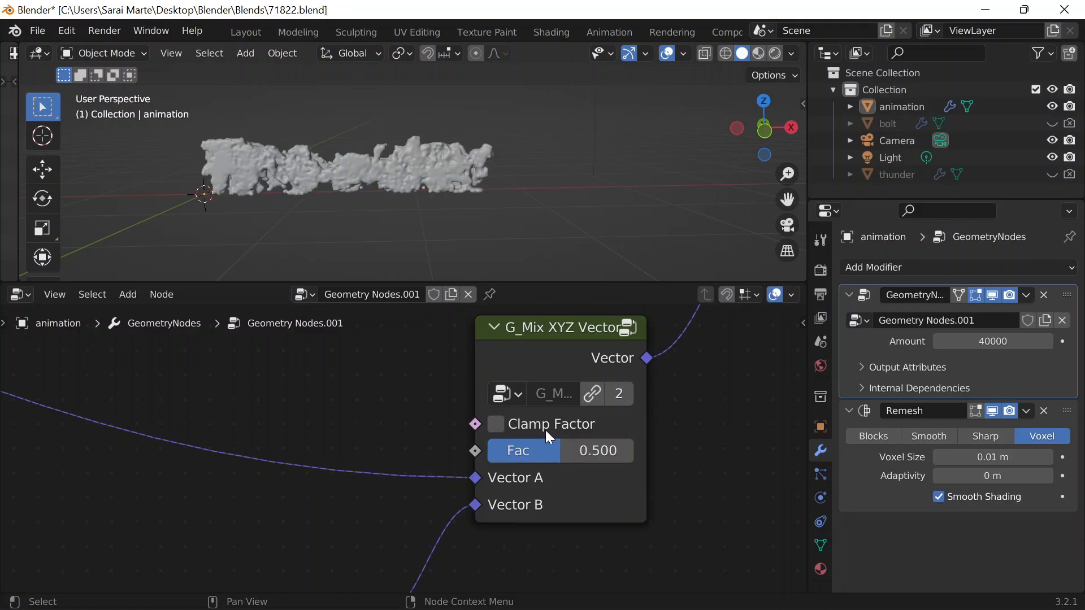
Step: Add a sphere empty to the scene at the 3D cursor
middle_click_drag(295, 424, 603, 300)
scroll(457, 377, "down", 1)
mouse_move(458, 377)
middle_mouse_down()
mouse_move(501, 365)
mouse_move(560, 318)
middle_mouse_up()
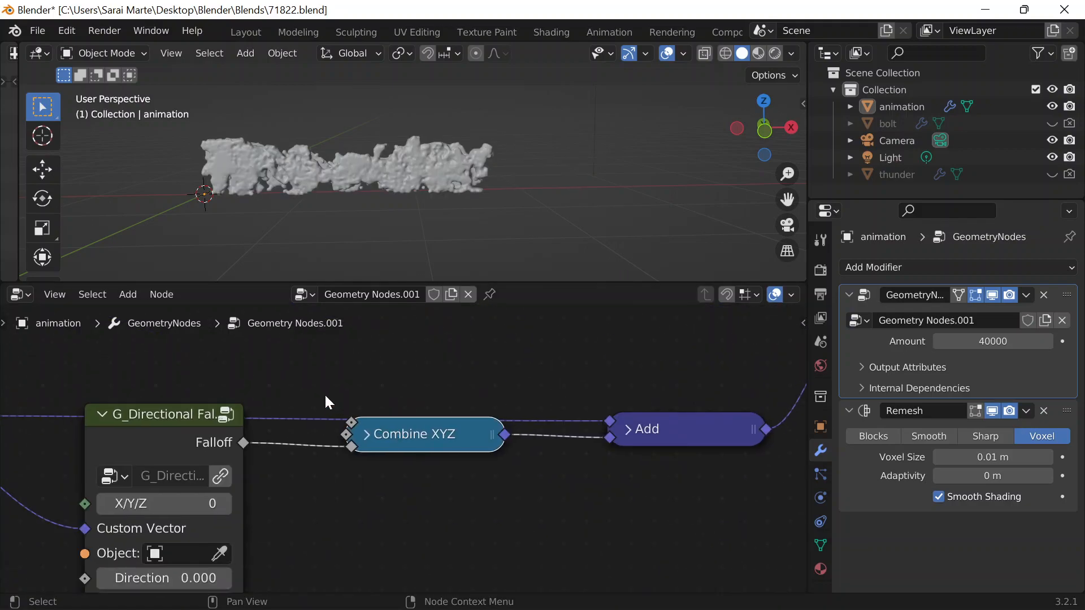
middle_click_drag(324, 395, 477, 345)
scroll(507, 395, "down", 2)
scroll(385, 163, "up", 3)
scroll(385, 164, "down", 4)
scroll(519, 456, "up", 2)
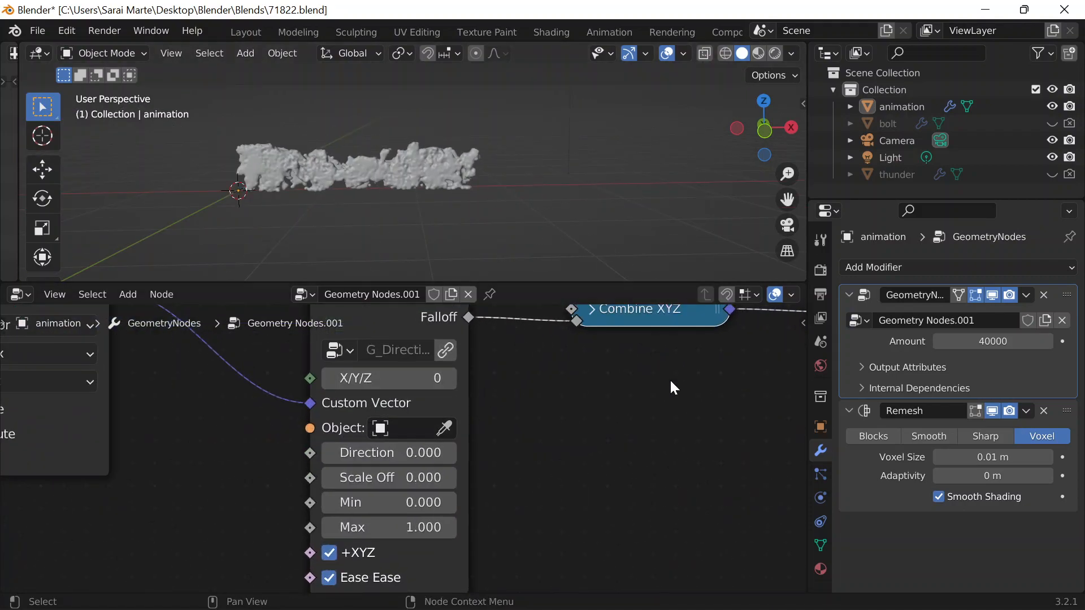
scroll(663, 370, "down", 1)
middle_click_drag(678, 372, 295, 335)
middle_click_drag(721, 404, 477, 575)
key("shift+a")
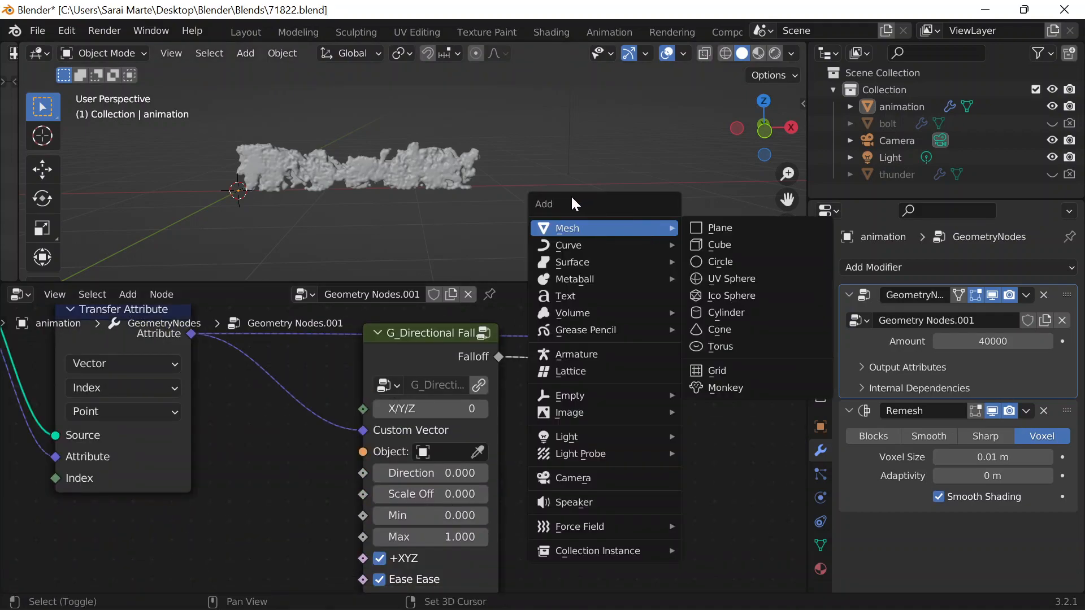
mouse_move(563, 384)
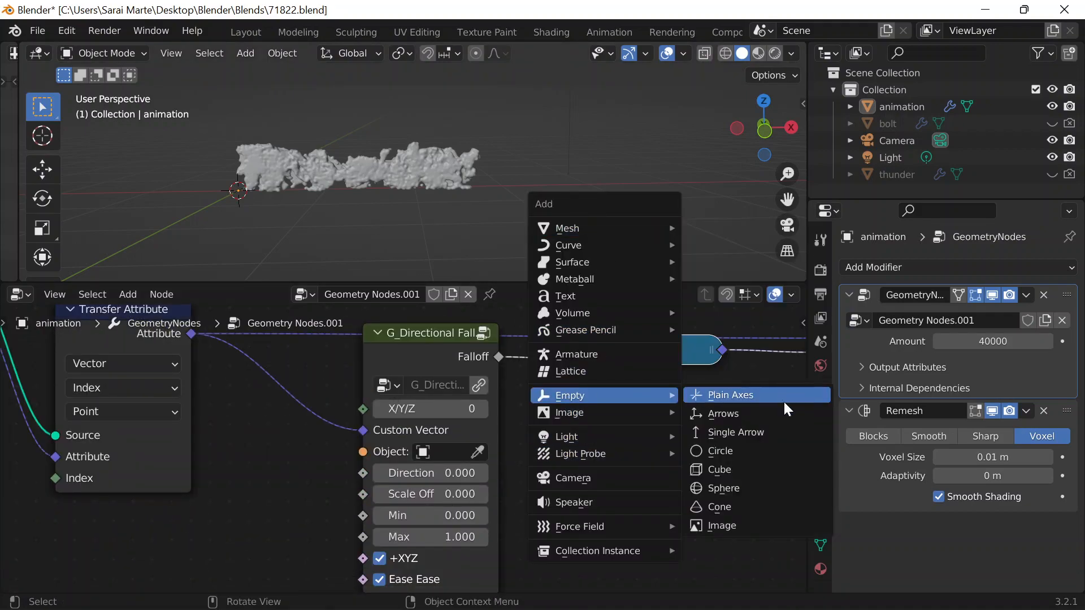
left_click(730, 486)
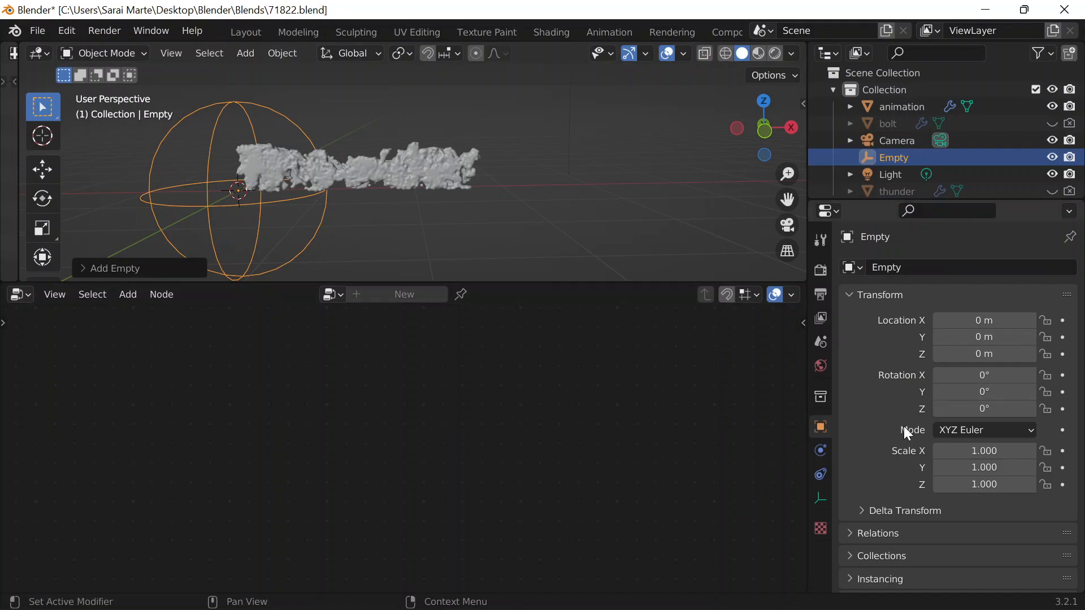
Step: Set the empty's display type to Arrows and move it along the X axis away from the start of the text
left_click(821, 498)
left_click(964, 294)
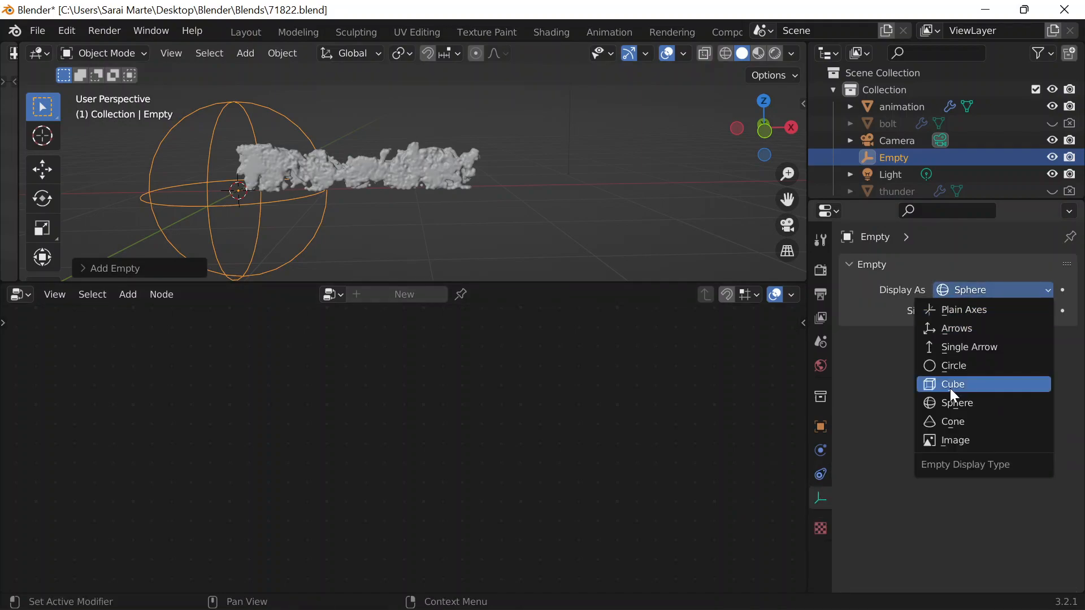
left_click(958, 332)
key("g")
key("x")
left_click(243, 201)
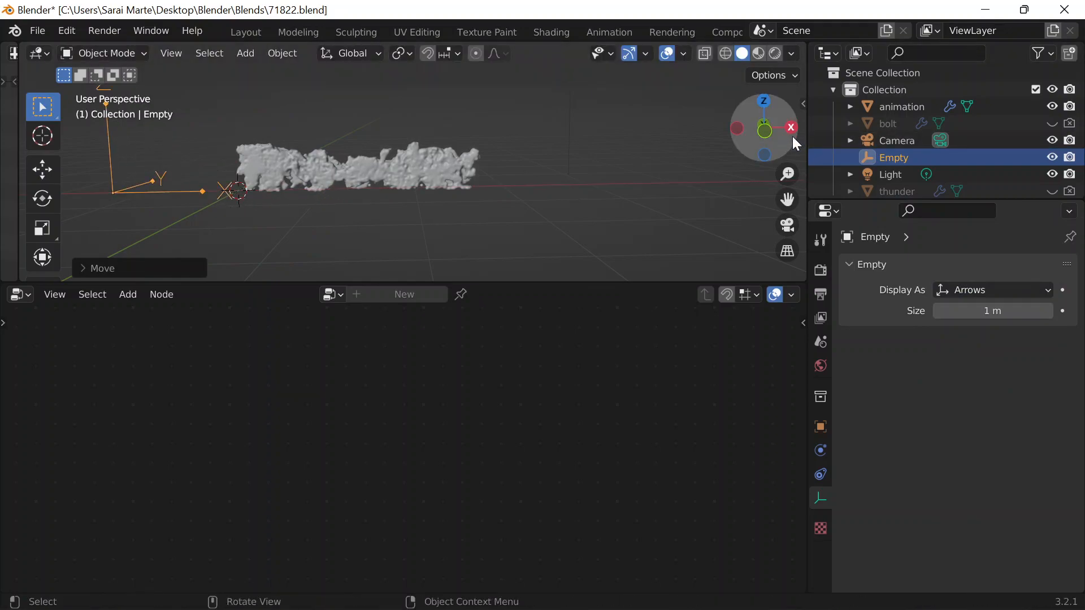
Step: Select the animation object and assign the Empty as the Object of the G_Directional Falloff node
left_click(356, 172)
left_click(196, 191)
left_click(451, 174)
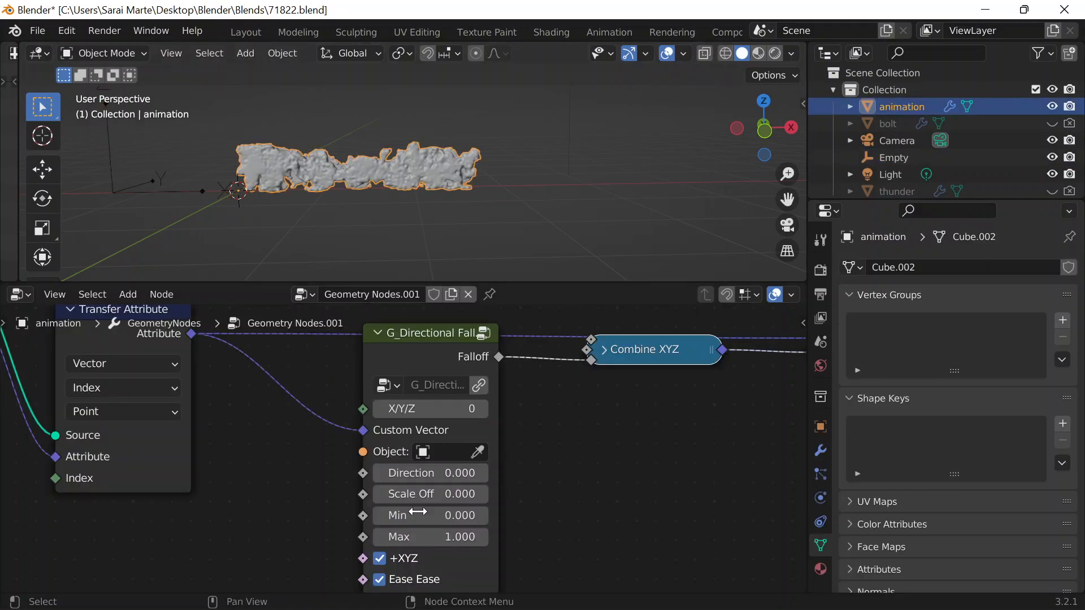
left_click(482, 451)
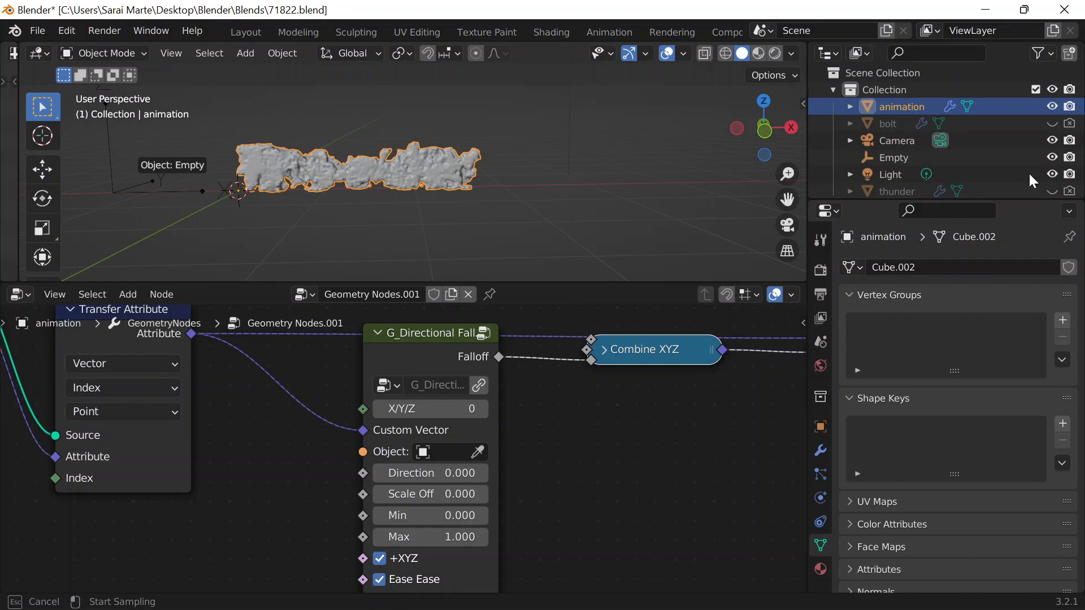
left_click(890, 157)
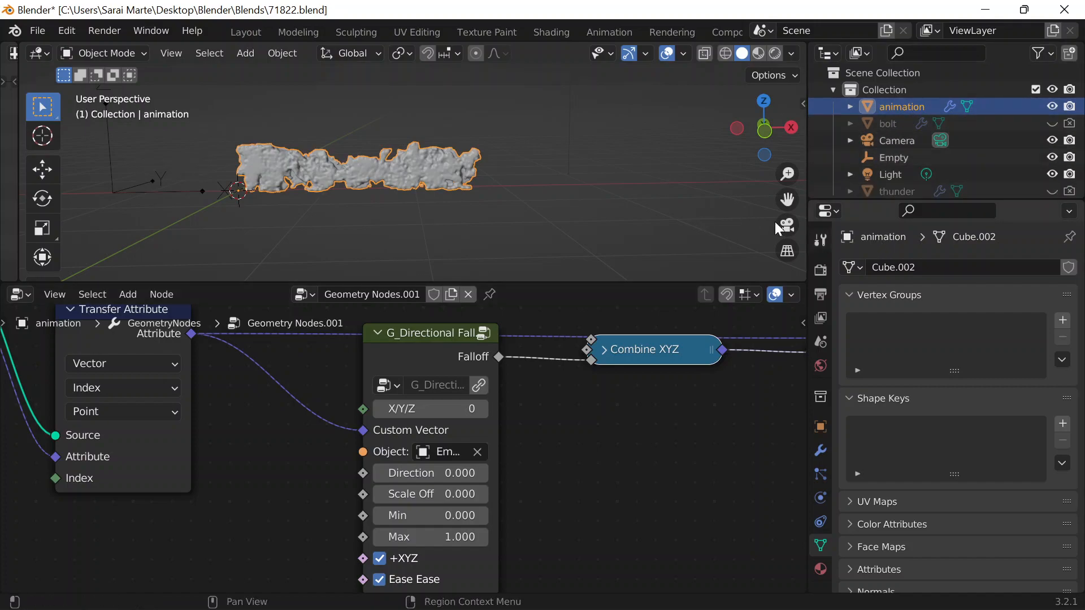
Step: Move the empty farther along the negative X axis, clear of the text mesh
left_click(184, 185)
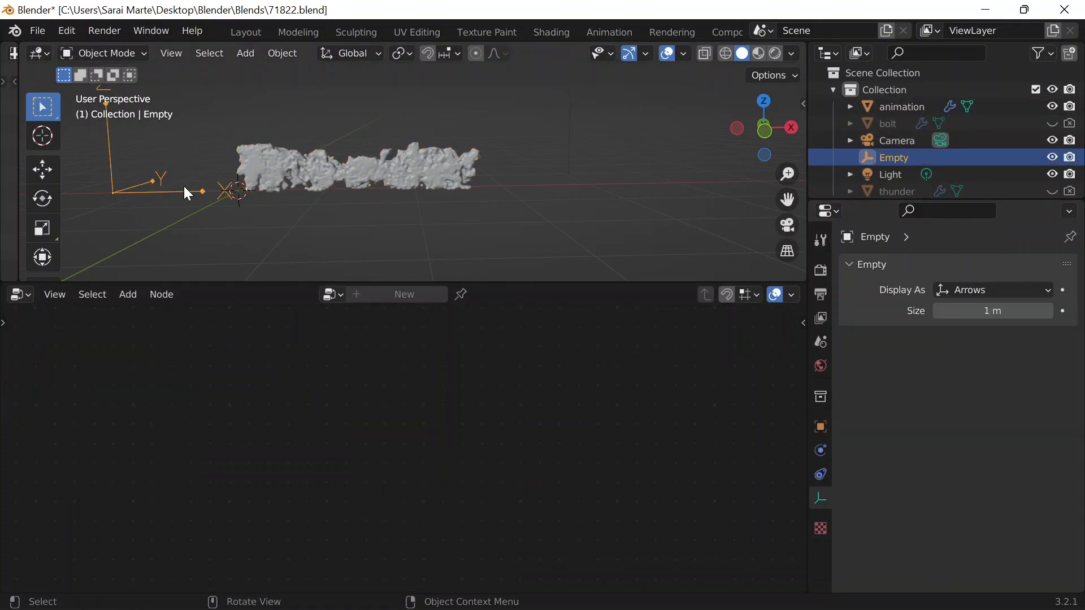
key("g")
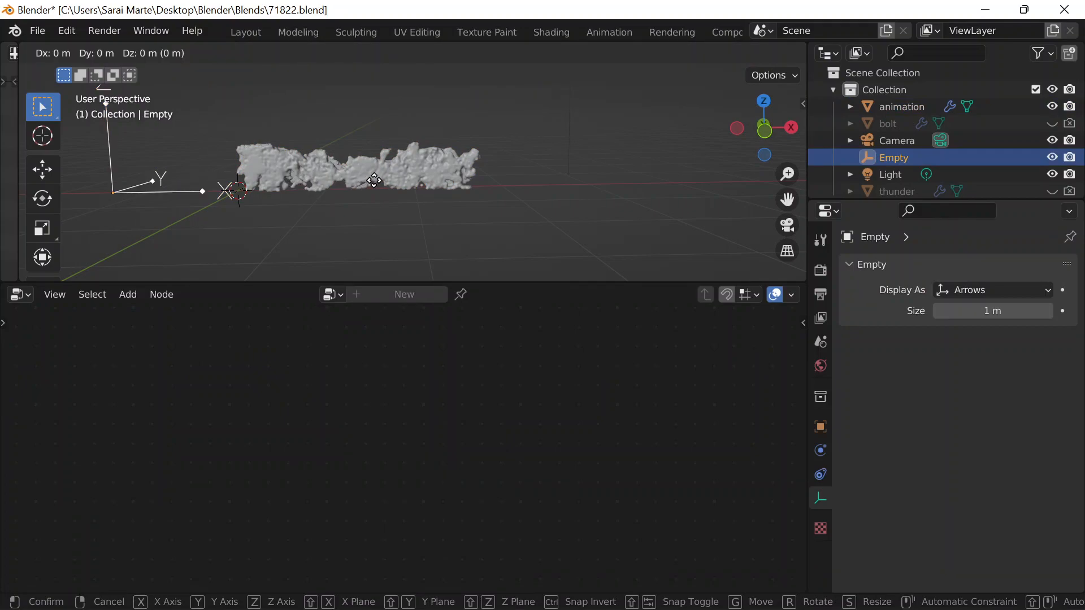
key("x")
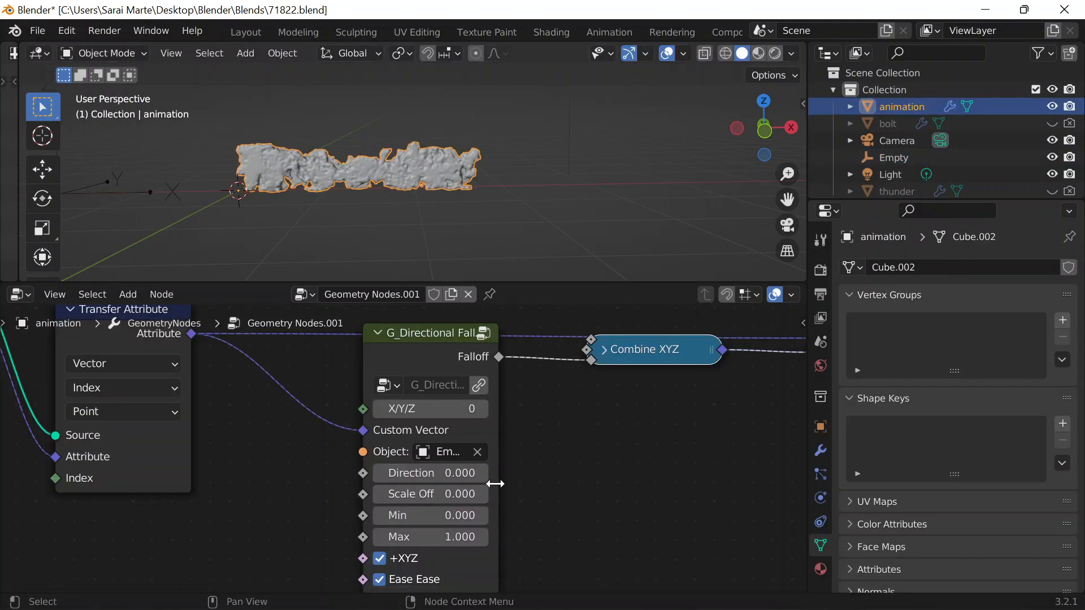
Step: Collapse the G_Directional Falloff node between Transfer Attribute and Combine XYZ
middle_click_drag(493, 482, 294, 513, "ctrl")
scroll(325, 490, "up", 2)
middle_click_drag(467, 446, 625, 507)
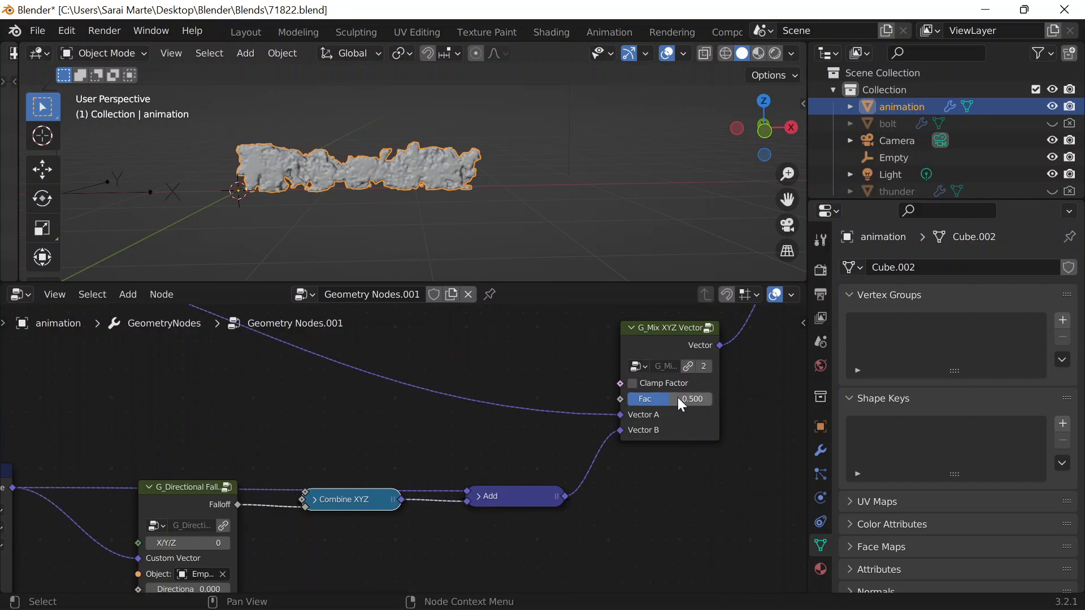
mouse_move(686, 417)
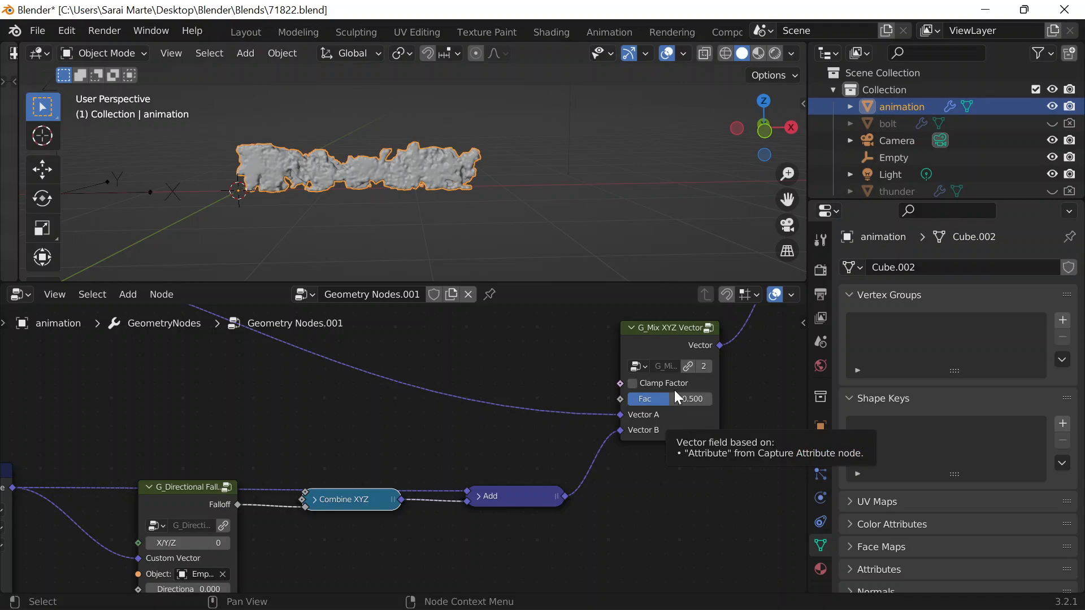
middle_click_drag(274, 424, 358, 371)
scroll(358, 371, "down", 5)
middle_click_drag(298, 492, 255, 421)
left_click(211, 492)
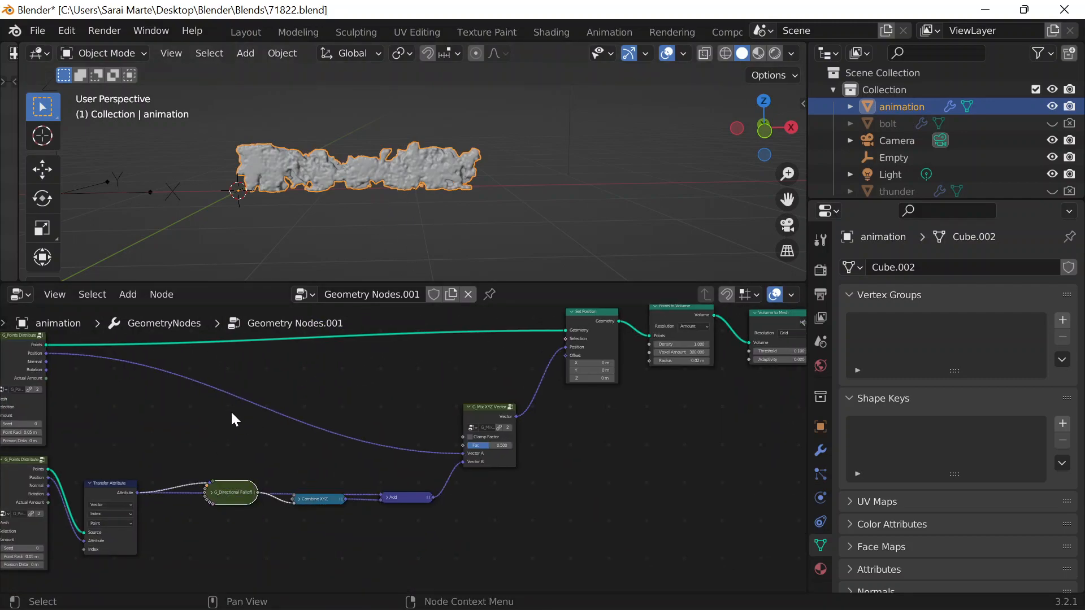
Step: Add a second Combine XYZ node in the free space above the lower node chain
middle_click_drag(321, 365, 364, 389)
key("shift+a")
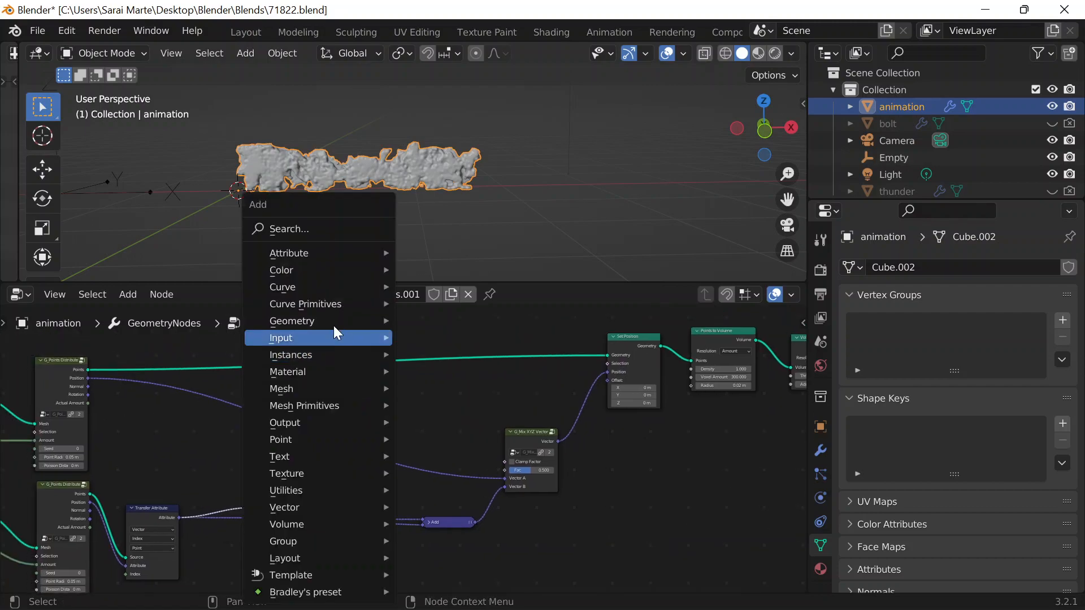
left_click(266, 229)
type("combine")
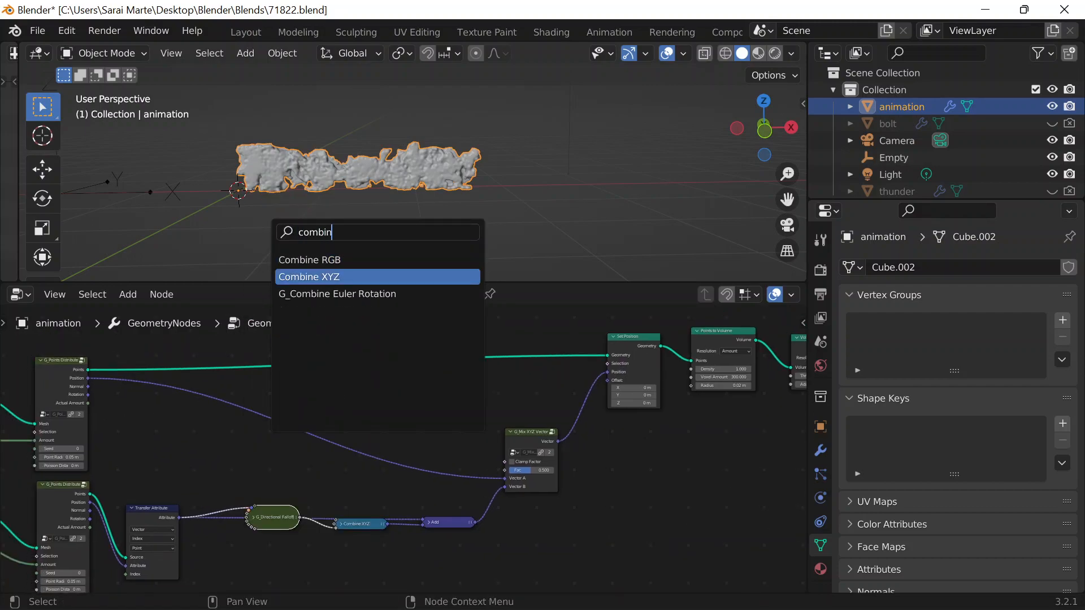
left_click(290, 273)
left_click(425, 390)
Step: Add a Vector Math node beside the new Combine XYZ node
key("shift+a")
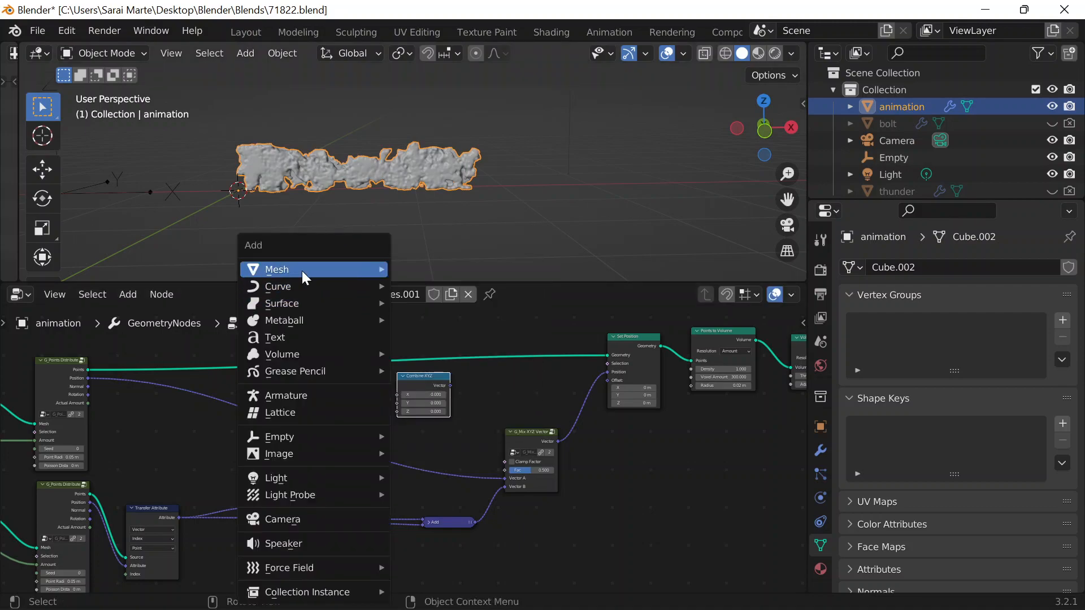
mouse_move(302, 270)
key("shift+a")
key("shift+a")
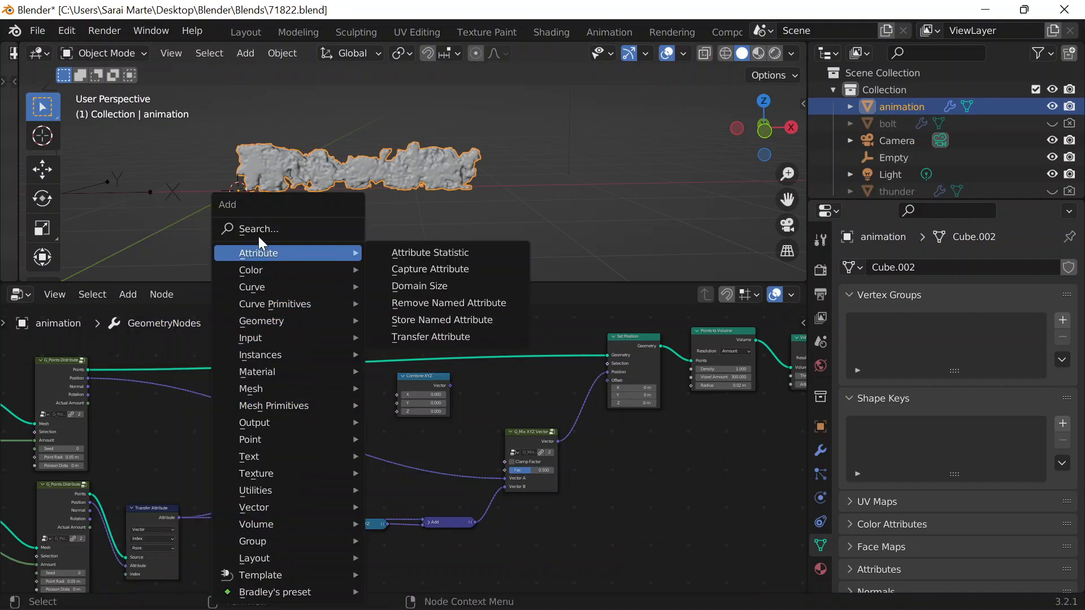
left_click(259, 237)
type("vector ma")
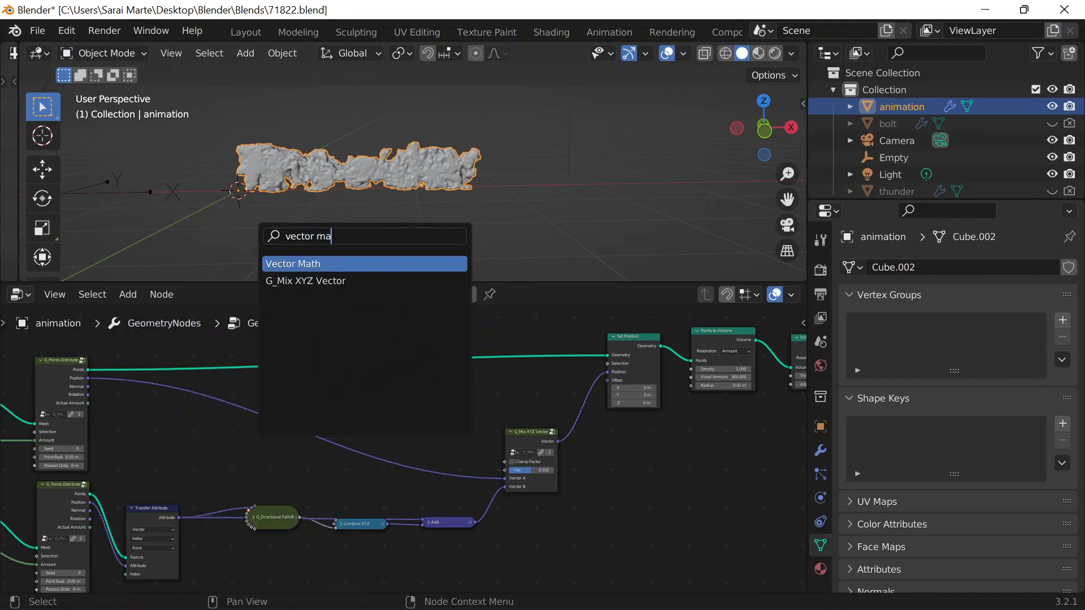
key("Return")
left_click(462, 403)
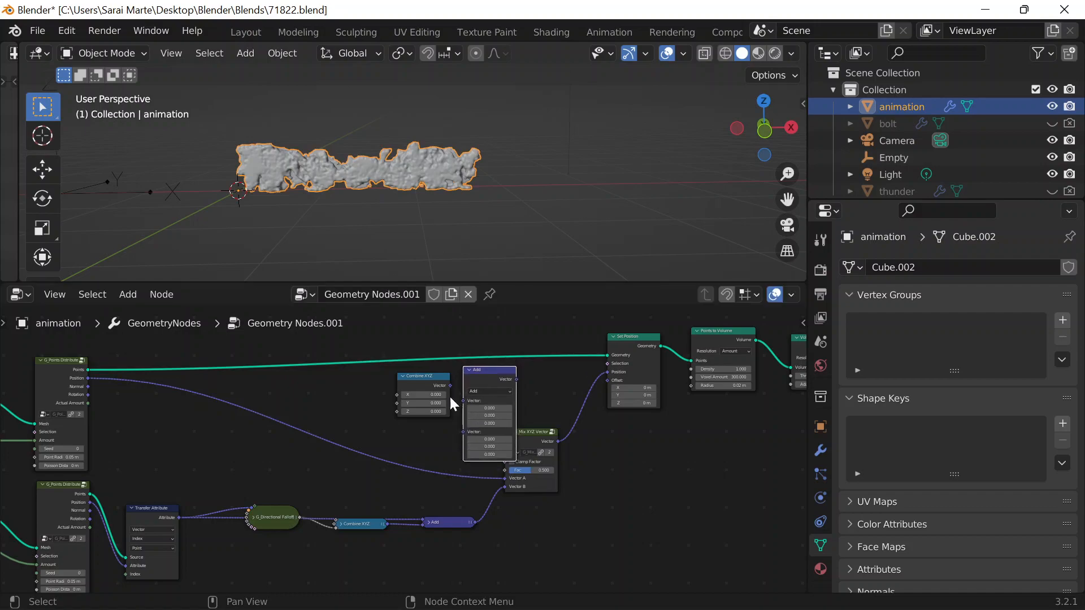
Step: Duplicate the G_Directional Falloff node and place the copy above the original
scroll(274, 485, "up", 2)
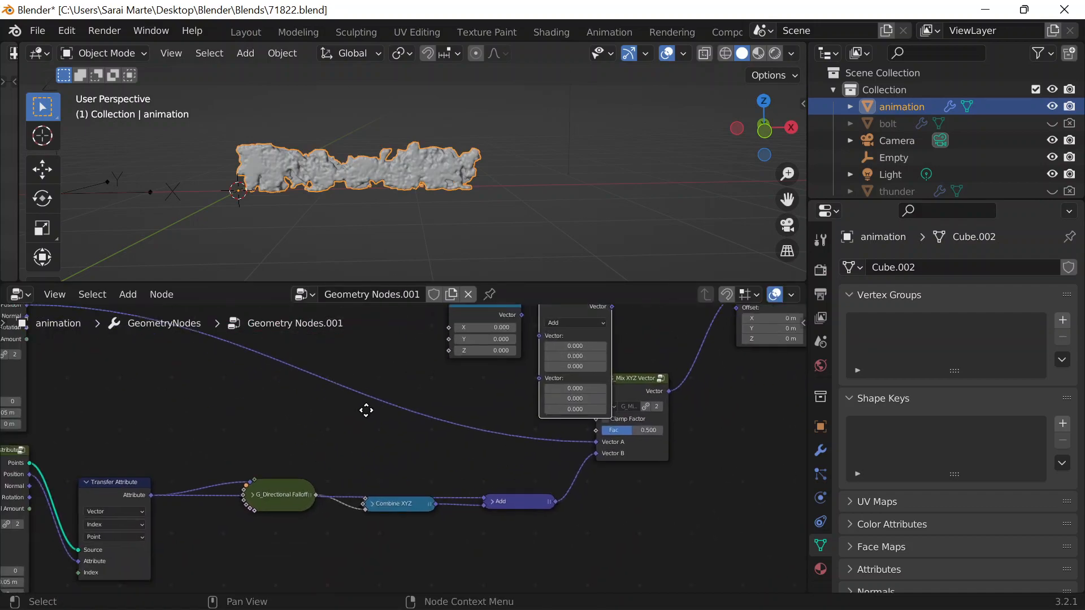
left_click(287, 480)
key("shift+d")
left_click(335, 392)
middle_click_drag(387, 405, 341, 520)
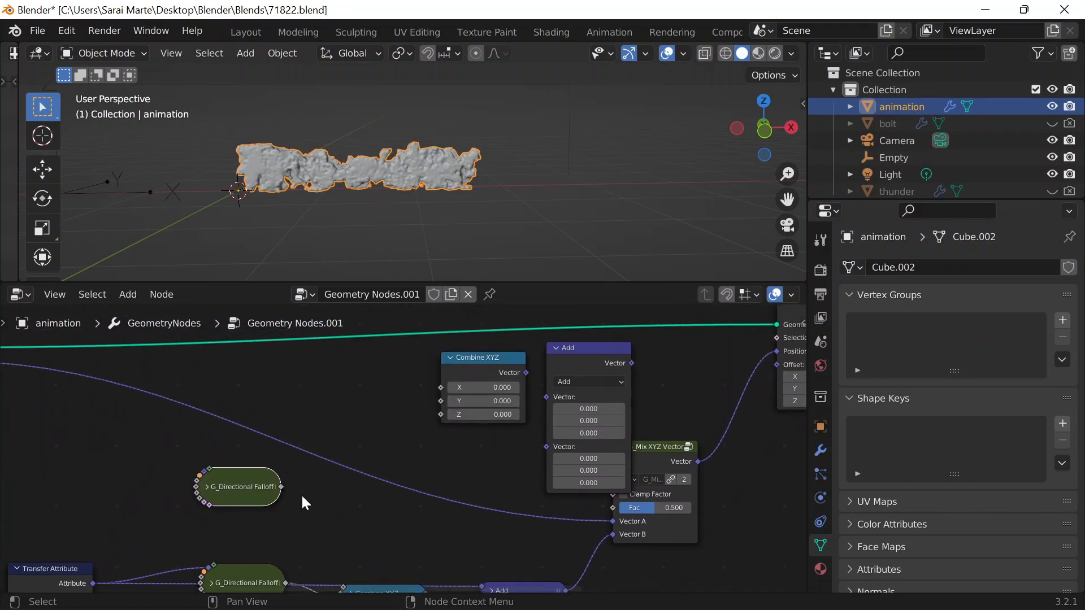
Step: Connect the duplicated falloff to the new Combine XYZ node's Z input and the combined vector to the Add node's second input
middle_click_drag(356, 422, 414, 455)
left_click_drag(279, 510, 501, 447)
left_click_drag(531, 409, 663, 474)
left_click_drag(468, 400, 612, 481)
left_click_drag(630, 382, 579, 384)
Step: Connect the upper G_Points Distribute Position to the Add node's first Vector, and the Add output to Vector A of G_Mix XYZ Vector
middle_click_drag(79, 383, 173, 391)
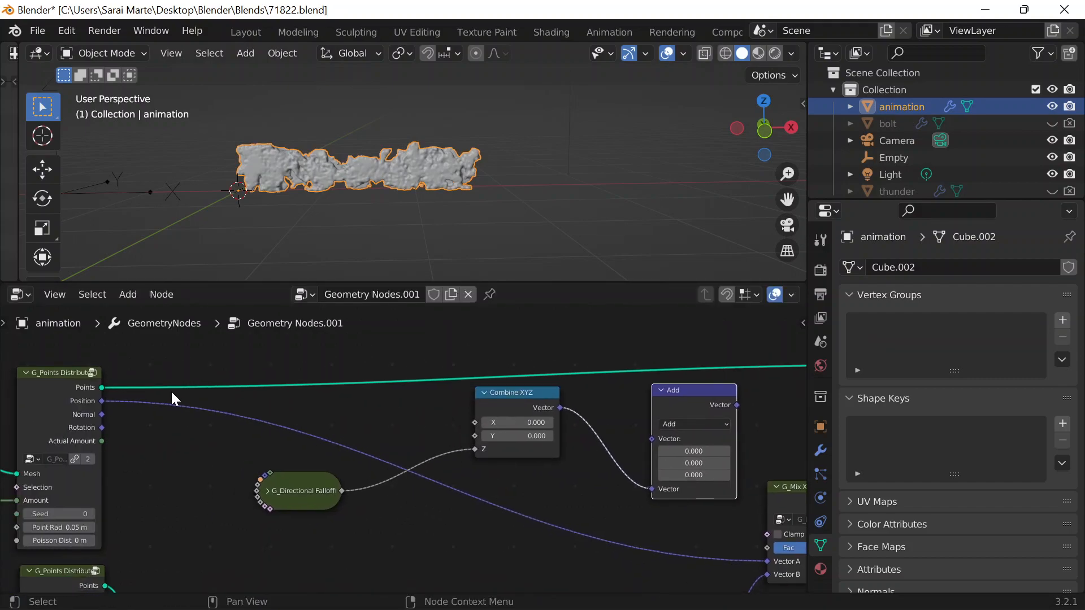
left_click_drag(100, 400, 659, 441)
left_click_drag(660, 390, 610, 383)
middle_click_drag(715, 429, 573, 403)
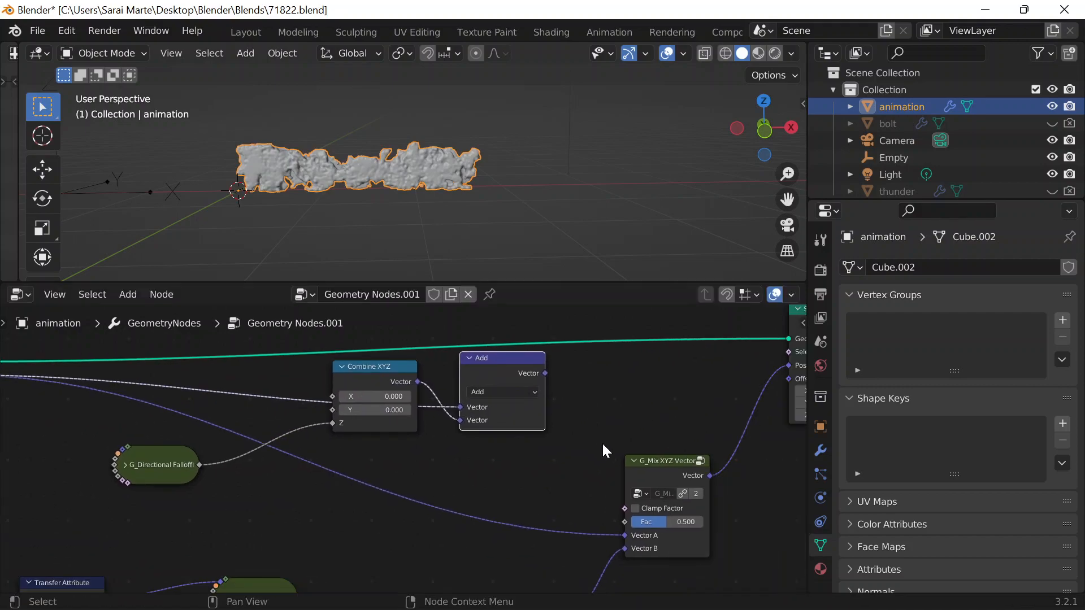
left_click_drag(631, 537, 544, 411)
left_click_drag(544, 375, 622, 540)
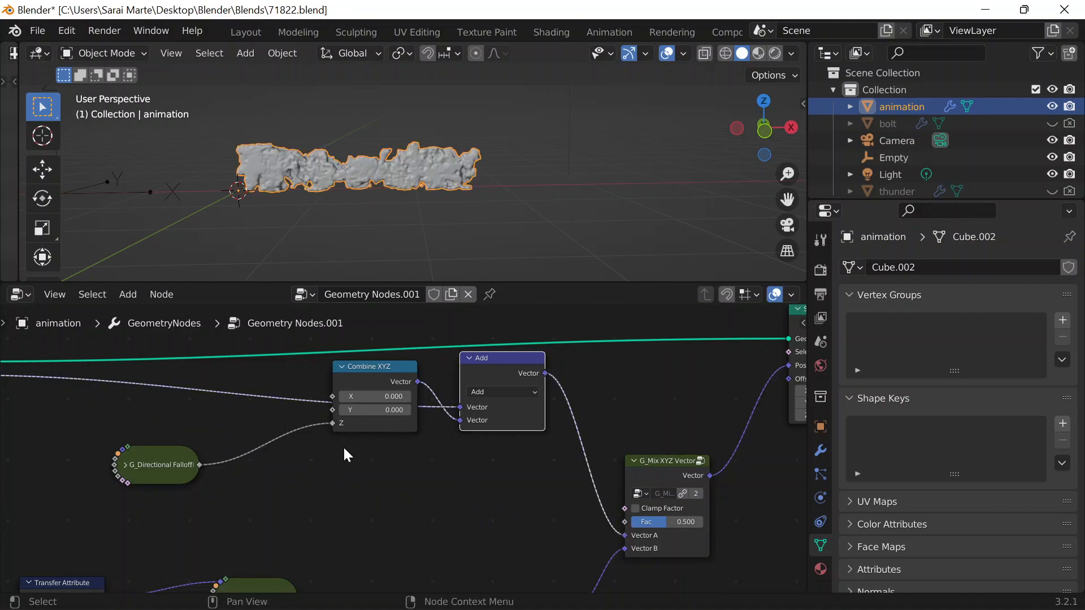
Step: Rearrange the upper Add and Combine XYZ nodes and collapse Combine XYZ
middle_click_drag(346, 447, 474, 460)
left_click_drag(499, 382, 416, 406)
mouse_move(619, 389)
left_mouse_down()
mouse_move(538, 449)
mouse_move(600, 394)
left_mouse_up()
left_click_drag(409, 405, 433, 443)
left_click(410, 441)
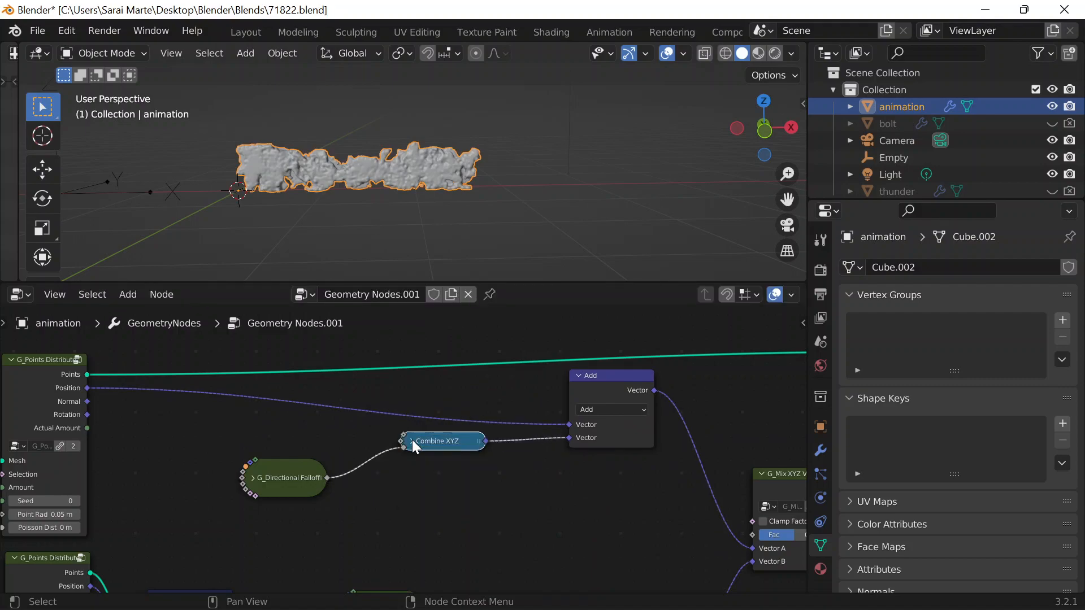
Step: Shift the lower G_Directional Falloff and Combine XYZ nodes closer to Transfer Attribute to make room before the Add node
middle_click_drag(501, 492, 502, 438)
middle_click_drag(566, 484, 455, 427)
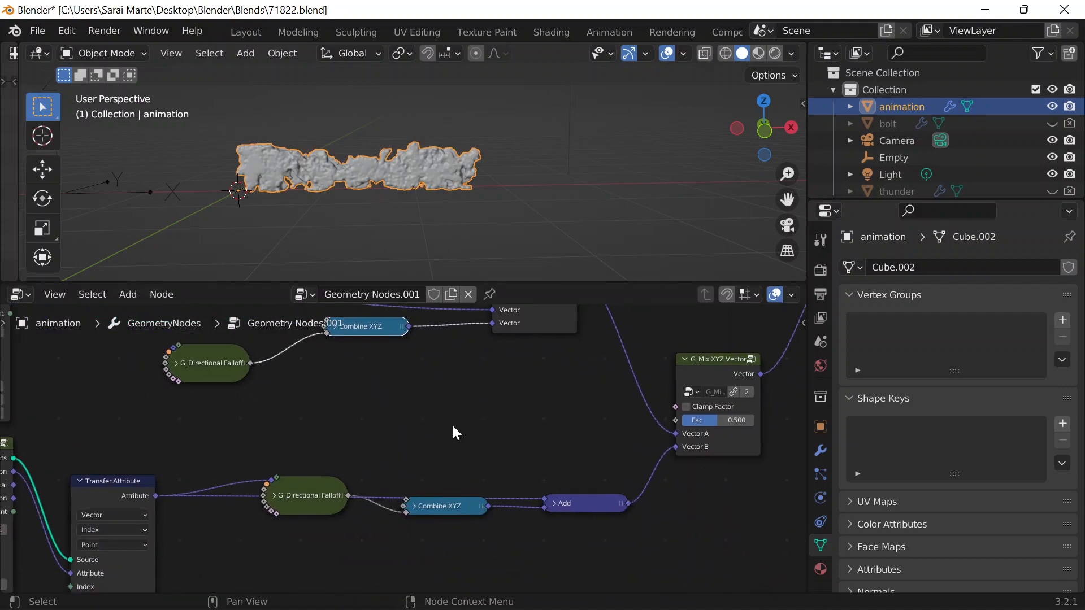
left_click_drag(305, 494, 250, 501)
left_click_drag(438, 505, 350, 505)
Step: Add a Map Range node and place it below the link between the lower Combine XYZ and Add nodes
left_click(428, 441)
key("shift+a")
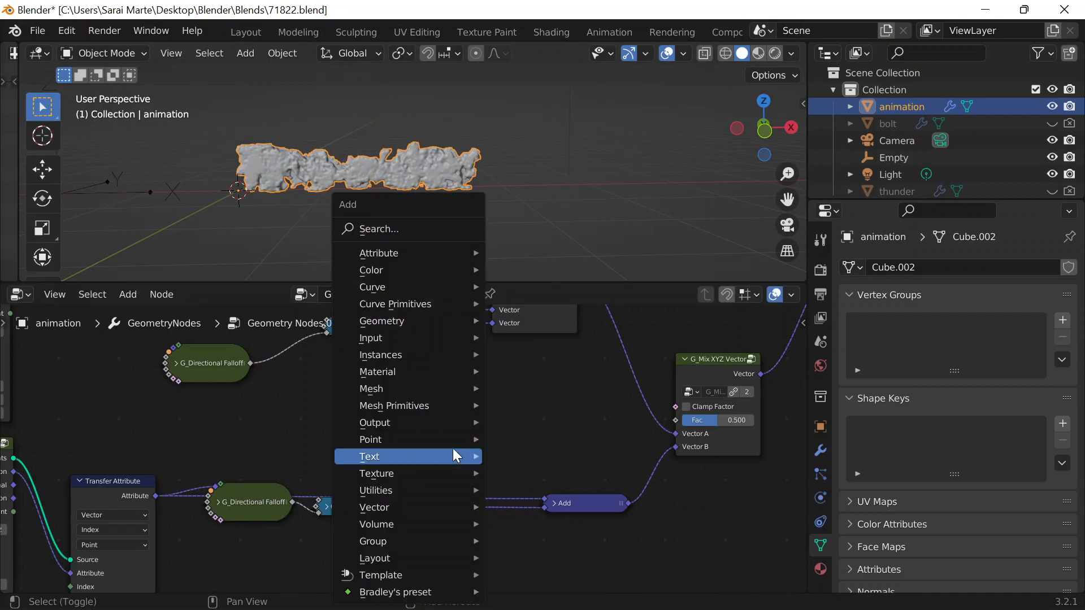
left_click(408, 229)
type("map")
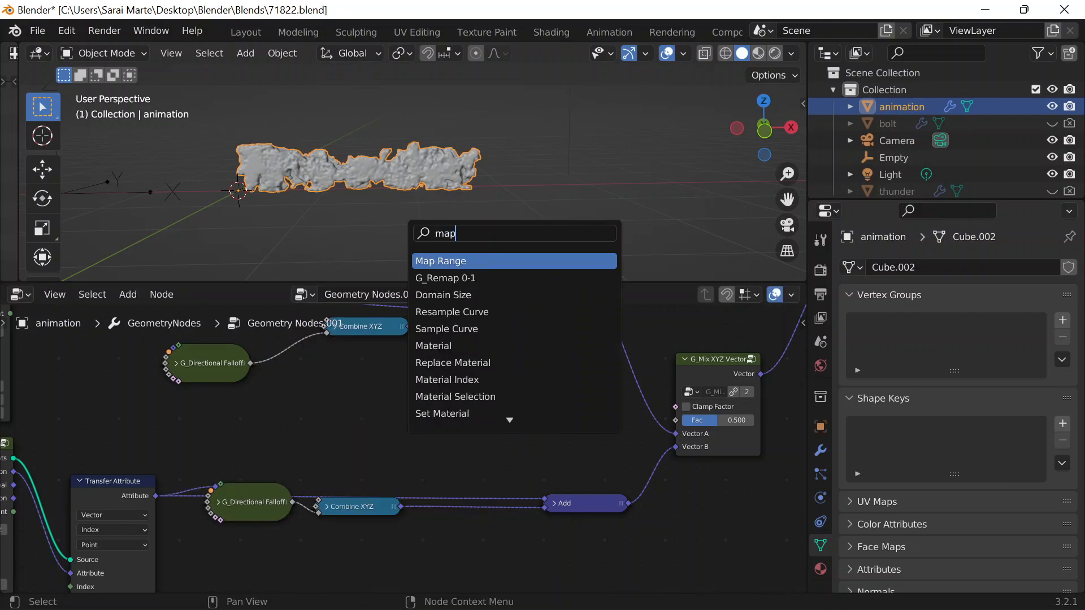
key("Return")
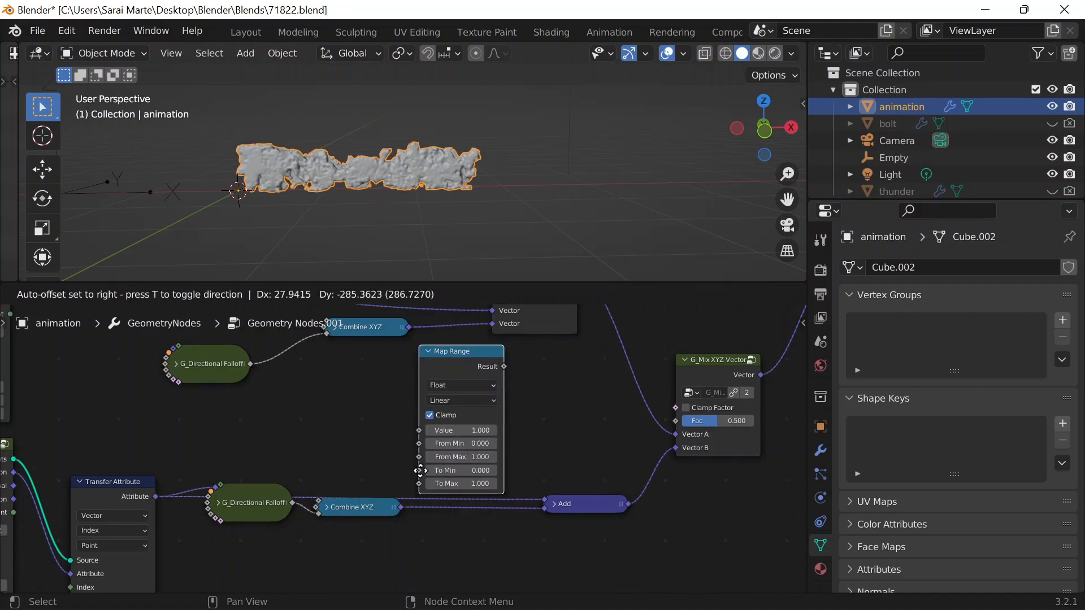
left_click(415, 487)
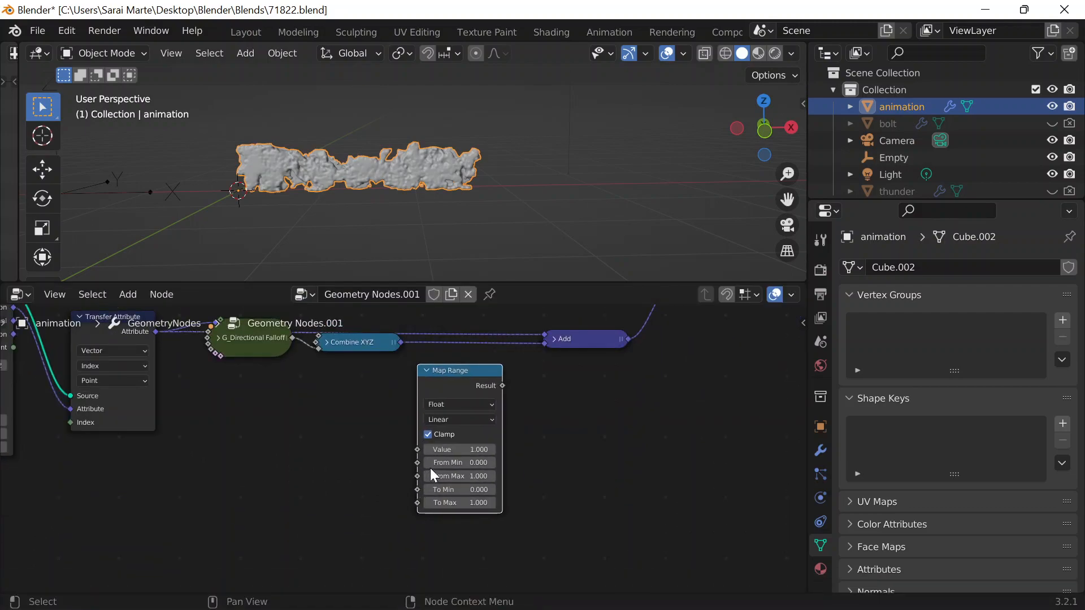
Step: Add a Float Curve node and place it on the far side of the G_Mix XYZ Vector node
middle_click_drag(368, 424, 342, 474)
middle_click_drag(529, 445, 530, 467)
key("shift+a")
left_click(396, 222)
type("float c")
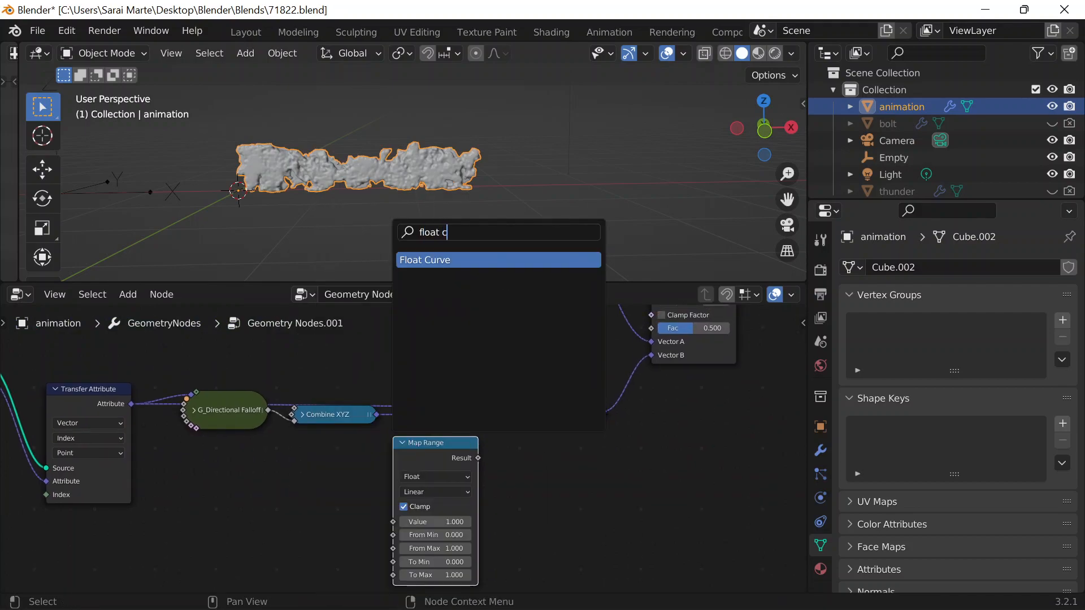
key("Return")
left_click(656, 515)
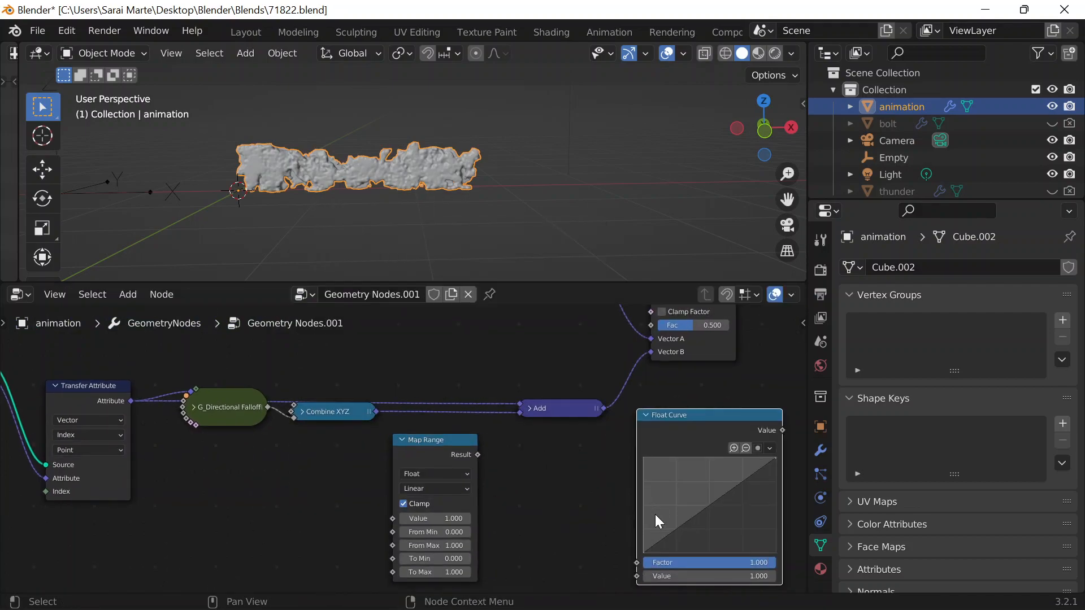
middle_click_drag(532, 382, 336, 547)
middle_click_drag(594, 524, 522, 451)
key("g")
left_click(658, 320)
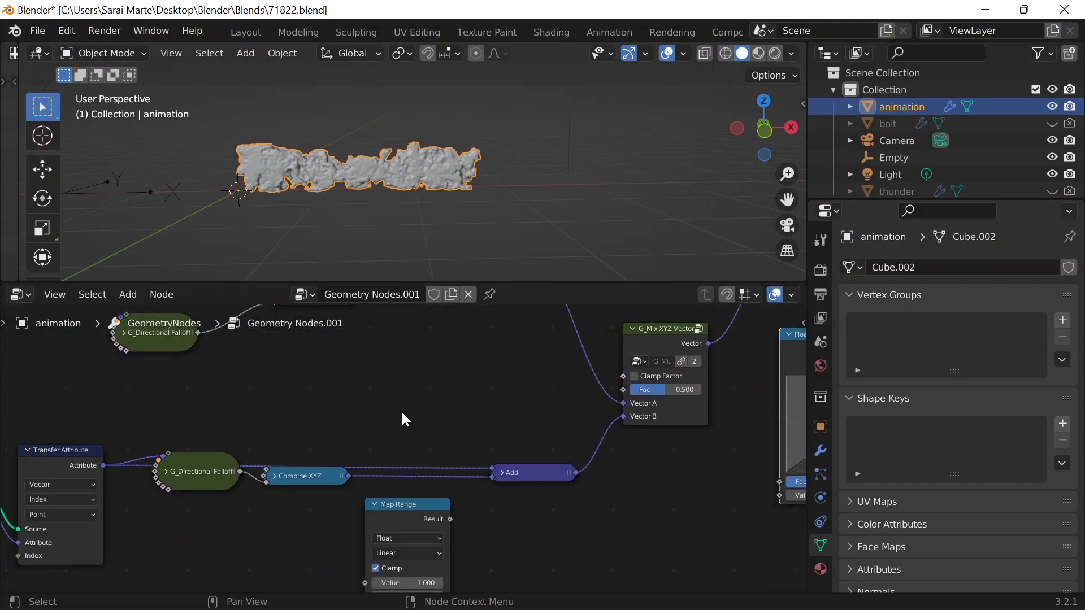
Step: Nudge the Map Range node up closer to the lower Combine XYZ node, and check the Combine XYZ inputs before collapsing it again
middle_click_drag(429, 398, 496, 366)
scroll(394, 443, "up", 4)
left_click_drag(505, 481, 504, 465)
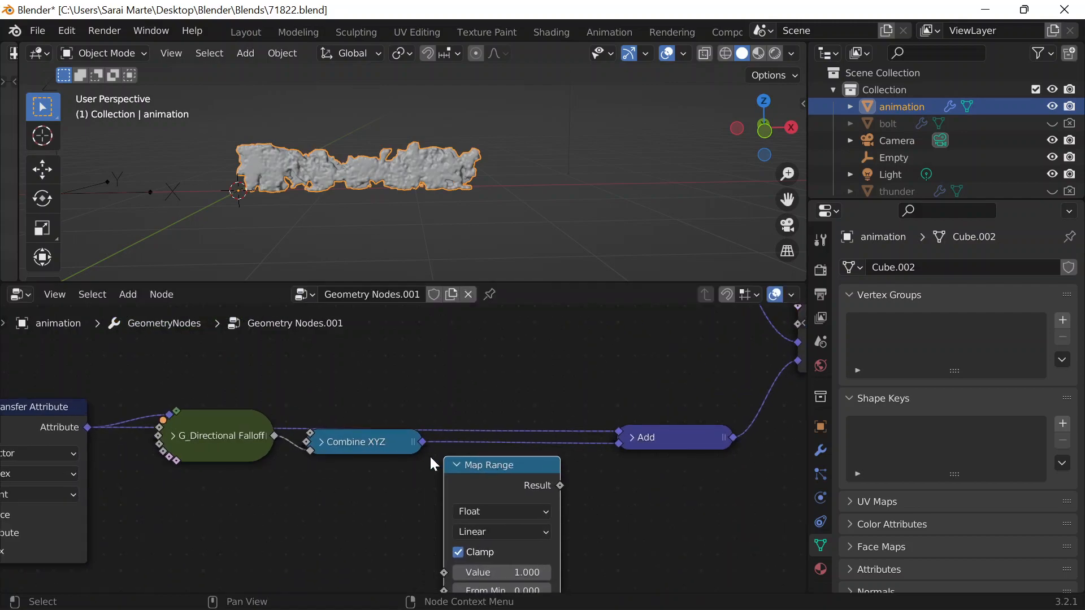
left_click(323, 443)
key("h")
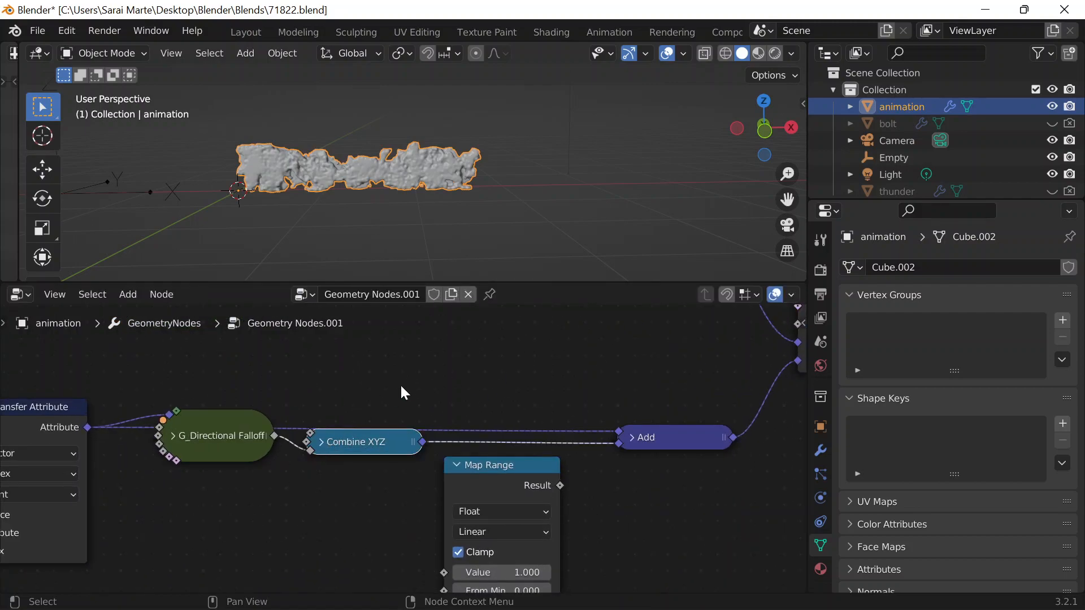
Step: Open the recent file 71722.blend in a separate Blender window and select its animation text object
middle_click_drag(393, 389, 396, 484)
mouse_move(705, 592)
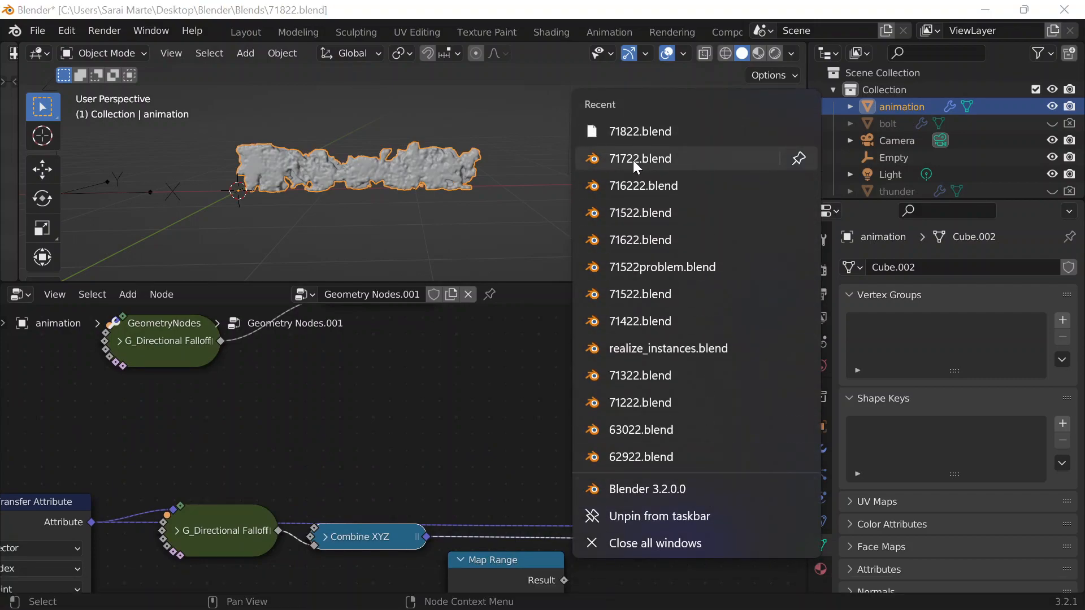
left_click(634, 162)
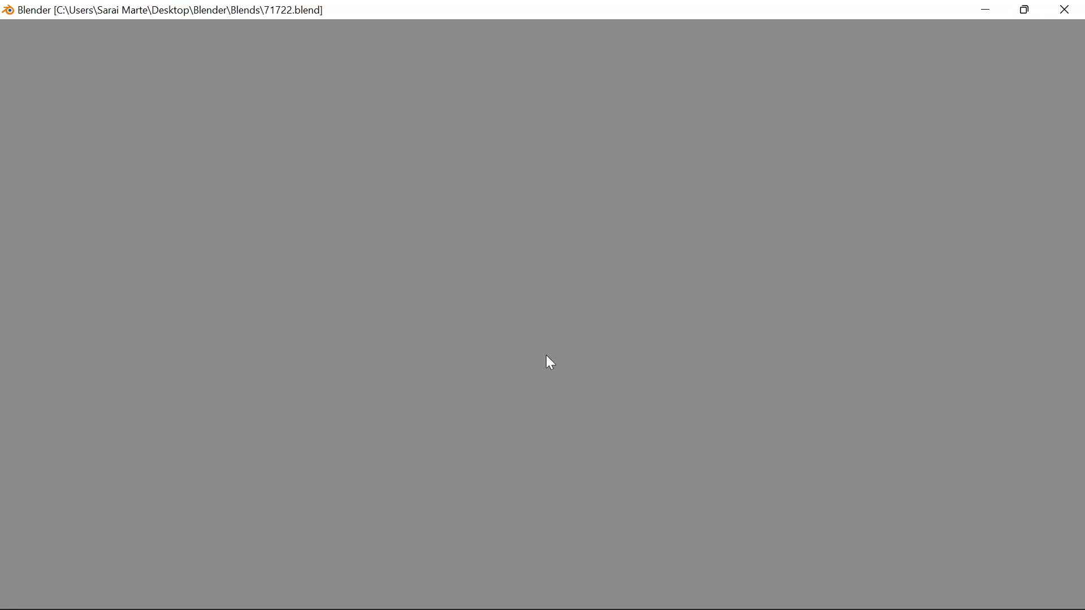
scroll(641, 25, "down", 4)
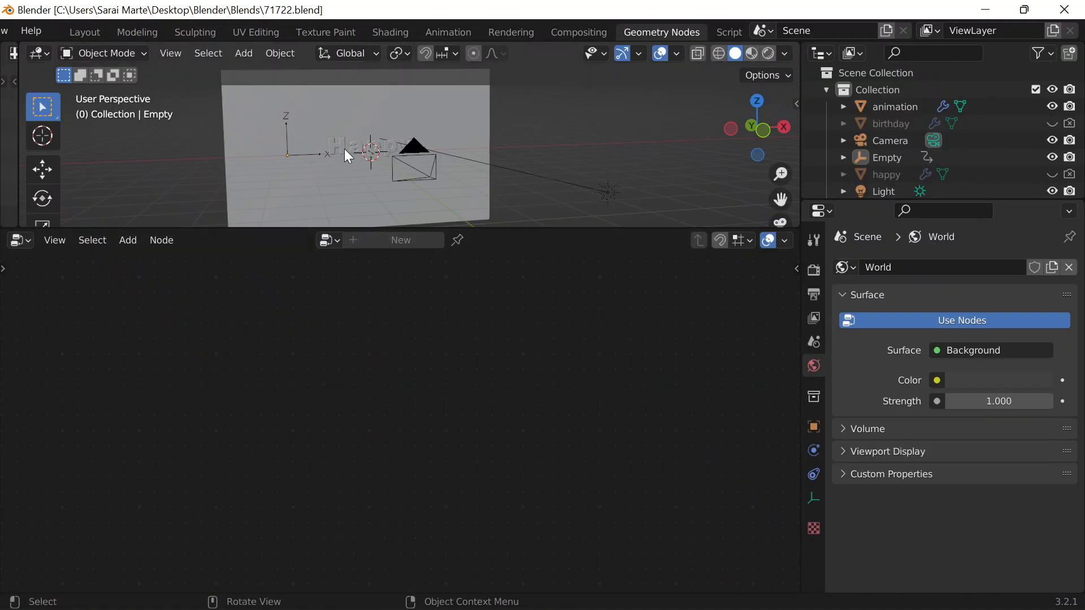
left_click(345, 150)
scroll(389, 405, "up", 2)
scroll(392, 382, "down", 3)
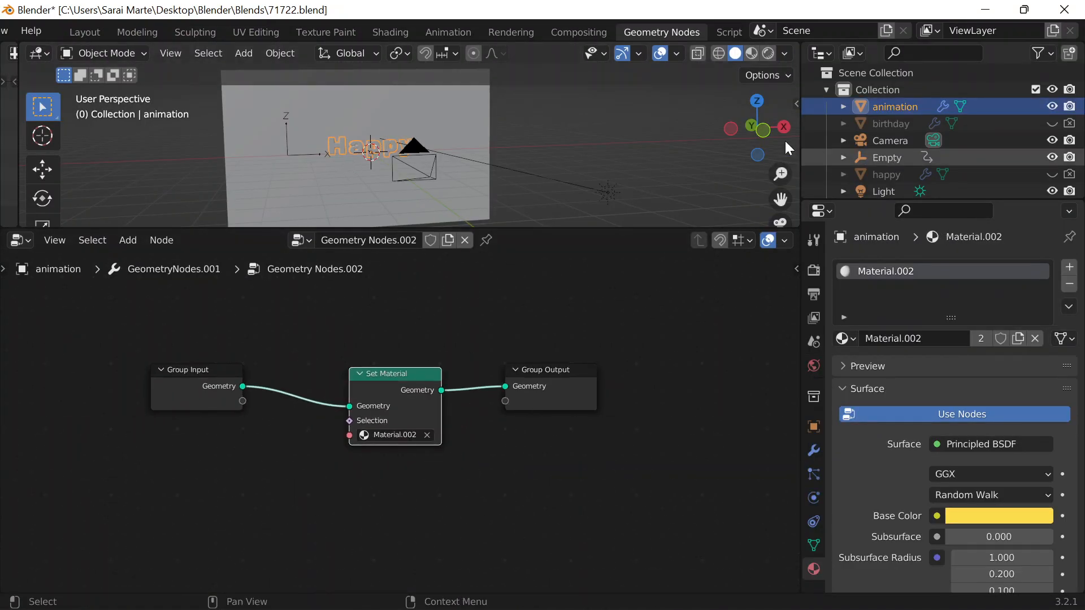
Step: Show the animation object's Geometry Nodes.001 modifier tree in 71722.blend and locate the falloff chain after Transfer Attribute
left_click(814, 450)
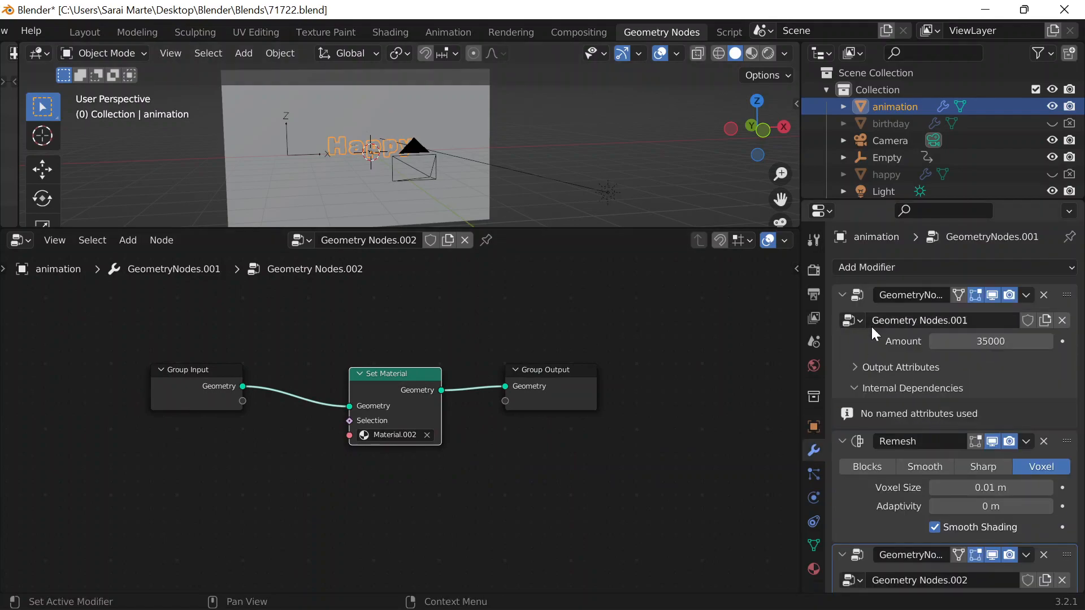
left_click(872, 321)
scroll(554, 375, "down", 4)
scroll(364, 431, "down", 2)
middle_click_drag(199, 447, 189, 348)
scroll(674, 340, "up", 6)
scroll(441, 372, "up", 3)
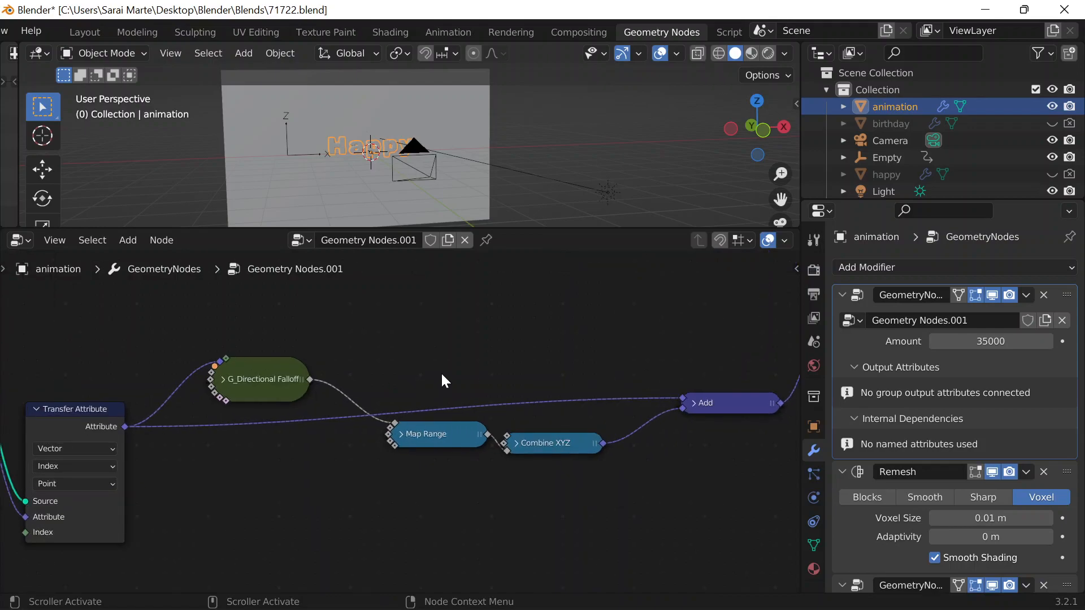
scroll(441, 373, "up", 2)
Step: Expand the reference G_Directional Falloff and Map Range nodes and examine their settings and the links through Combine XYZ to Add
left_click(316, 376)
left_click(109, 298)
left_click(75, 301)
mouse_move(78, 308)
left_mouse_down()
mouse_move(102, 304)
mouse_move(59, 298)
left_mouse_up()
middle_click_drag(375, 418, 368, 349)
left_click_drag(365, 322, 333, 328)
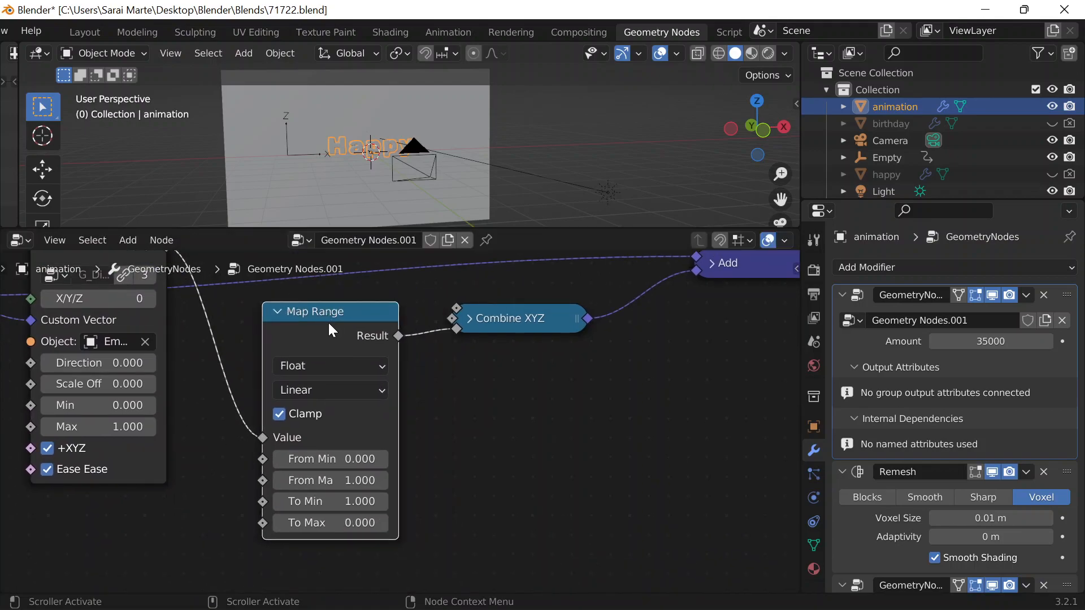
middle_click_drag(229, 321, 234, 357)
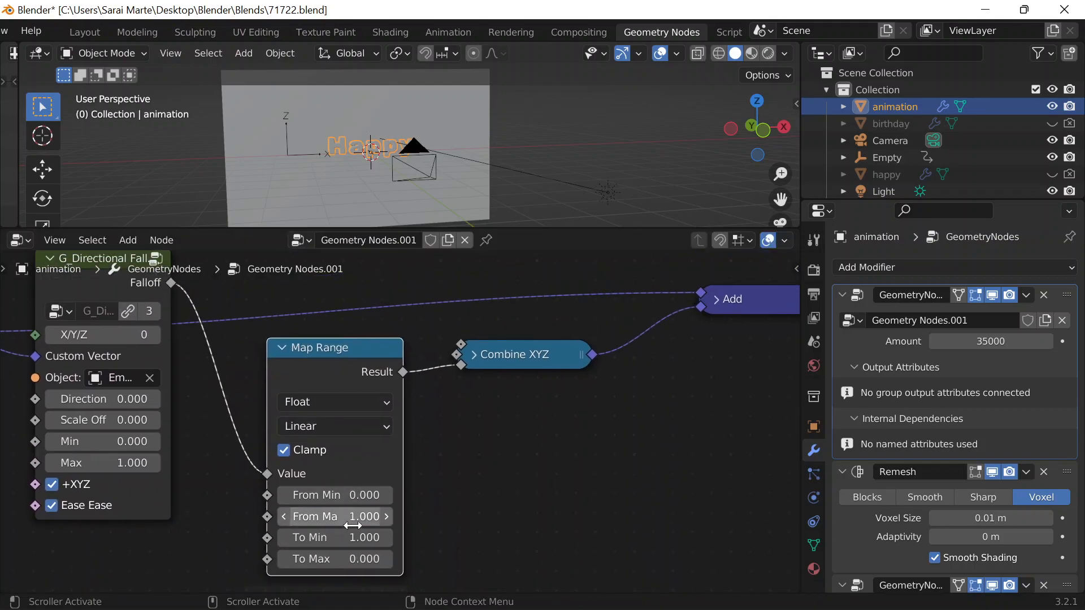
left_click(478, 354)
left_click_drag(507, 358, 508, 353)
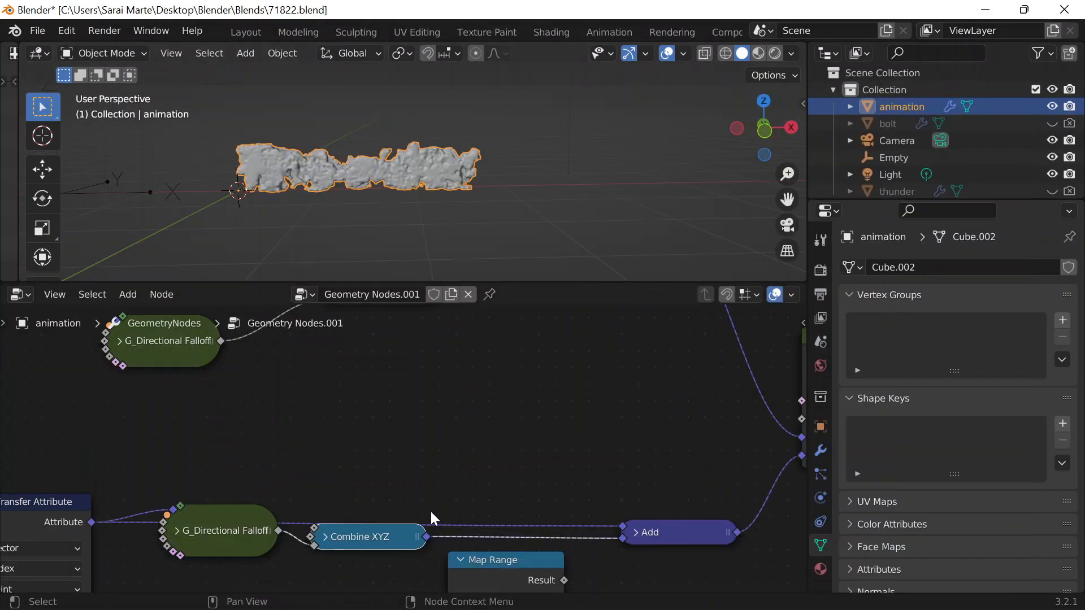
Step: In 71822.blend, move the lower Combine XYZ beside Add, expand G_Directional Falloff, and insert Map Range between the falloff and Combine XYZ
middle_click_drag(429, 510, 534, 354)
key("g")
left_click(365, 437)
left_click_drag(392, 374, 573, 397)
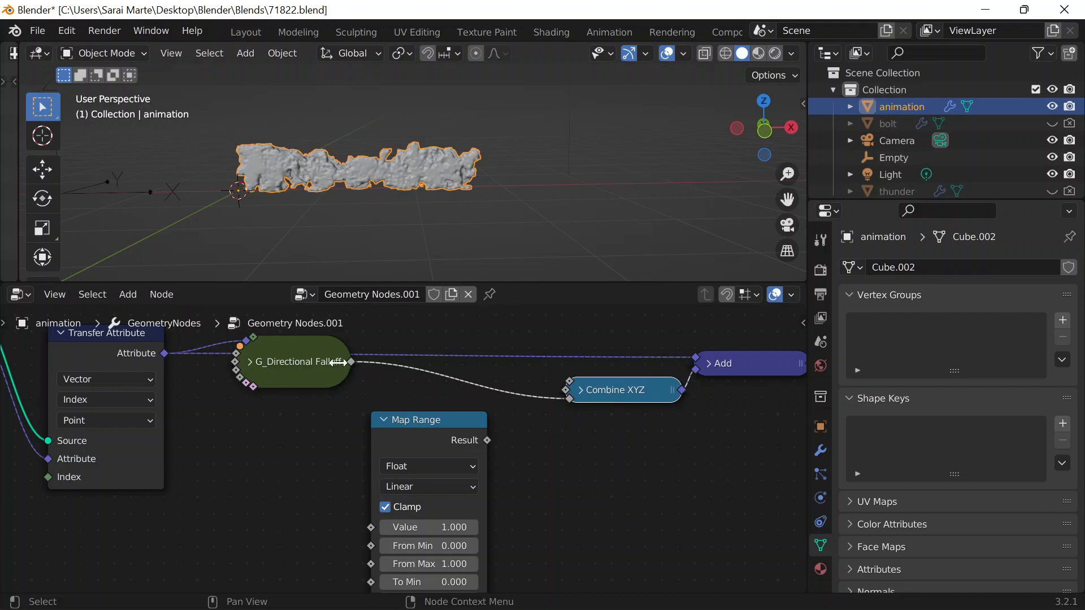
left_click(262, 361)
left_click_drag(427, 428, 449, 387)
Step: Set the Map Range node's To Min to 1 and To Max to 0, and expand the Combine XYZ node
left_click(486, 524)
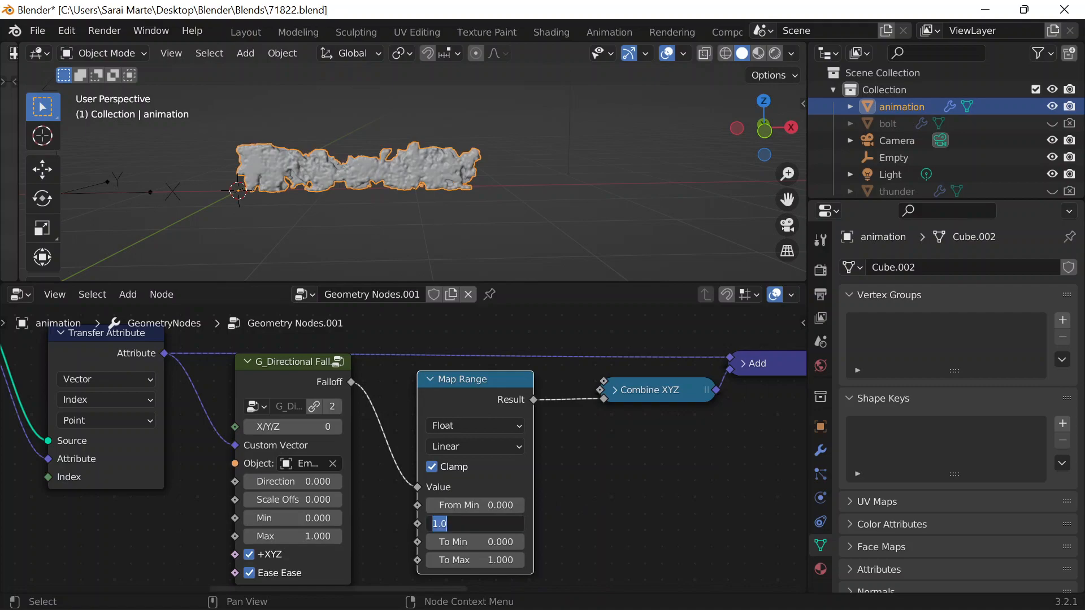
left_click(479, 542)
type("1")
key("Return")
left_click(480, 560)
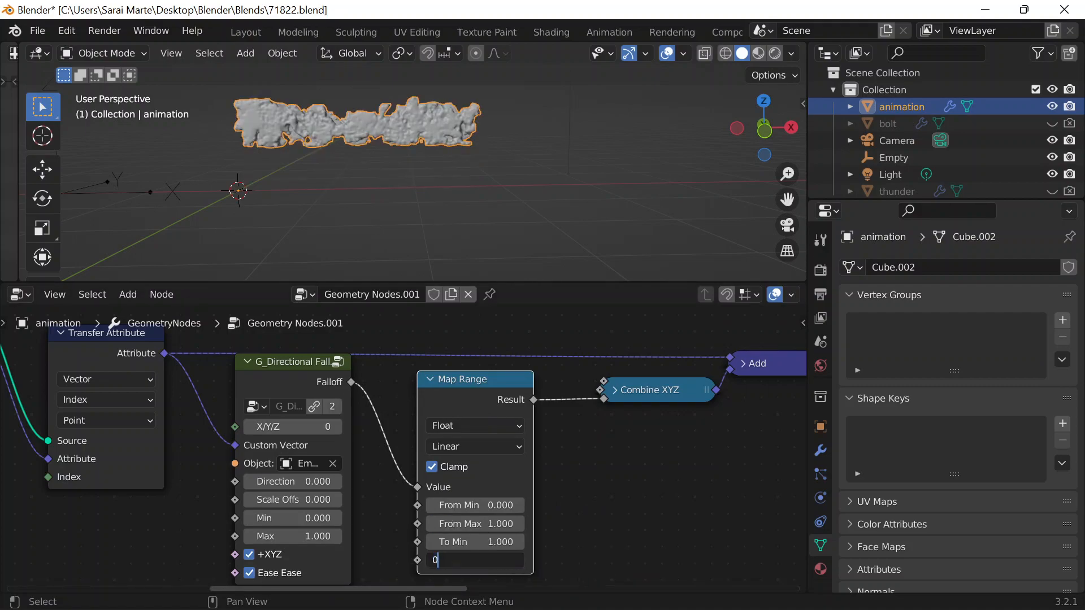
key("Return")
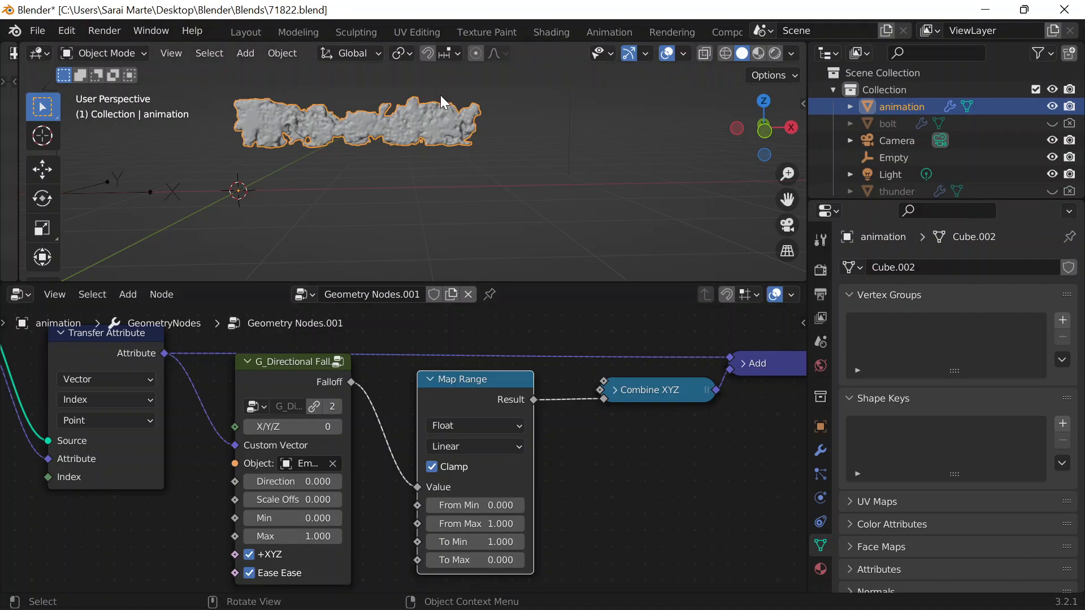
left_click(616, 390)
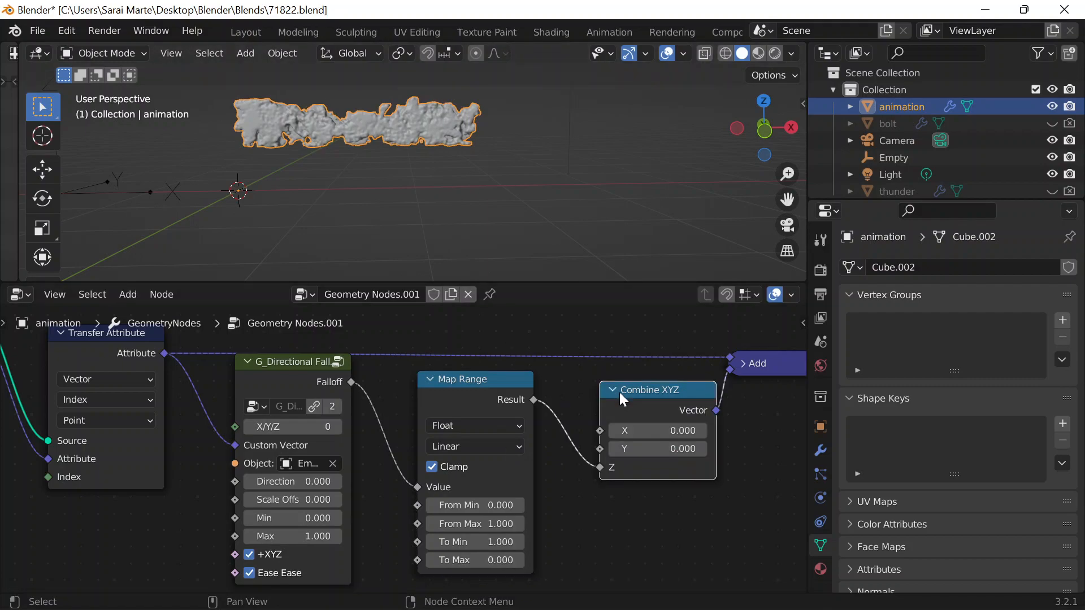
Step: Switch to the 71722.blend reference file and examine how the Map Range, Combine XYZ and Add nodes are connected
left_click(424, 376)
left_click(430, 380)
left_click(438, 378)
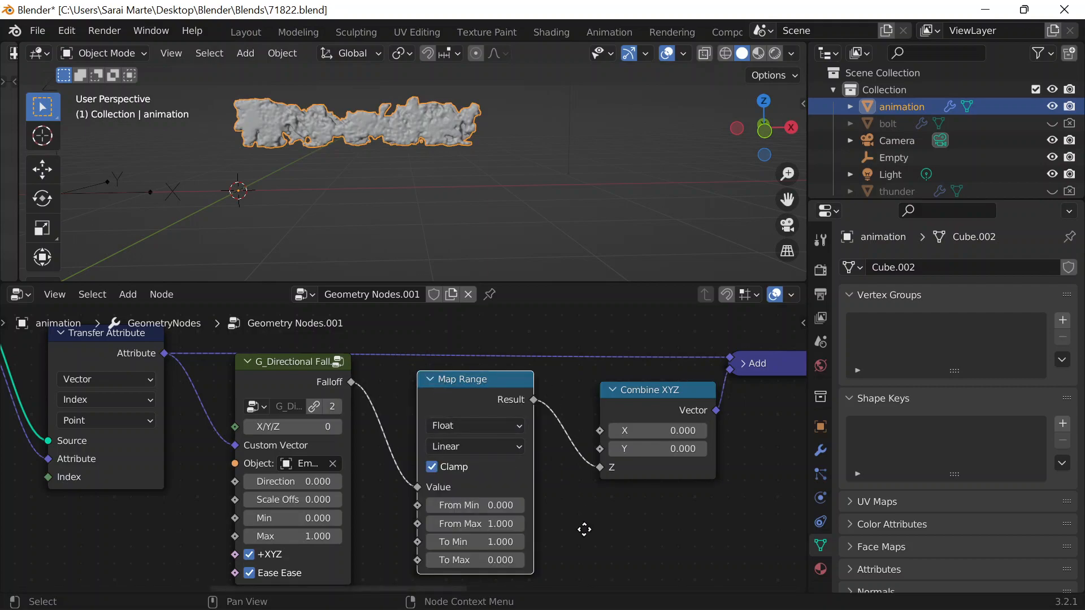
middle_click_drag(584, 528, 534, 527)
left_click(698, 586)
left_click(768, 516)
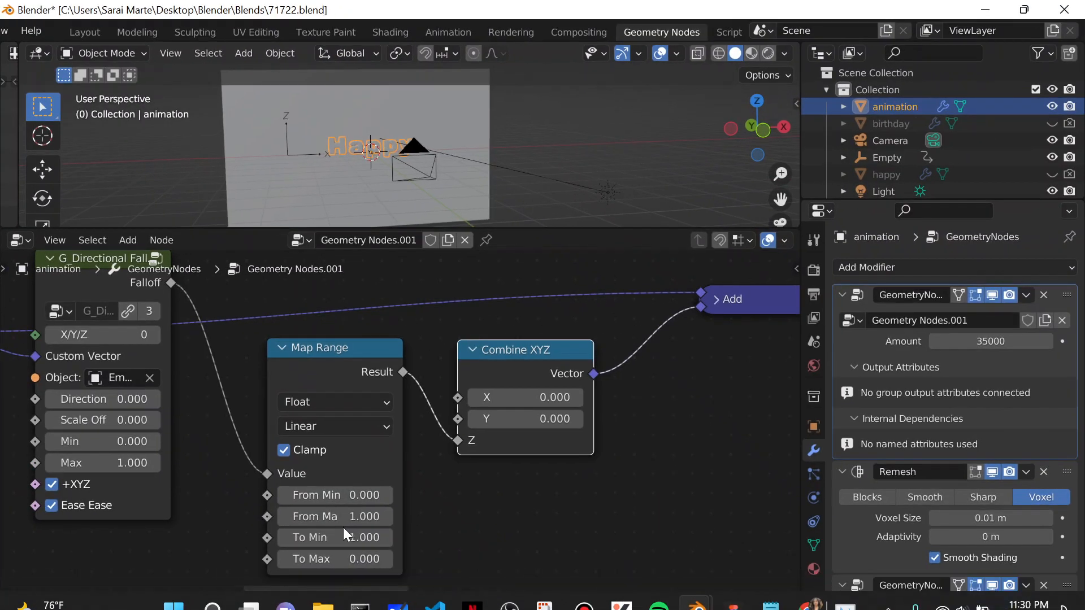
middle_click_drag(696, 334, 554, 400)
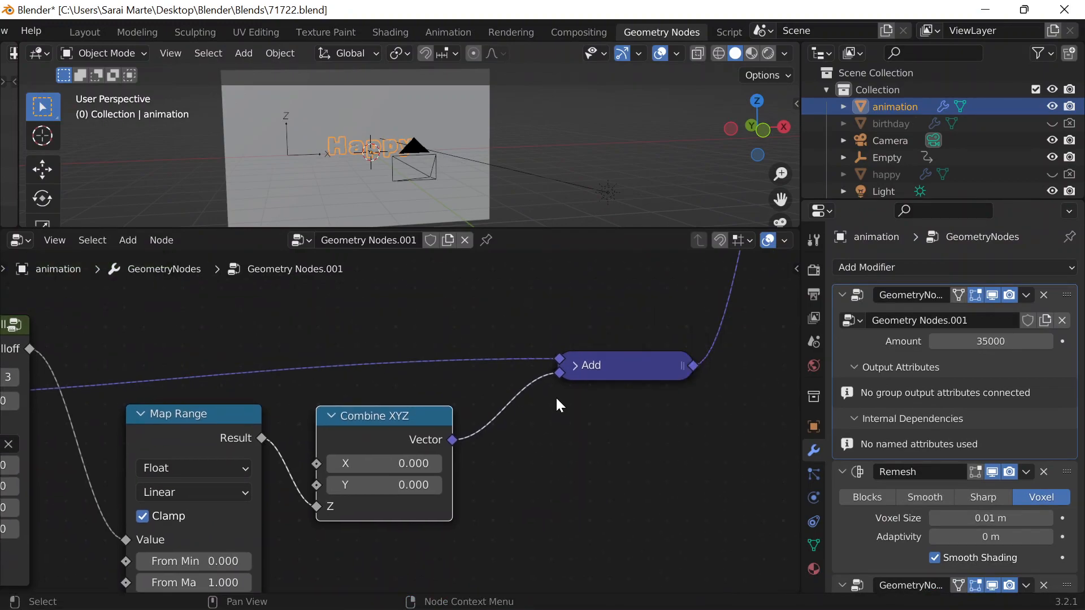
left_click(573, 364)
left_click(573, 363)
left_click(576, 360)
left_click(576, 360)
Step: Examine the Transfer Attribute chain and the settings of the G_Directional Falloff node in the reference node tree
middle_click_drag(363, 320, 525, 355)
scroll(526, 355, "down", 5)
left_click_drag(239, 380, 232, 498)
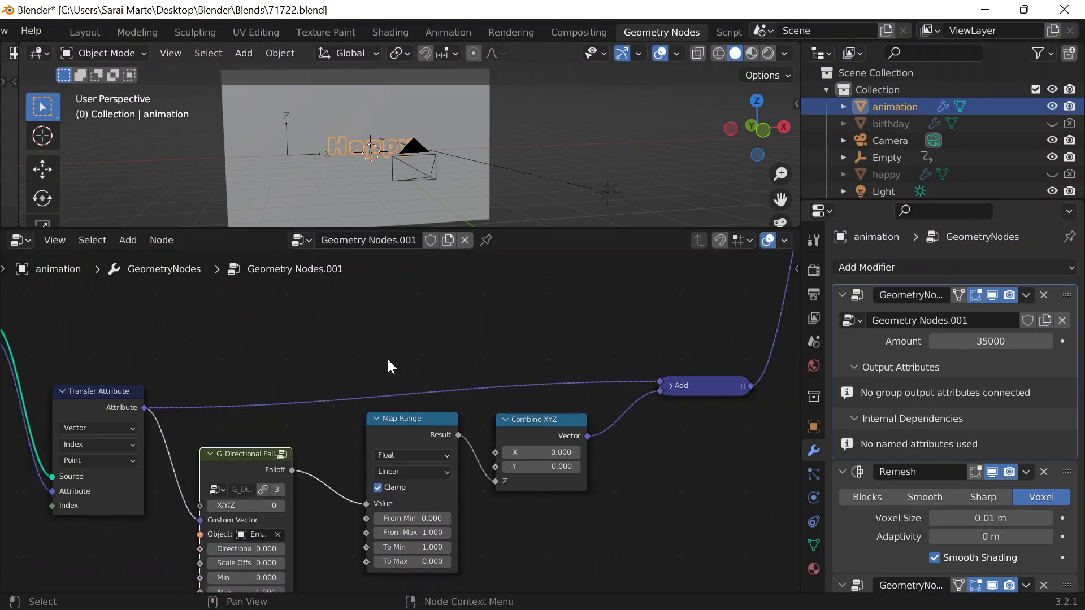
scroll(382, 385, "down", 5)
middle_click_drag(381, 360, 418, 524)
scroll(287, 368, "up", 1)
scroll(287, 368, "up", 1)
middle_click_drag(287, 368, 327, 474)
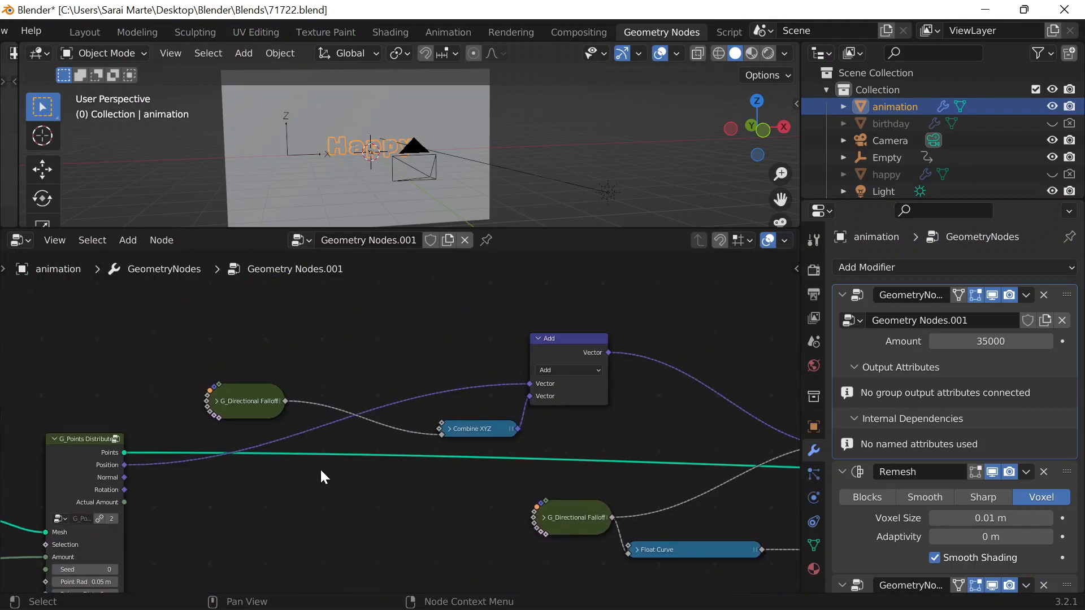
left_click(222, 400)
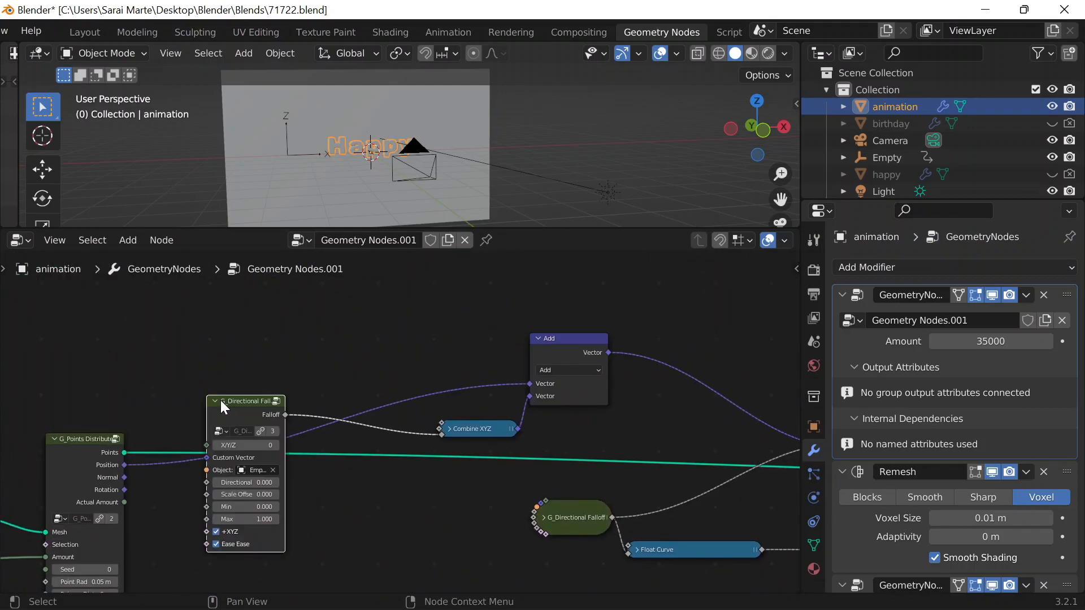
left_click(219, 400)
left_click(219, 400)
left_click(219, 400)
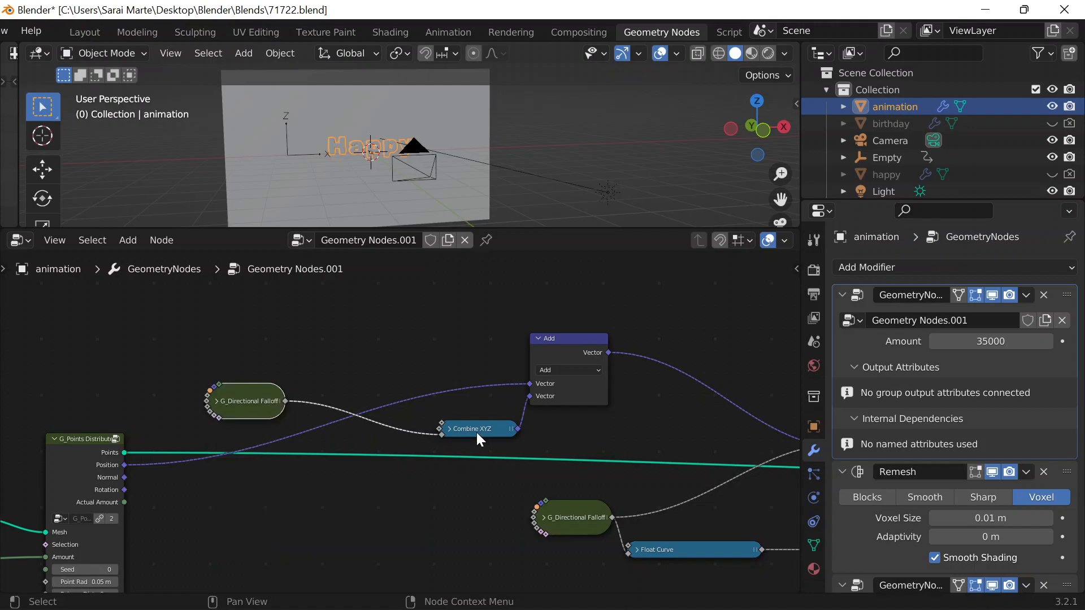
Step: Examine how the Combine XYZ, Add and G_Directional Falloff nodes feed the G_Mix XYZ Vector node in the reference
left_click(449, 428)
left_click_drag(458, 432, 430, 412)
left_click(429, 406)
left_click_drag(556, 342, 599, 299)
middle_click_drag(628, 396, 228, 312)
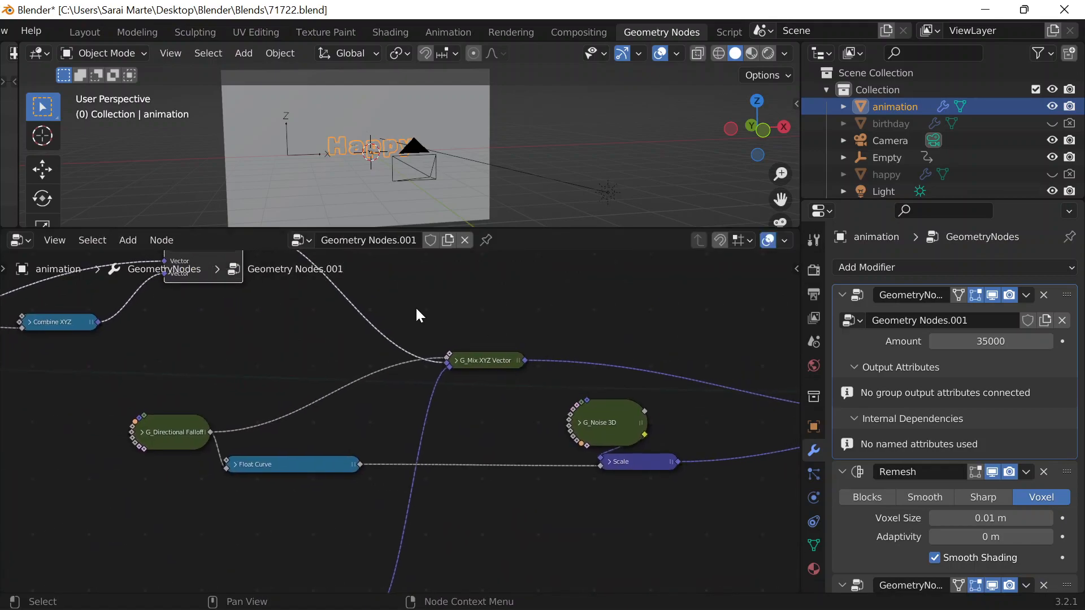
left_click(455, 360)
middle_click_drag(377, 361, 479, 304)
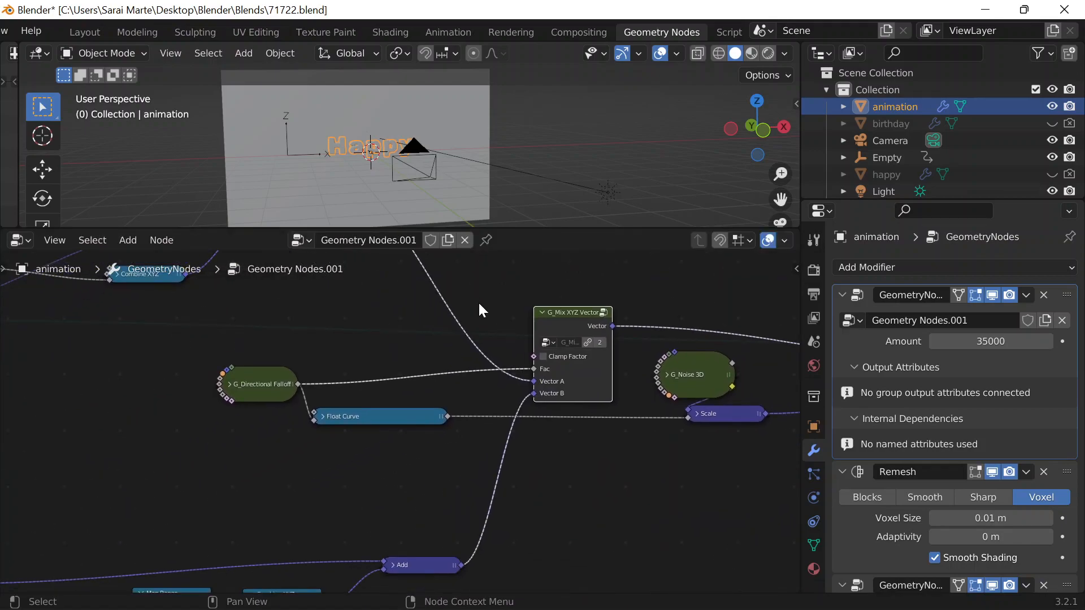
left_click_drag(290, 370, 287, 348)
middle_click_drag(224, 393, 324, 426)
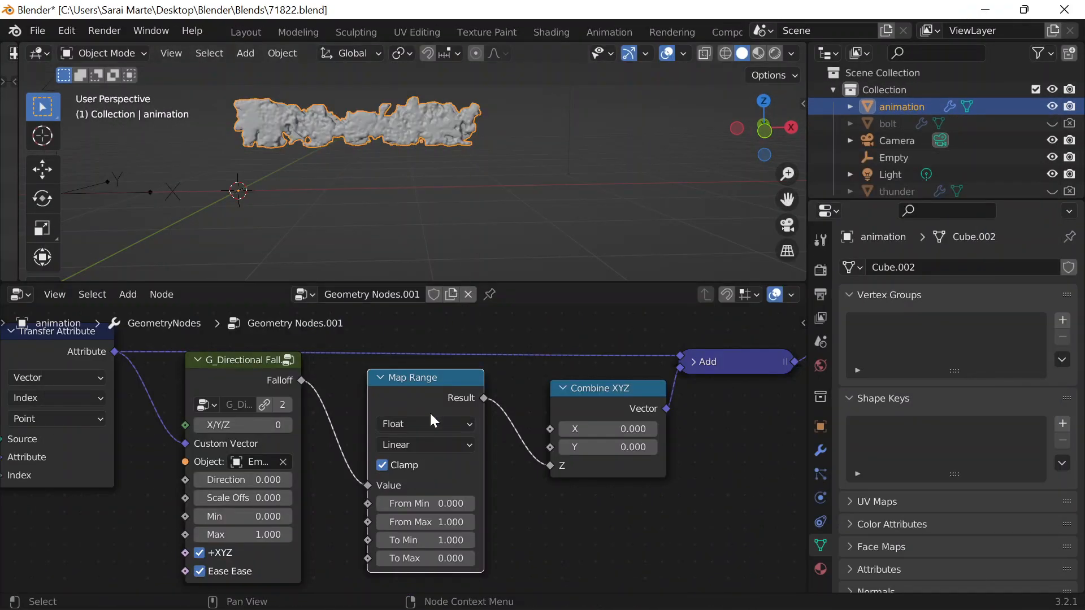
Step: In 71822.blend, duplicate the collapsed G_Directional Falloff node and connect its Falloff output to the Fac input of G_Mix XYZ Vector
scroll(429, 411, "down", 2)
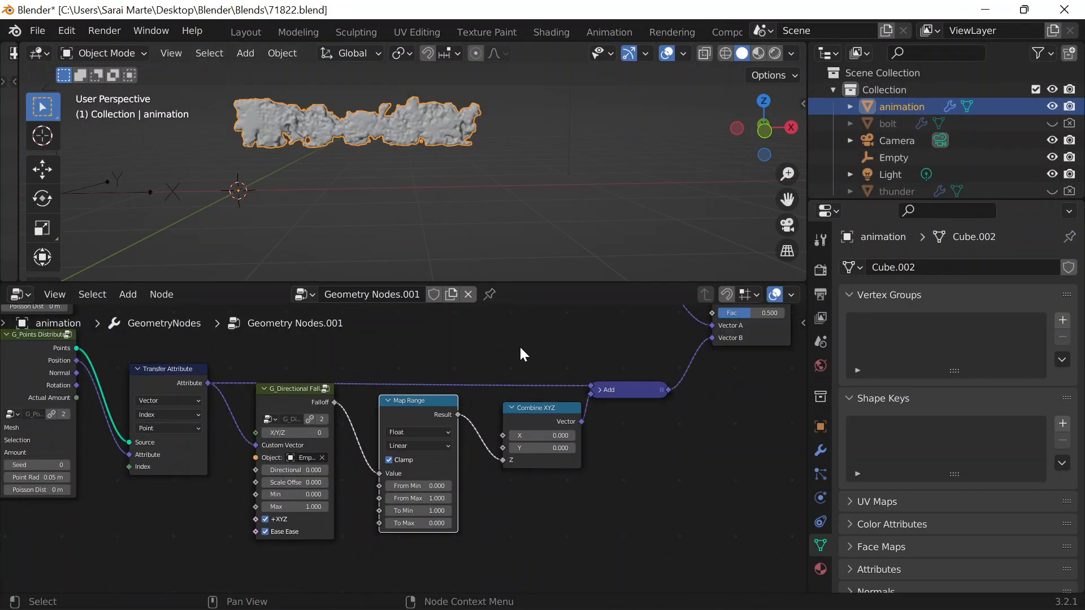
middle_click_drag(517, 345, 368, 464)
middle_click_drag(379, 390, 388, 408)
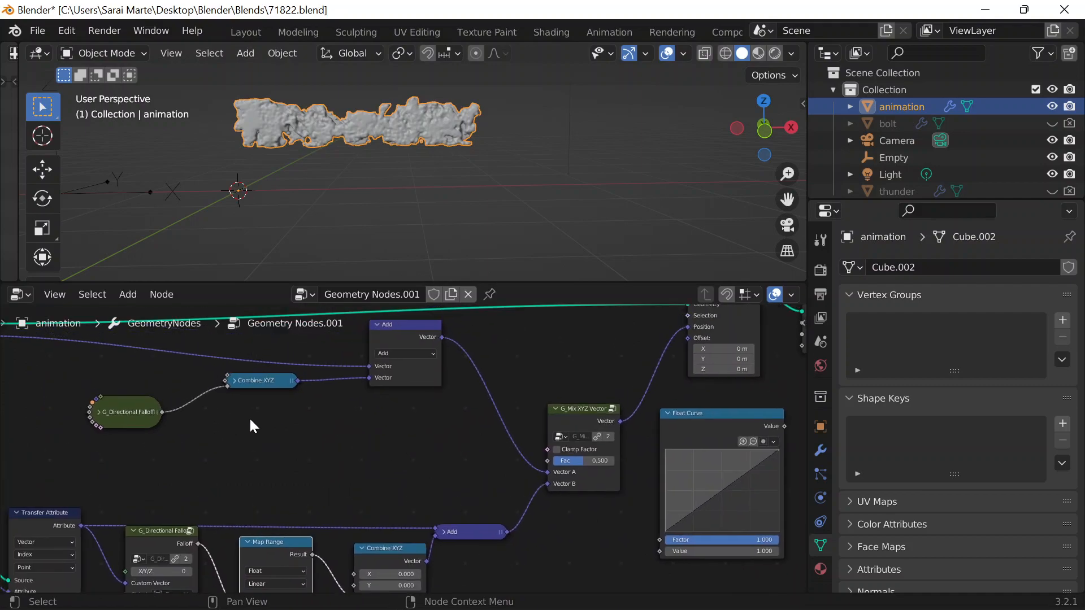
scroll(475, 454, "up", 5)
scroll(475, 454, "down", 1)
middle_click_drag(295, 448, 419, 440)
left_click(160, 379)
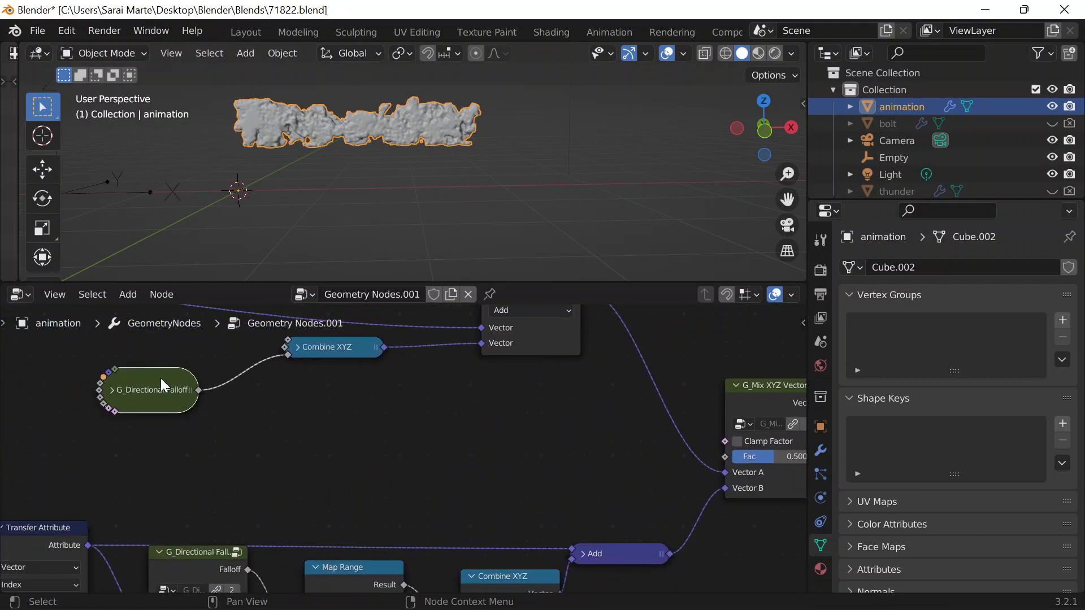
key("shift+d")
left_click(572, 415)
middle_click_drag(655, 439, 436, 427)
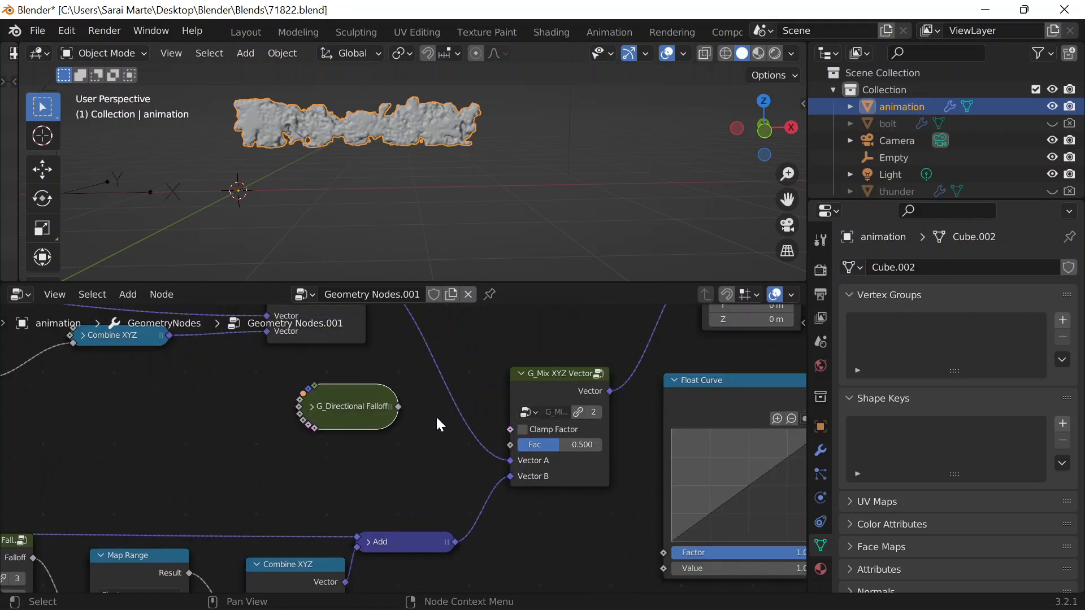
left_click_drag(397, 408, 511, 445)
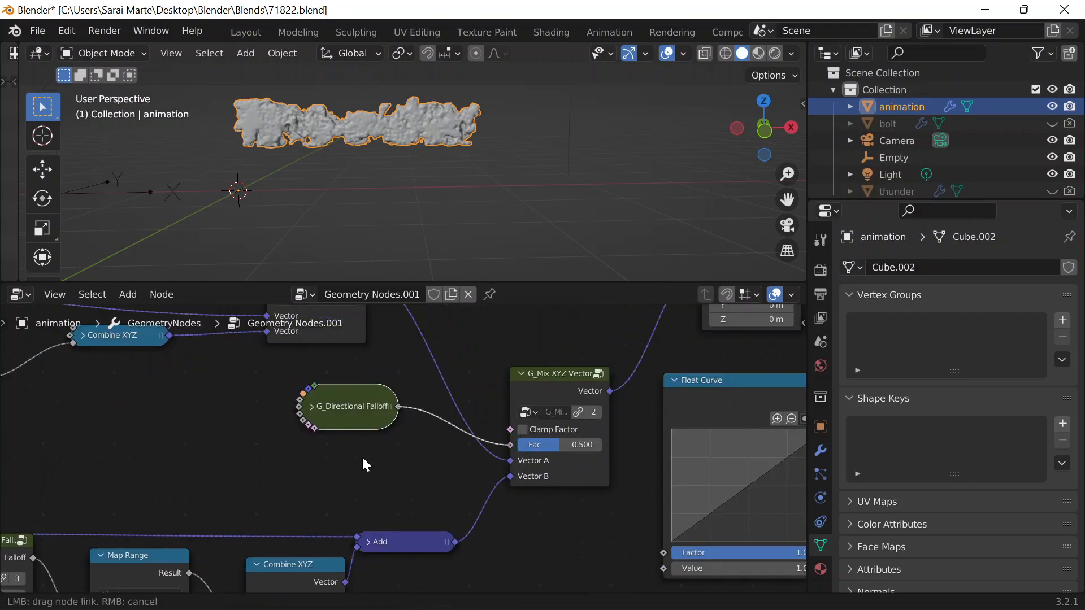
Step: Check the duplicated G_Directional Falloff node's settings, collapse it and move it farther from G_Mix XYZ Vector
left_click(312, 407)
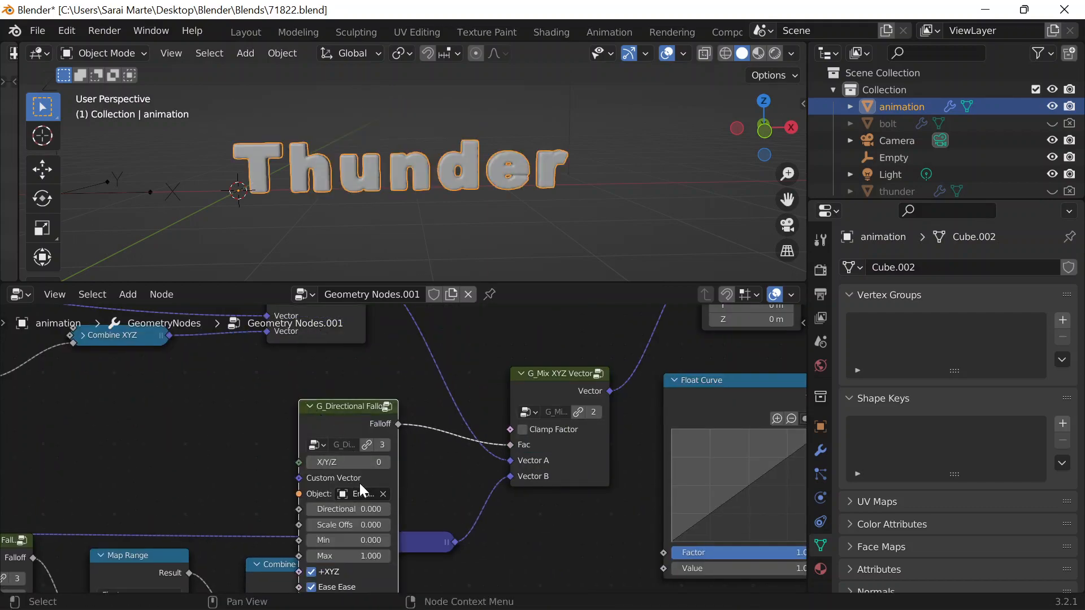
left_click(308, 405)
left_click_drag(307, 401, 182, 402)
middle_click_drag(607, 411, 503, 410)
Step: Switch to the 71722.blend reference and examine how Float Curve links the directional falloff to the Scale node
mouse_move(692, 609)
left_click(689, 584)
left_click(784, 504)
scroll(502, 393, "down", 1)
middle_click_drag(517, 370, 382, 381)
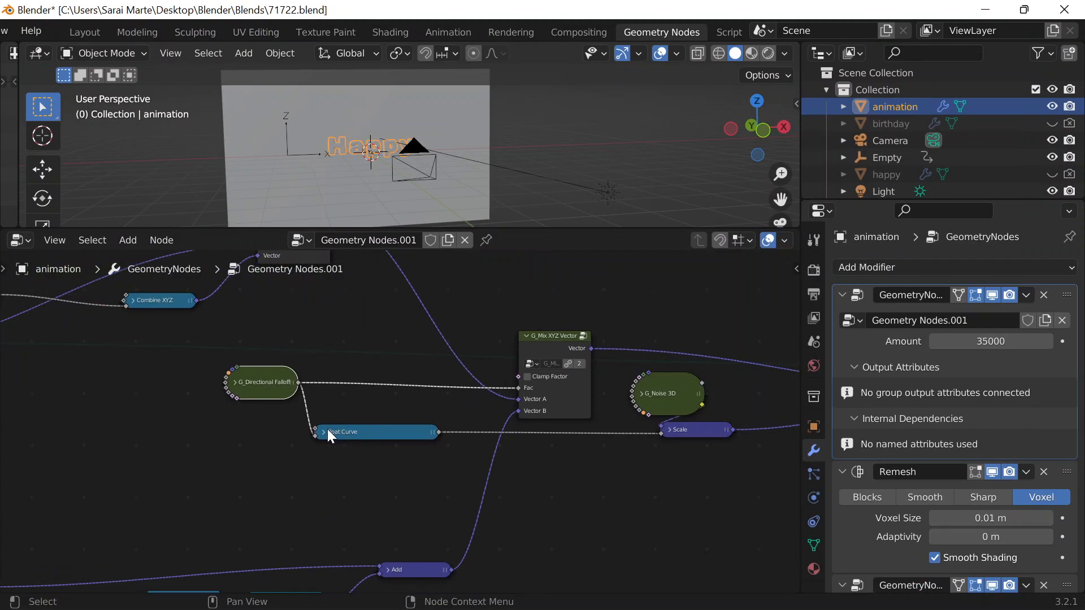
left_click(325, 431)
left_click(234, 380)
left_click(235, 382)
left_click_drag(332, 430, 337, 391)
left_click(327, 392)
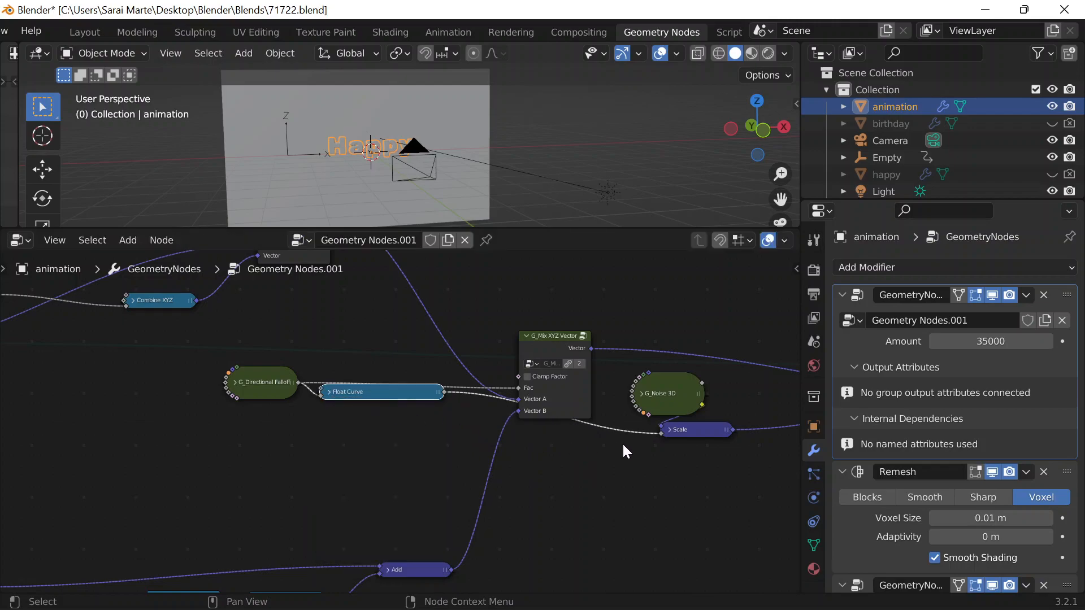
middle_click_drag(622, 443, 474, 443)
left_click_drag(554, 433, 644, 467)
left_click(480, 501)
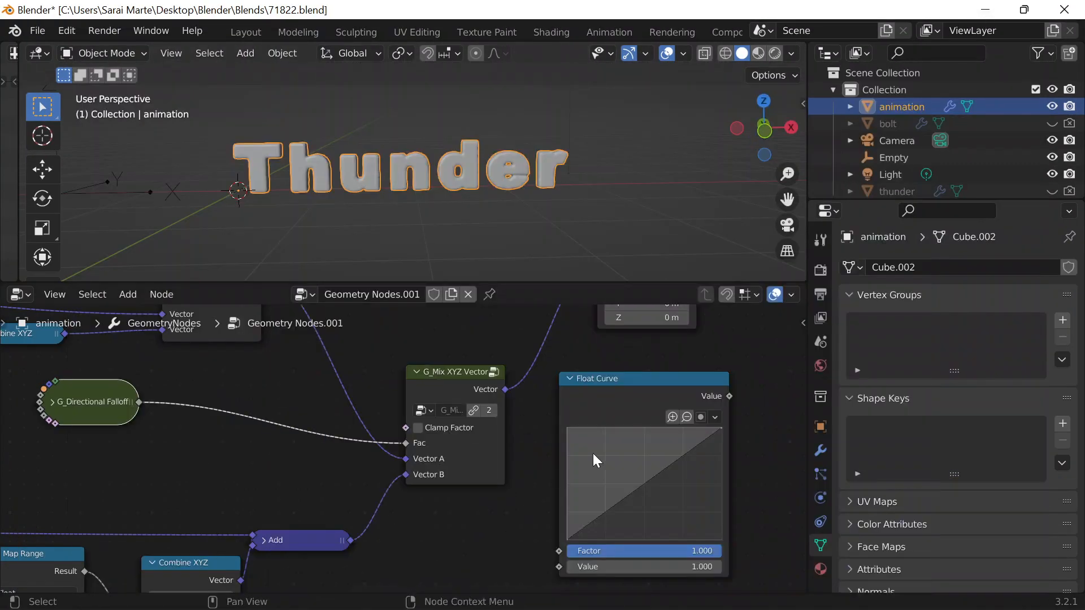
Step: Shape the Float Curve into an arch with a midpoint at 0.4939, 0.7625 and the end point at 1.0000, 0.0000
left_click_drag(649, 480, 644, 454)
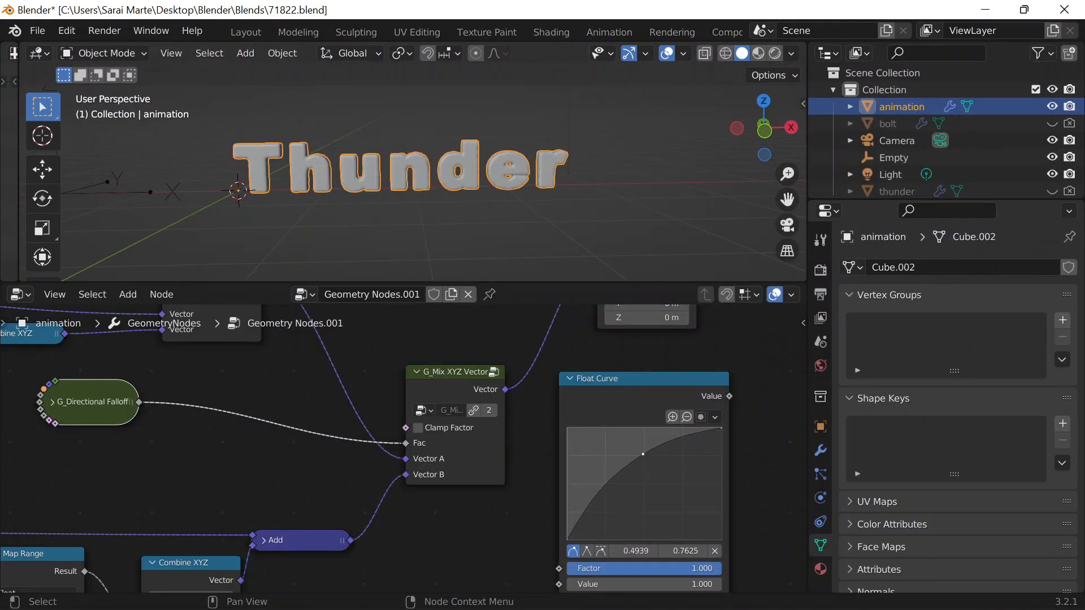
left_click_drag(723, 428, 722, 539)
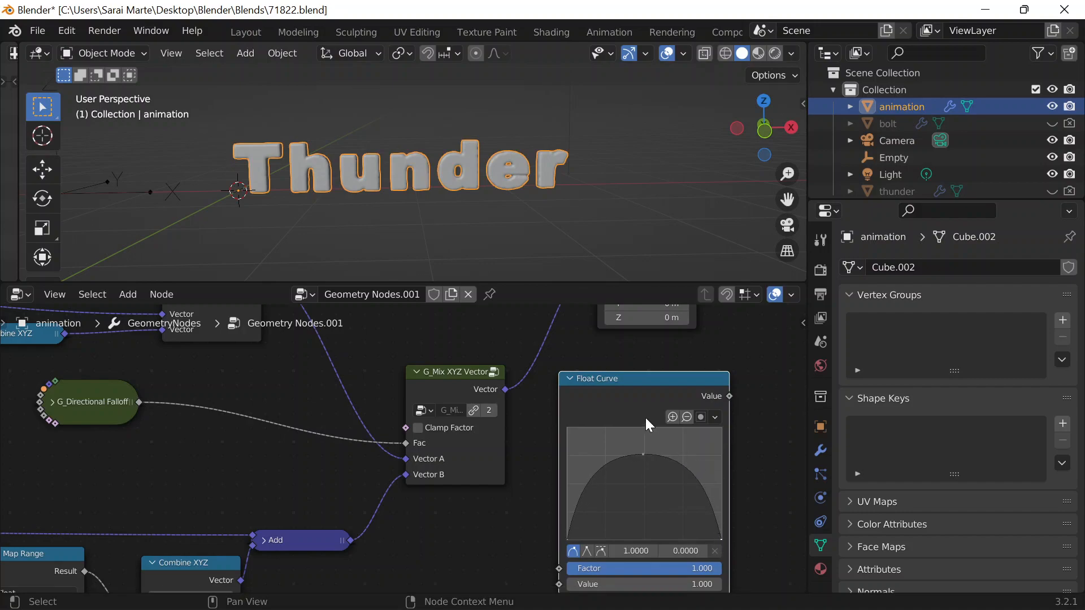
Step: Connect the duplicated falloff node's Falloff output to the Float Curve's Value input and place the collapsed Float Curve below the falloff link
scroll(604, 418, "down", 1)
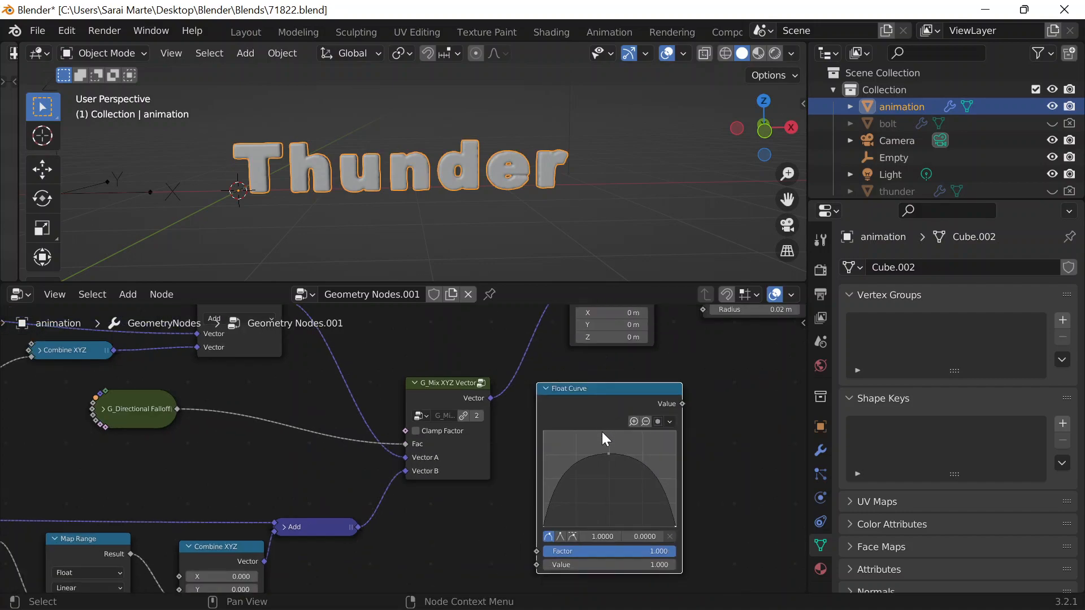
left_click(103, 409)
left_click_drag(179, 419, 538, 540)
left_click_drag(542, 369, 289, 454)
left_click(503, 395)
left_click(102, 384)
middle_click_drag(306, 391, 436, 381)
scroll(435, 398, "up", 4)
left_click_drag(434, 438, 355, 447)
Step: Add a Vector Math node beside the G_Mix XYZ Vector node
middle_click_drag(716, 404, 531, 419)
key("shift+a")
left_click(453, 229)
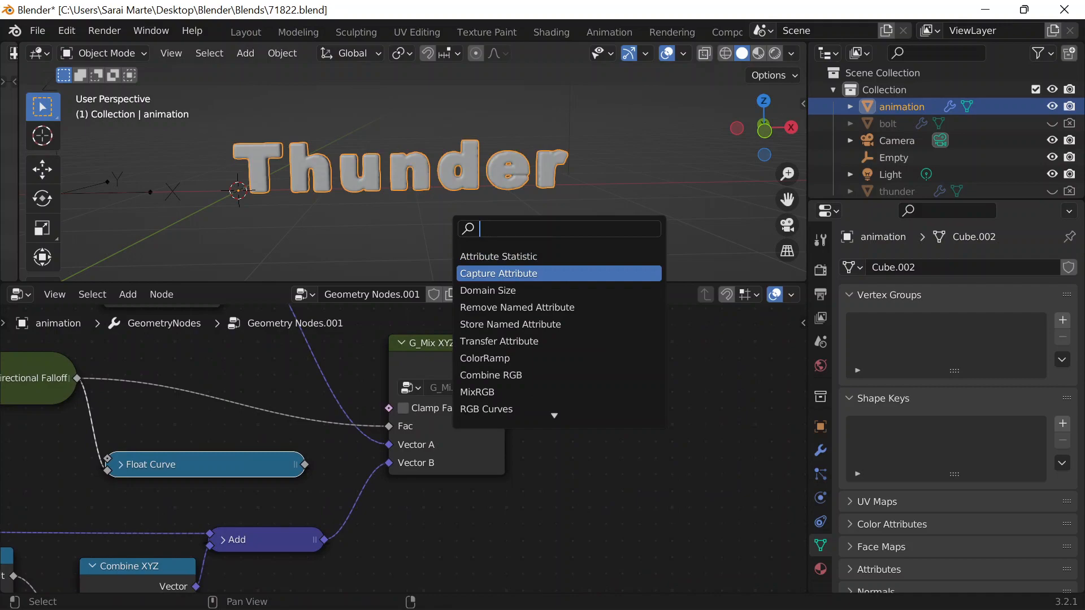
type("vecto")
key("Down")
type("'")
key("BackSpace")
left_click(477, 273)
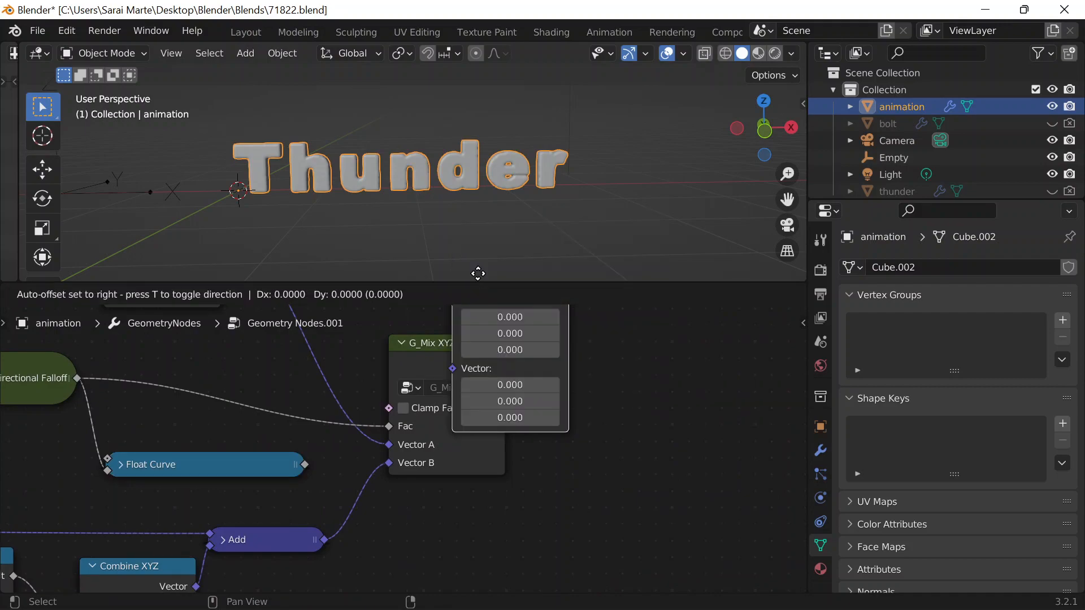
left_click(579, 298)
Step: Set the Vector Math operation to Scale and connect the Float Curve output to its Scale input
left_click(607, 383)
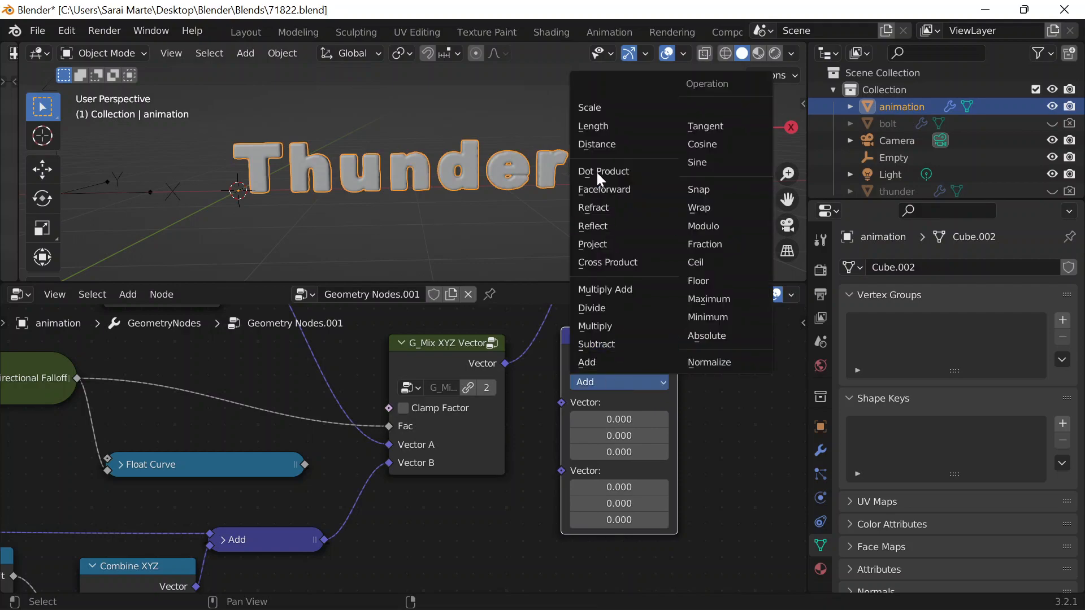
left_click(613, 109)
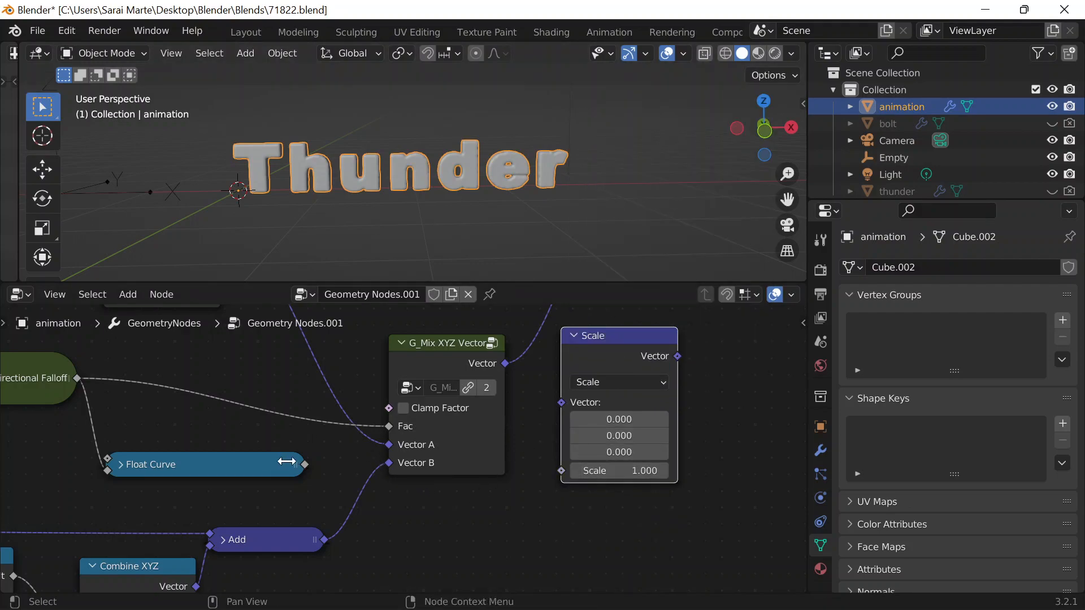
left_click_drag(305, 464, 563, 471)
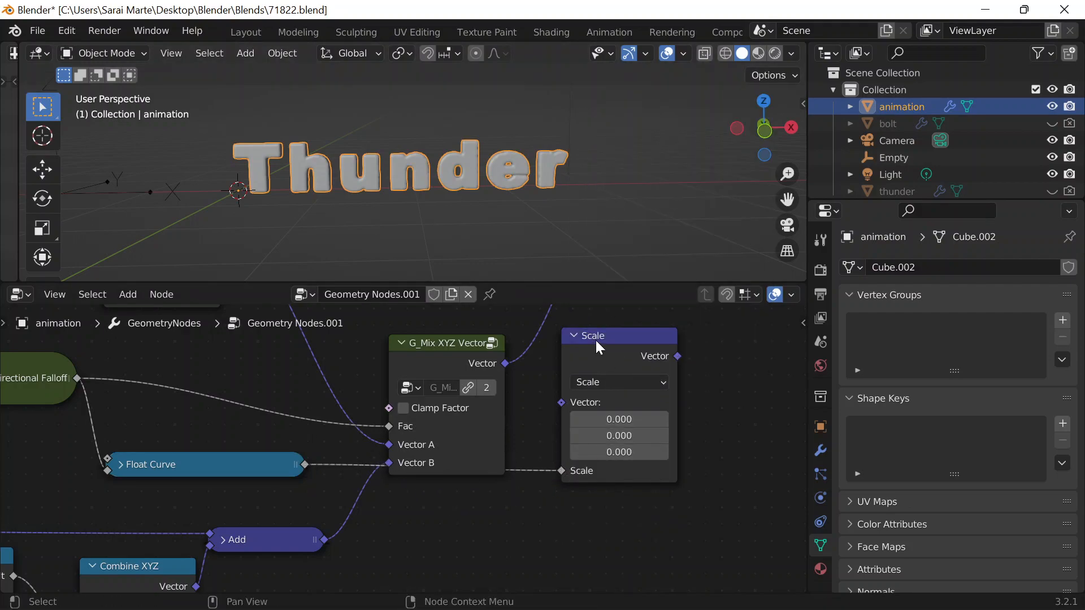
left_click_drag(596, 341, 643, 375)
middle_click_drag(636, 358, 509, 404)
Step: Add a G_Noise 3D node beside the Scale node
key("shift+a")
left_click(423, 226)
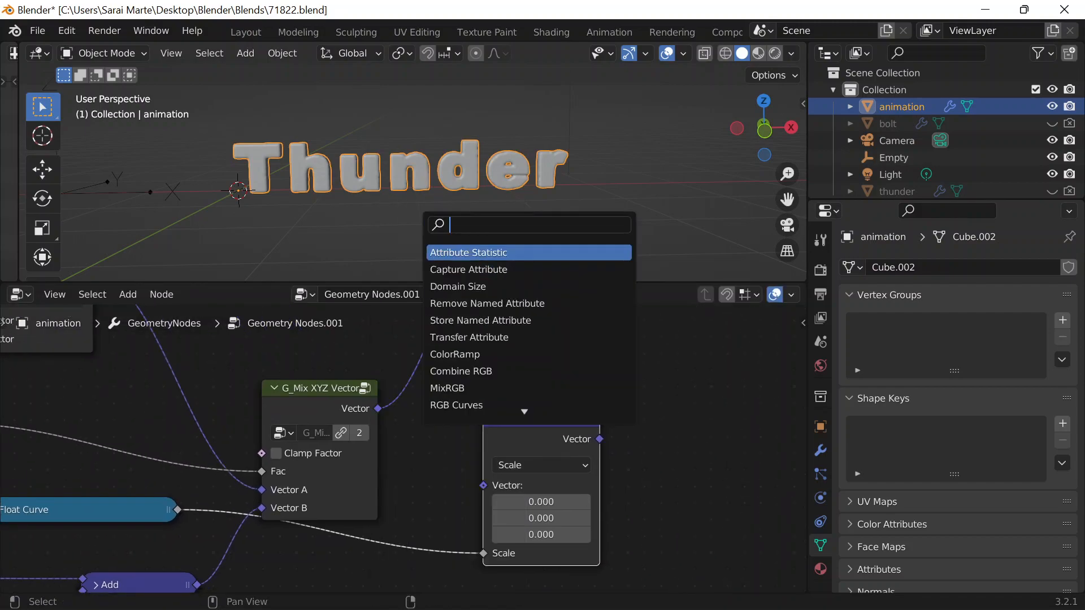
type("3d no")
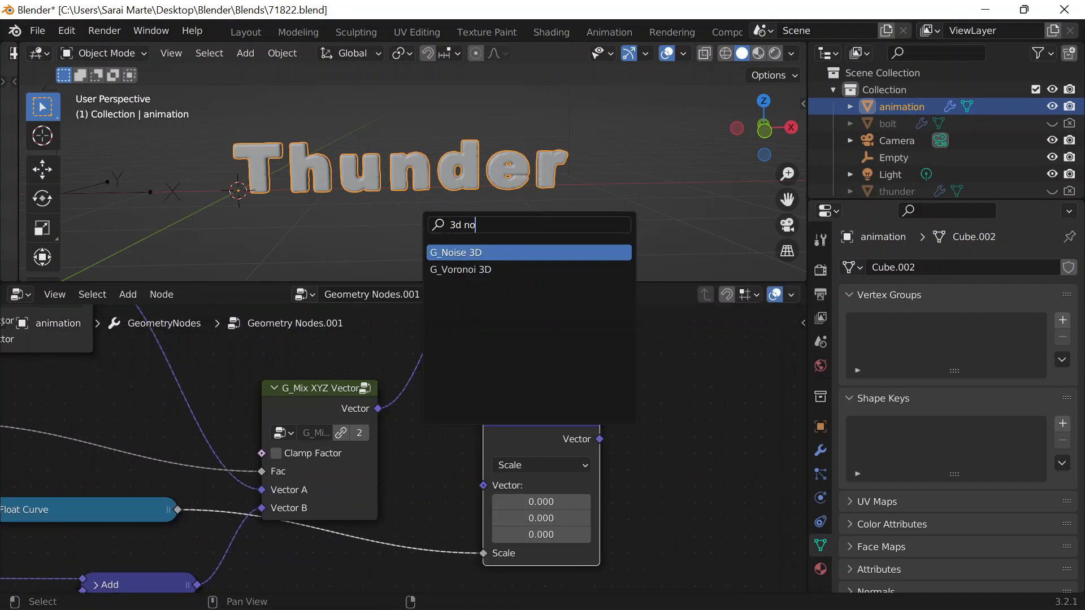
key("Return")
left_click(675, 422)
middle_click_drag(675, 422, 517, 396)
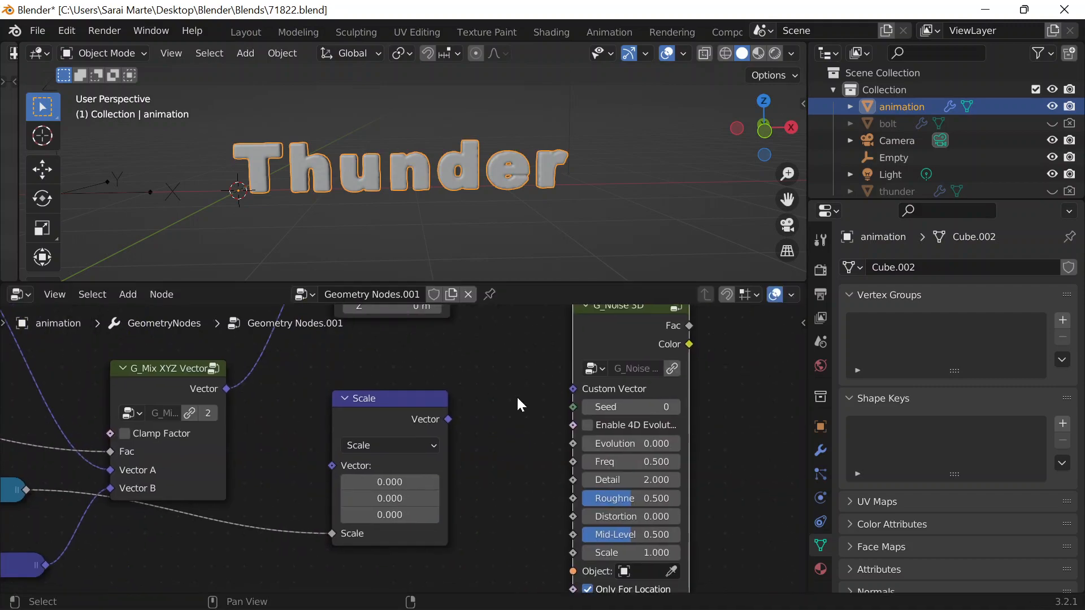
scroll(446, 428, "down", 1)
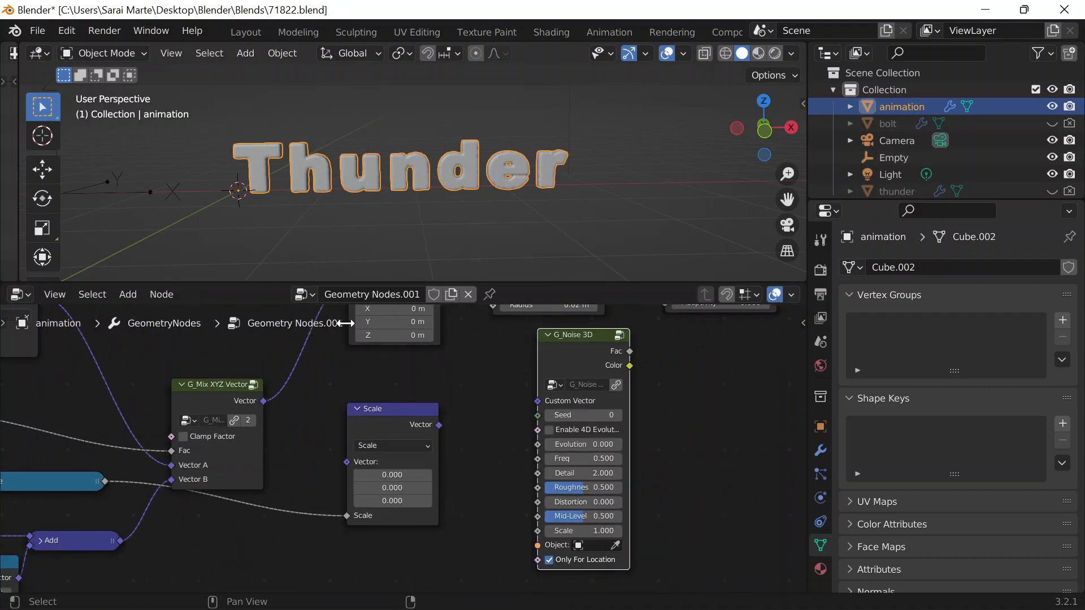
Step: Examine how the G_Noise 3D output and the Scale node are connected in the 71722.blend reference
mouse_move(620, 591)
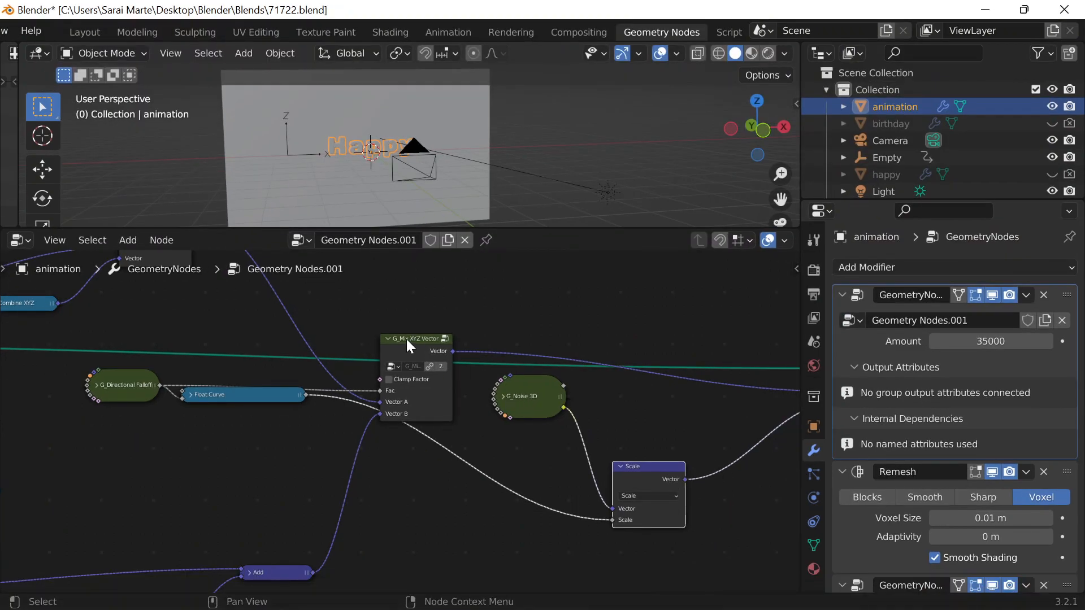
left_click_drag(406, 339, 444, 329)
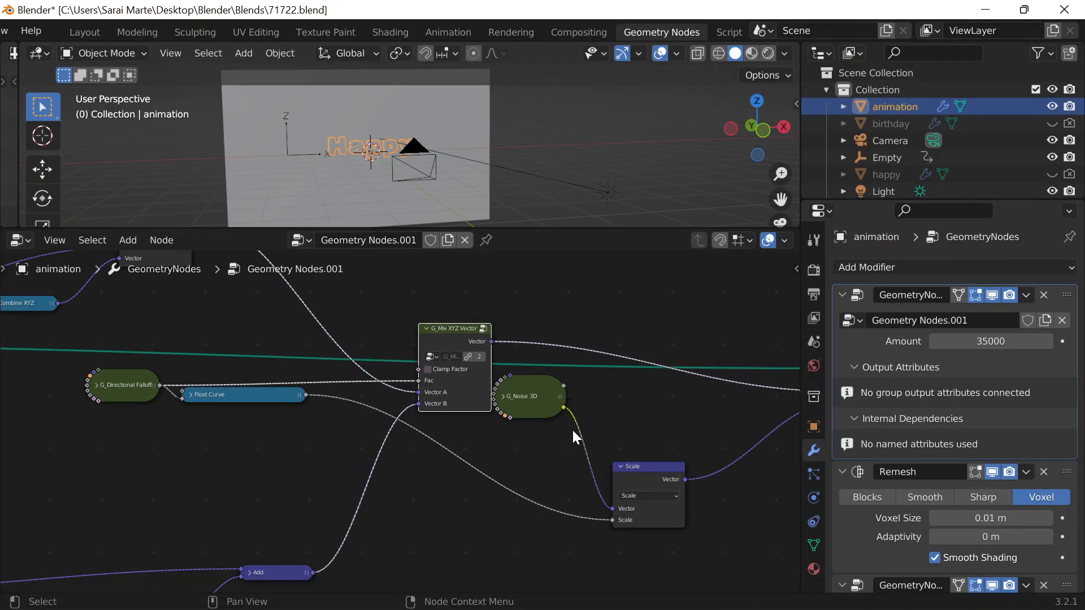
middle_click_drag(561, 438, 153, 448)
left_click(967, 30)
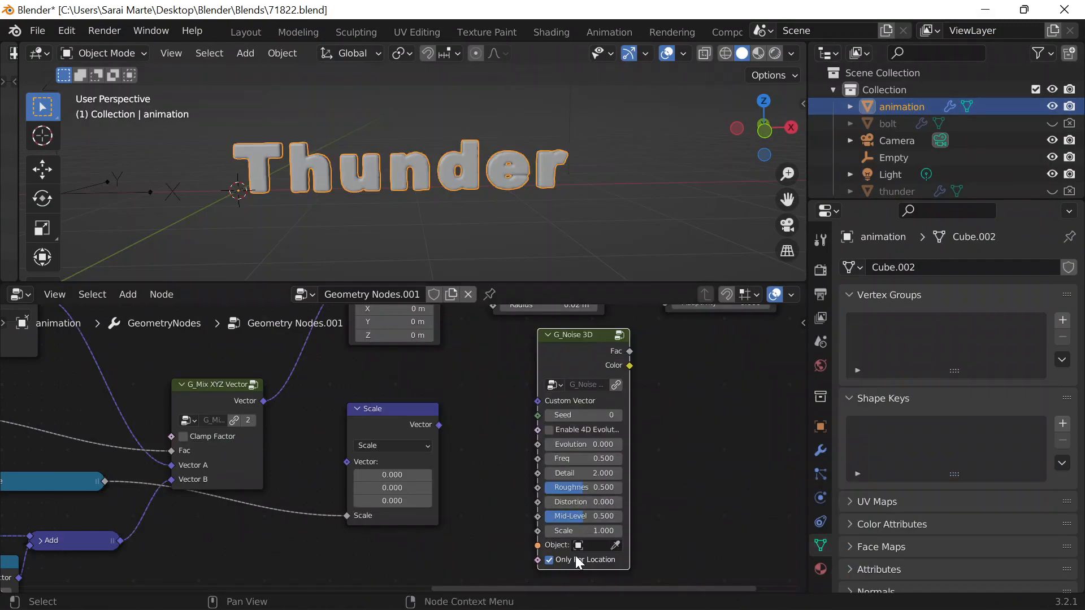
Step: Connect the G_Noise 3D Color output to the Scale node's vector and the Scale result to the Set Position Offset, rearranging both nodes
left_click_drag(671, 351, 338, 464)
left_click_drag(381, 404, 465, 449)
left_click_drag(589, 318, 313, 381)
middle_click_drag(484, 383, 487, 523, "ctrl")
left_click_drag(419, 558, 262, 409)
scroll(442, 447, "down", 9)
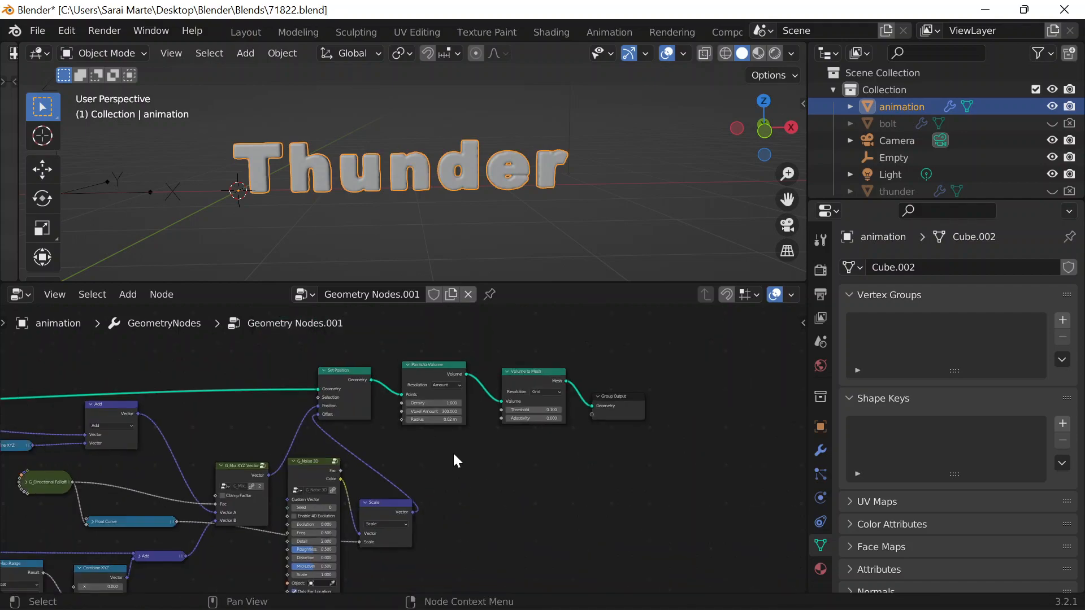
Step: Move the Set Position, Points to Volume, Volume to Mesh and Group Output nodes together farther from the G_Noise 3D and Scale nodes
left_click_drag(325, 351, 641, 435)
left_click_drag(370, 407, 542, 438)
middle_click_drag(594, 455, 800, 313)
scroll(588, 359, "up", 4)
middle_click_drag(379, 472, 358, 572)
scroll(531, 470, "up", 11)
Step: Move the Empty along the global X axis until it sits partway through the text, between the two morphing words
left_click(139, 194)
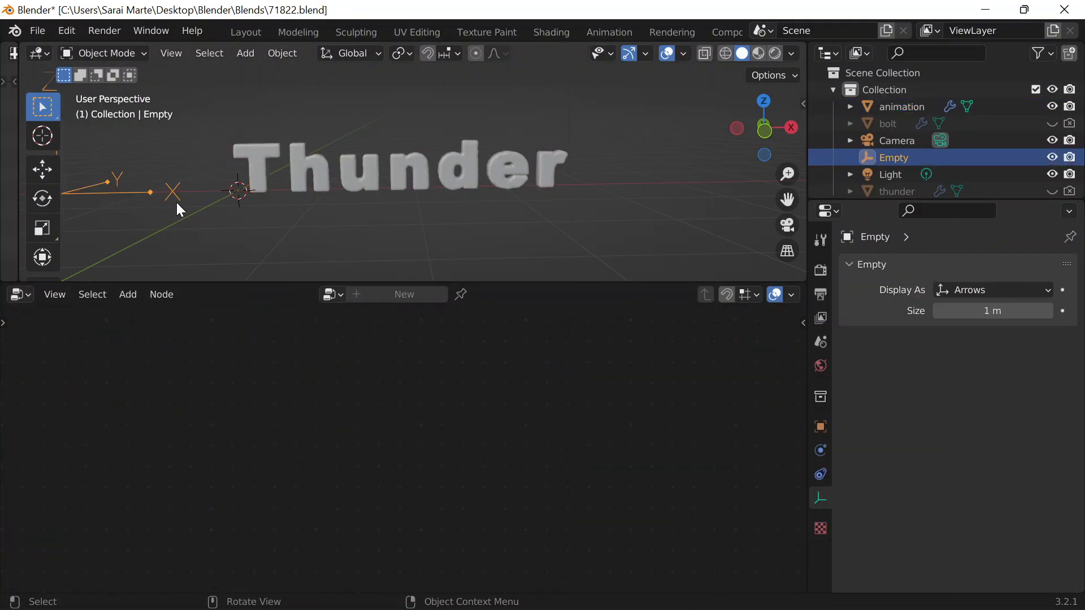
middle_click_drag(175, 202, 181, 203, "ctrl")
key("g")
key("x")
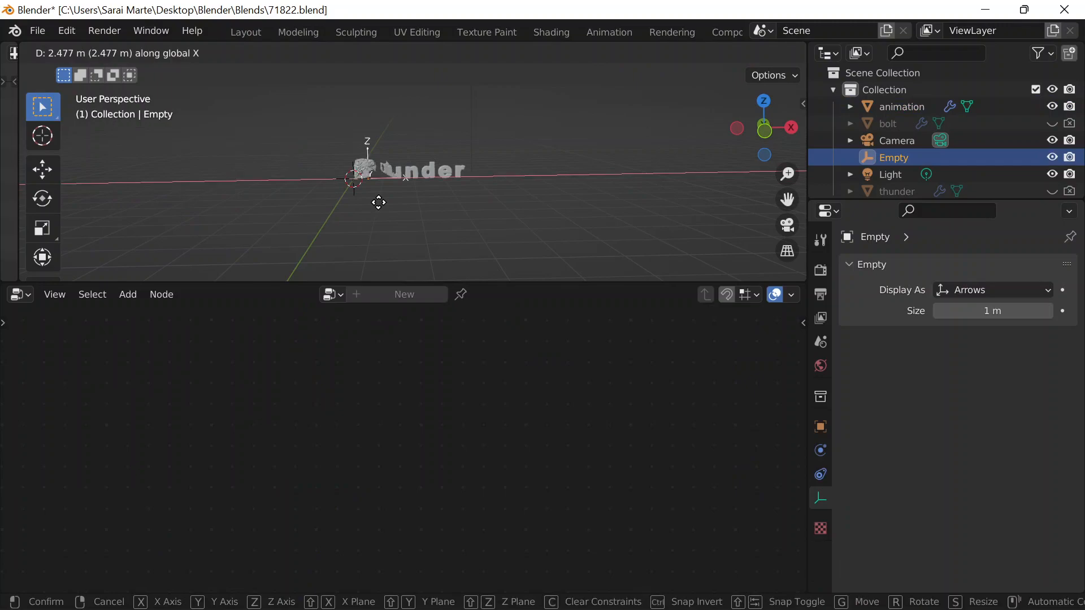
left_click(377, 188)
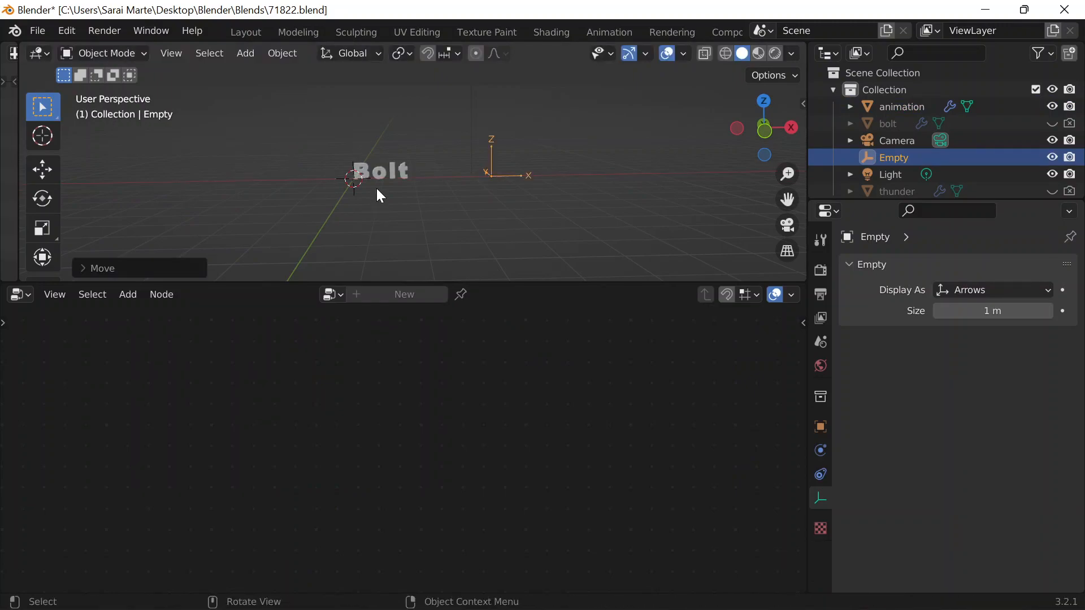
key("g")
key("x")
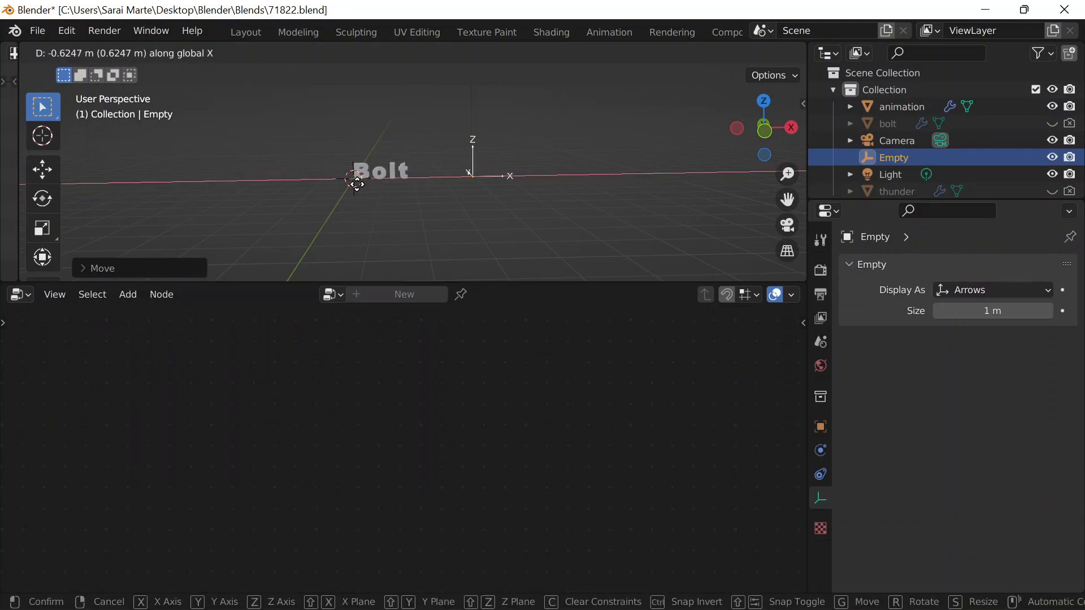
left_click(273, 190)
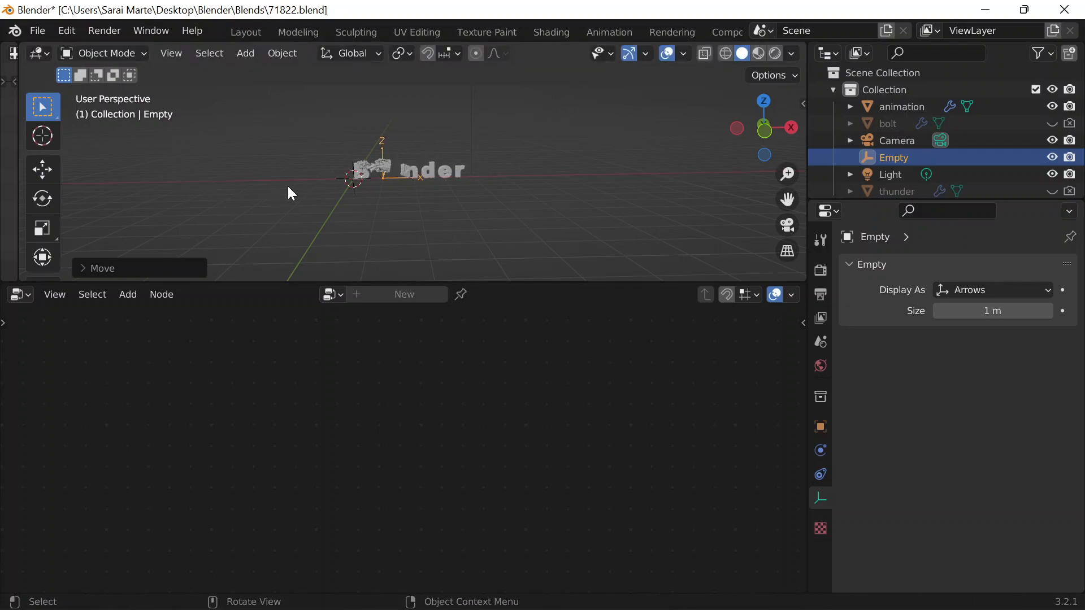
Step: Select the animation object and set the Freq of its G_Noise 3D node to 0.2
left_click(417, 173)
middle_click_drag(757, 354, 380, 501)
type("0.2")
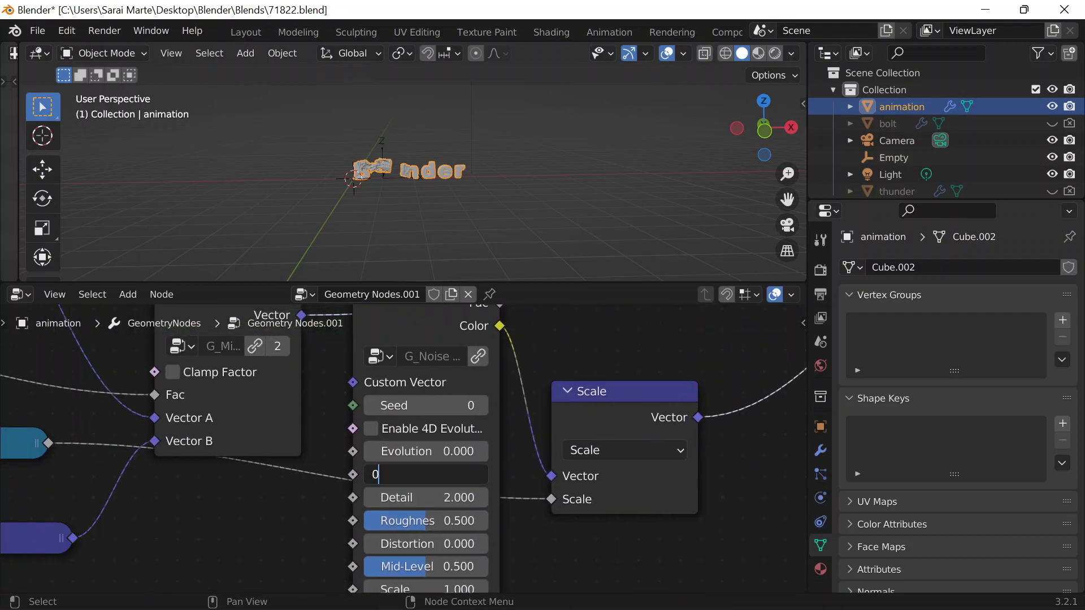
key("Return")
scroll(429, 159, "up", 5)
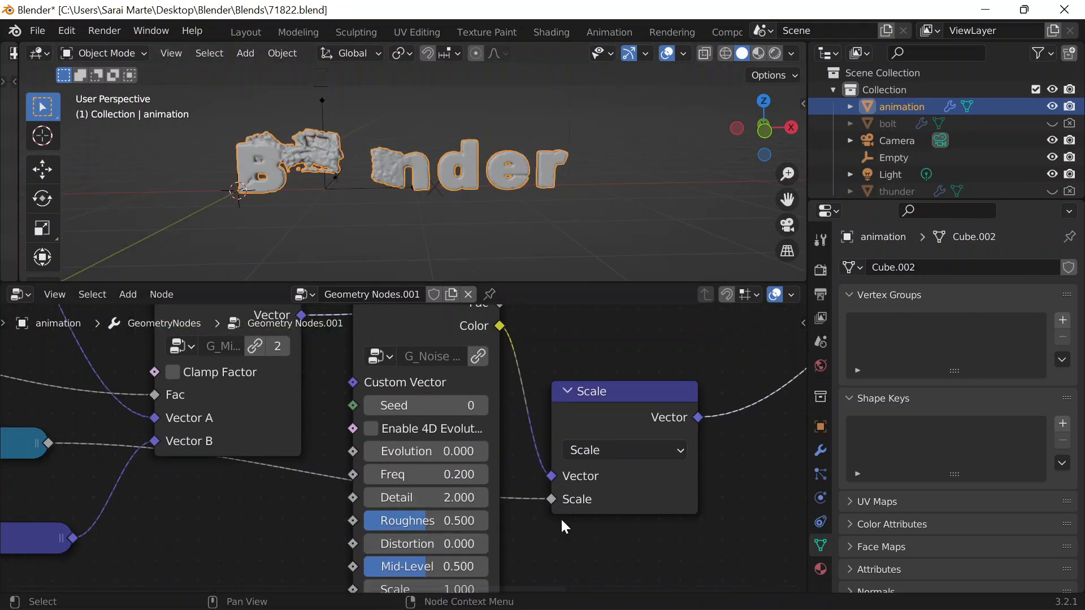
Step: Try Scale values of 16 and 20 on the G_Noise 3D node, checking the distortion of the text
middle_click_drag(574, 540, 572, 402)
left_click(390, 451)
type("16")
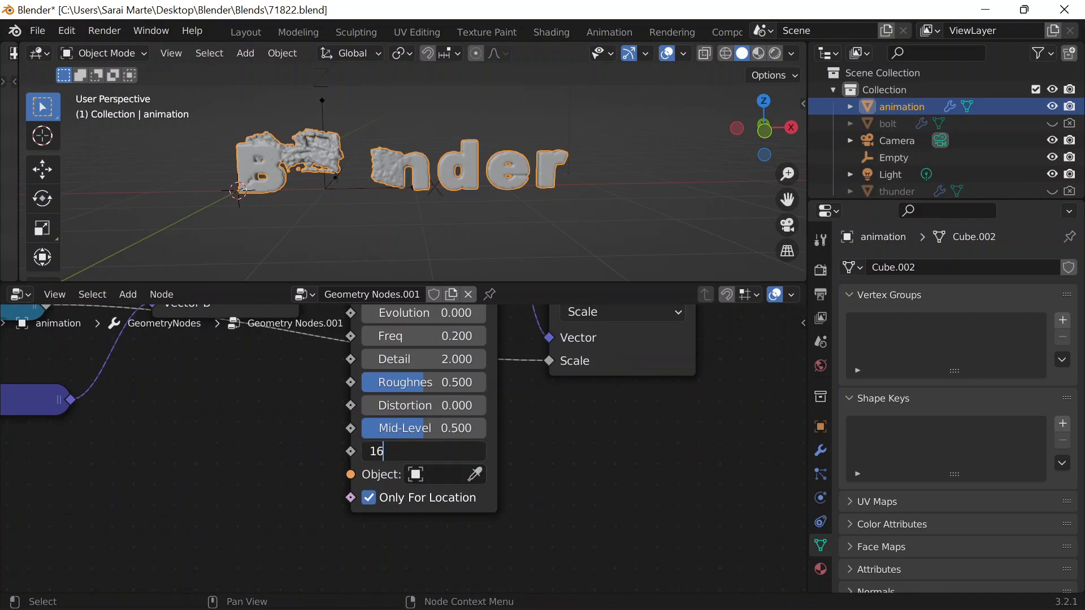
key("Return")
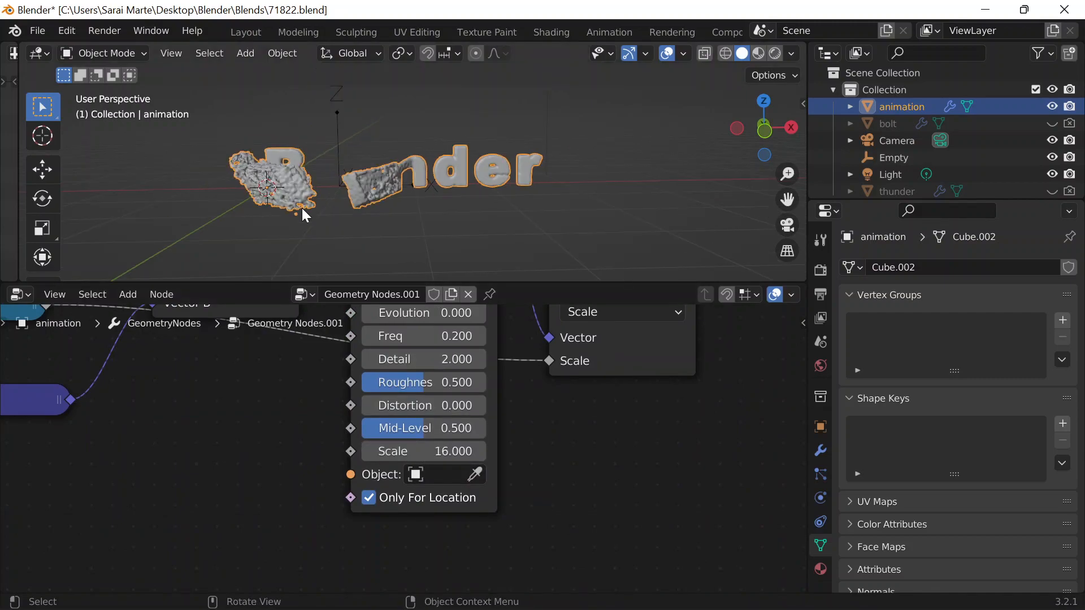
scroll(367, 226, "up", 2)
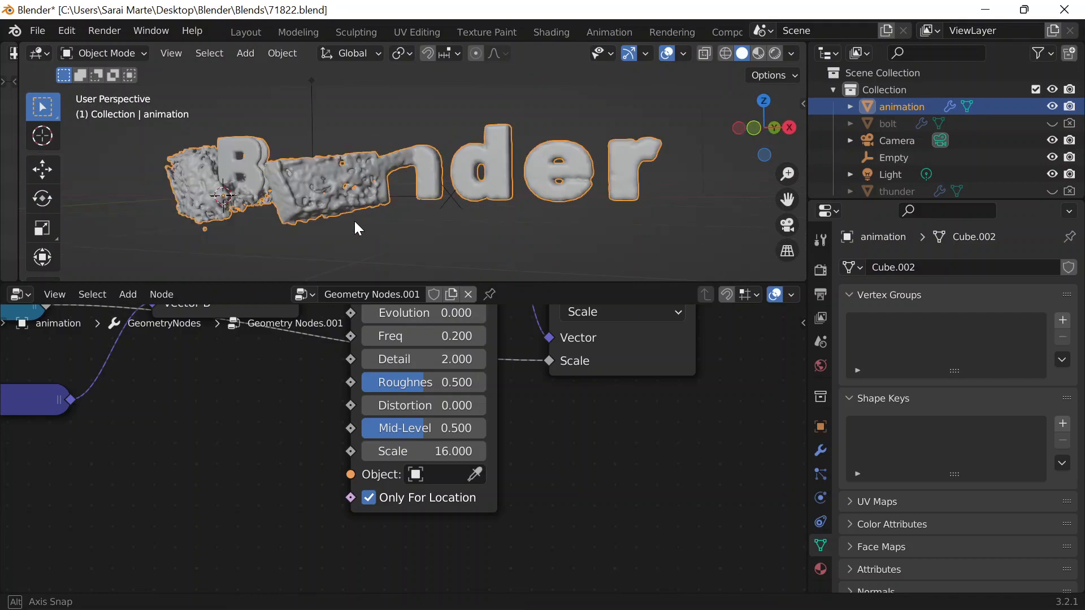
scroll(404, 452, "down", 1)
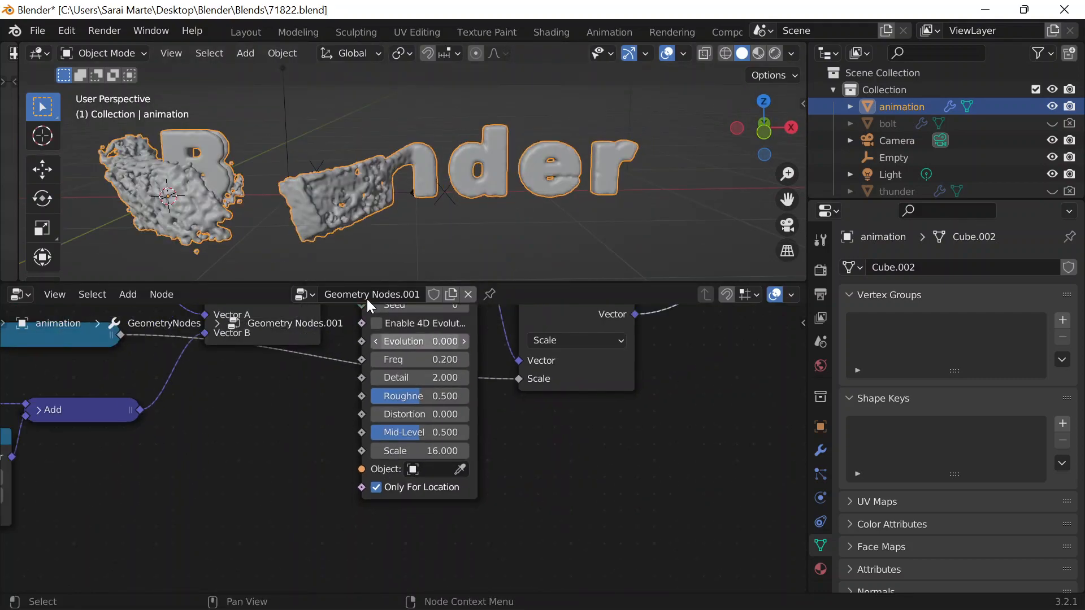
left_click(406, 450)
type("20")
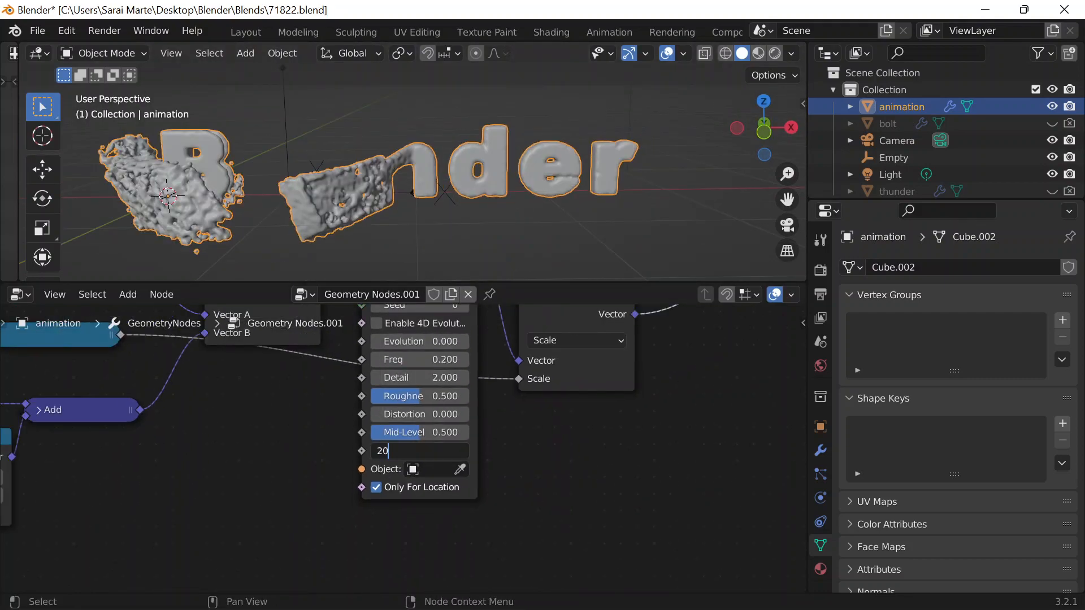
key("Return")
scroll(307, 204, "down", 3)
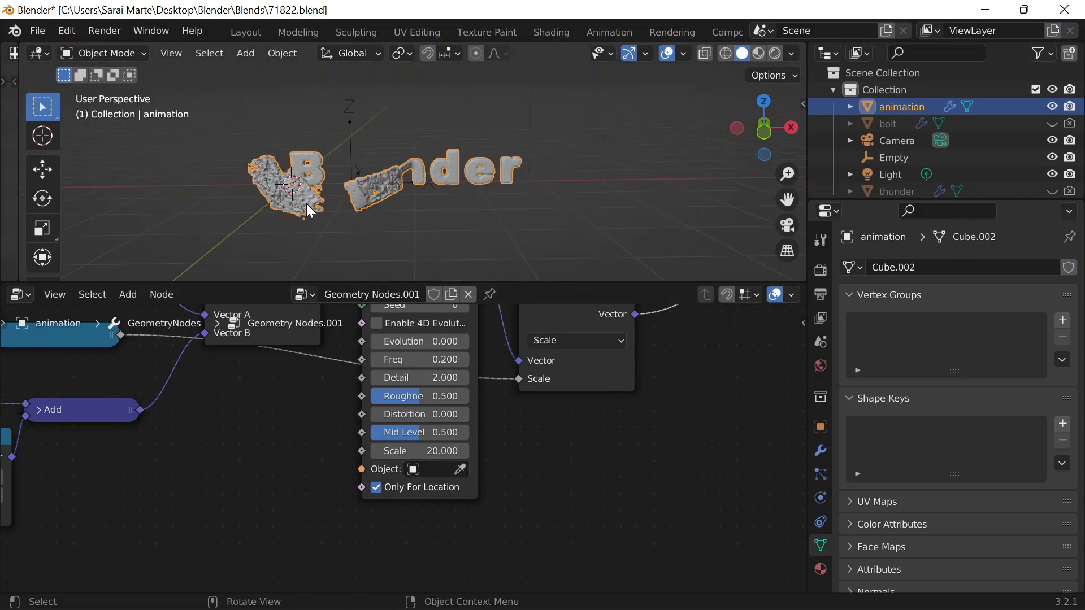
Step: Set the Scale of the G_Noise 3D node to 25 and inspect the text from another angle
left_click(407, 450)
type("25")
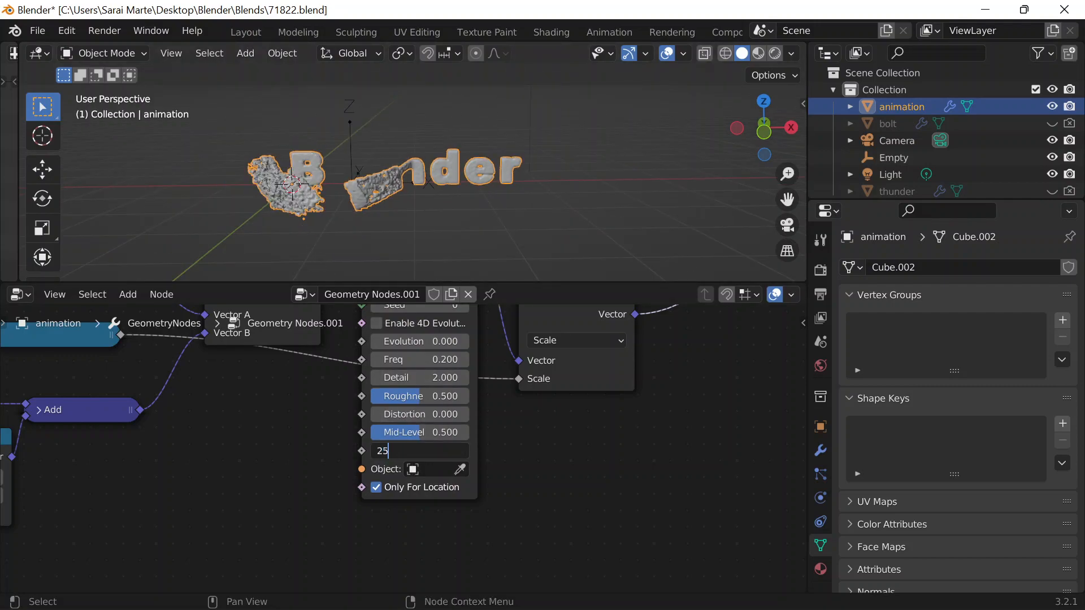
key("Return")
middle_click_drag(461, 209, 384, 227)
Step: Collapse the G_Noise 3D and G_Mix XYZ Vector nodes in the node tree
scroll(412, 442, "down", 6)
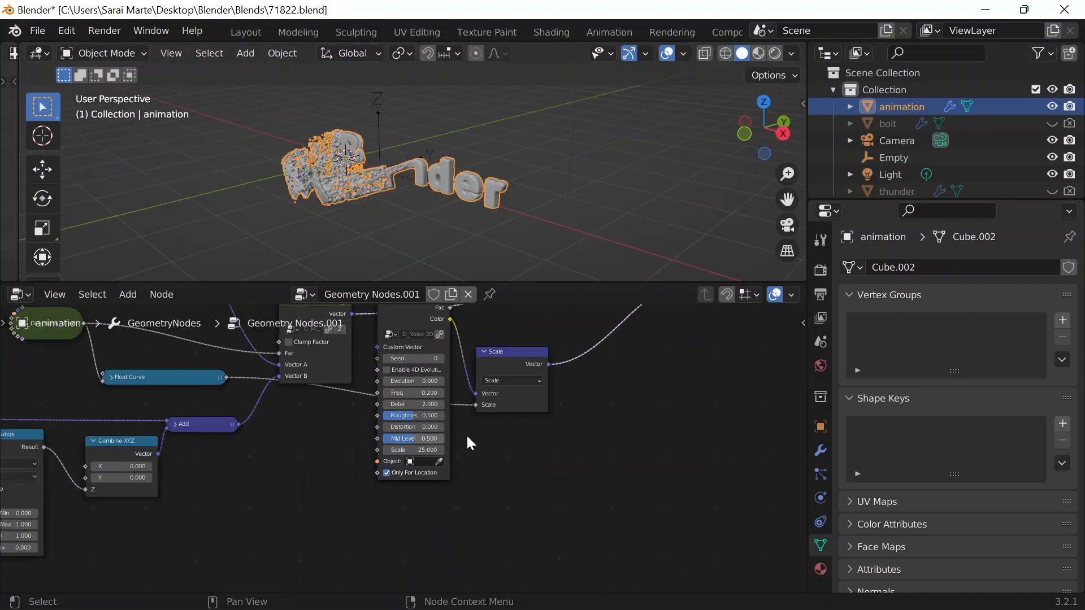
middle_click_drag(388, 310, 494, 431)
key("h")
left_click(396, 425)
key("h")
middle_click_drag(406, 425, 631, 412)
Step: Review the node tree and collapse the upper Add node that is fed by Combine XYZ
scroll(633, 421, "down", 2)
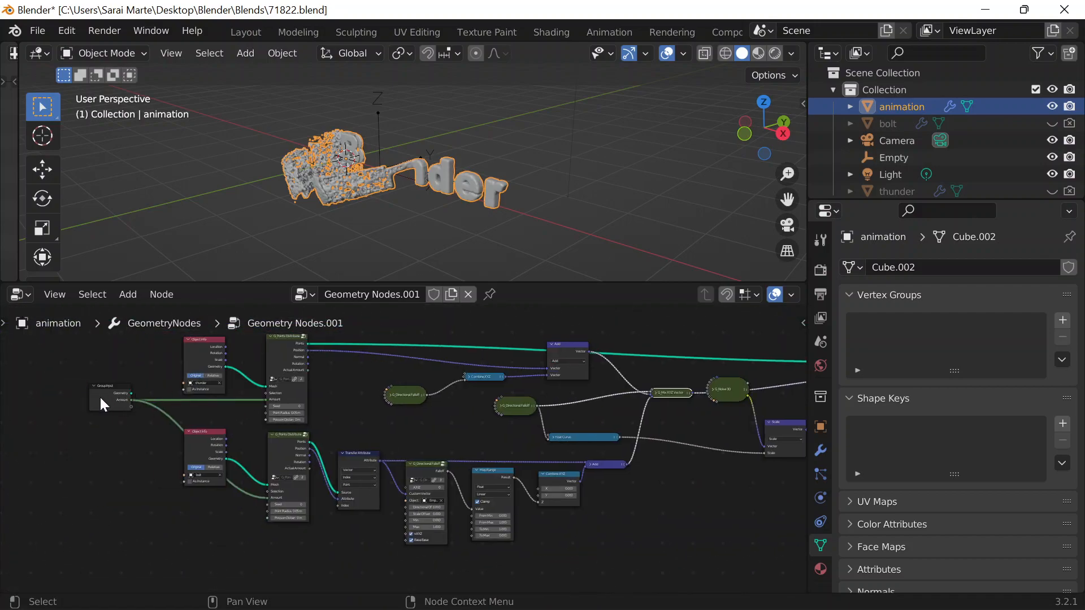
middle_click_drag(187, 393, 104, 402)
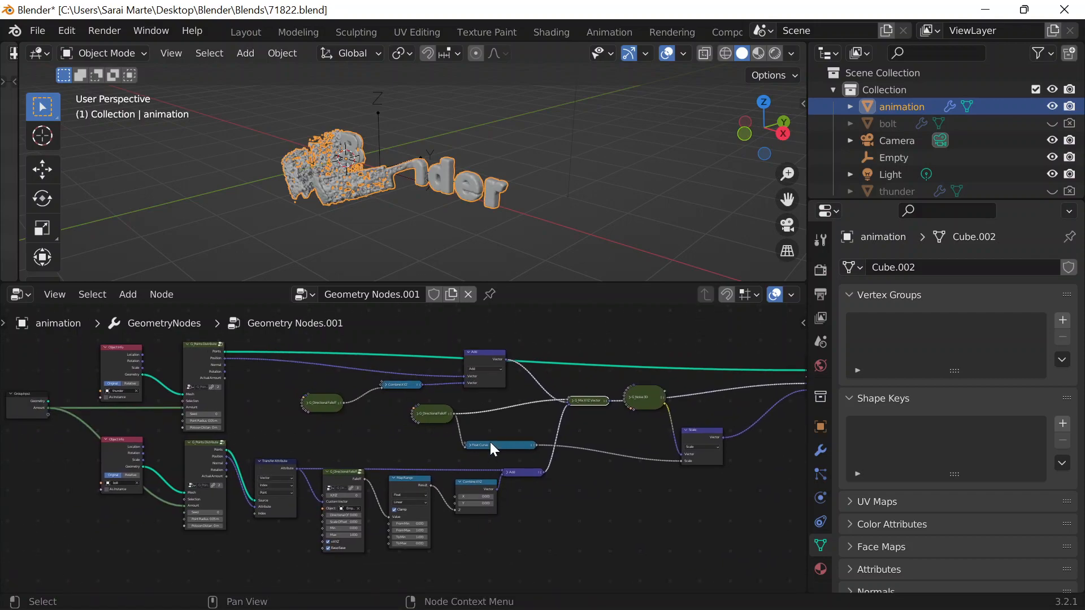
middle_click_drag(624, 400, 510, 410)
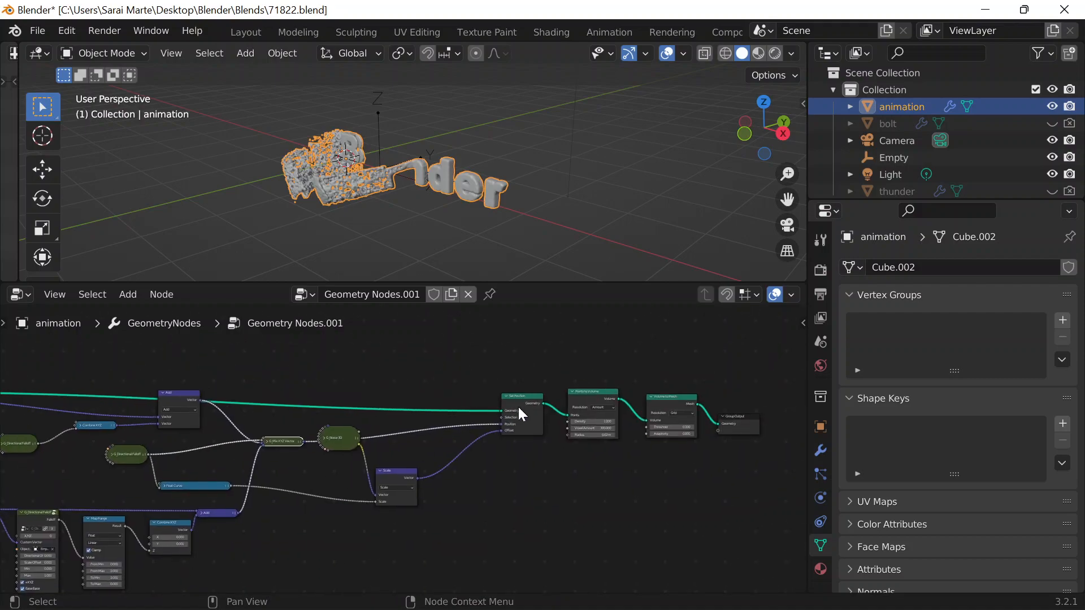
scroll(362, 395, "up", 4)
middle_click_drag(373, 361, 590, 355)
left_click(291, 366)
middle_click_drag(160, 516, 227, 550)
scroll(343, 431, "up", 6)
scroll(304, 414, "down", 5)
middle_click_drag(386, 183, 504, 314)
scroll(889, 395, "down", 3)
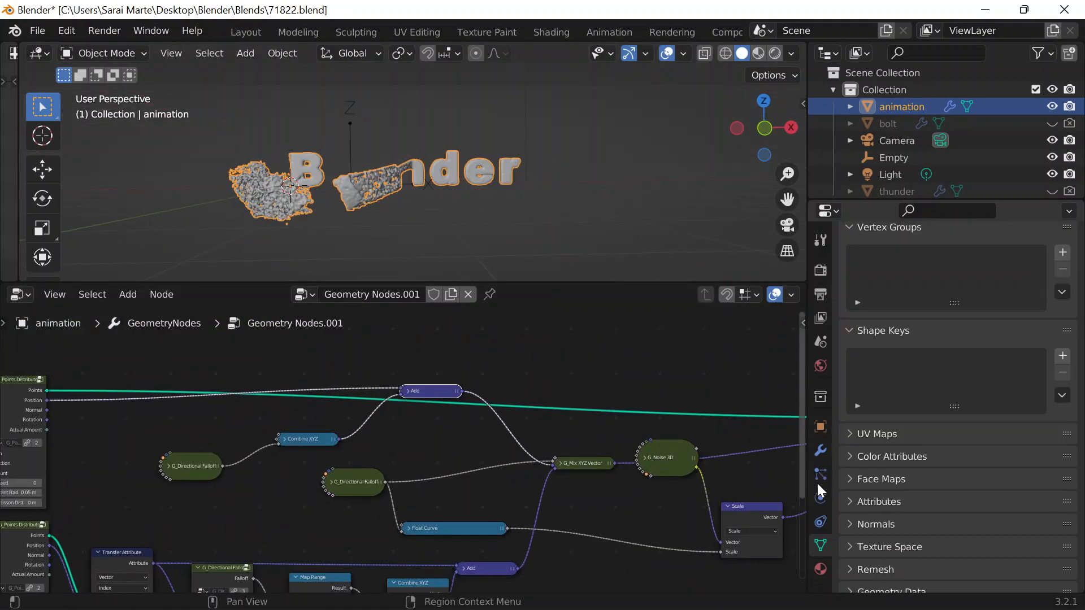
Step: Add a second Geometry Nodes modifier to the animation object and create a new node tree for it
left_click(820, 450)
left_click(908, 268)
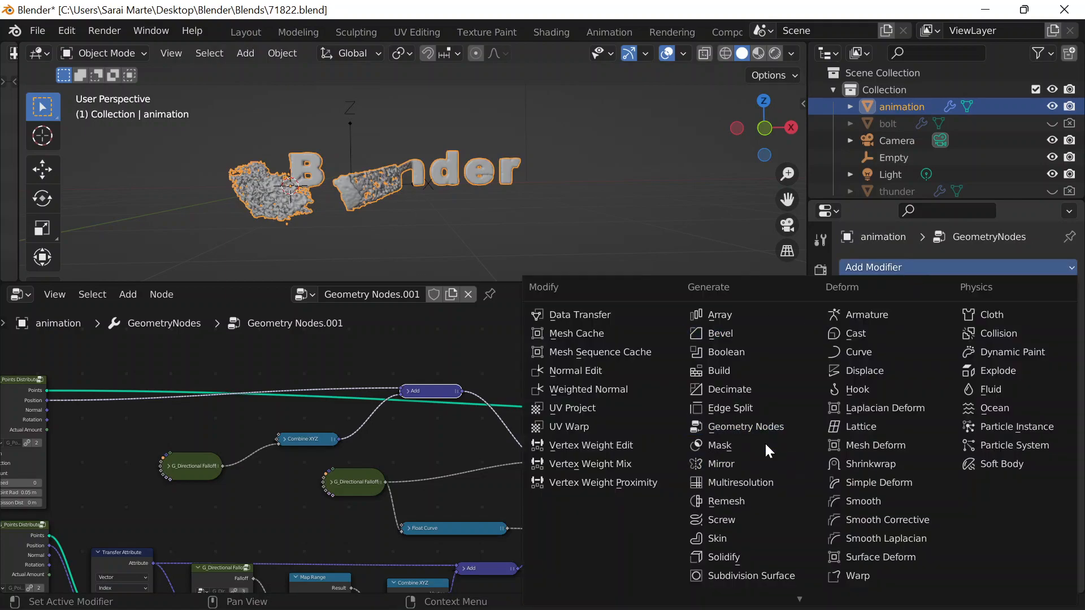
left_click(746, 427)
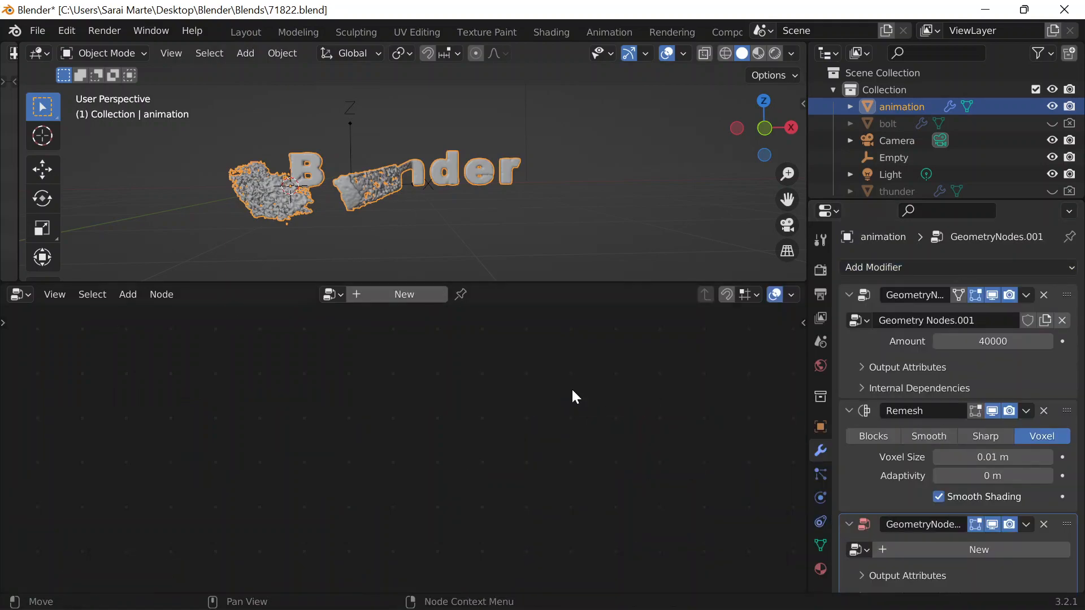
middle_click_drag(394, 413, 528, 412)
scroll(528, 413, "up", 1)
Step: Add a Set Material node between Group Input and Group Output in the new node tree
key("shift+a")
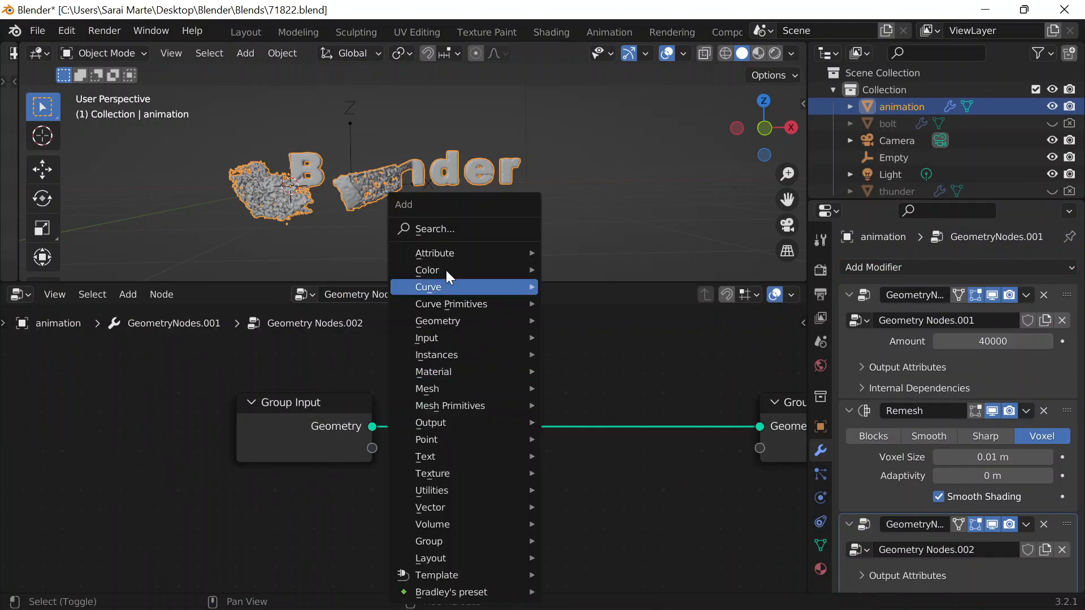
left_click(422, 235)
type("set ma")
key("Return")
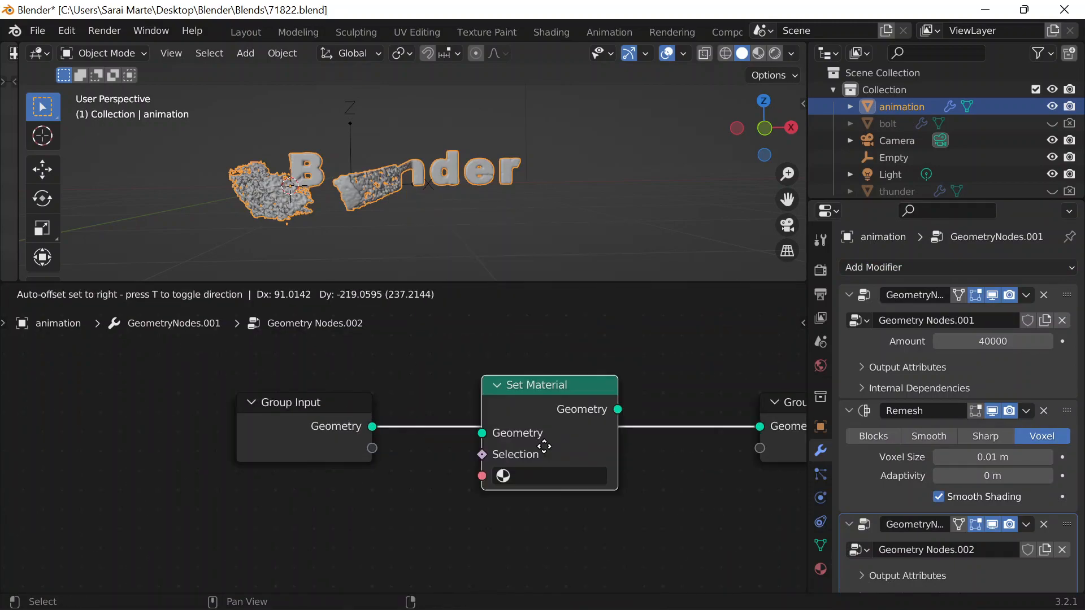
left_click(494, 362)
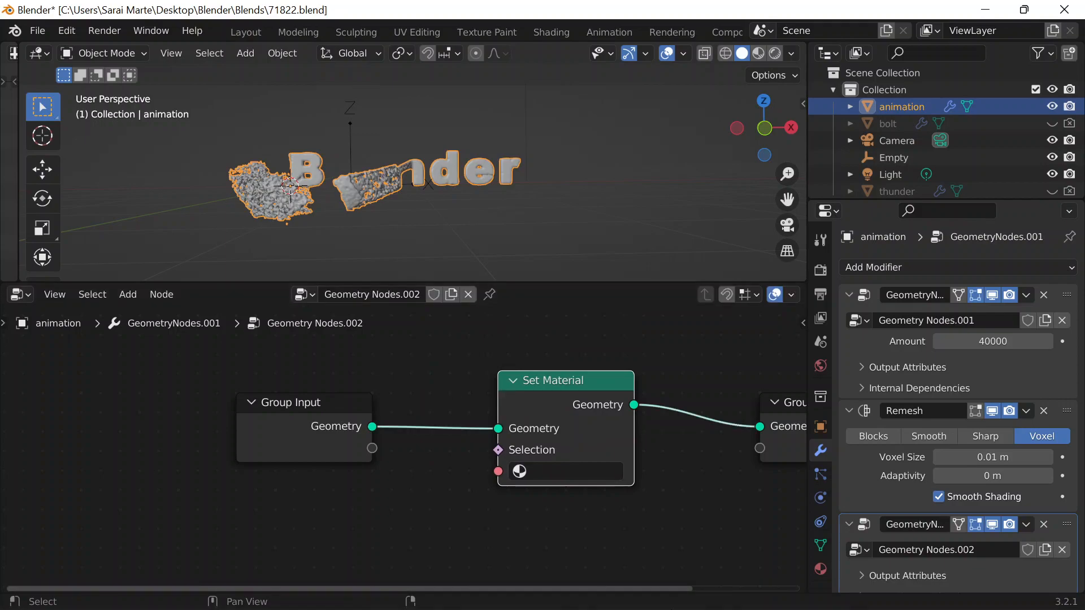
Step: Switch to the Coolors palette in the browser, copy the dark green colour 00272B, and return to Blender
left_click(808, 590)
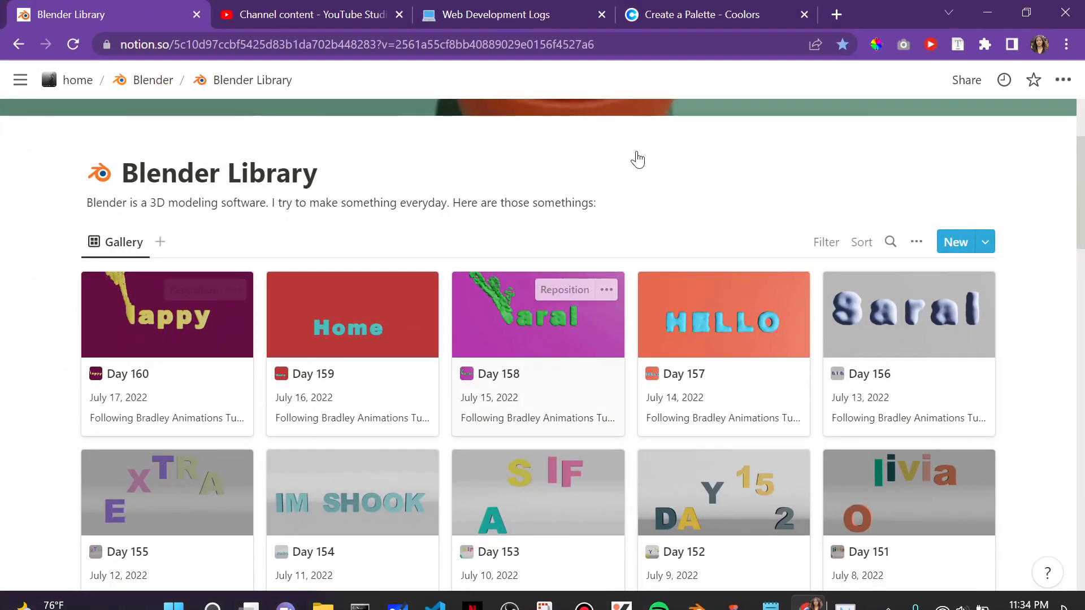
left_click(675, 14)
left_click(320, 423)
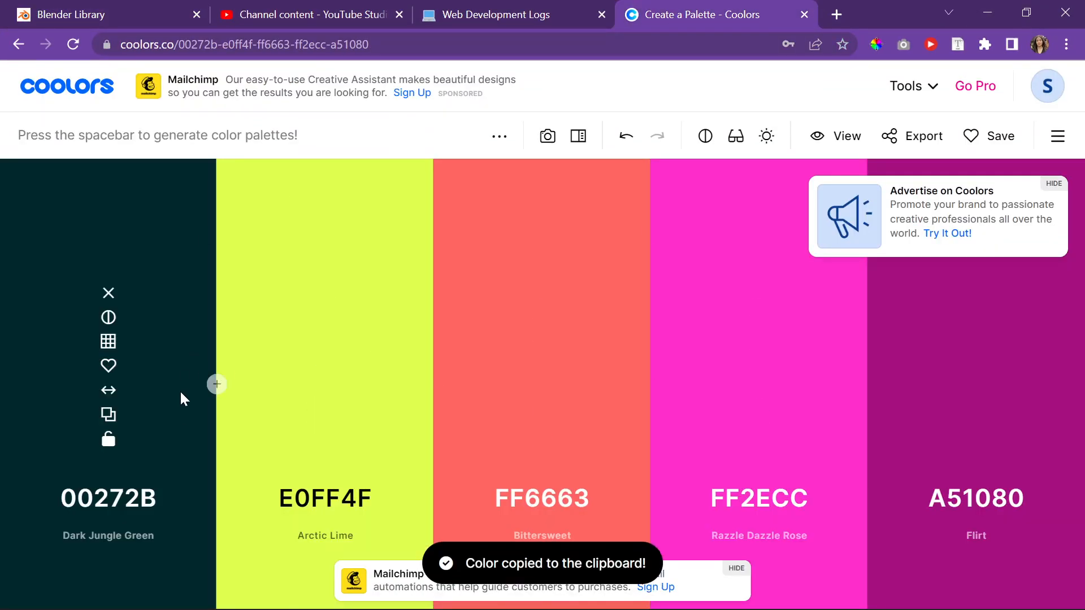
left_click(109, 415)
left_click(987, 12)
Step: Create a new material on the animation object and set its Base Color to hex 00272B
left_click(565, 471)
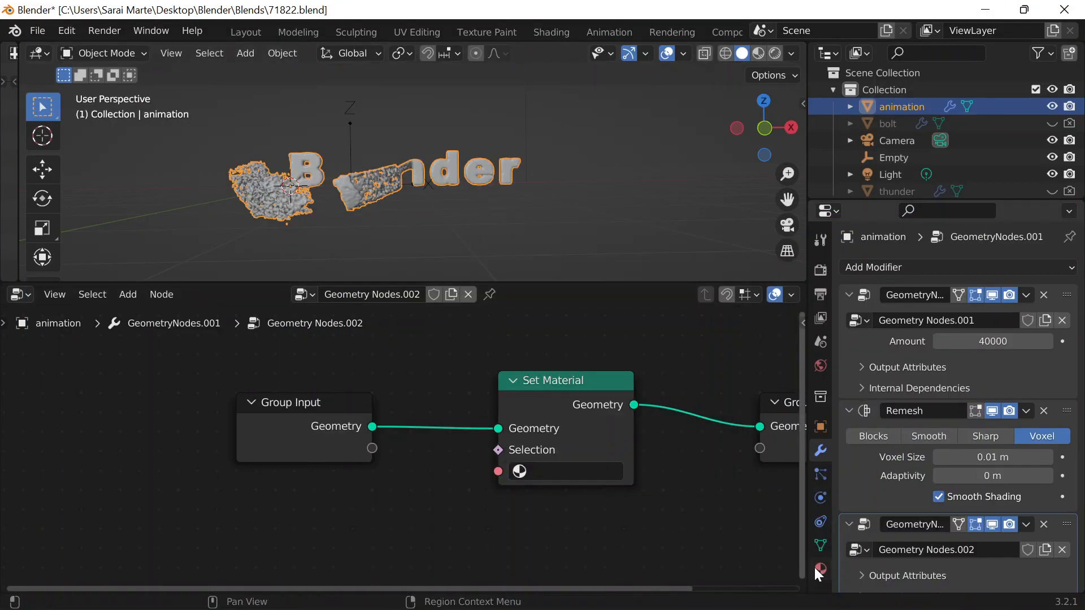
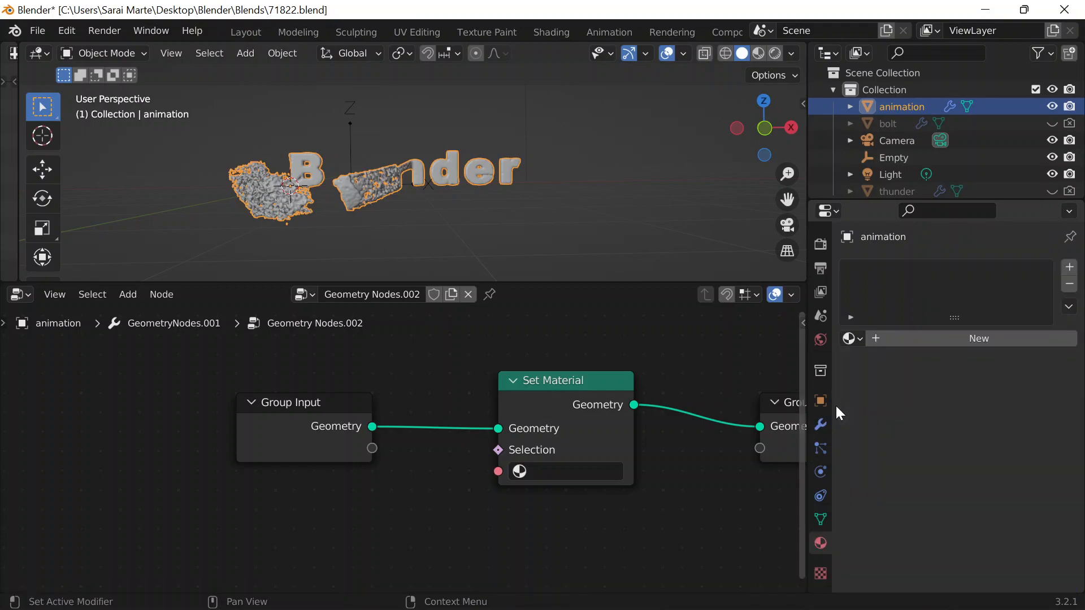
left_click(923, 339)
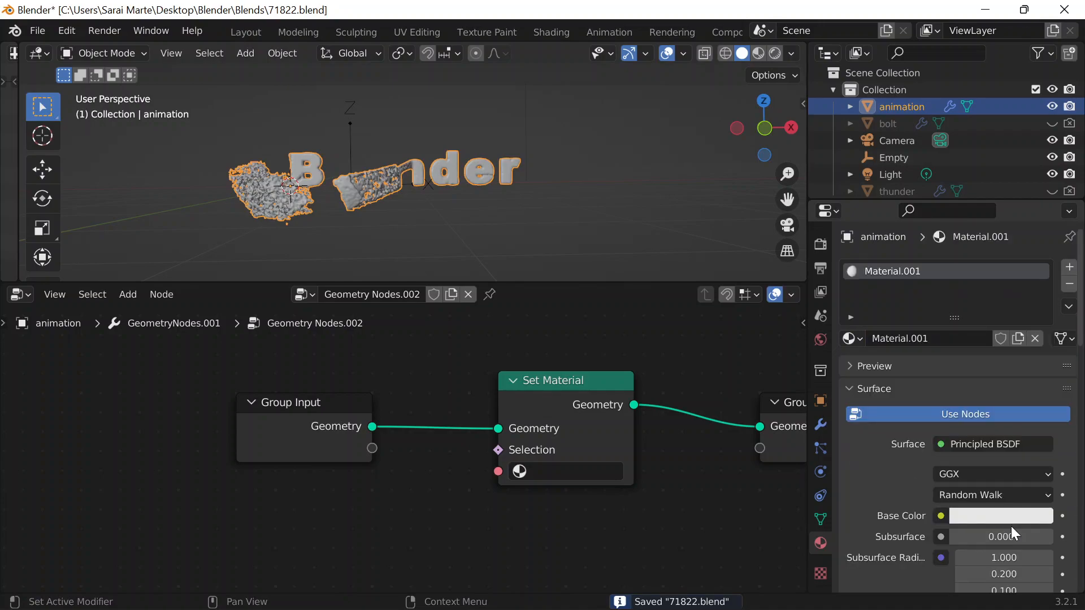
left_click(979, 516)
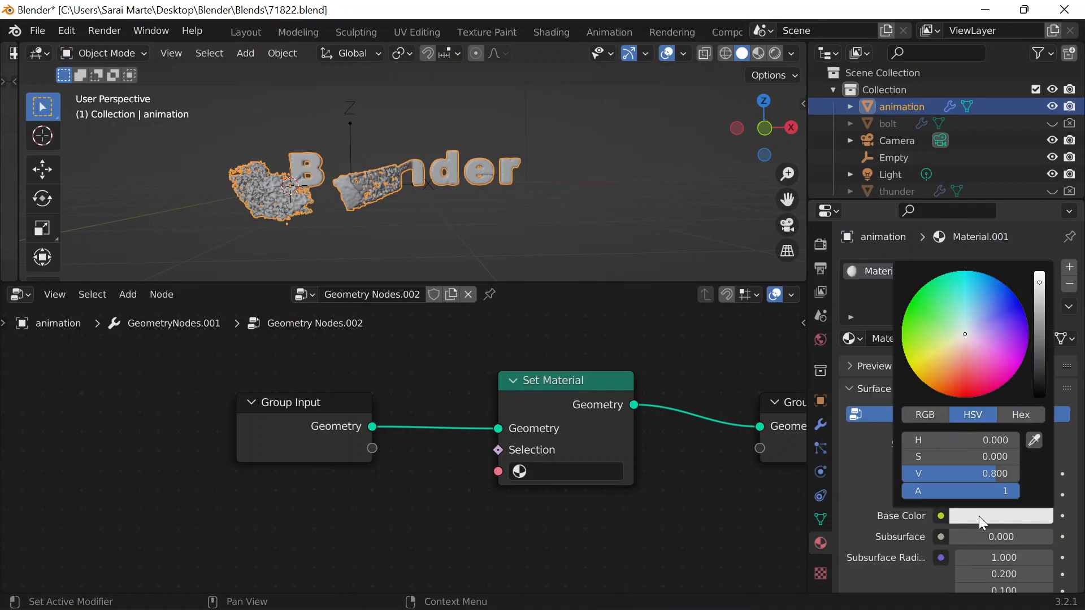
left_click(1020, 415)
left_click(961, 441)
type("00272B")
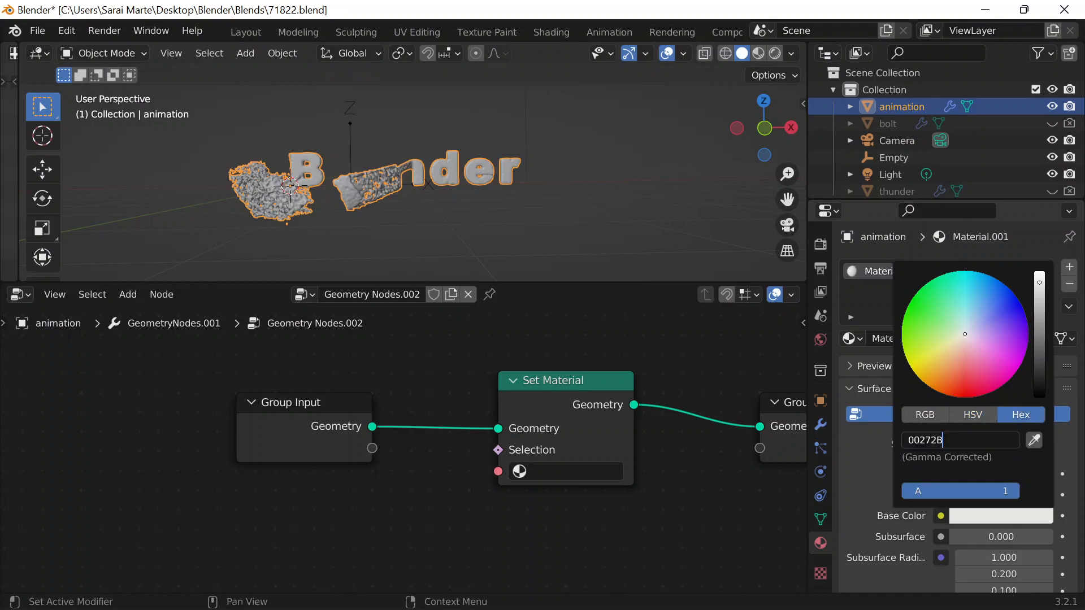
key("Return")
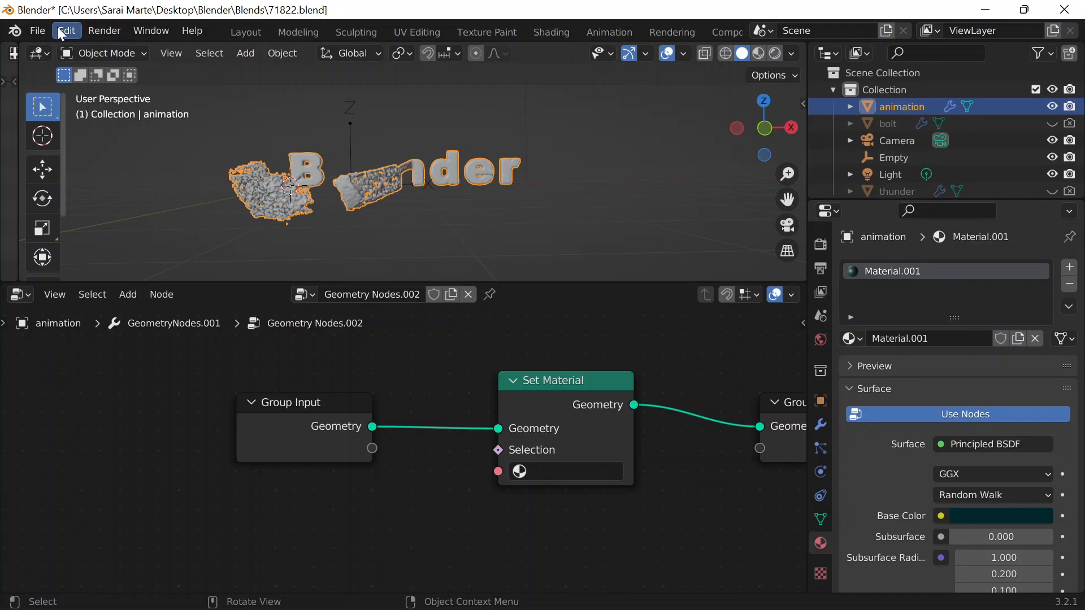
Step: Switch to the Layout workspace, save 71822.blend, and view the text in Material Preview shading
left_click(252, 31)
key("ctrl+s")
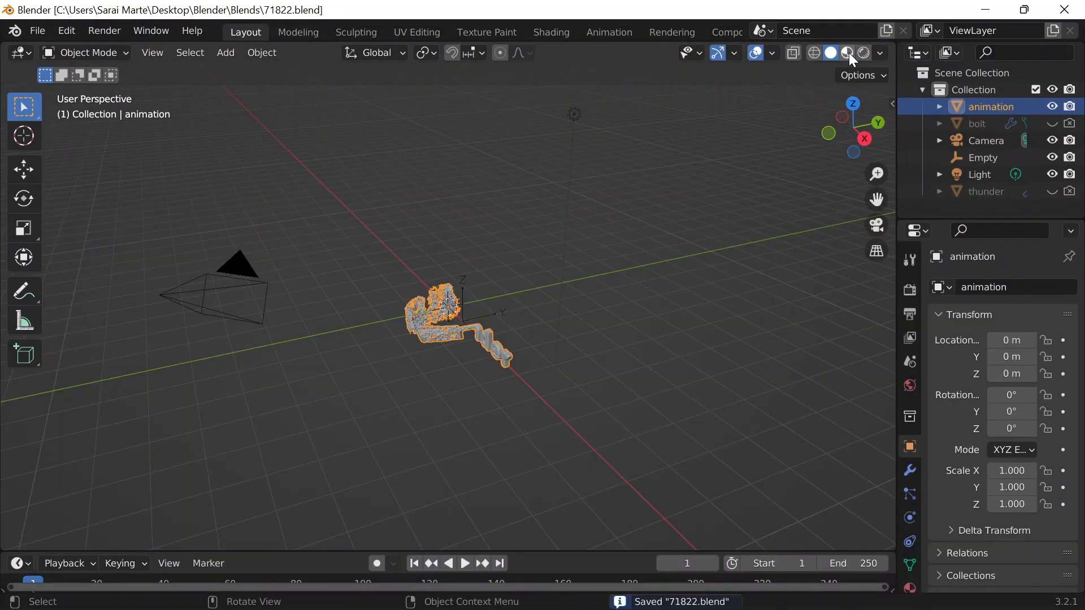
left_click(849, 52)
mouse_move(434, 401)
middle_mouse_down()
mouse_move(639, 350)
mouse_move(530, 299)
middle_mouse_up()
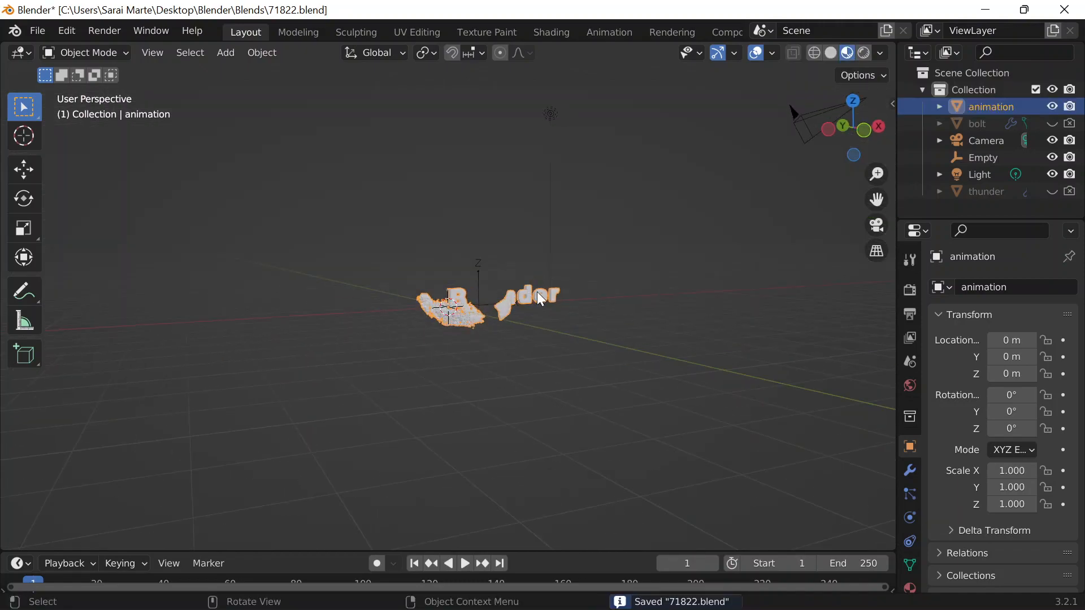
Step: Return to the Geometry Nodes workspace and assign Material.001 to the Set Material node
scroll(682, 28, "down", 5)
left_click(680, 30)
left_click(551, 471)
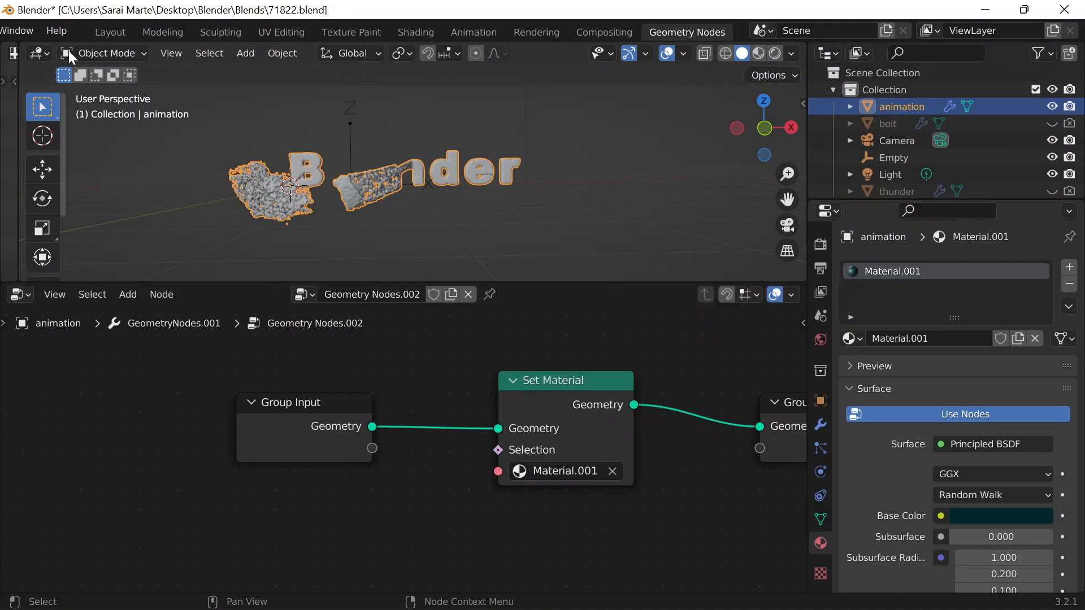
Step: Switch to the Layout workspace, save 71822.blend, and view the coloured text from above
left_click(98, 34)
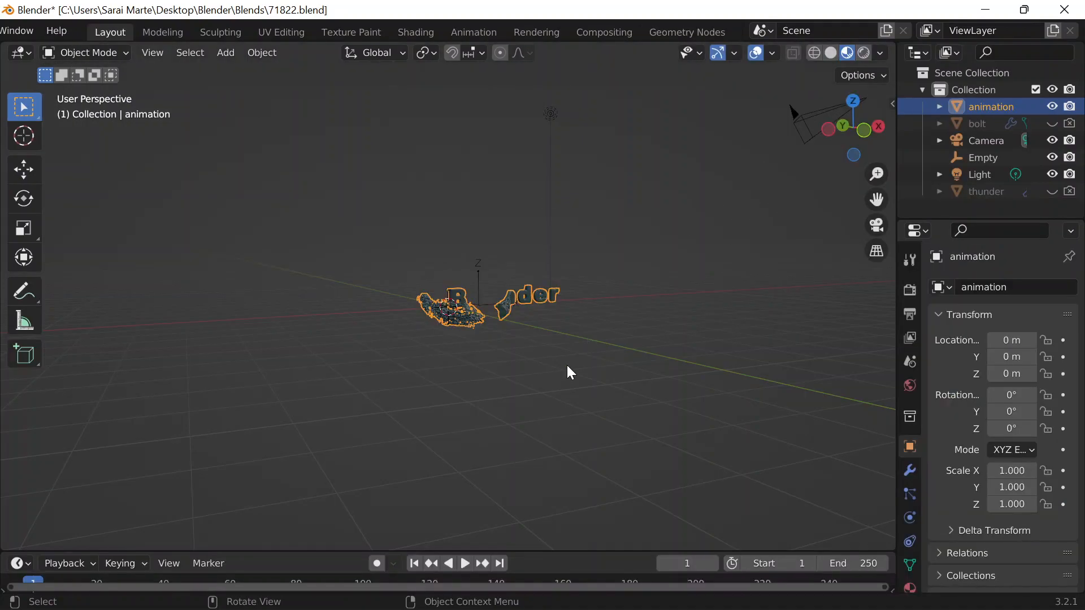
scroll(567, 365, "up", 4)
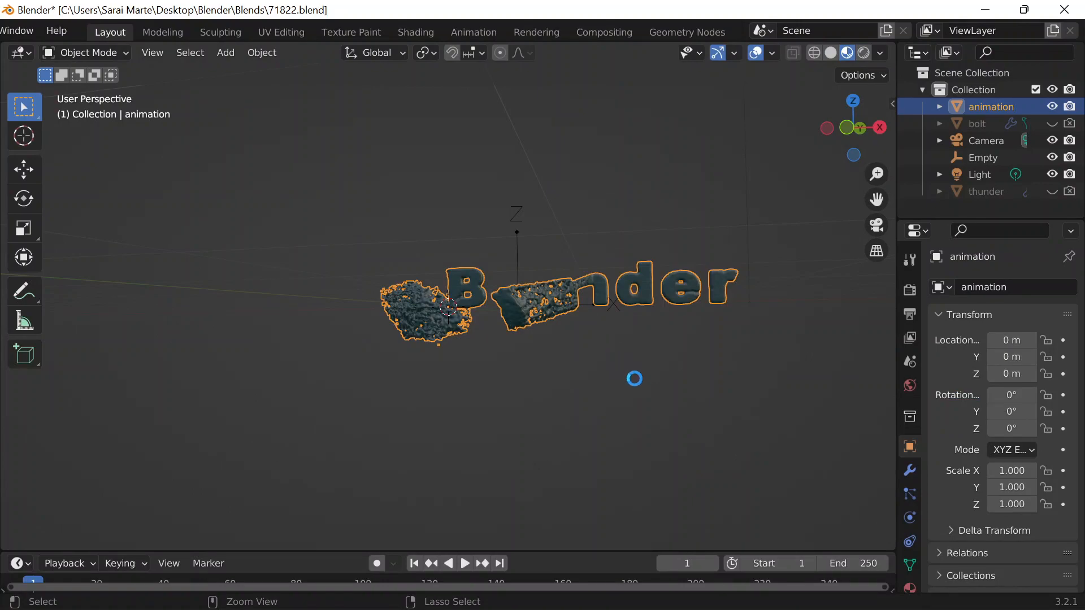
key("ctrl+s")
middle_click_drag(631, 449, 528, 310)
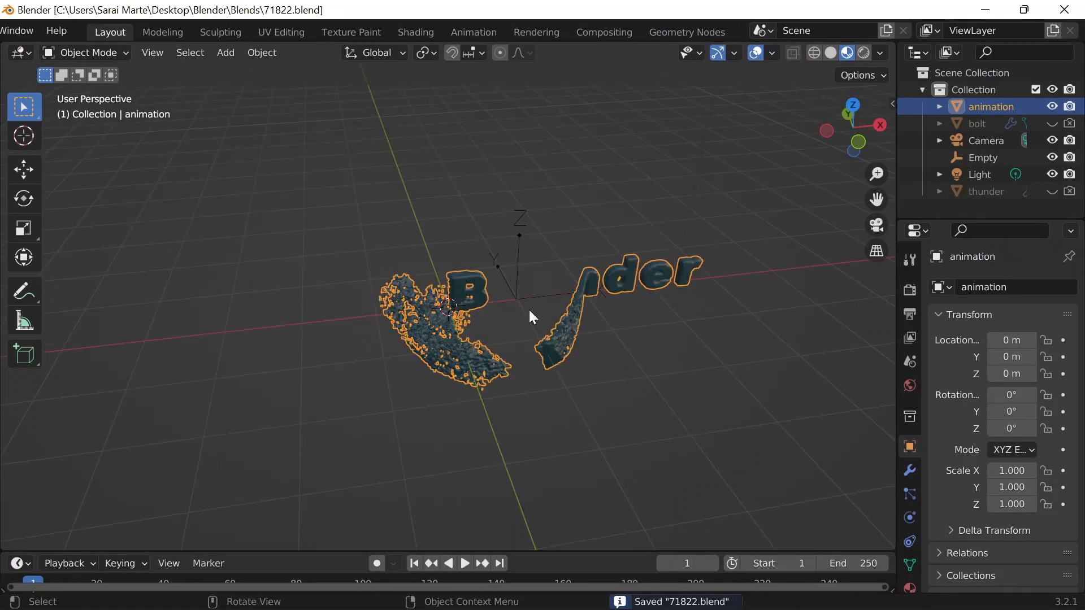
Step: Move the Empty about 3.08 m in the negative X direction, away from the text
left_click(520, 259)
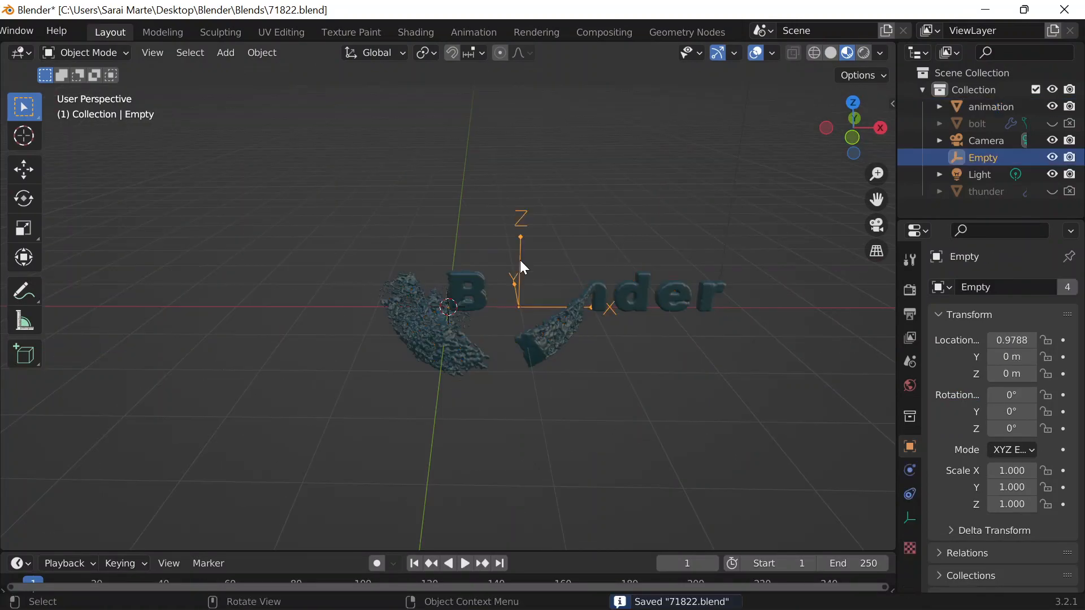
key("g")
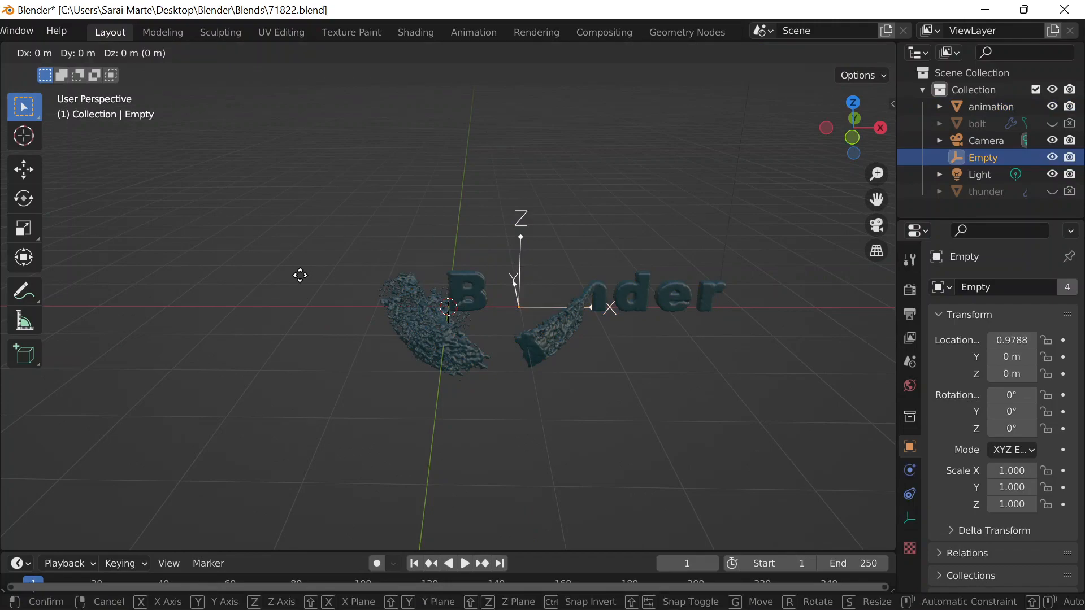
key("x")
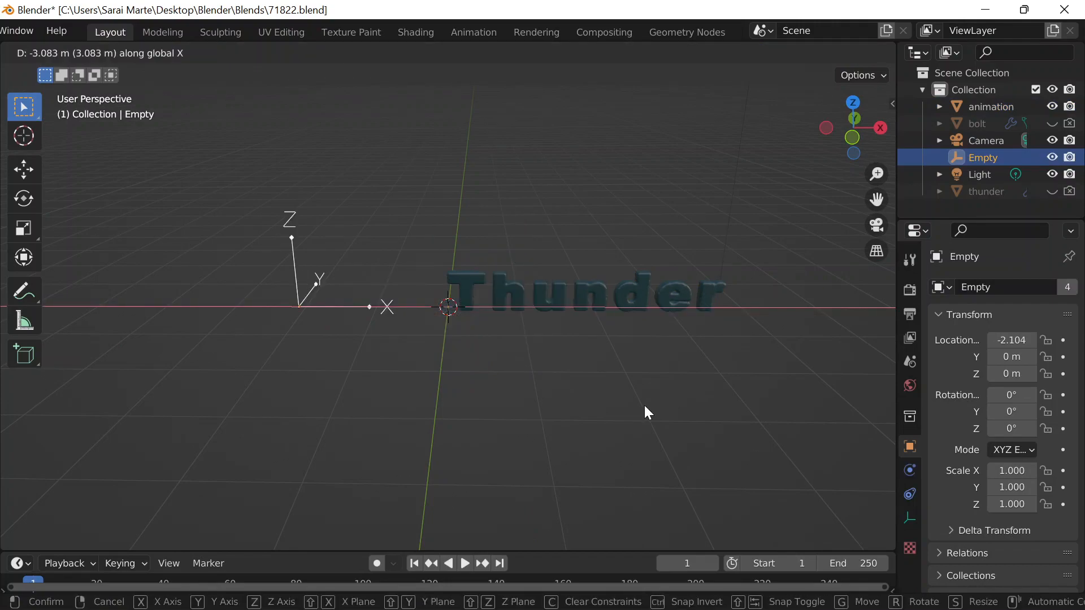
left_click(647, 413)
Step: Add a mesh plane to the scene
key("shift+a")
mouse_move(599, 270)
left_click(710, 272)
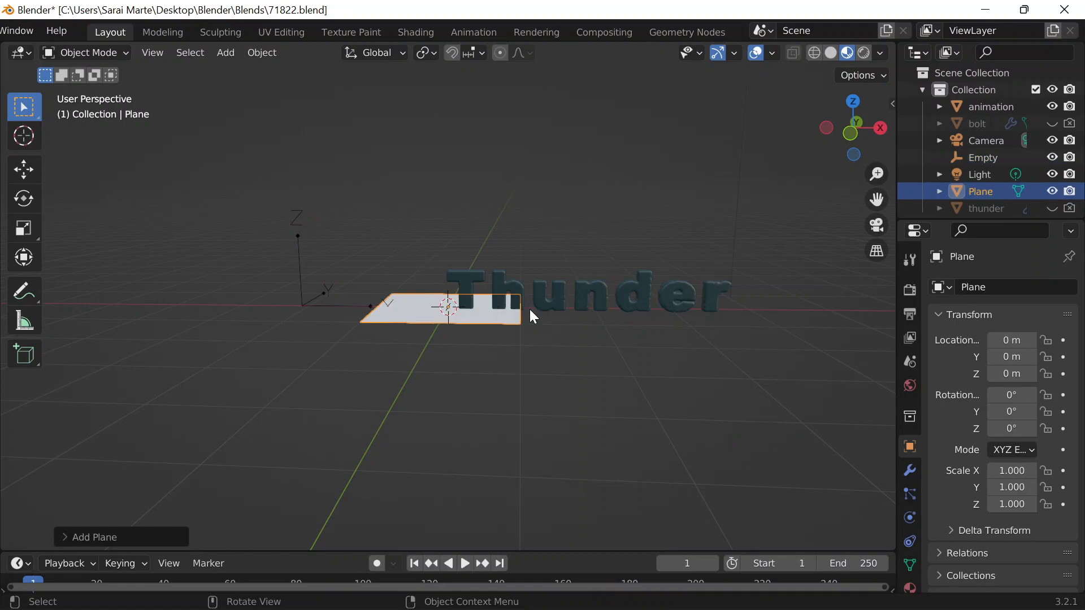
Step: Create a new material on the plane
left_click(910, 467)
left_click(910, 418)
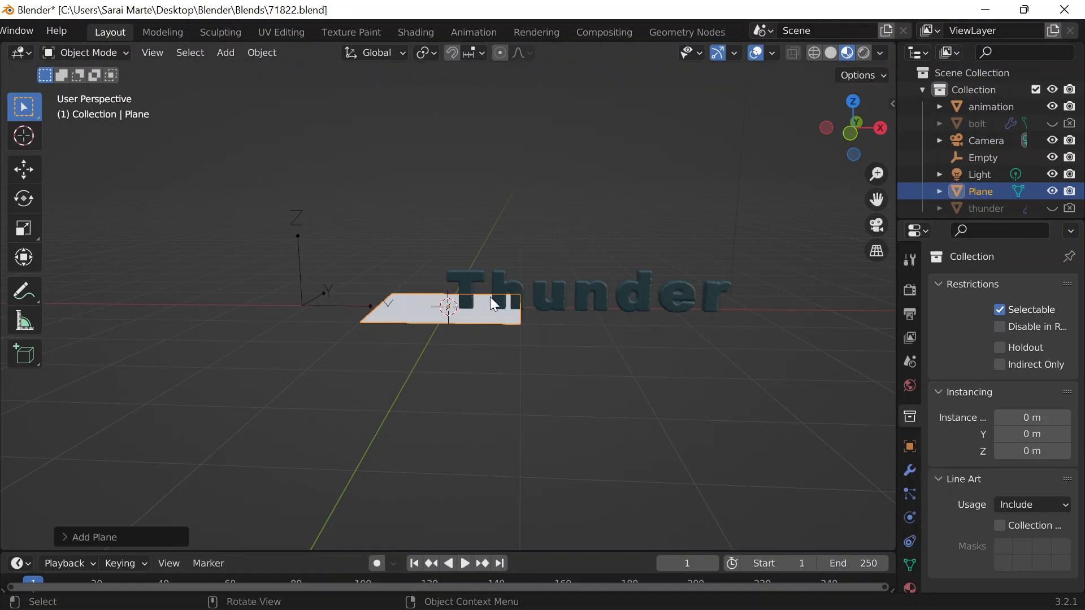
middle_click_drag(483, 302, 735, 365)
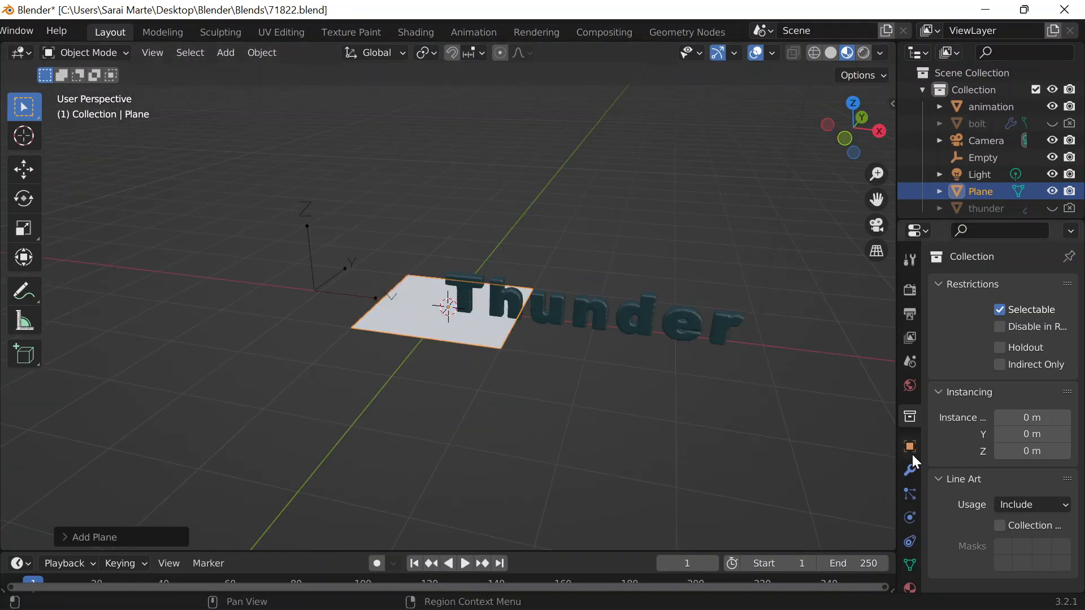
scroll(905, 571, "down", 1)
left_click(911, 565)
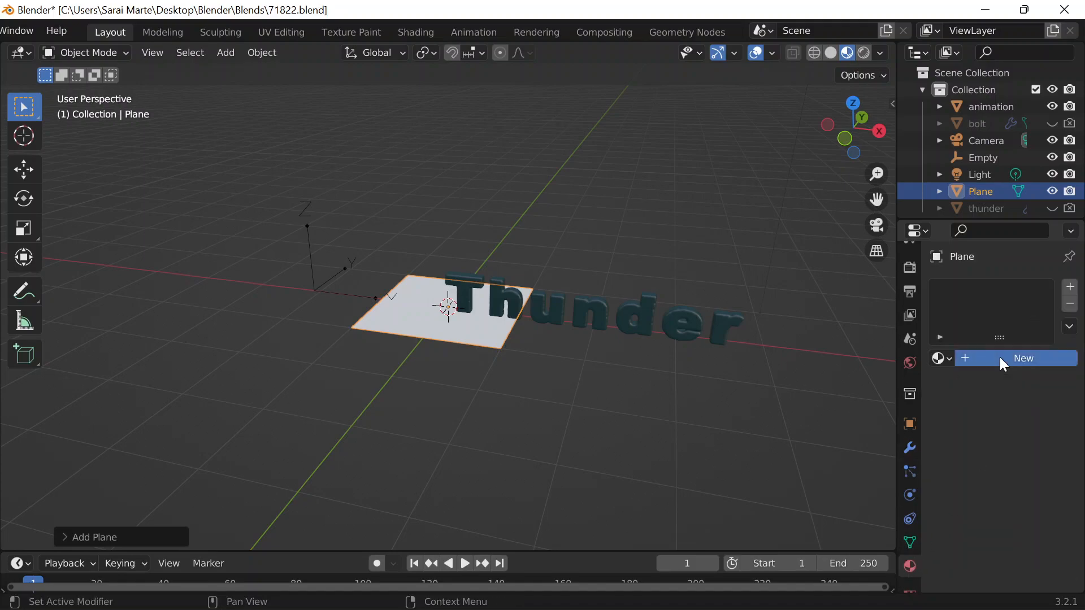
left_click(1017, 358)
scroll(1005, 504, "down", 3)
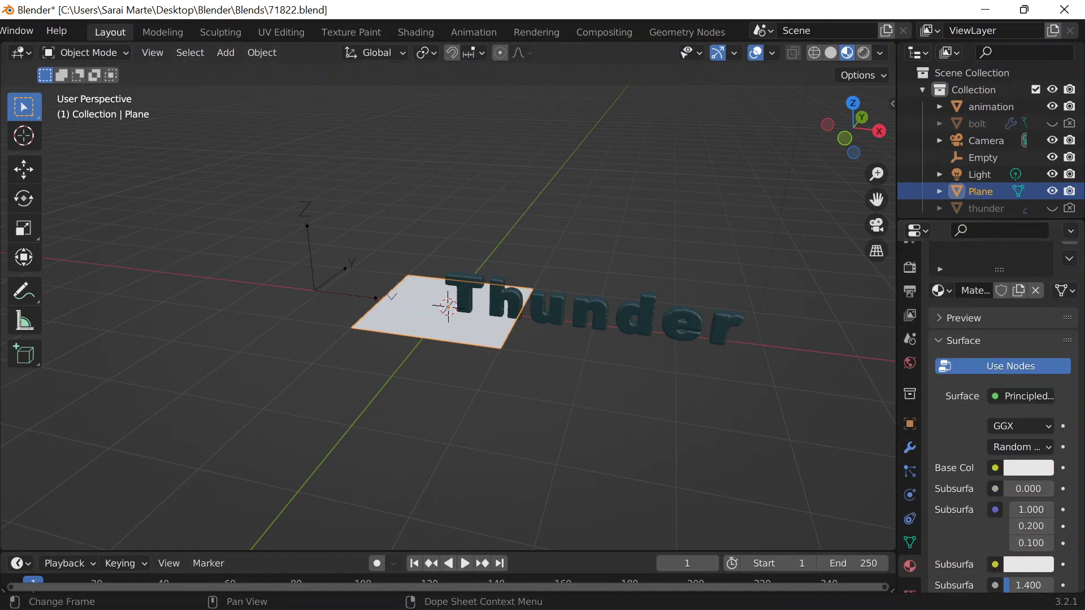
Step: Copy the lime colour E0FF4F from the Coolors palette in the browser and apply it as the plane material's Base Color in Blender
left_click(812, 604)
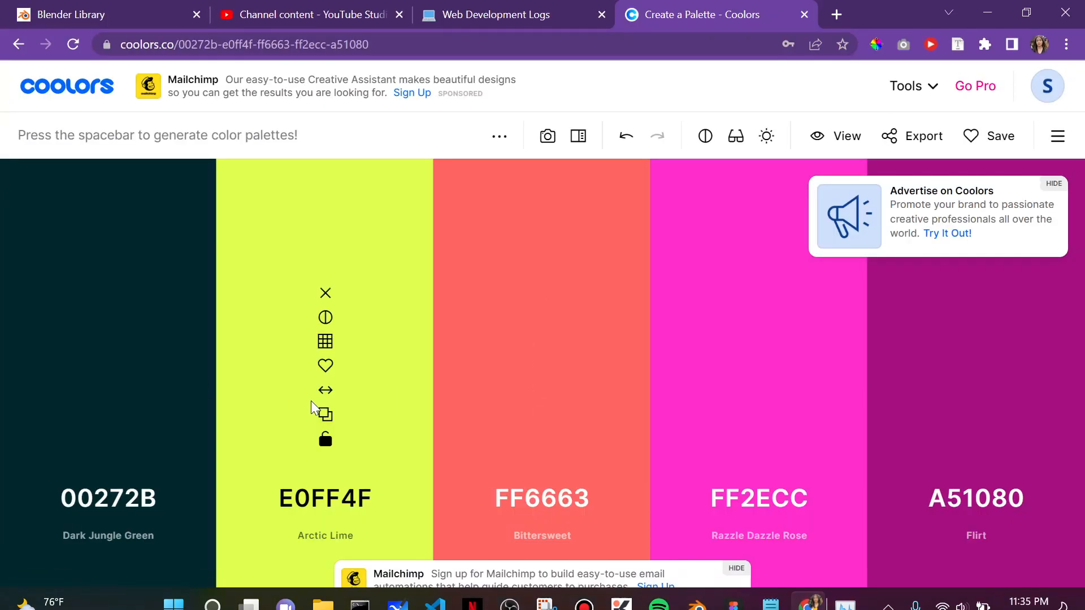
left_click(1000, 14)
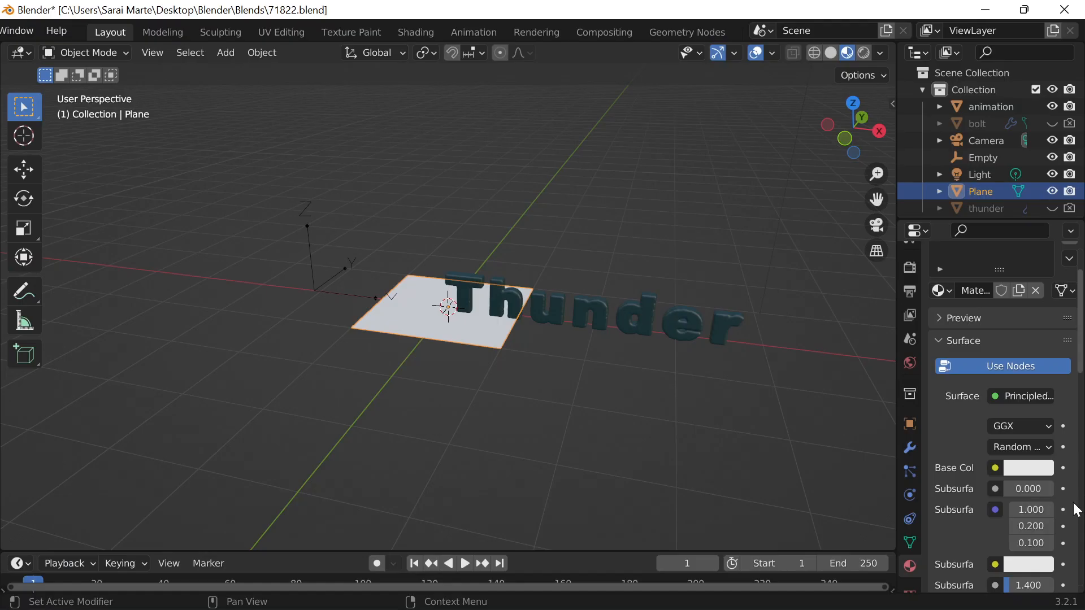
left_click(1029, 467)
left_click(995, 392)
key("ctrl+v")
key("Return")
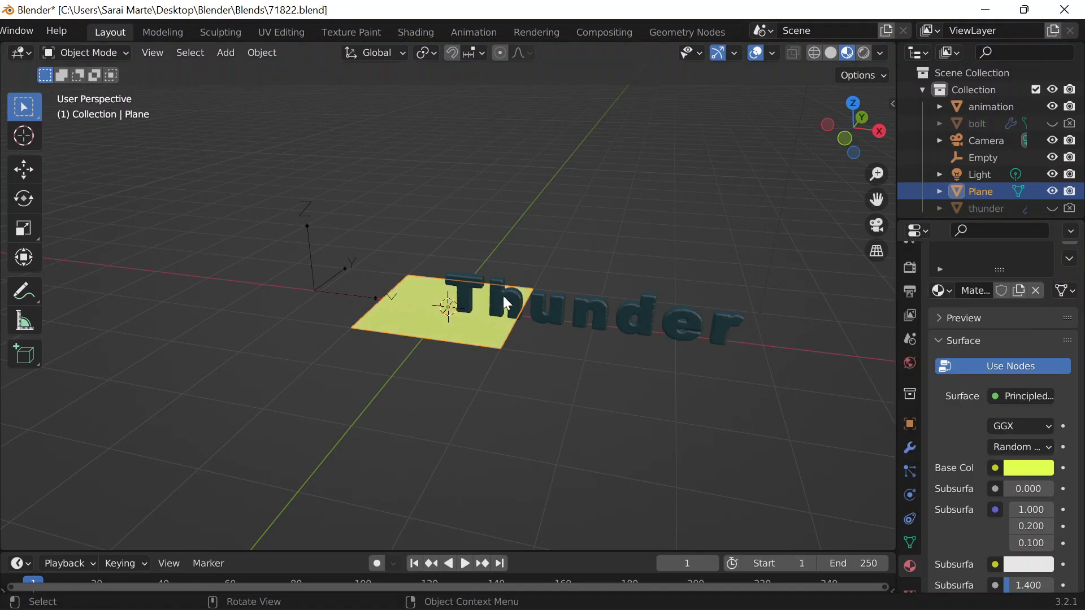
Step: Set the plane's X rotation to 90° and scale it up uniformly to about 3.05
scroll(892, 485, "down", 1)
left_click(911, 424)
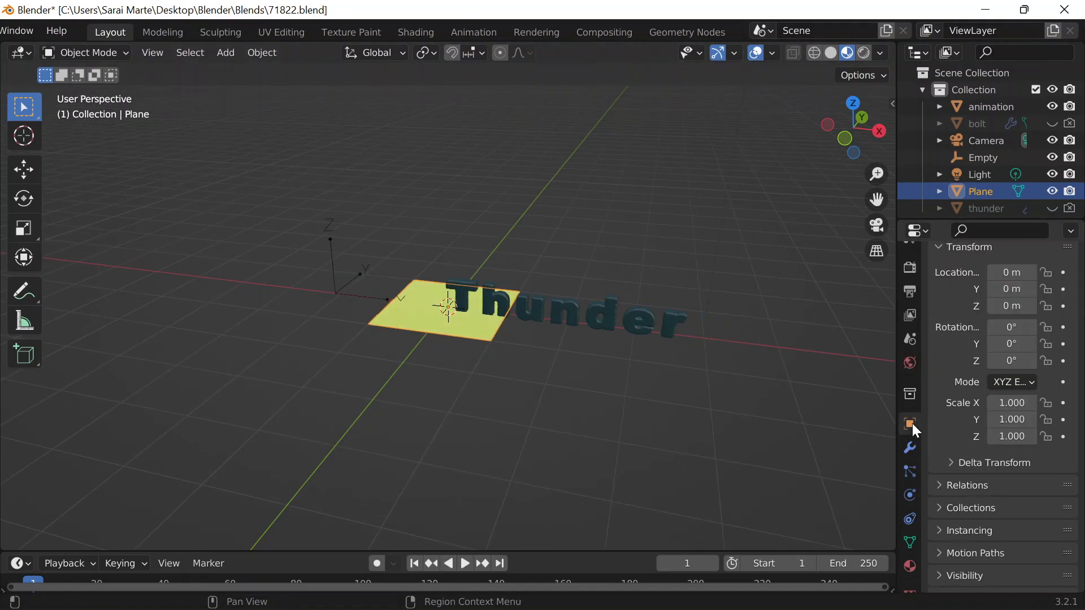
left_click(1011, 327)
type("90")
key("Return")
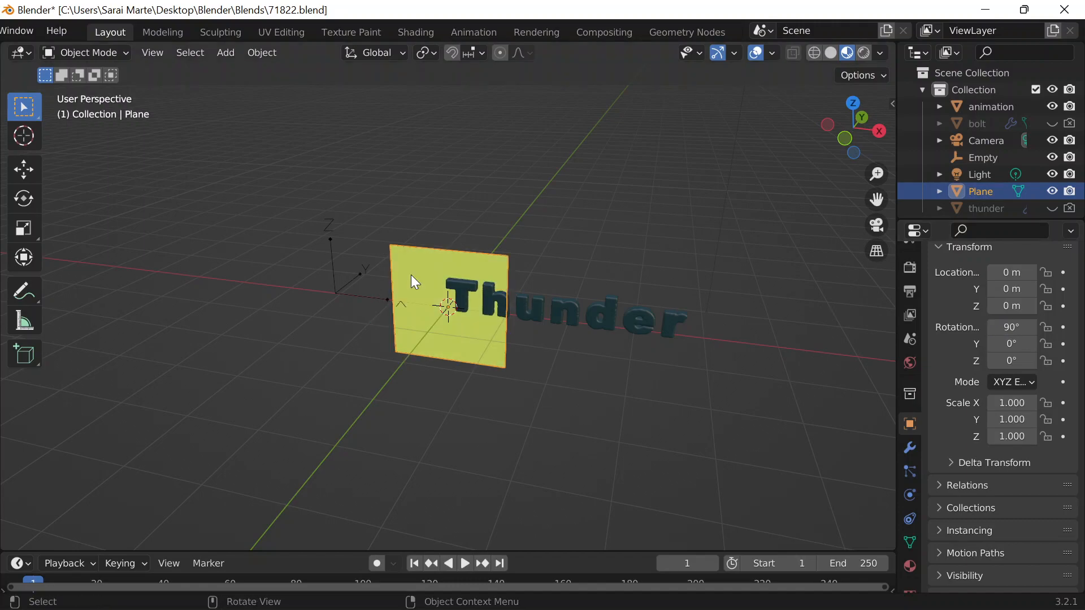
key("s")
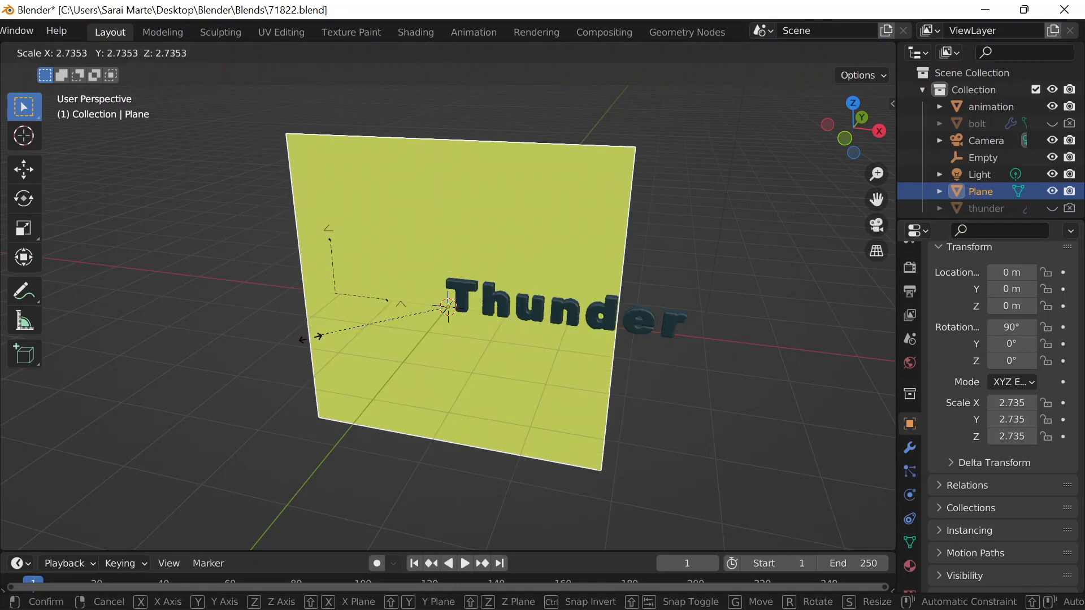
left_click(366, 357)
Step: Move the plane about 1.83 m along X and about 0.83 m along Y so it sits behind the text
middle_click_drag(371, 361, 564, 344)
left_click(482, 315)
left_click(513, 225)
key("g")
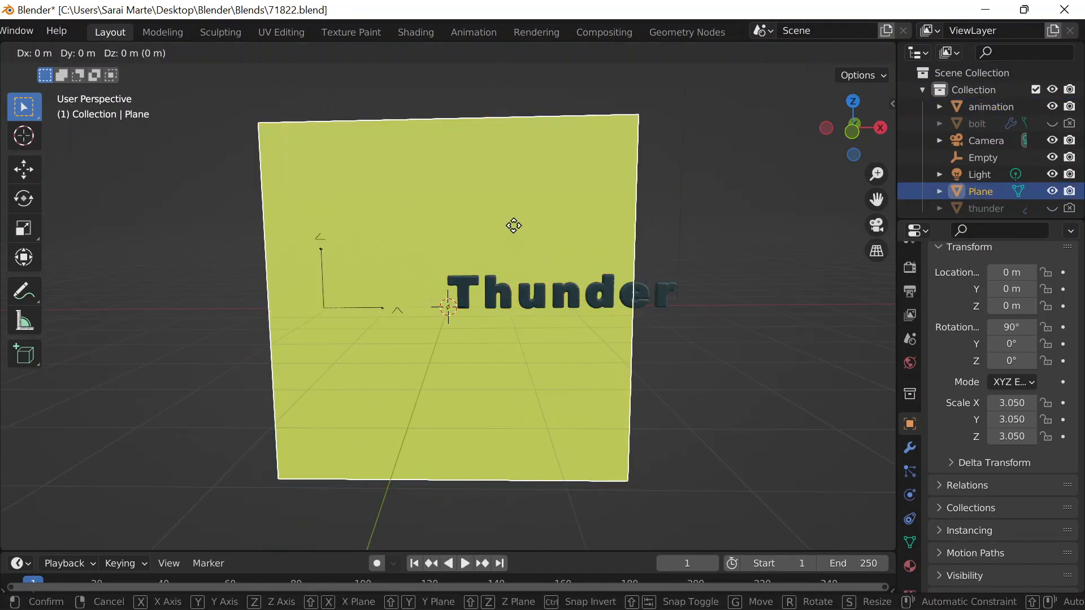
key("x")
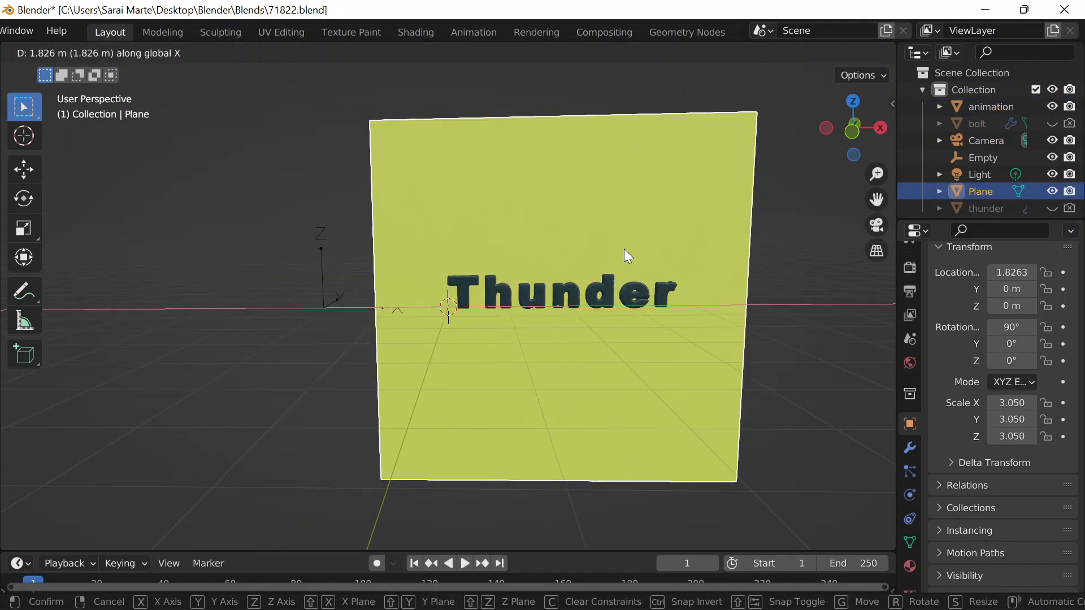
left_click(624, 249)
middle_click_drag(624, 249, 618, 302)
key("g")
key("y")
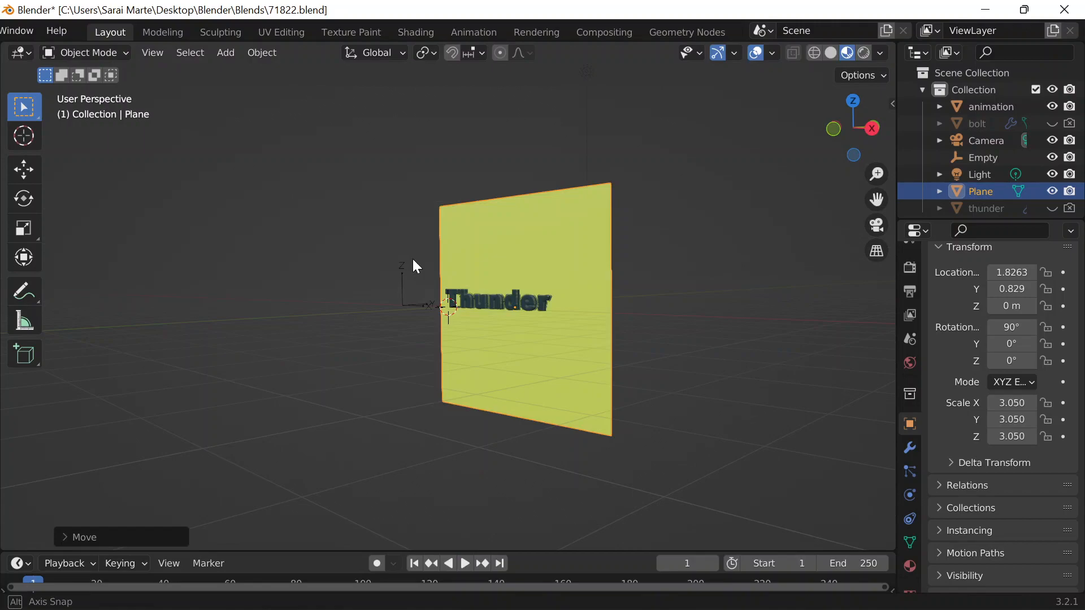
Step: Stretch the backdrop plane along X to a scale of about 5.9
middle_click_drag(417, 266, 622, 305)
key("s")
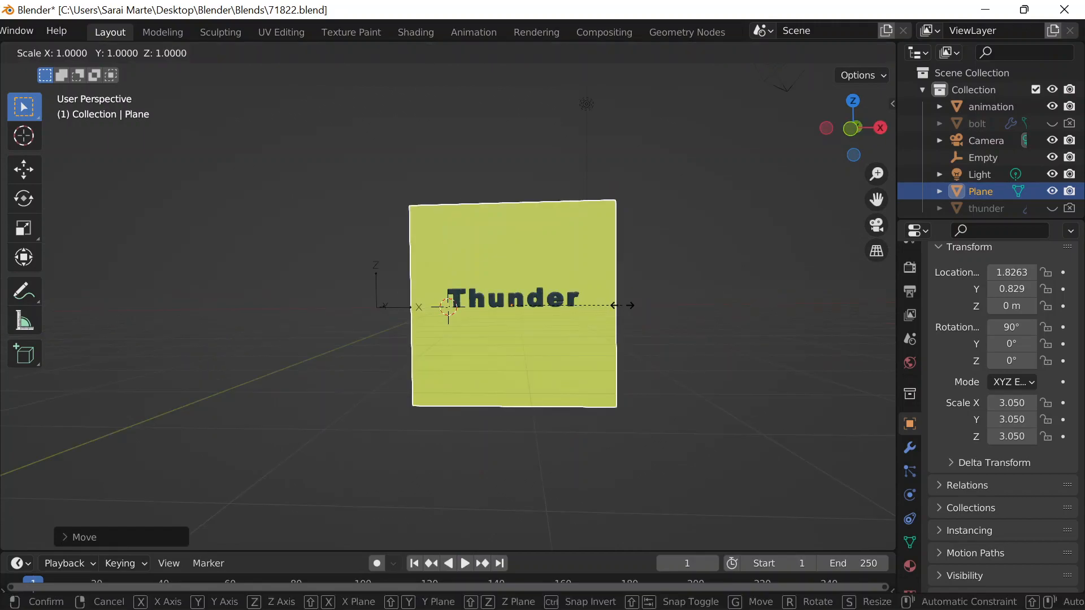
key("x")
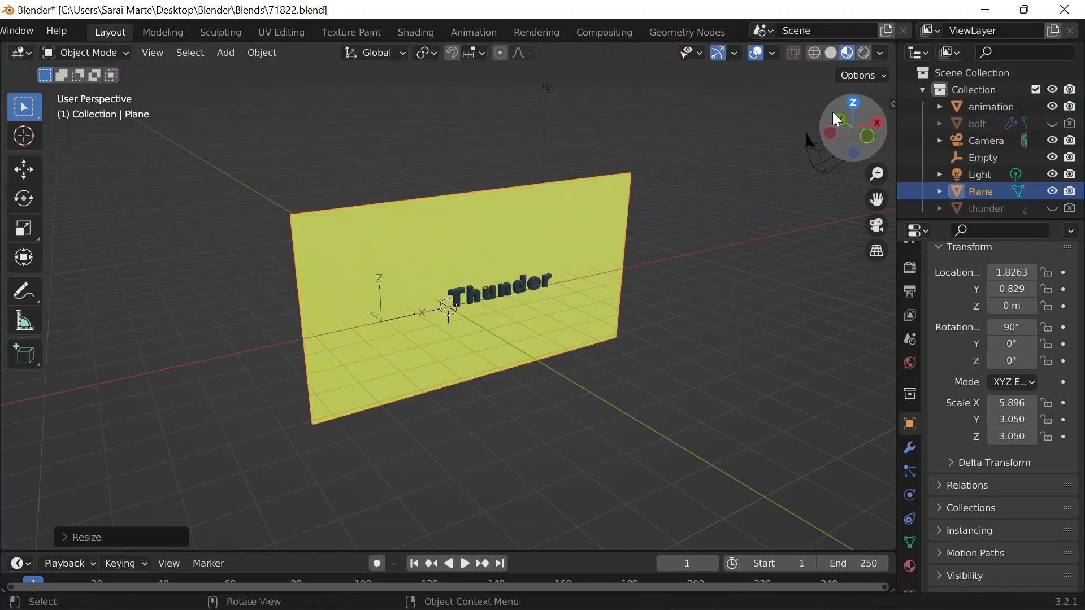
left_click_drag(838, 120, 474, 359)
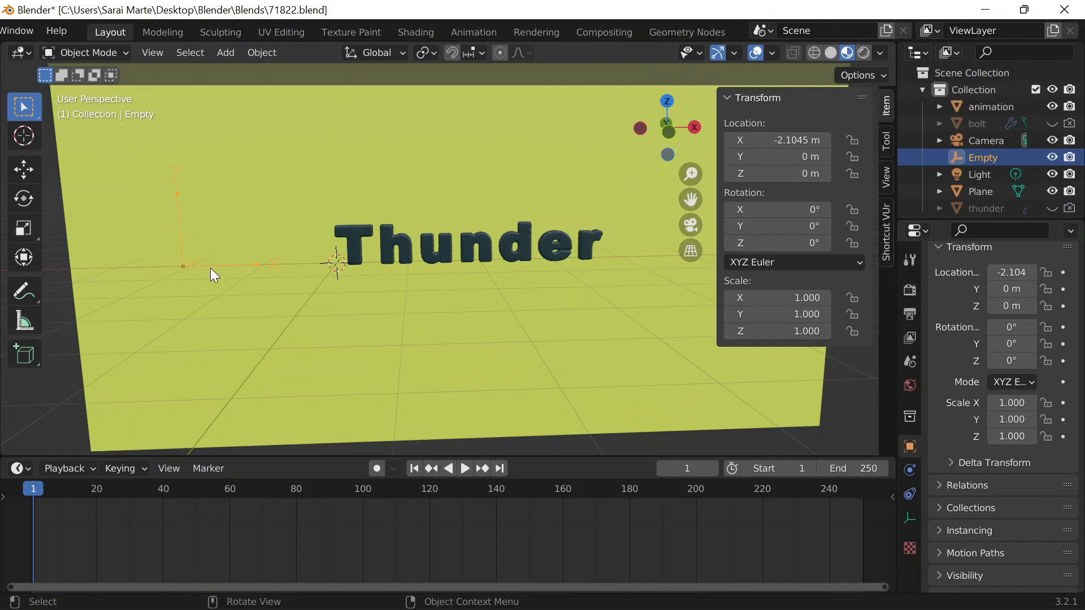
Step: Move the Empty along X to about -1.44 m, just before the text
scroll(221, 254, "down", 3)
scroll(267, 245, "up", 2)
scroll(267, 246, "down", 1)
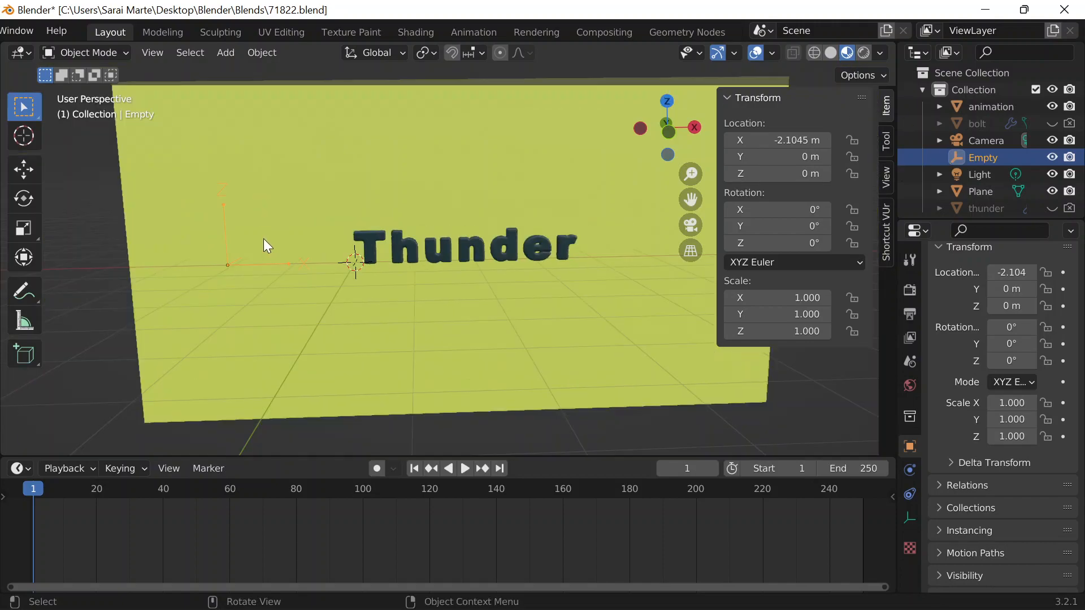
key("g")
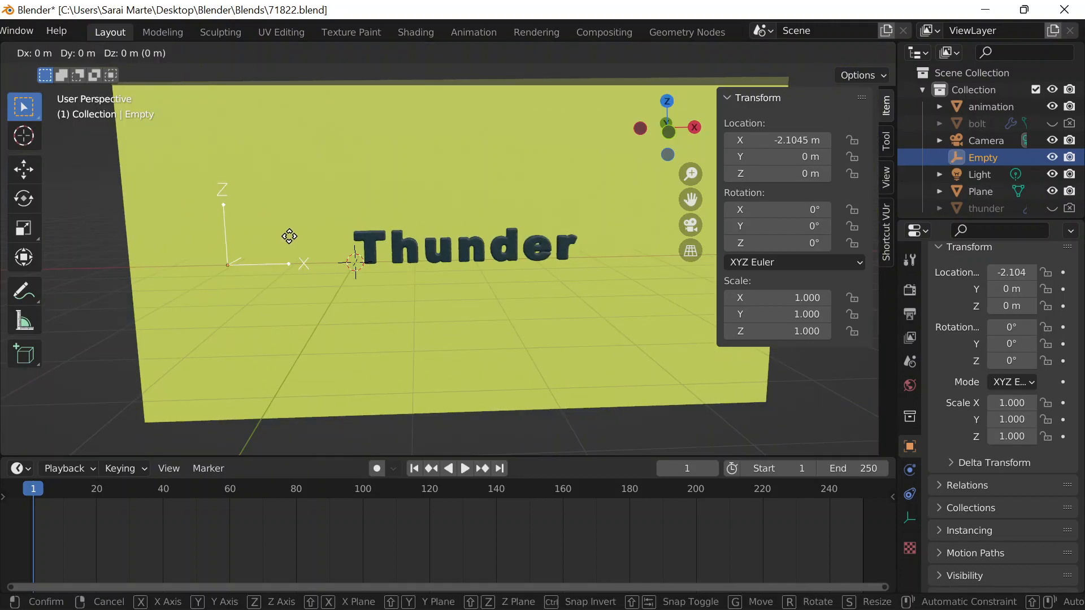
key("x")
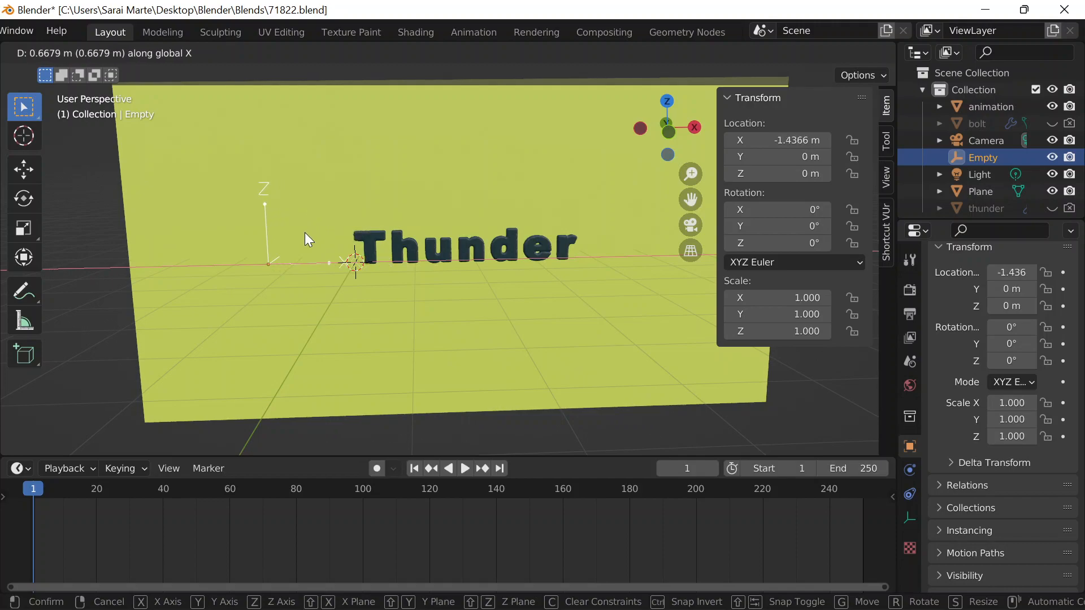
left_click(304, 232)
Step: Set the animation's end frame to 80 and insert a location keyframe for the Empty at frame 1
double_click(853, 469)
type("80")
key("Return")
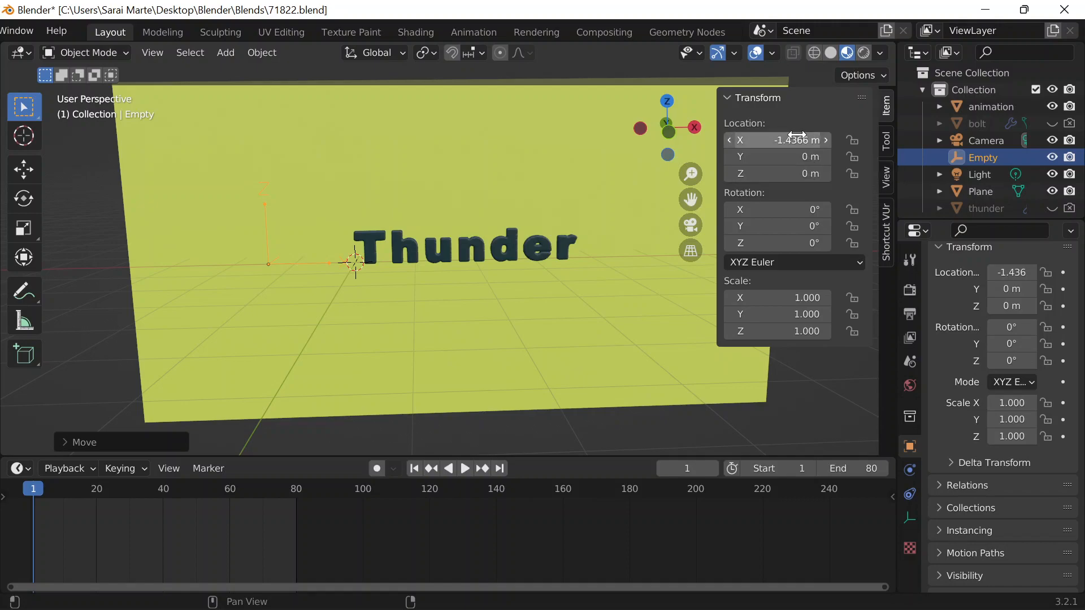
key("i")
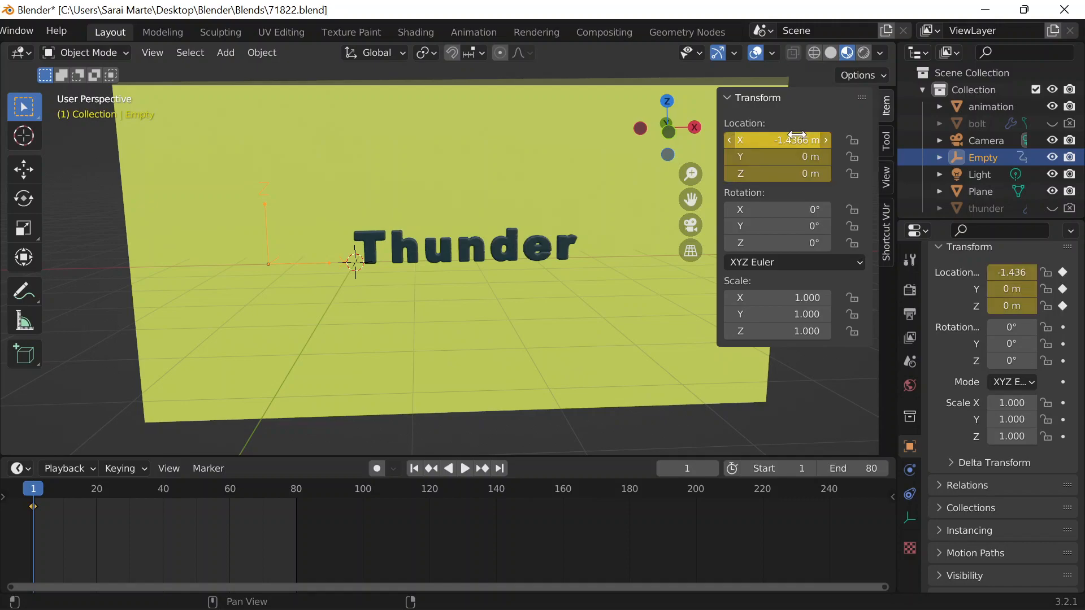
Step: At frame 80, move the Empty along X to about 4.29 m and insert a location keyframe
left_click(171, 494)
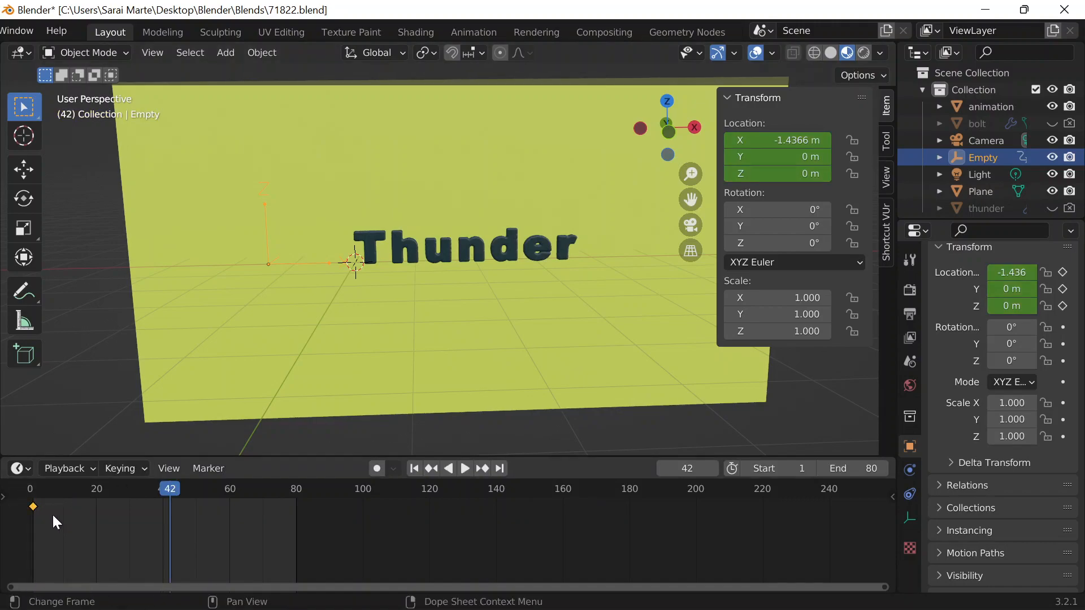
left_click(687, 468)
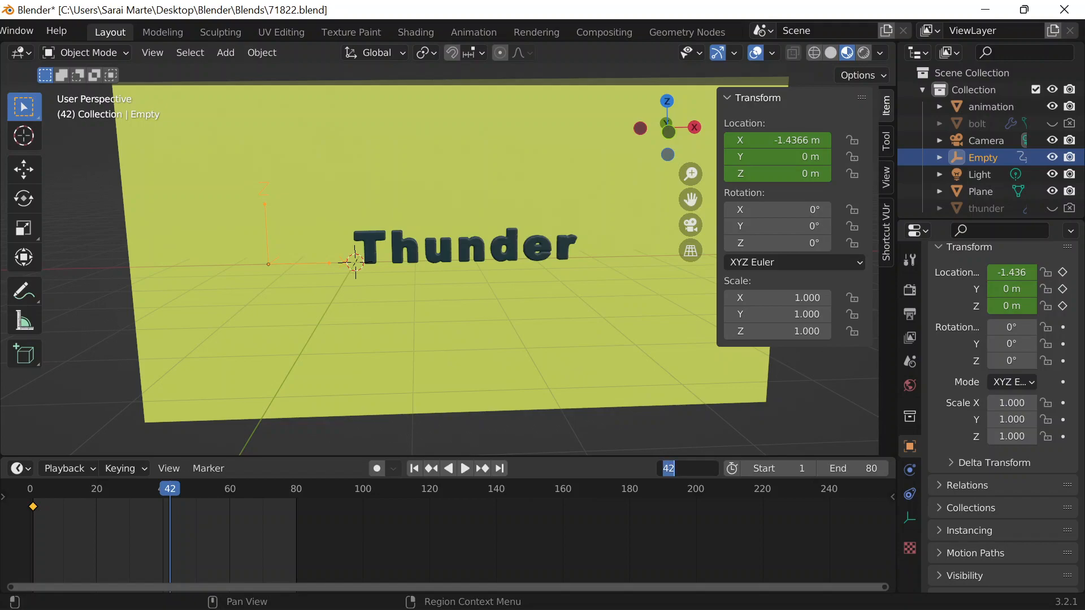
type("80")
key("Return")
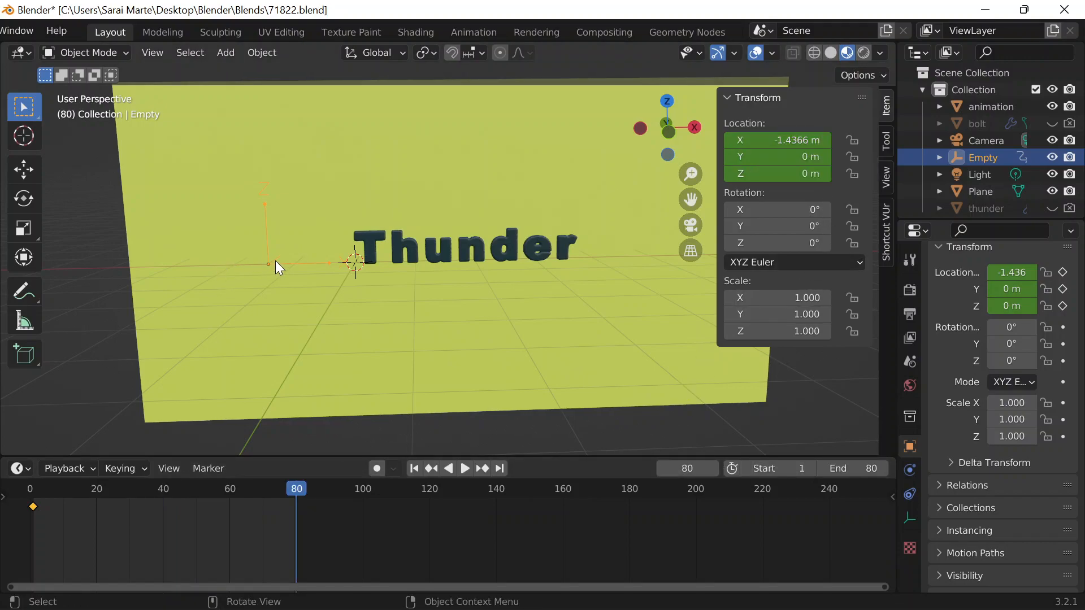
key("g")
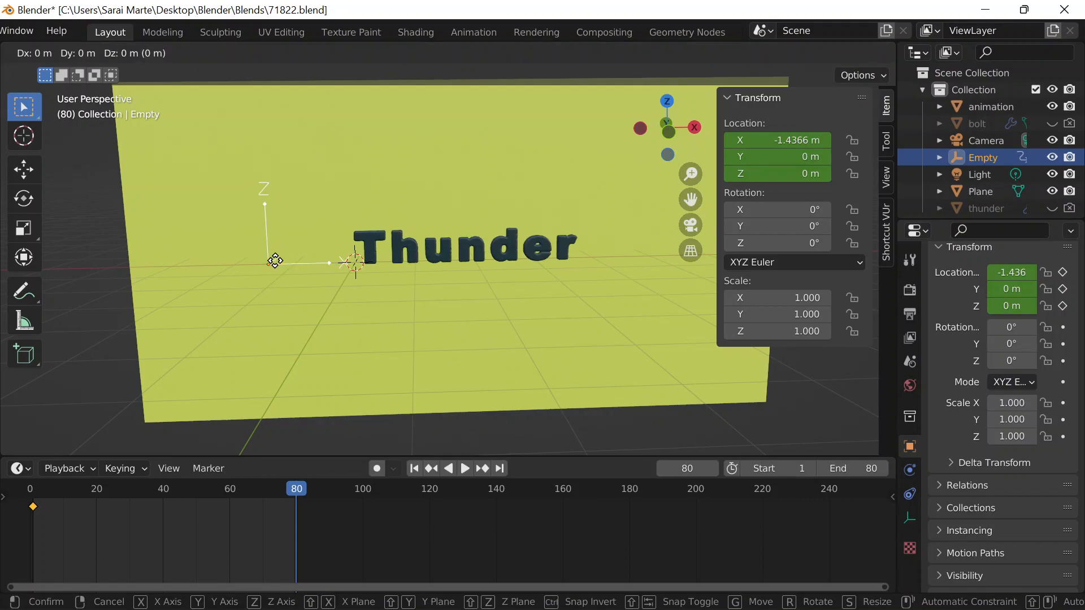
key("x")
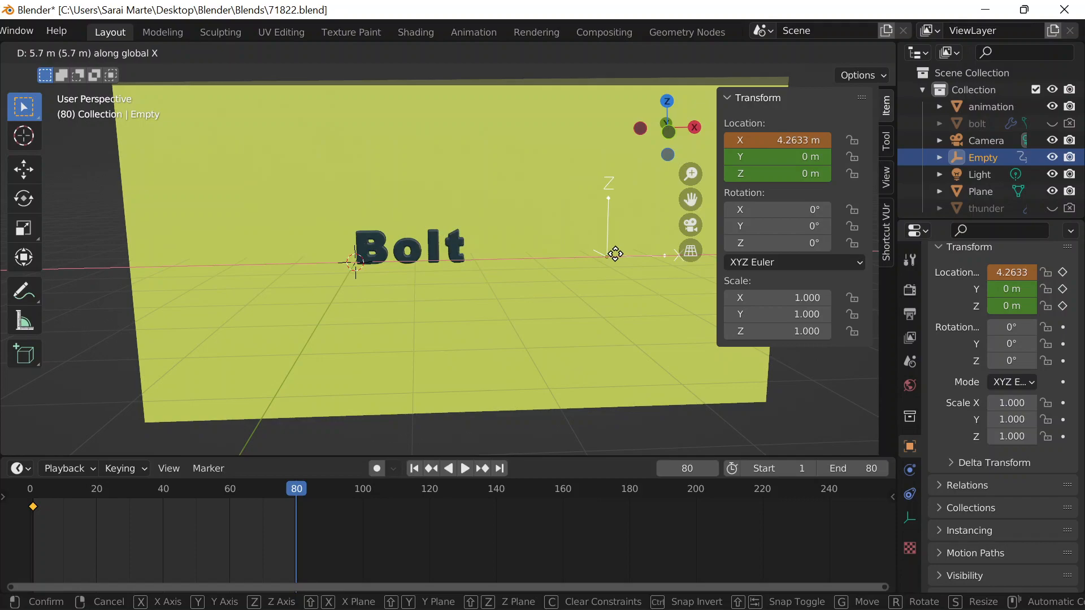
left_click(616, 255)
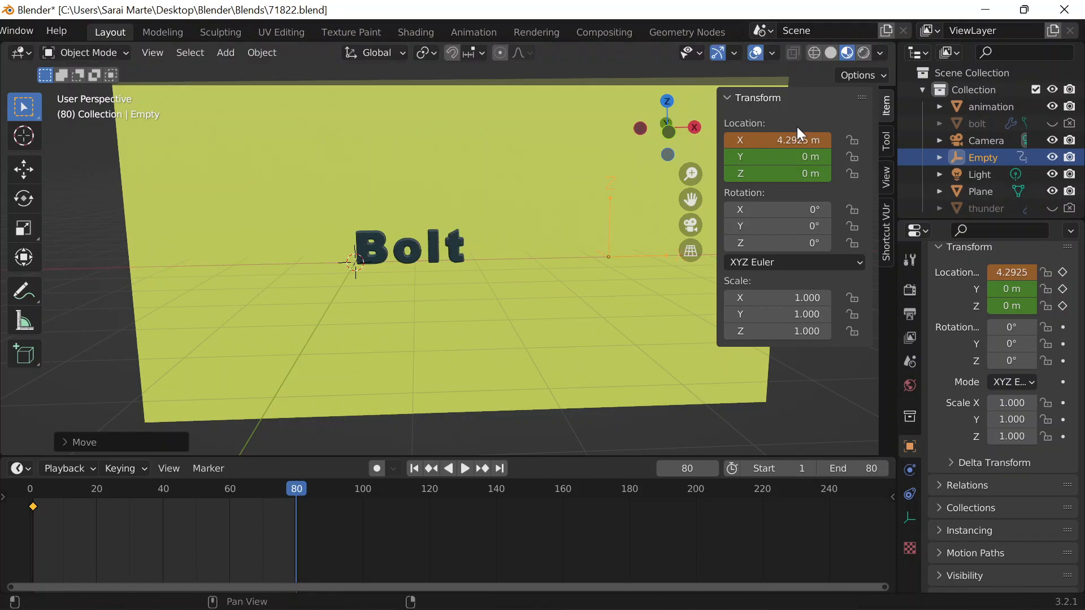
key("i")
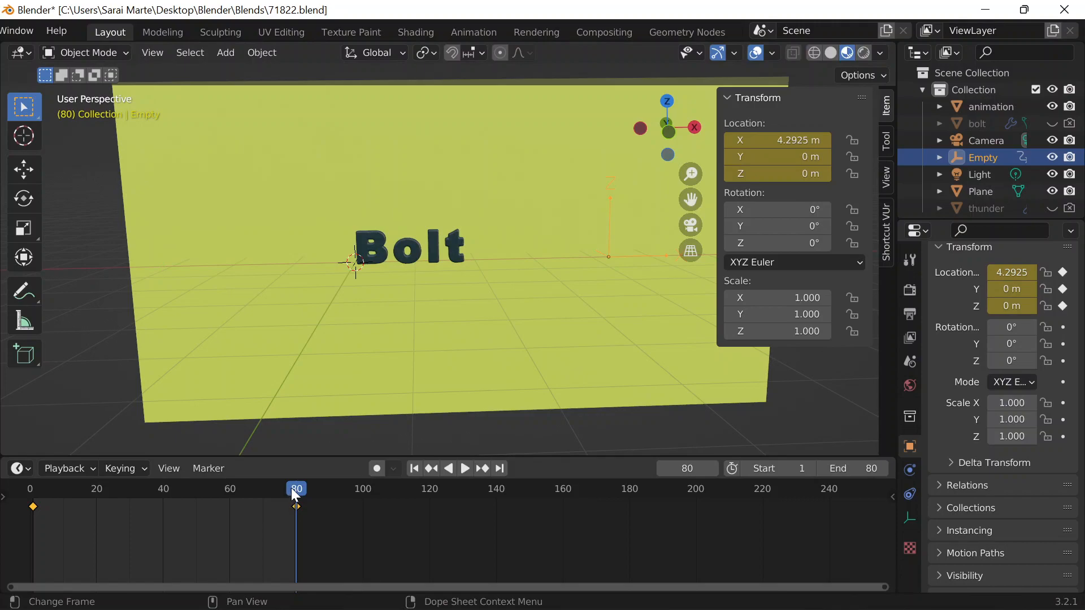
Step: Return to frame 1 and play the morph animation, hiding the transform sidebar for a clearer look
key("space")
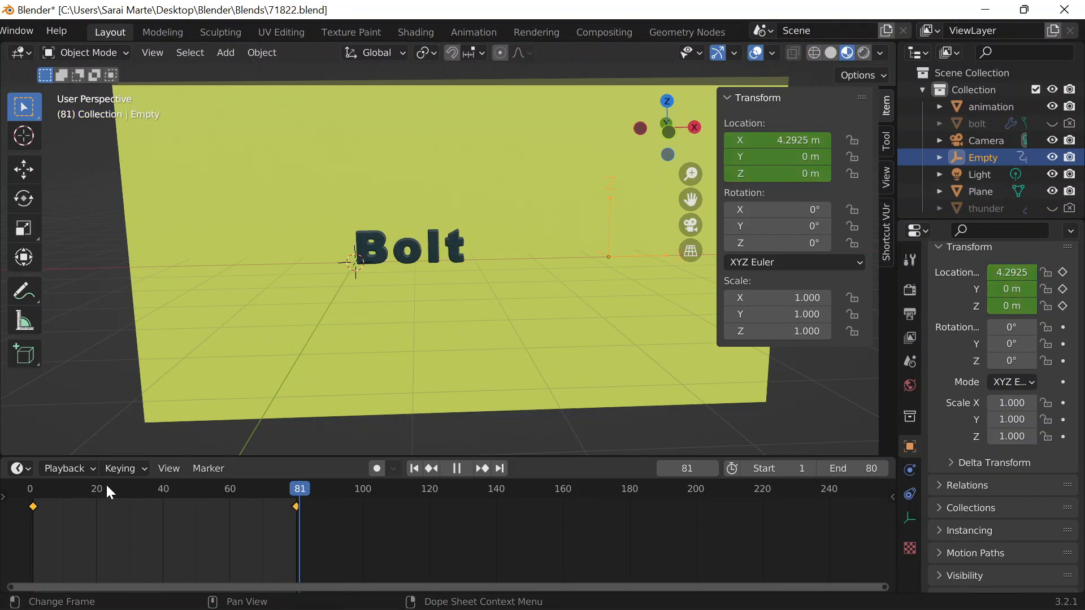
left_click_drag(107, 486, 100, 487)
left_click(686, 469)
type("1")
key("Return")
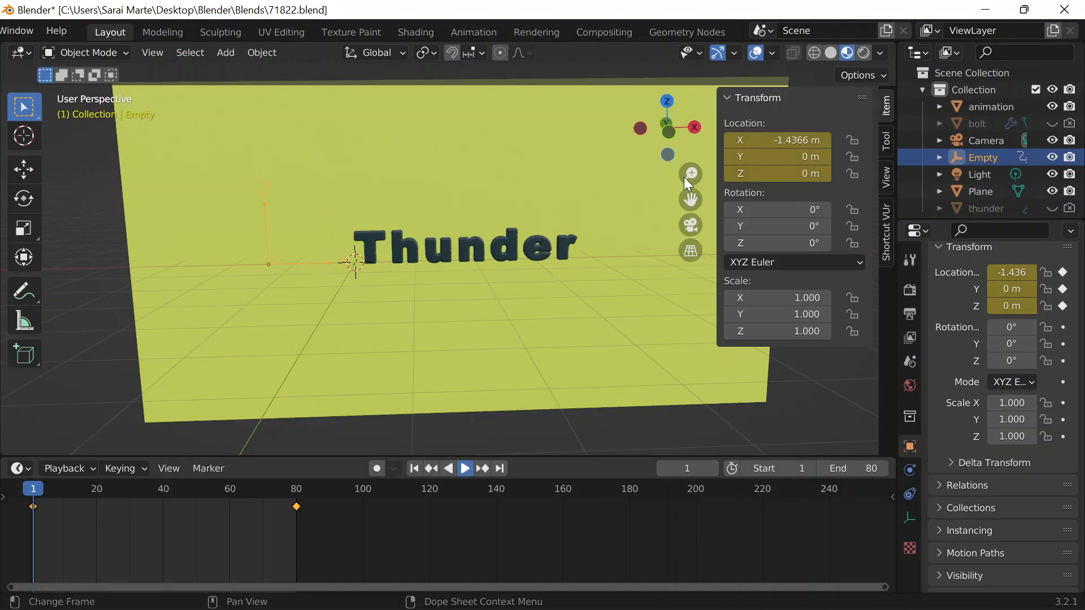
key("space")
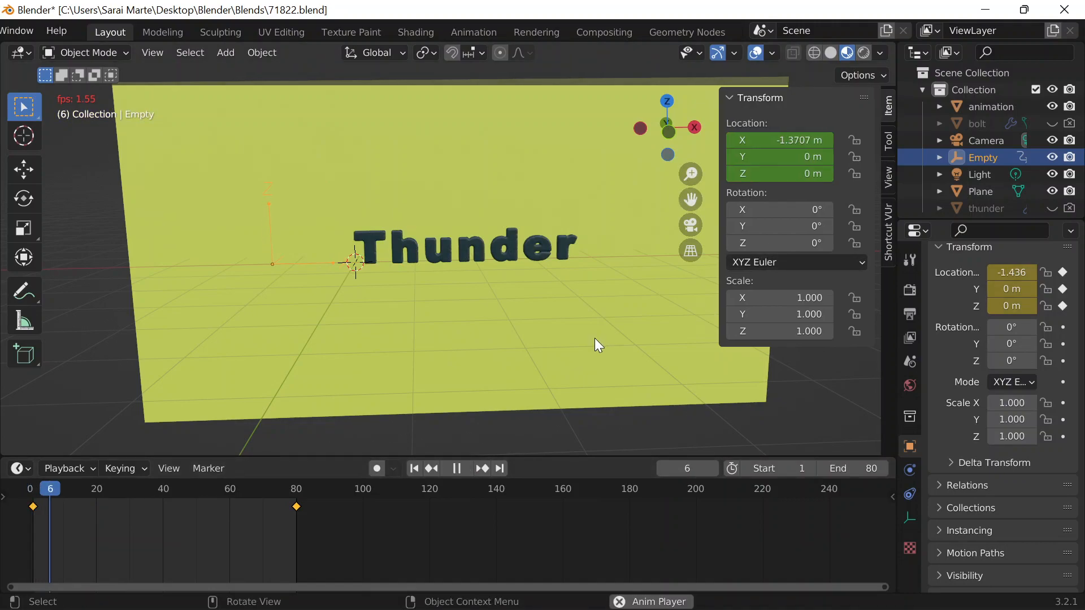
key("n")
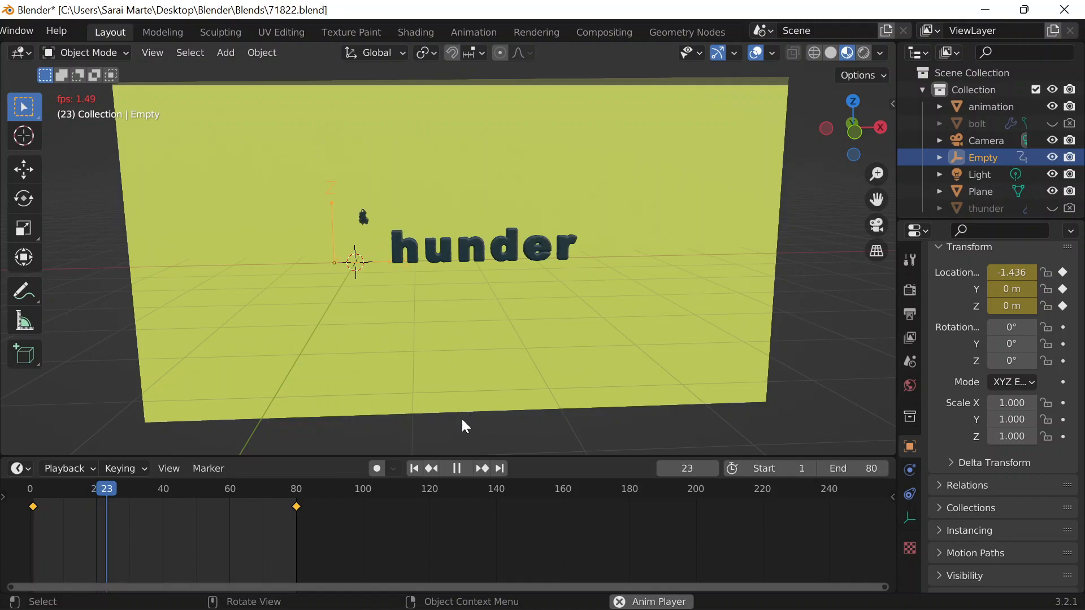
key("Escape")
Step: At frame 1, move the Empty along X to about 4.57 m past the text without keyframing it
left_click(446, 250)
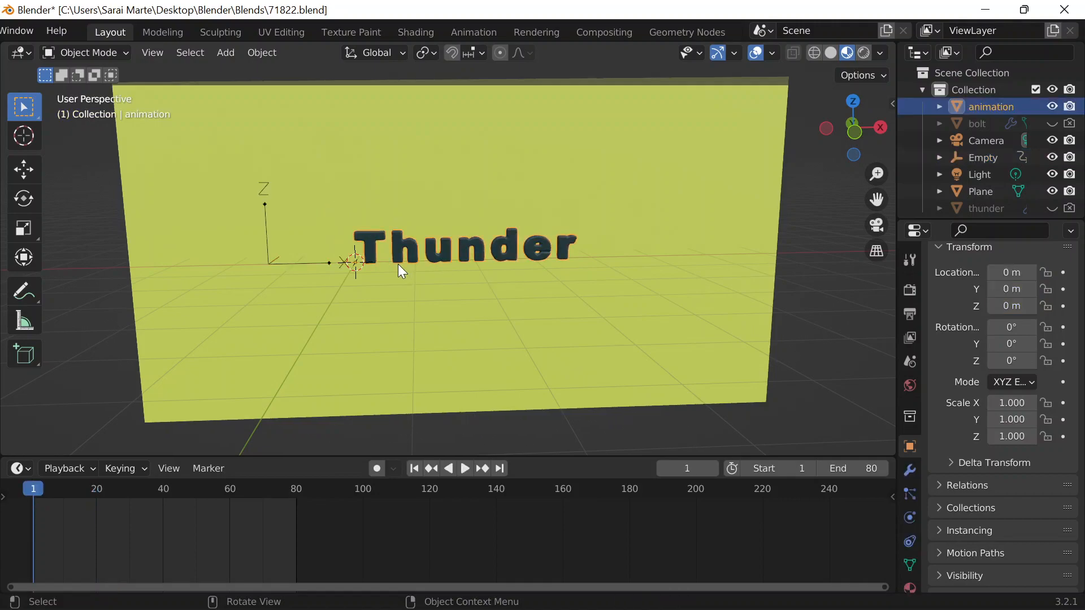
left_click(284, 261)
left_click(283, 266)
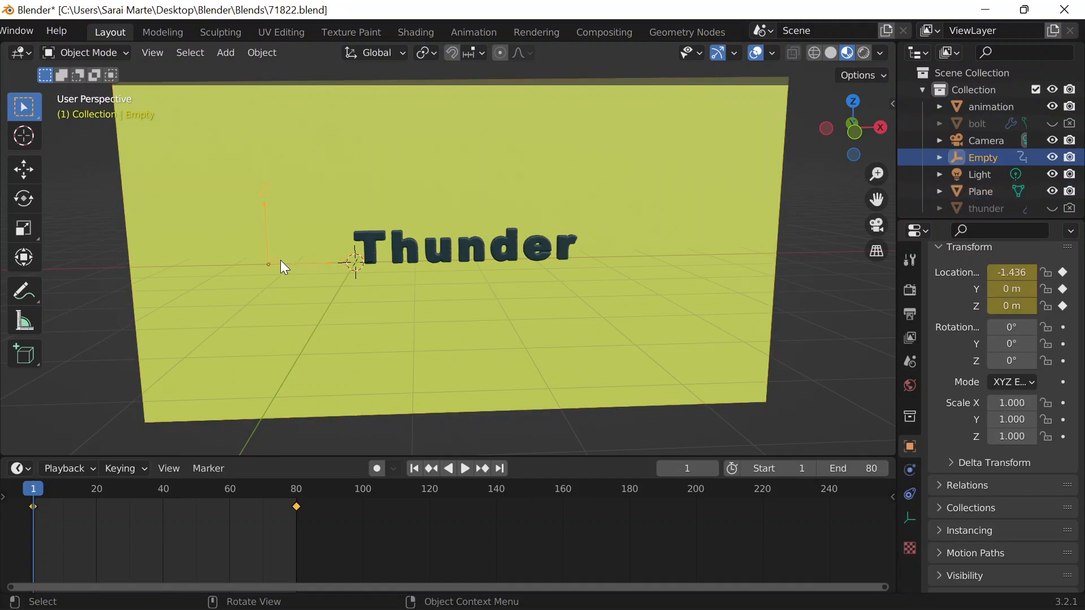
key("g")
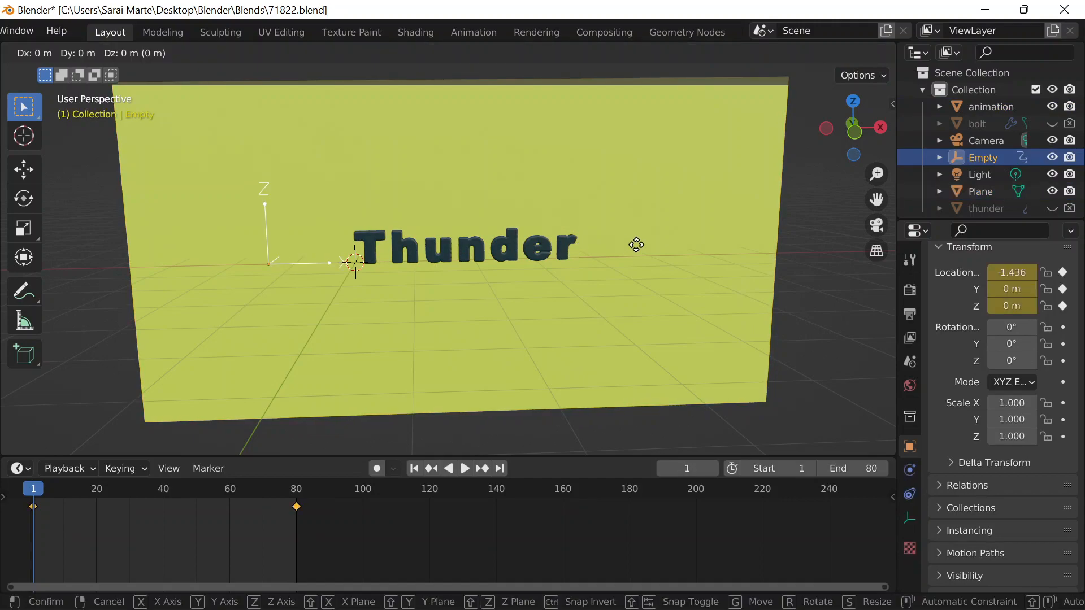
key("x")
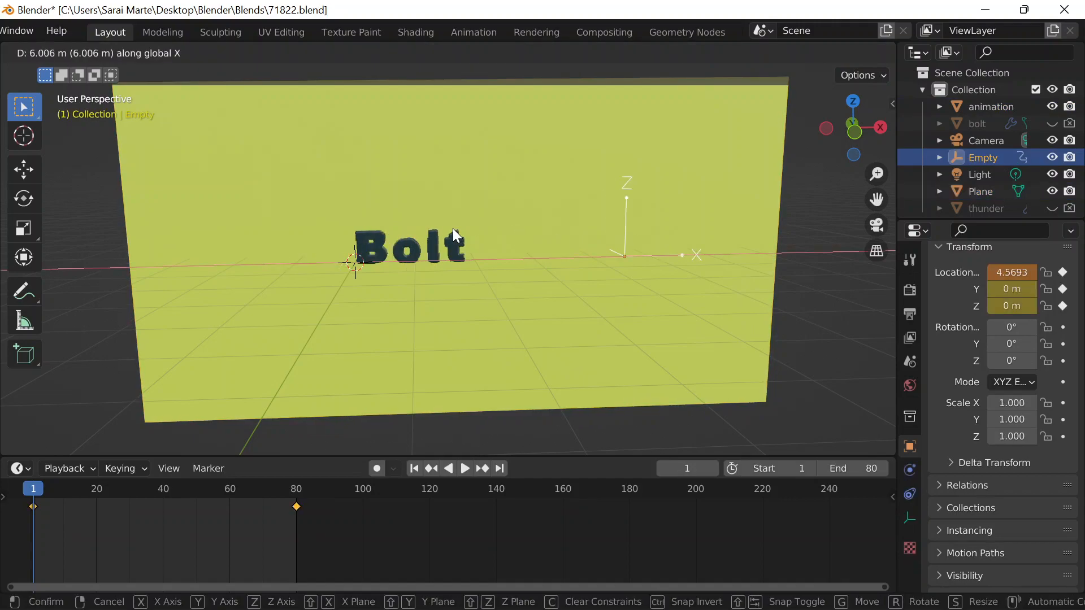
left_click(636, 245)
Step: Select the animated text, show its transform values and play the animation through the middle frames
left_click(437, 242)
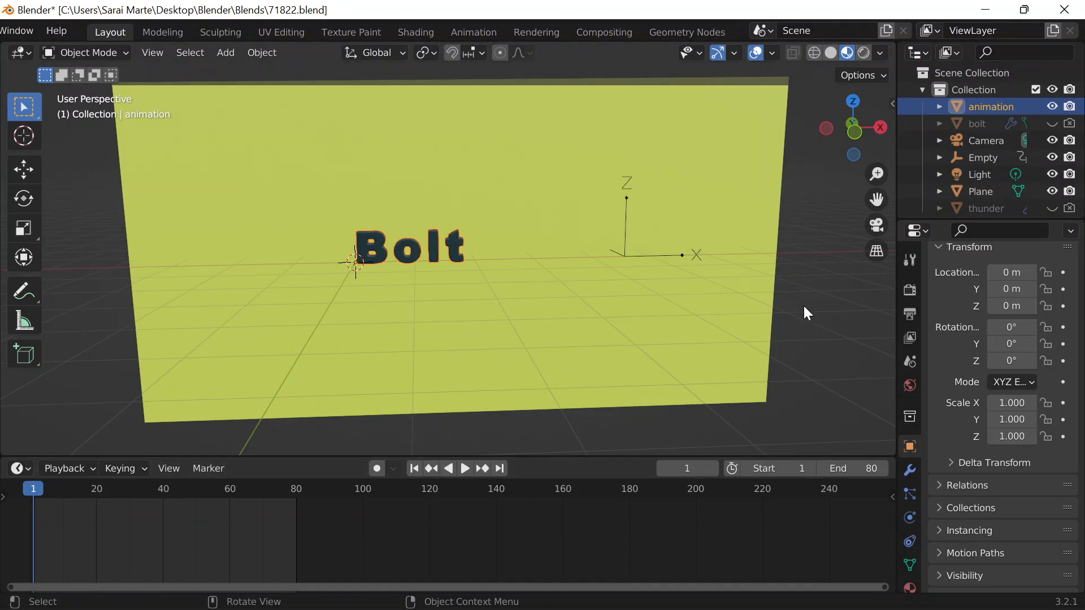
key("n")
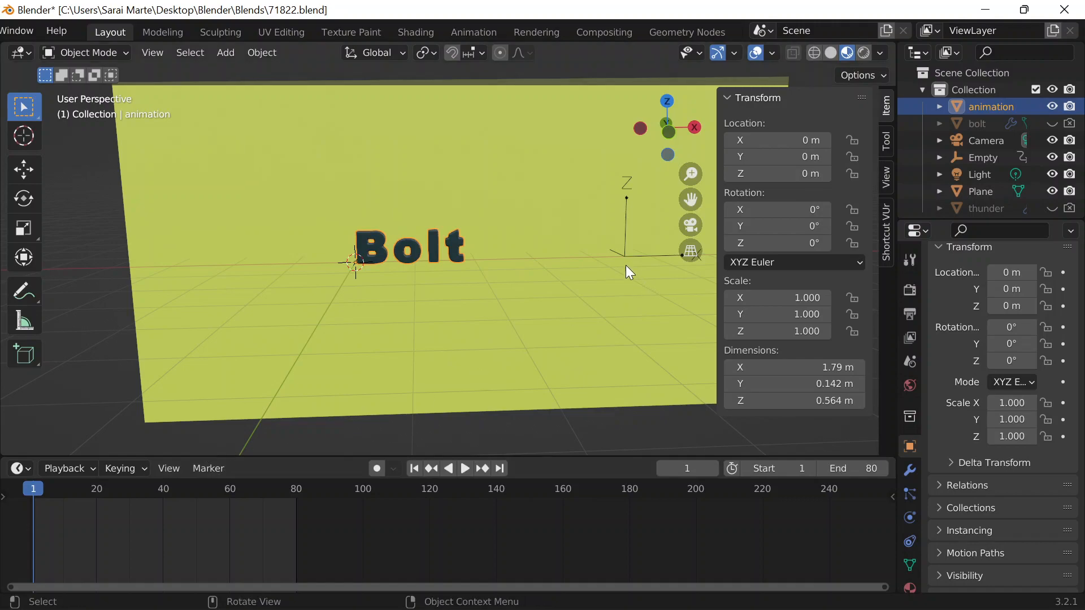
key("space")
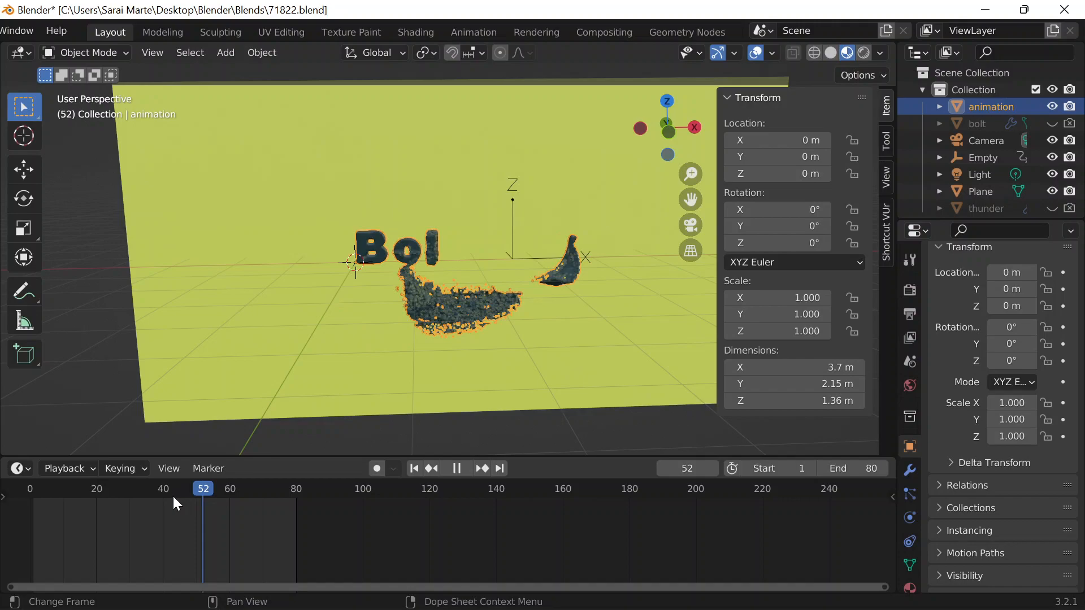
key("Escape")
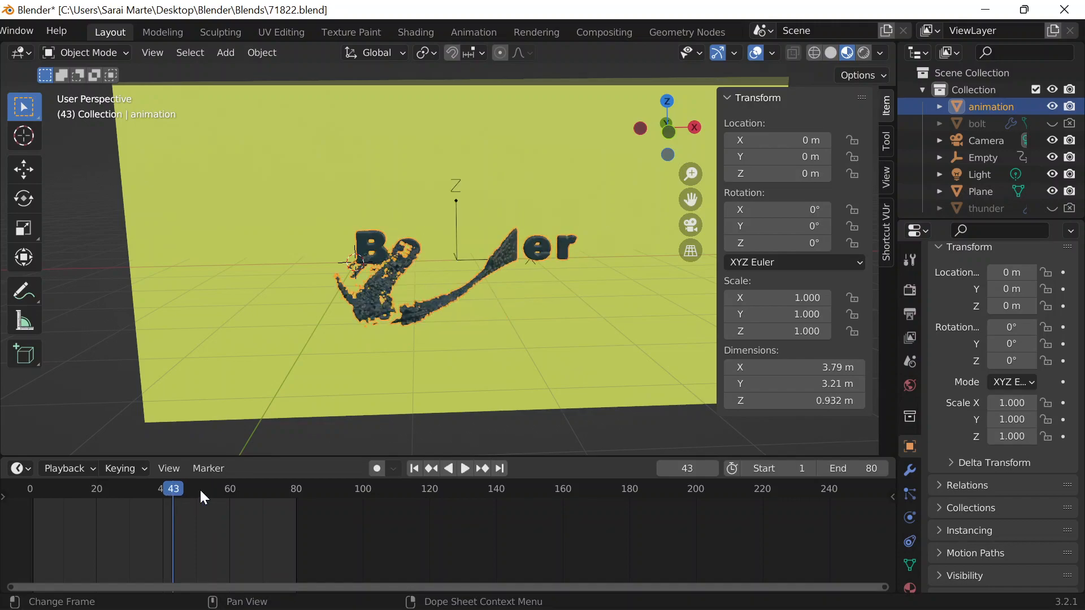
key("space")
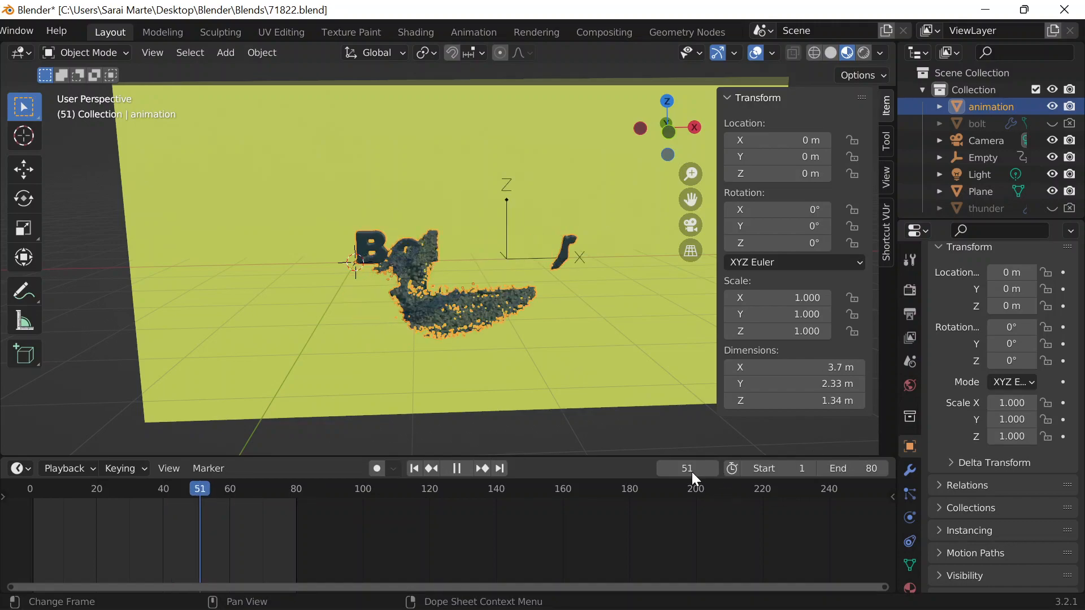
Step: At frame 80, move the animated text along X to about 0.76 m and insert a location keyframe
left_click(679, 469)
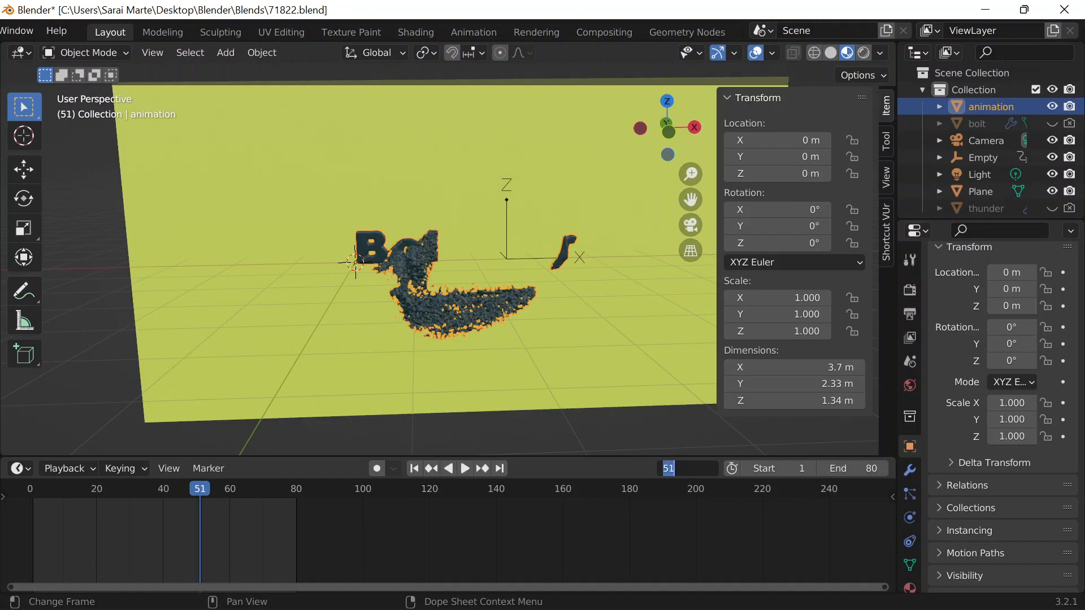
type("80")
key("Return")
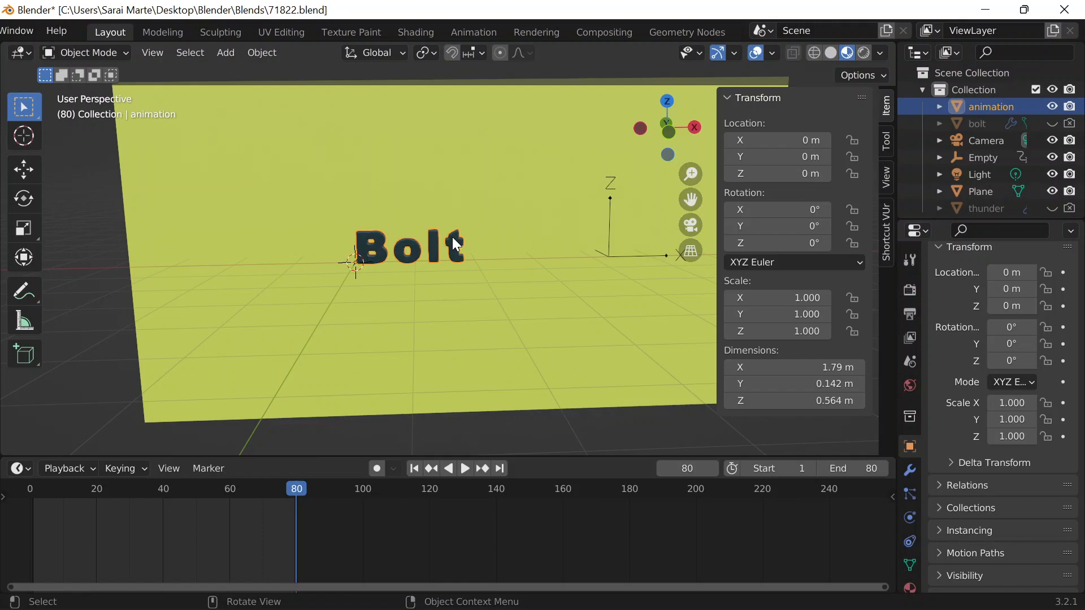
key("g")
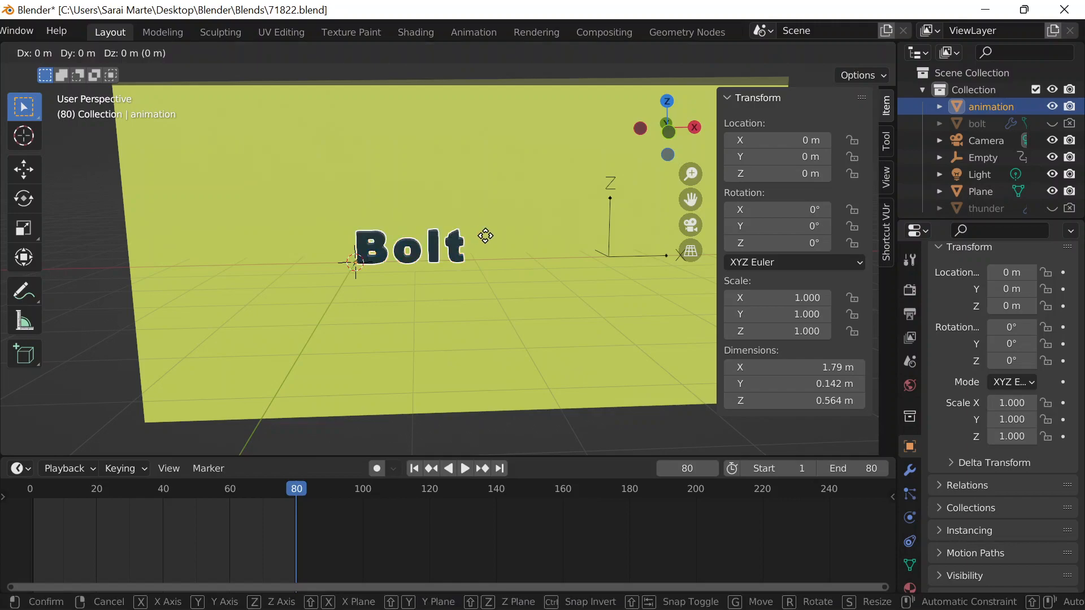
key("x")
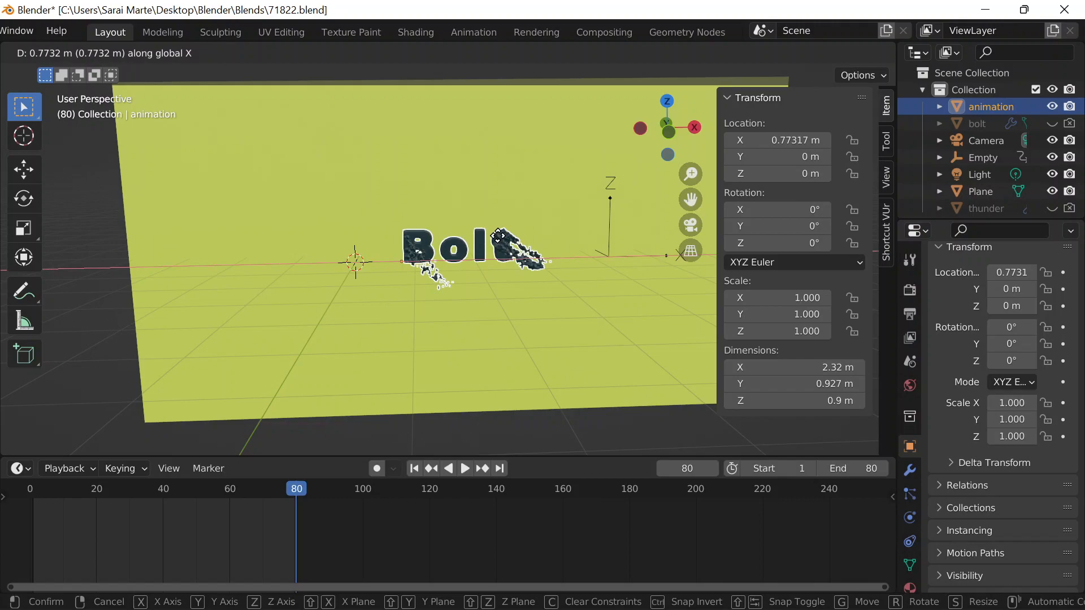
left_click(501, 243)
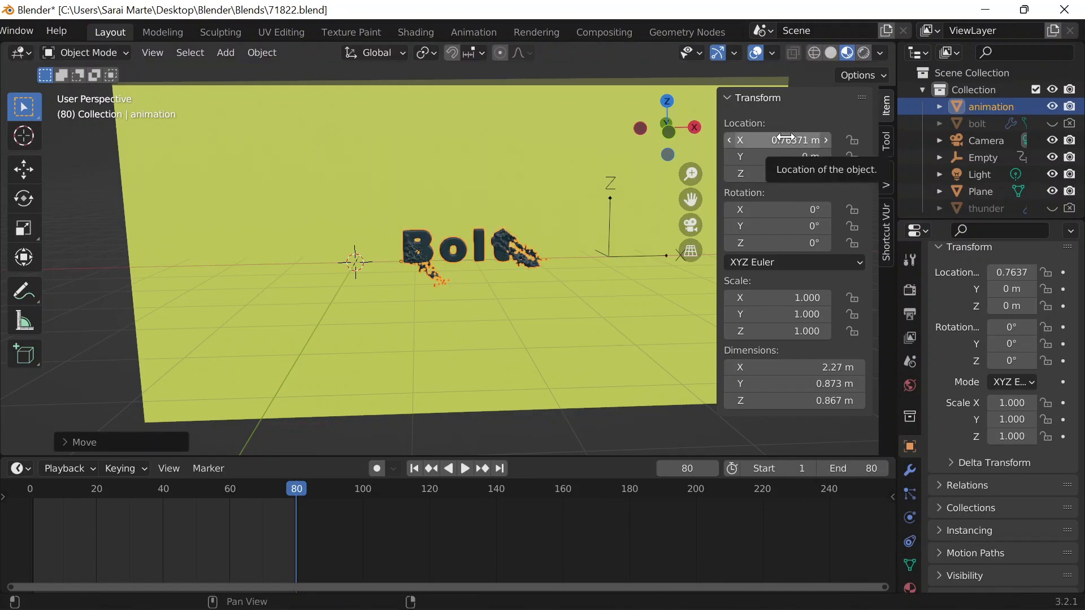
key("i")
Step: Set the Empty's X location to 5.8325 m at frame 80 and save the file
left_click(608, 225)
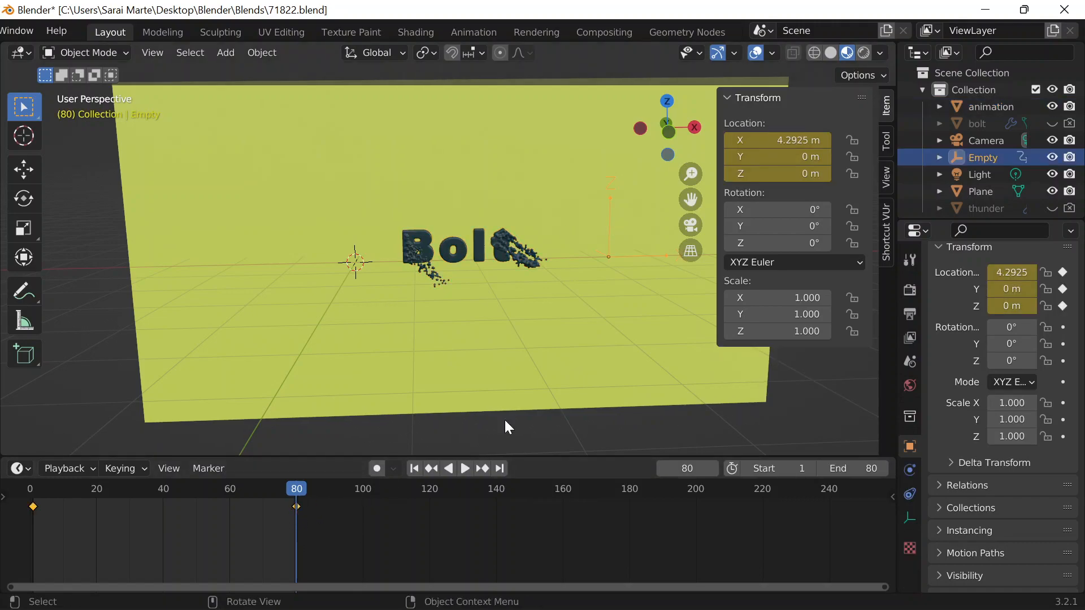
left_click(774, 143)
left_click_drag(774, 144, 866, 143)
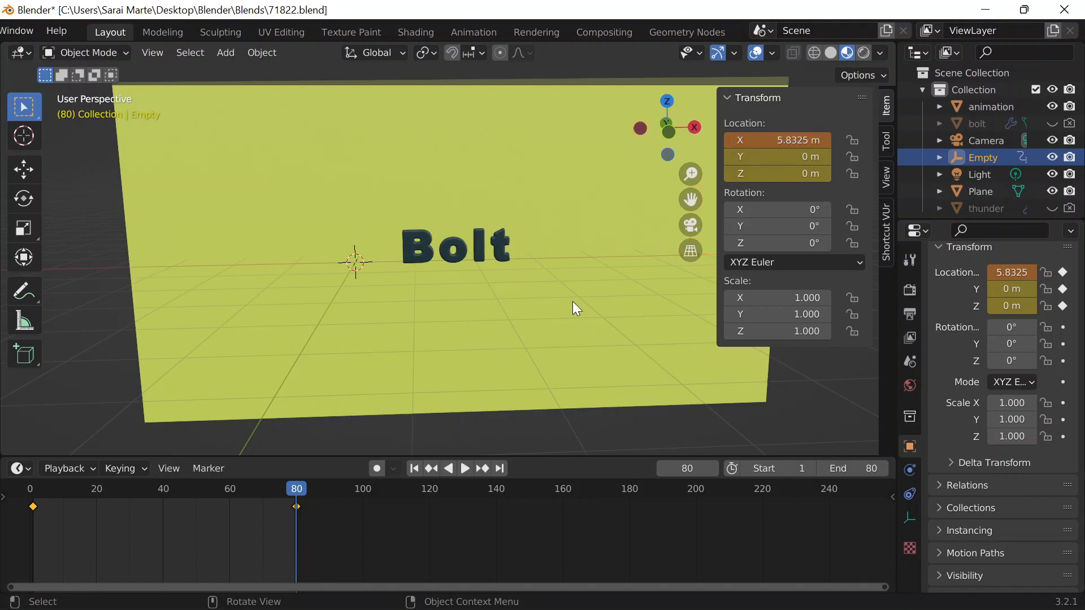
key("ctrl+s")
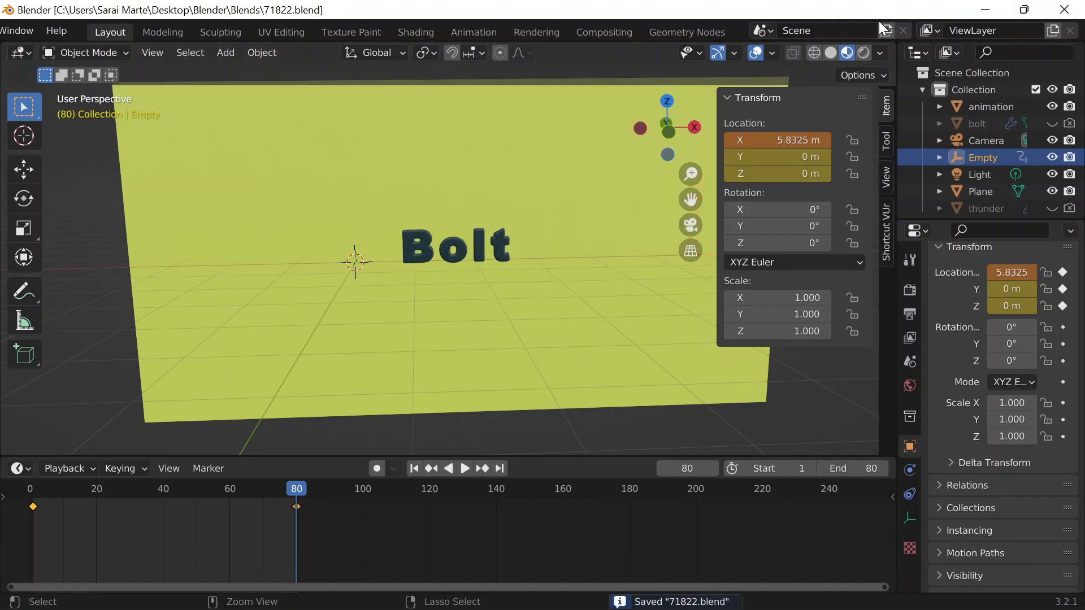
Step: Switch the viewport to rendered shading and enlarge it by shrinking the timeline
left_click(867, 53)
left_click_drag(569, 454, 555, 586)
scroll(509, 209, "down", 6)
Step: Change the light above the backdrop to a Sun with strength 3 and turn off its shadow
left_click(499, 198)
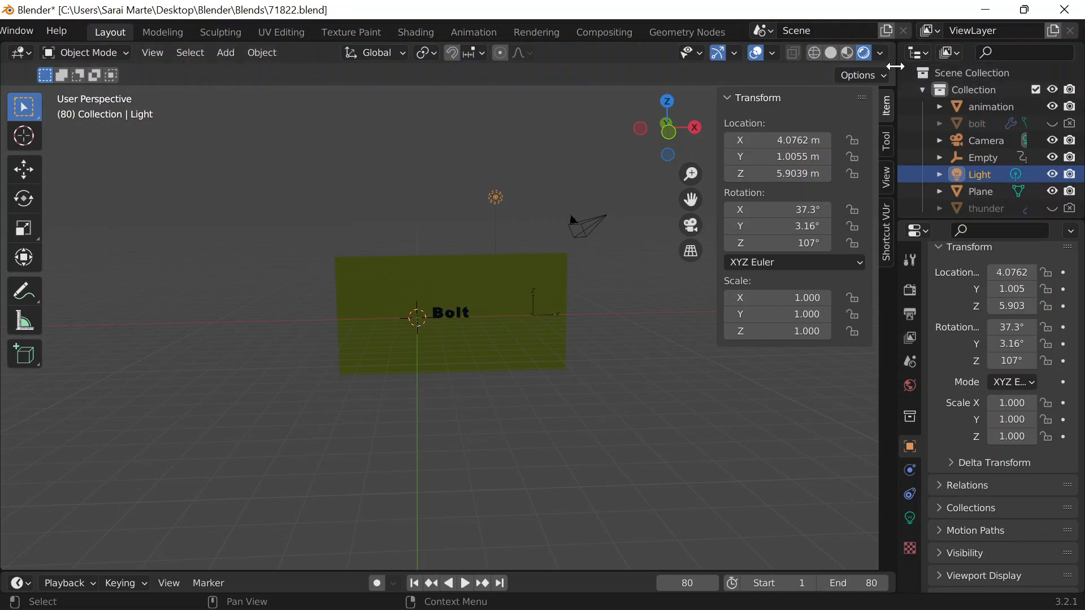
left_click_drag(898, 93, 794, 76)
key("n")
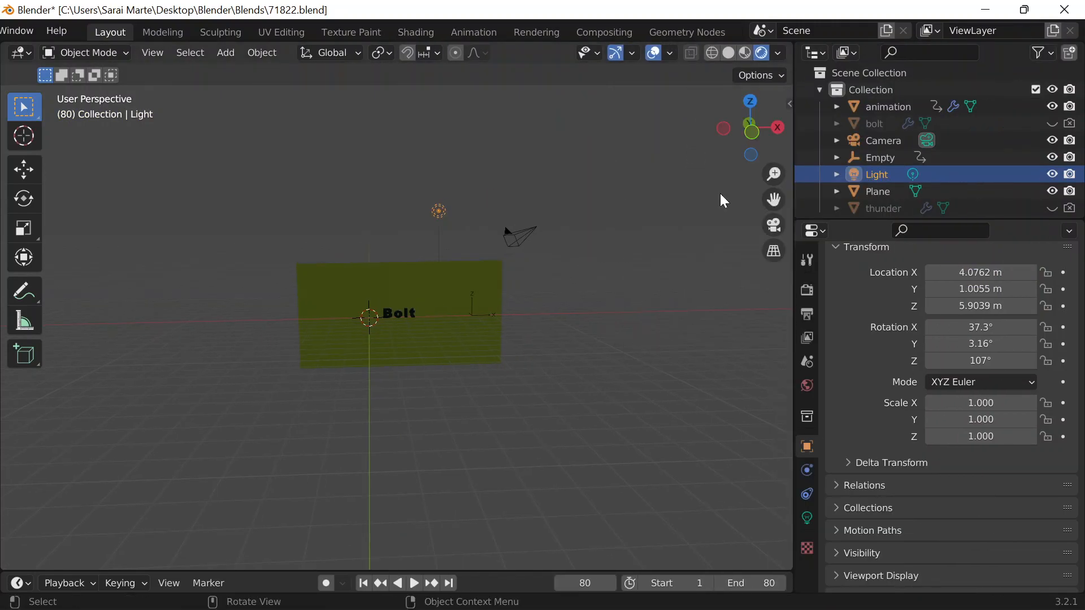
left_click(808, 518)
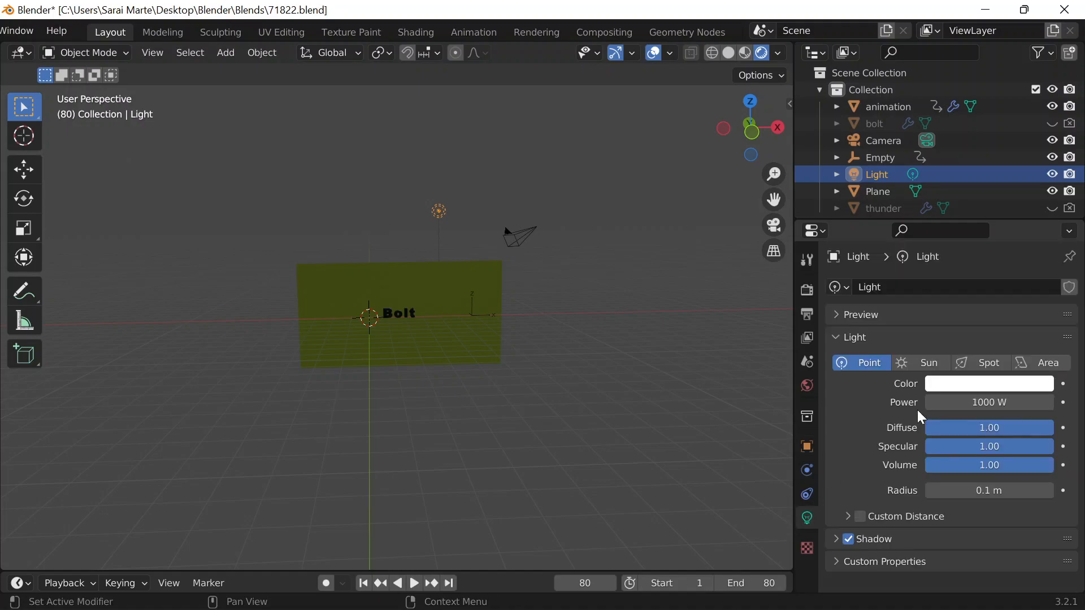
left_click(924, 363)
left_click(978, 403)
type("3")
key("Return")
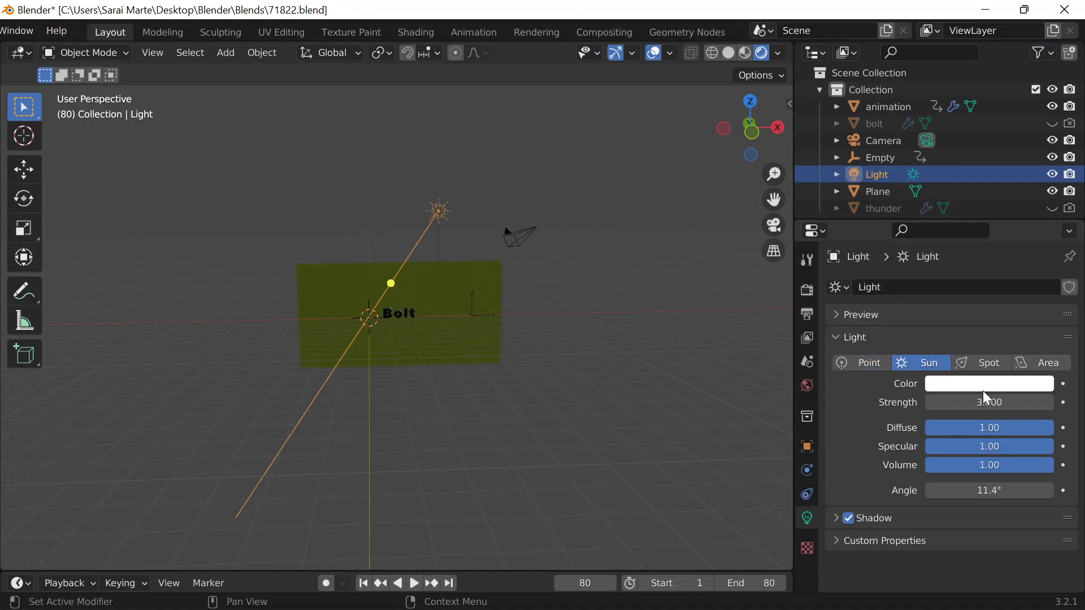
left_click(865, 520)
left_click(848, 518)
Step: Move the sun light about -13.9 m along Y and rotate it to shine on the text and backdrop
middle_click_drag(565, 384, 547, 360)
key("g")
key("y")
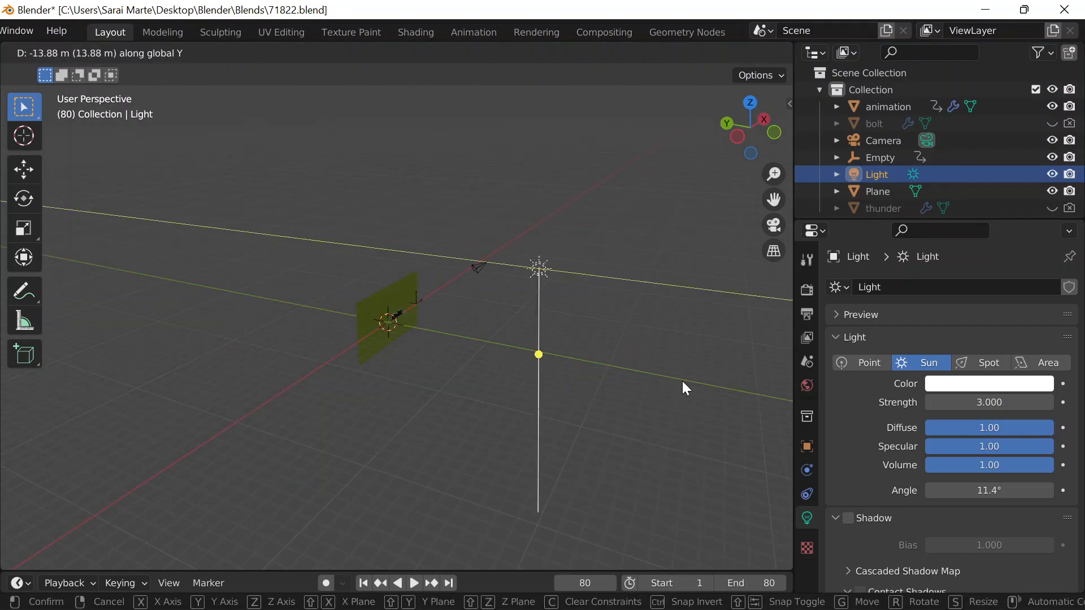
left_click(681, 387)
key("r")
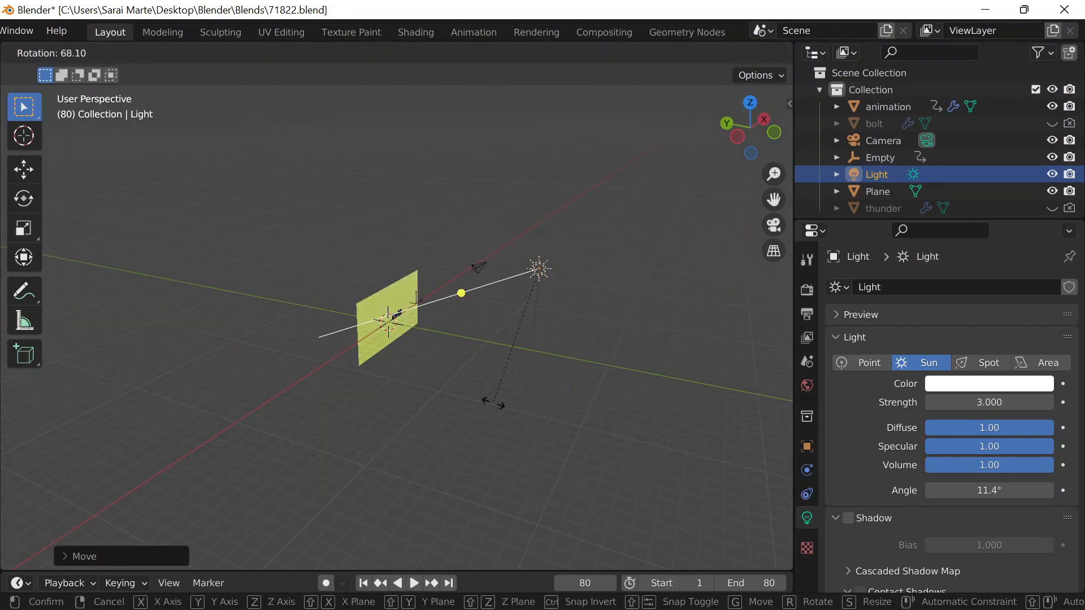
left_click(430, 372)
scroll(485, 366, "up", 3)
middle_click_drag(483, 359, 507, 360)
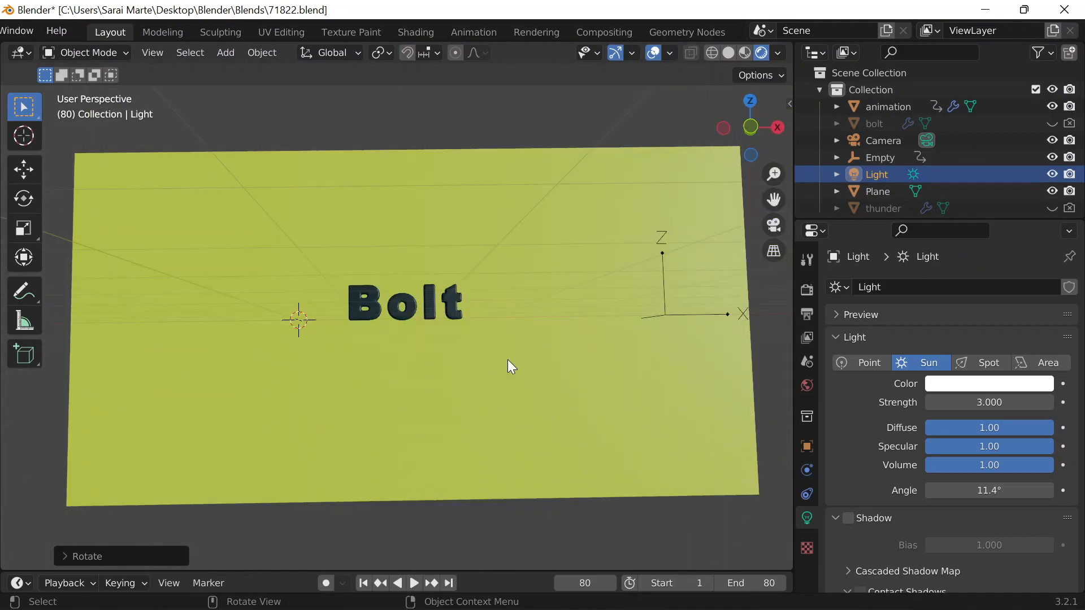
Step: Look at the scene from the front and through the camera to check the text's framing
key("grave")
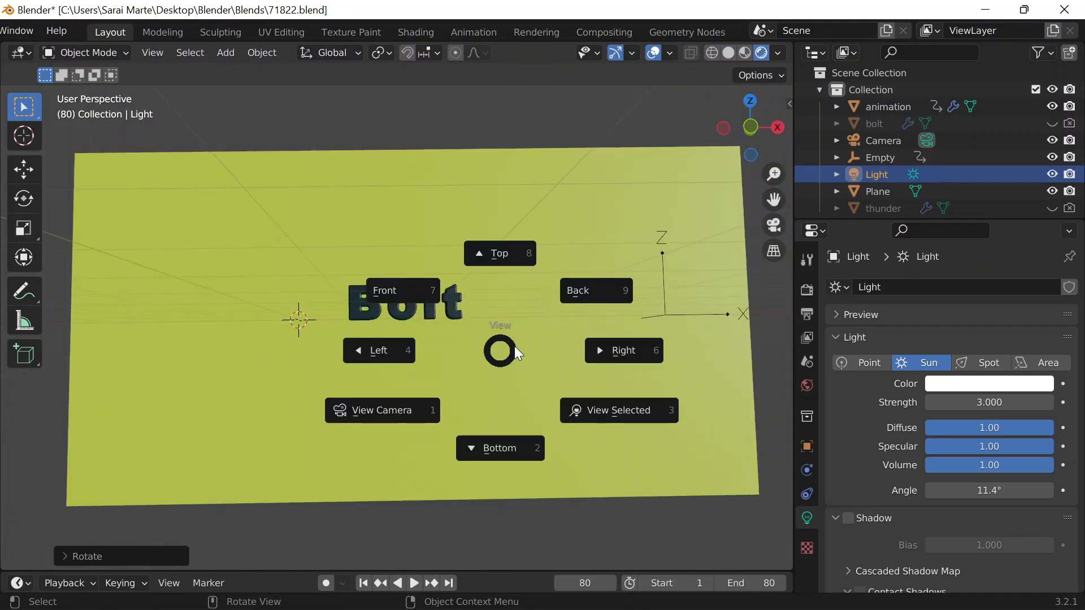
left_click(405, 304)
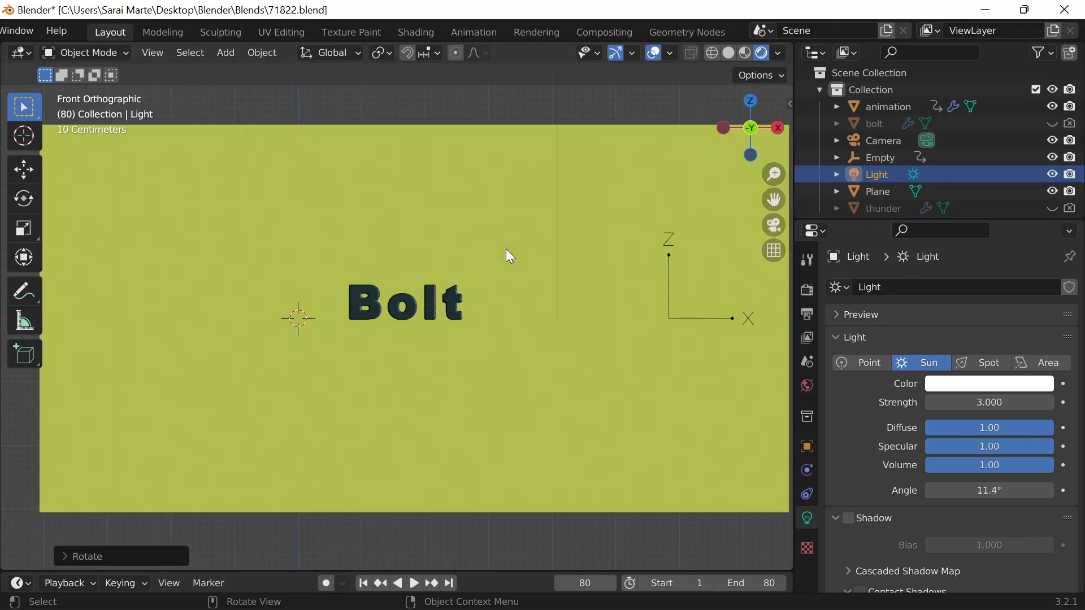
key("KP_0")
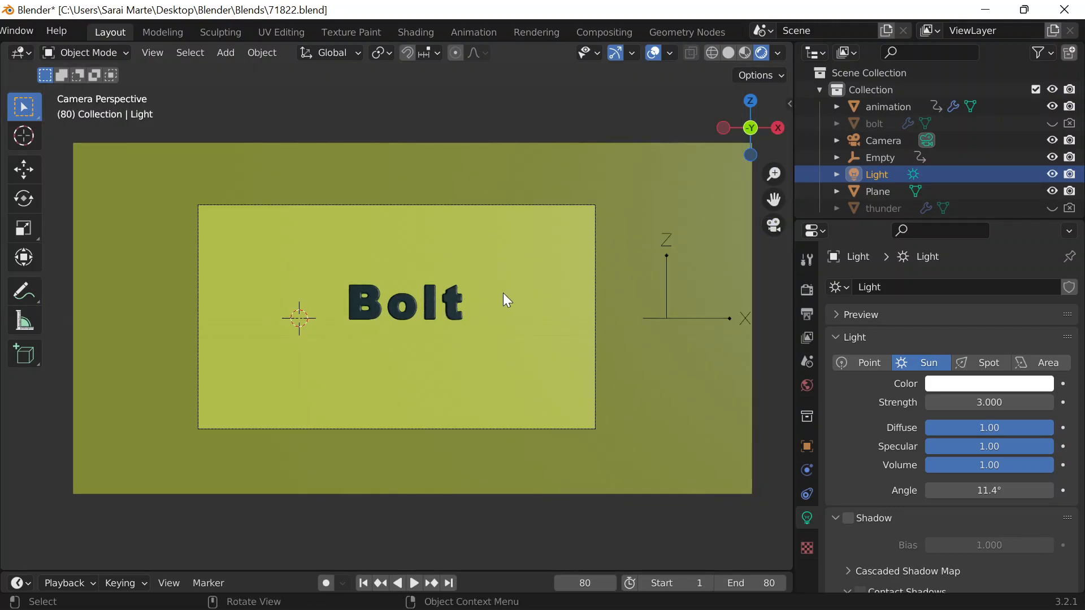
scroll(56, 26, "up", 5)
scroll(56, 25, "up", 1)
Step: Check the Emulate Numpad option in the Input preferences and close the preferences
left_click(67, 30)
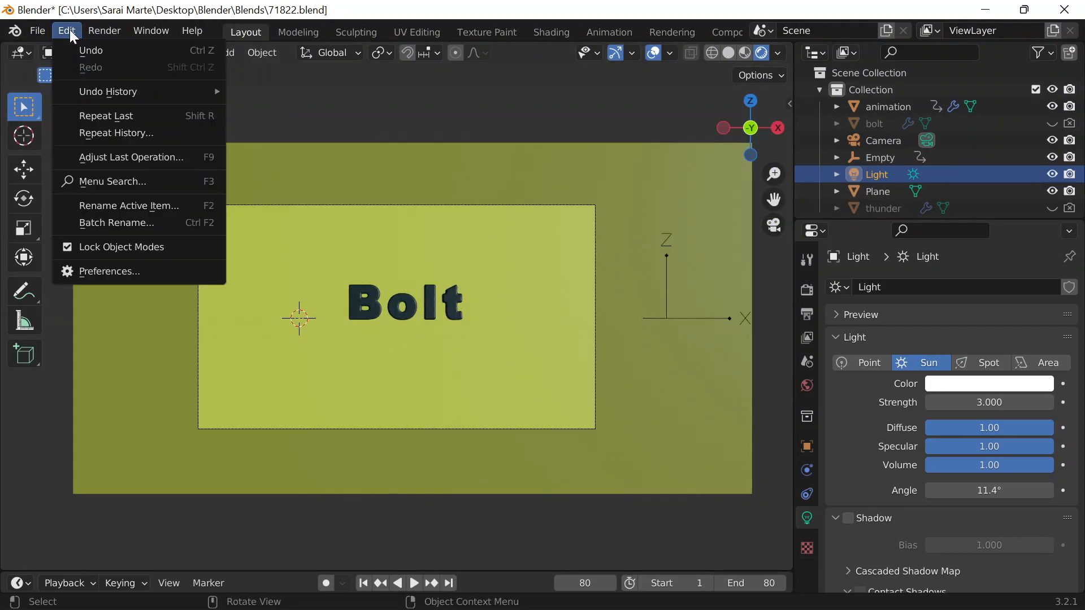
left_click(132, 265)
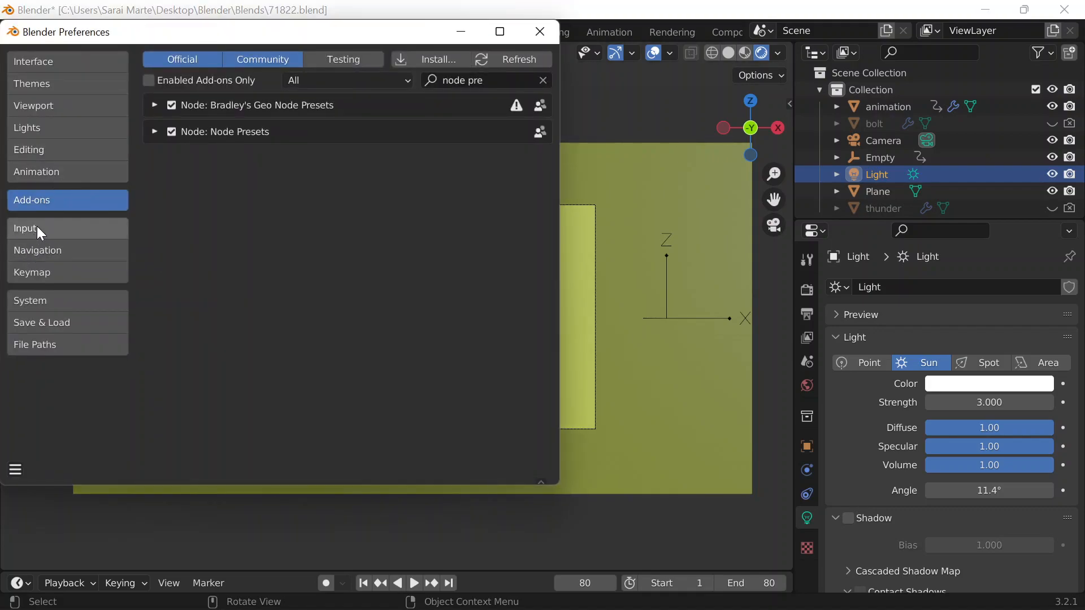
left_click(55, 222)
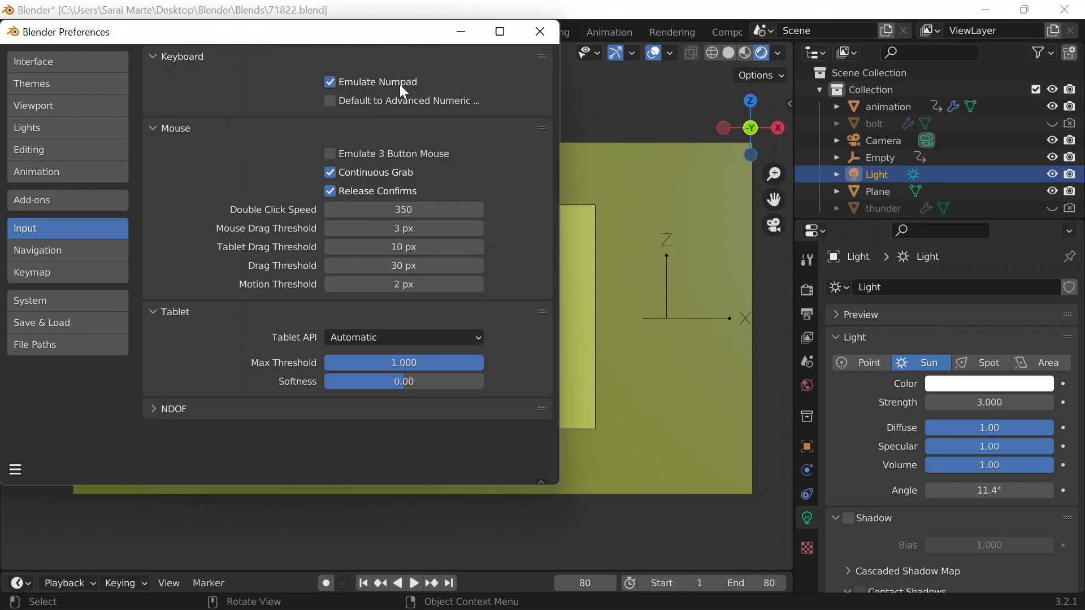
left_click(538, 33)
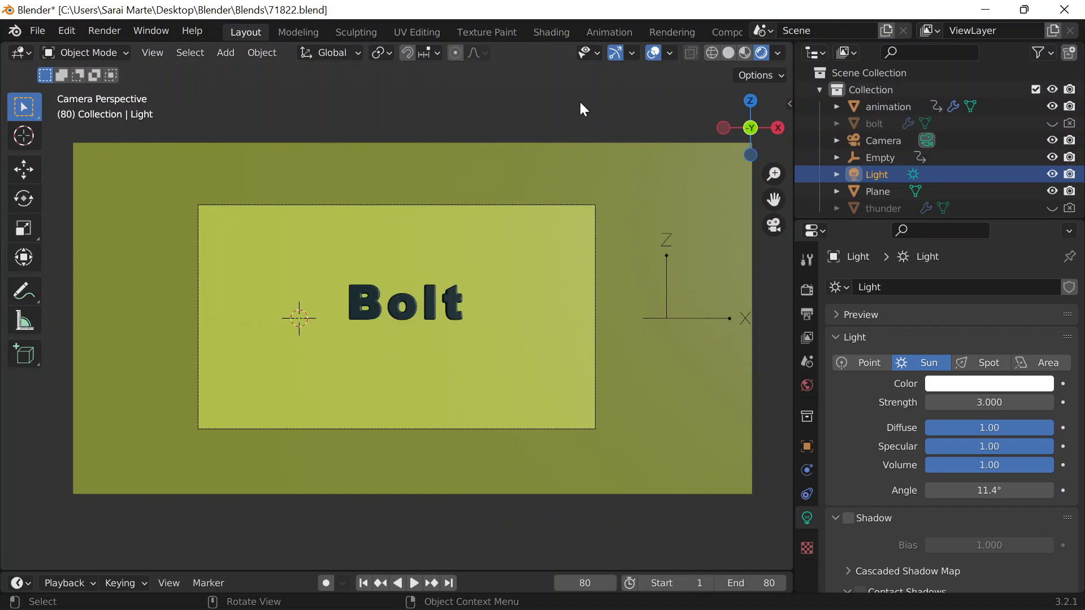
Step: Check the framing of the text and backdrop at frame 80, alternating between the camera view and free perspective views
key("shift+a")
mouse_move(570, 113)
middle_click(630, 199)
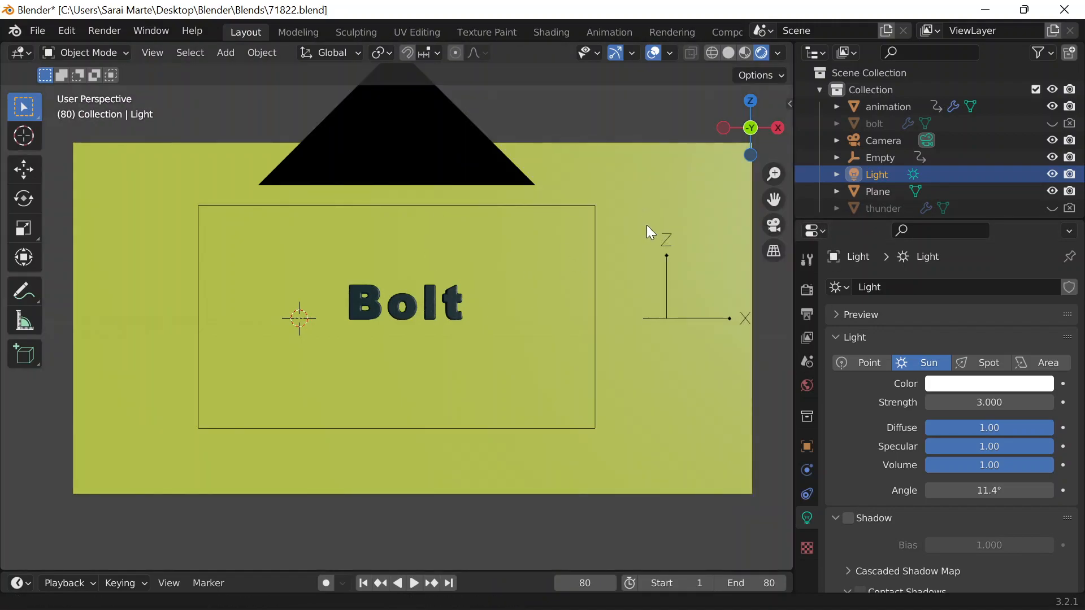
middle_click_drag(646, 225, 635, 225)
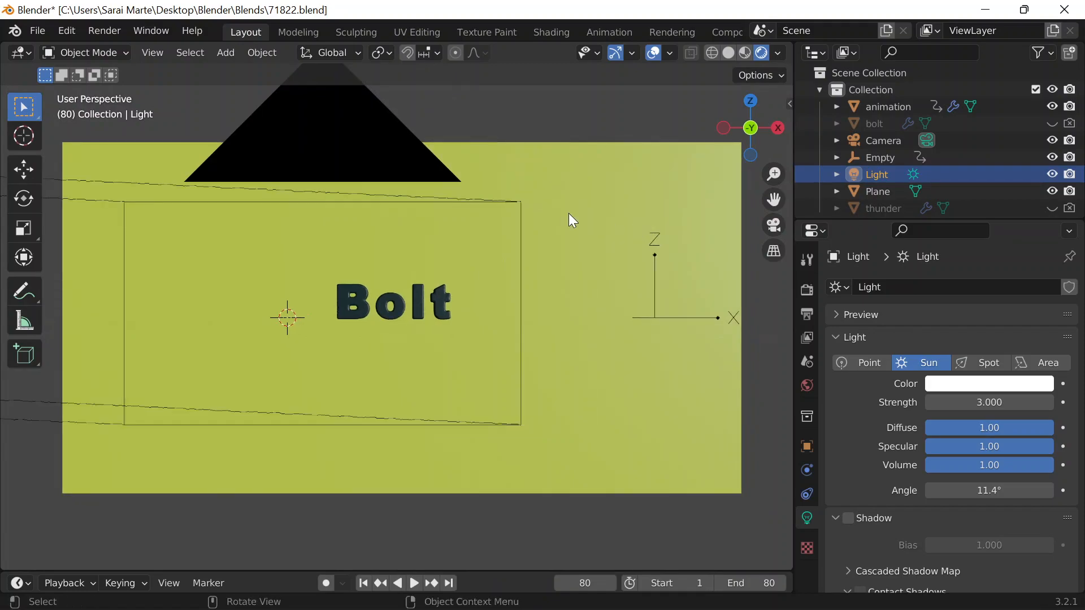
key("KP_0")
middle_click(634, 198)
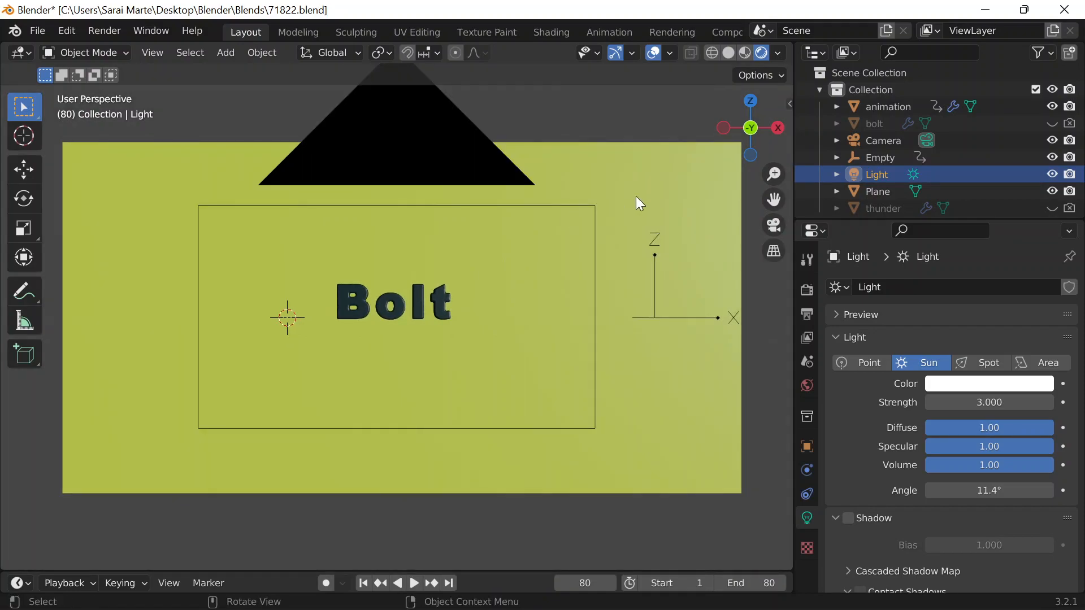
key("KP_0")
middle_click(646, 226)
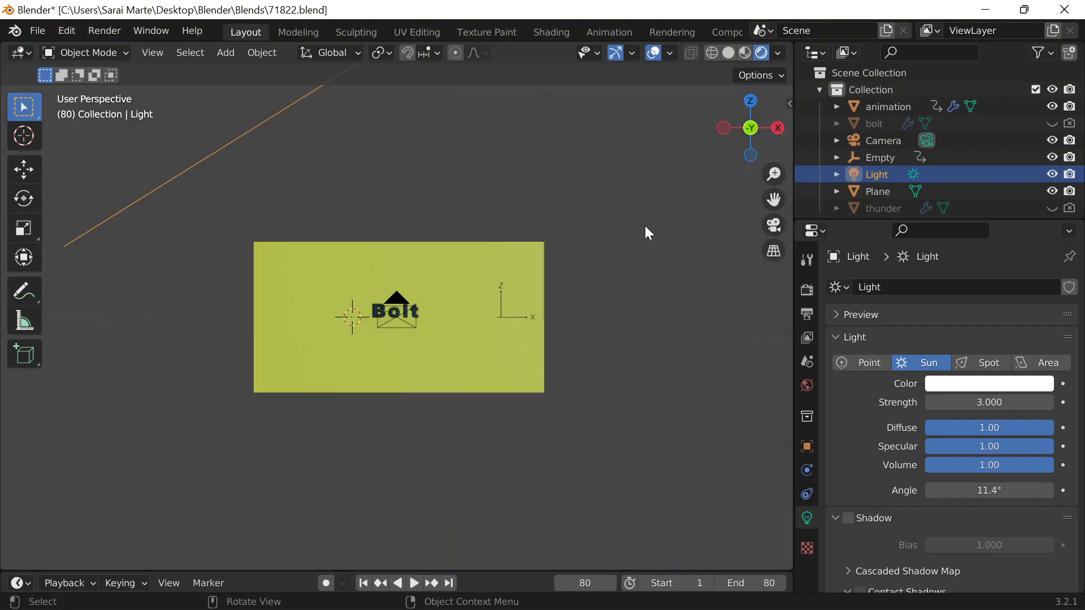
key("KP_0")
middle_click_drag(625, 248, 635, 226)
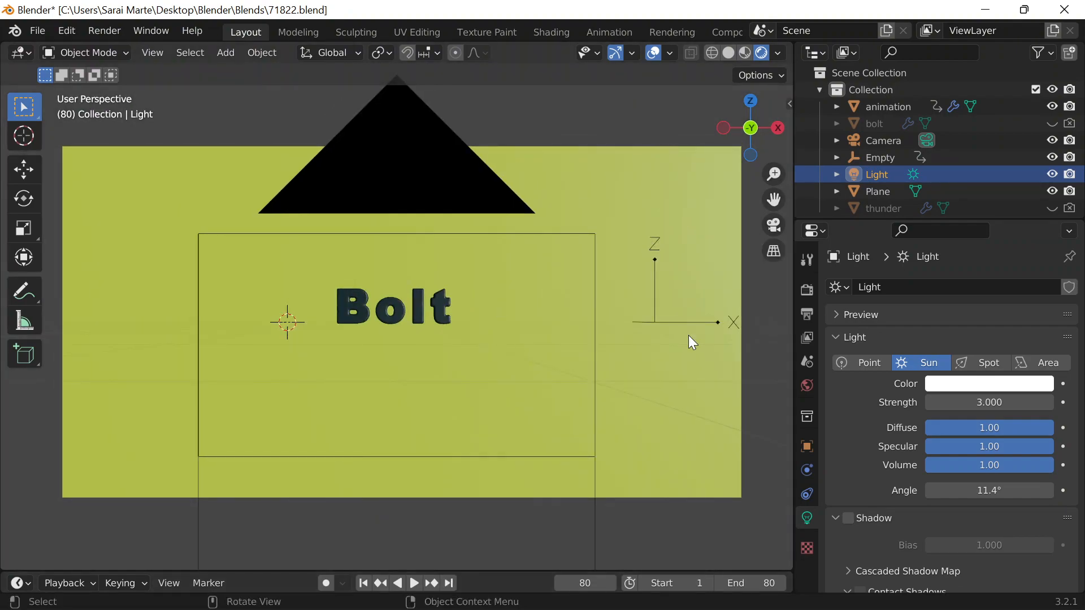
Step: Go to frame 40, select the camera and examine how the half-morphed text sits within the camera view
left_click(585, 583)
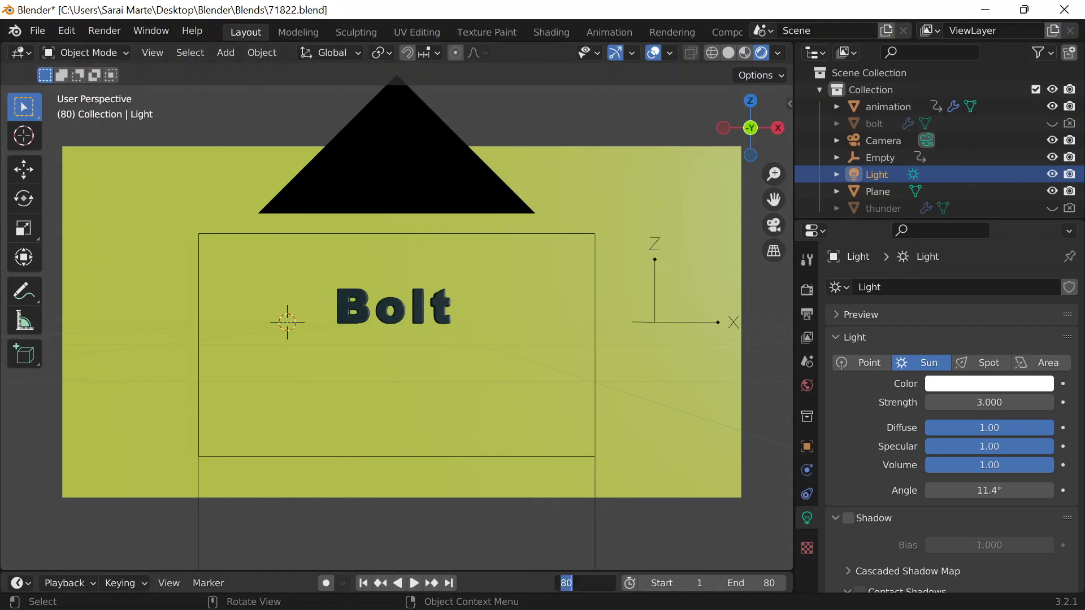
type("40")
key("Return")
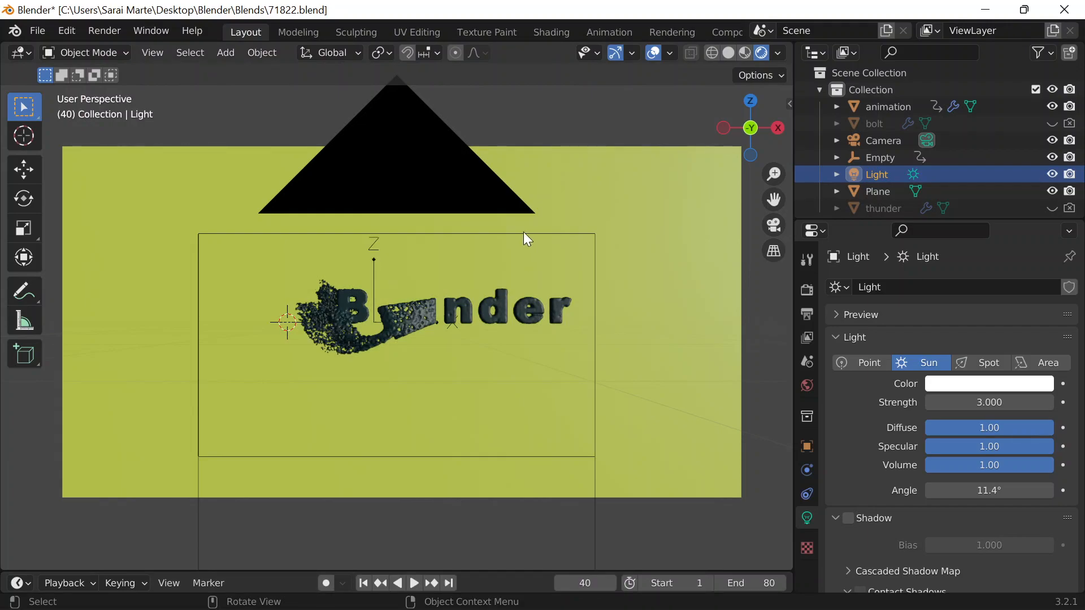
left_click(523, 233)
middle_click_drag(641, 278, 674, 286)
key("KP_0")
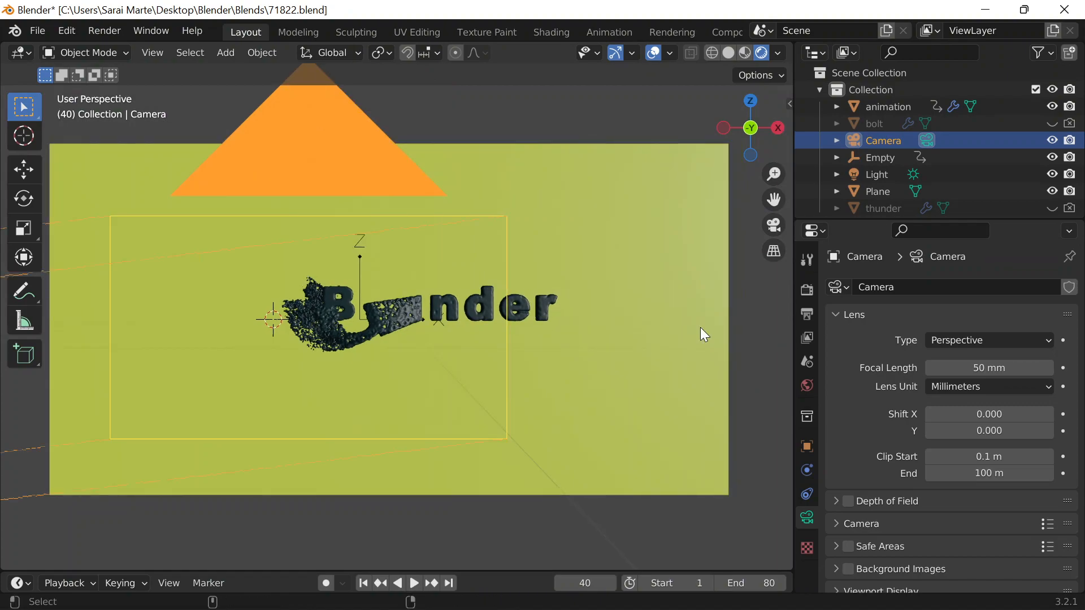
middle_click_drag(700, 328, 667, 312)
key("KP_0")
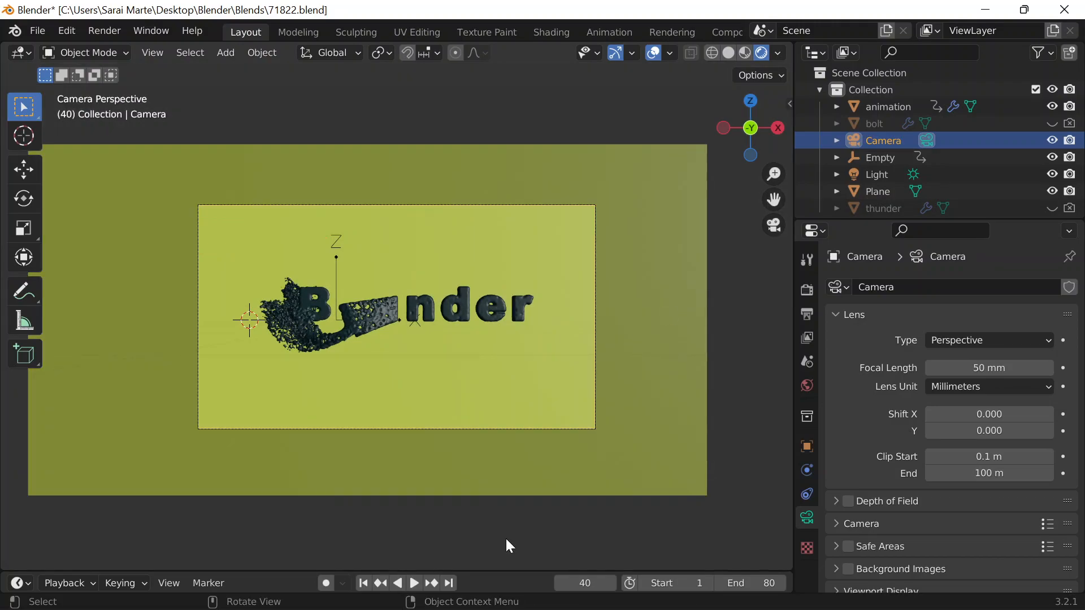
Step: Play the morph animation through the camera, stop it and examine the text at frame 80
left_click(415, 582)
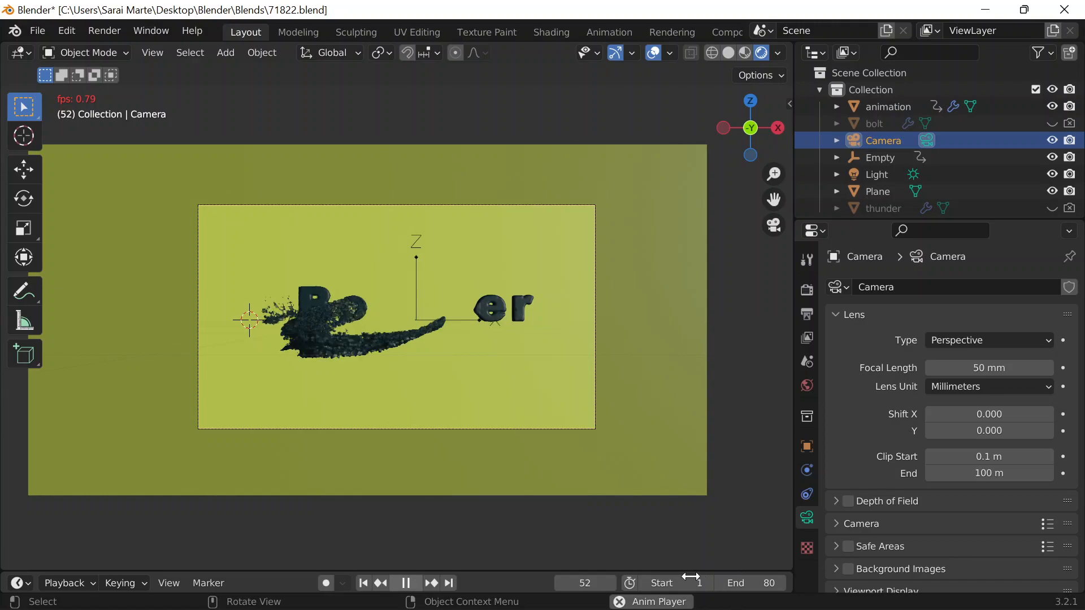
key("Escape")
left_click(596, 583)
type("80")
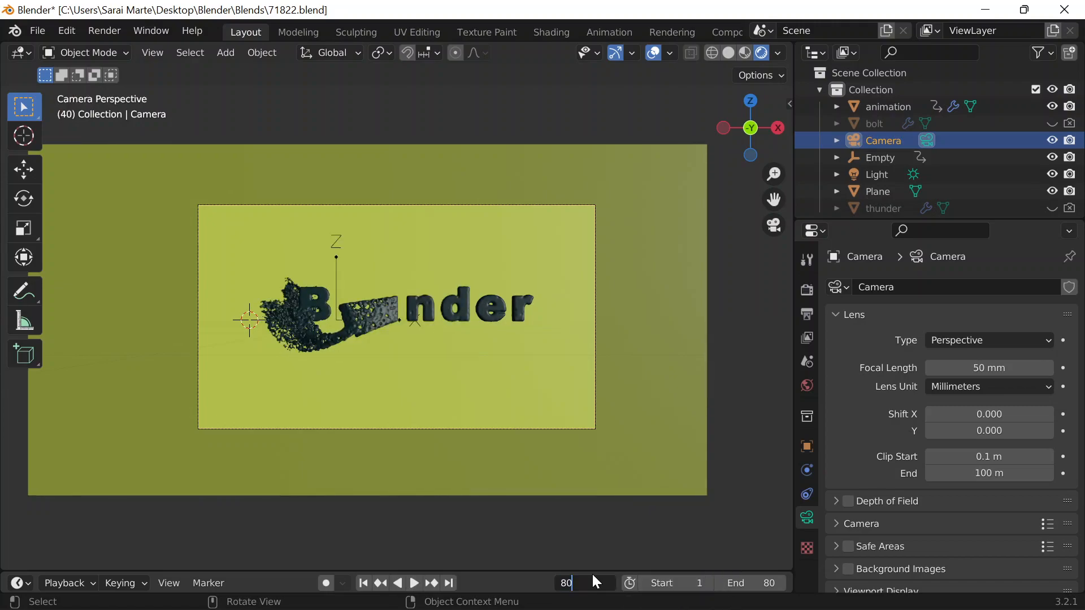
key("Return")
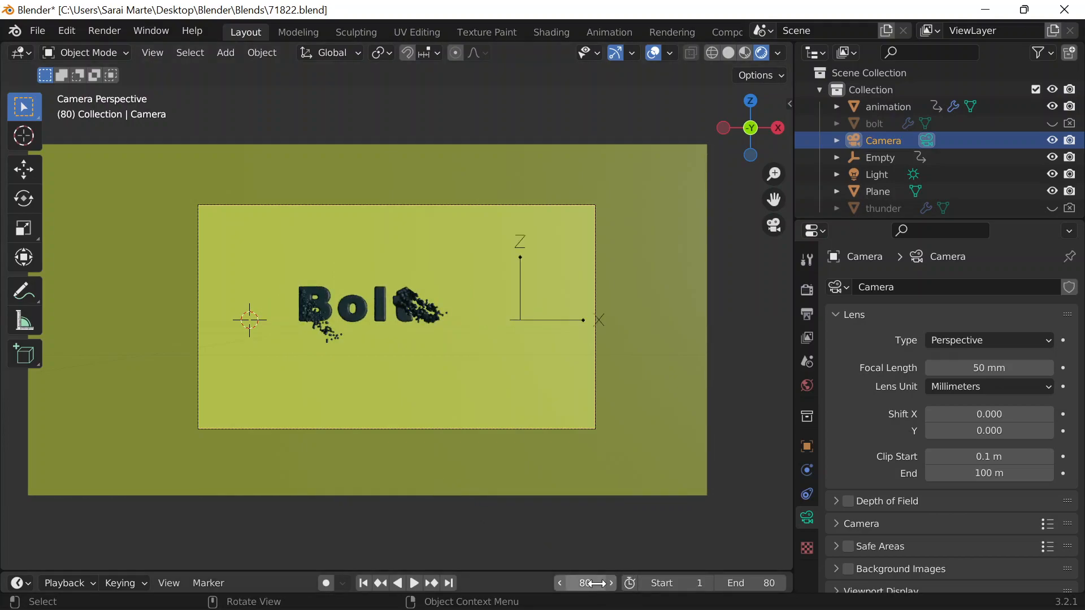
Step: Select the Empty, enlarge the timeline and delete the Empty's keyframe at frame 80
left_click(521, 317)
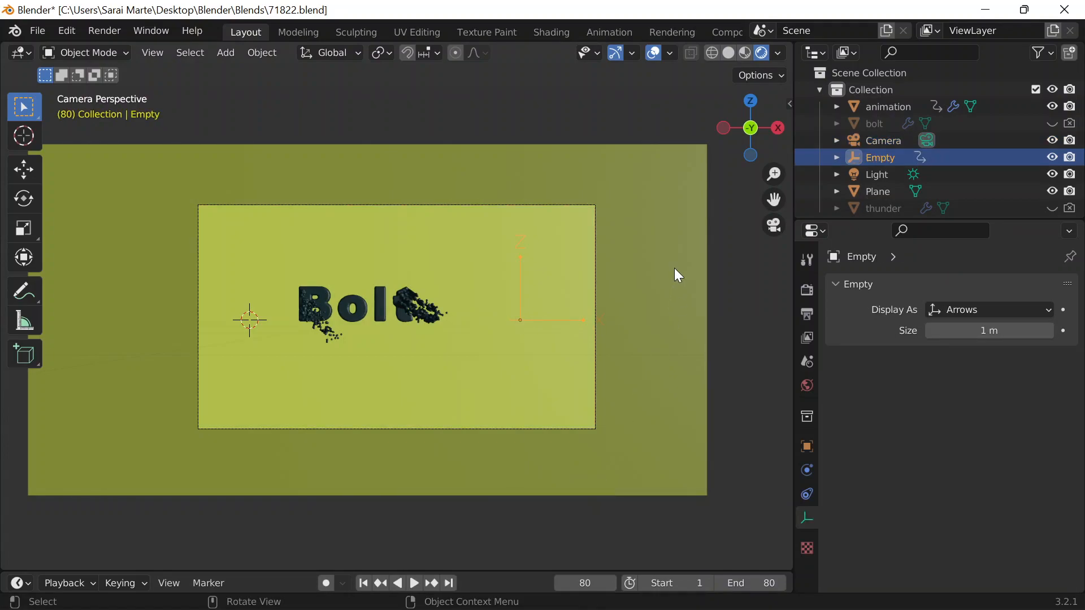
left_click_drag(509, 570, 527, 422)
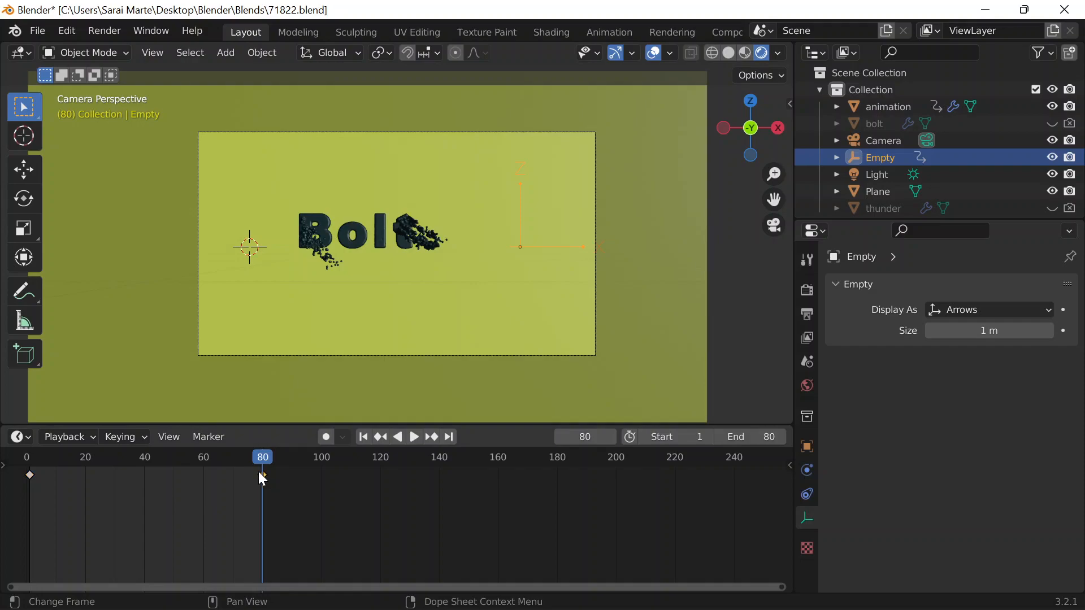
key("shift+ctrl+space")
left_click_drag(286, 492, 261, 476)
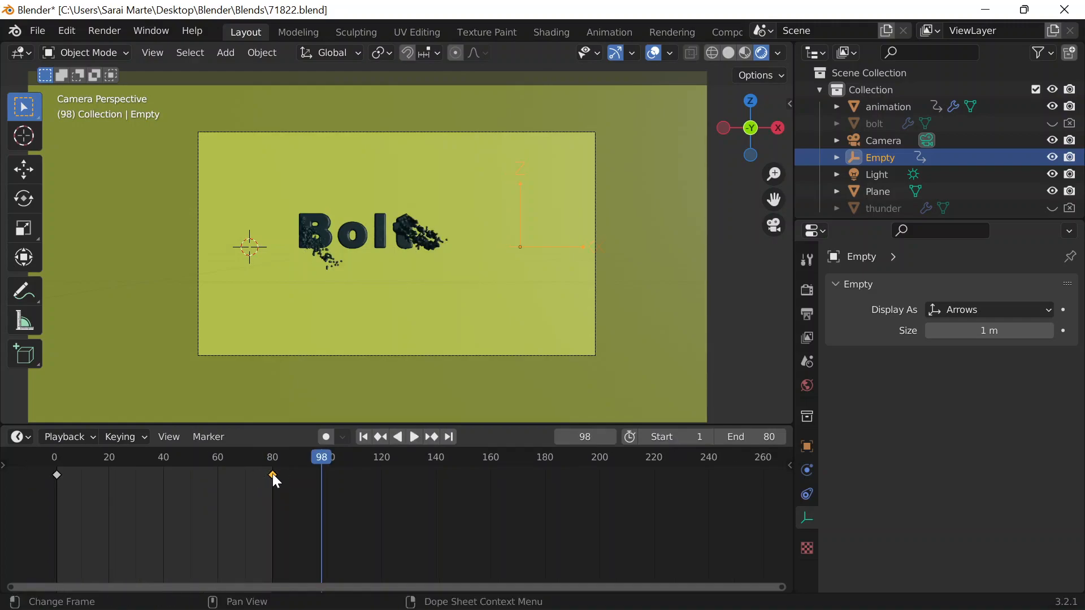
right_click(272, 473)
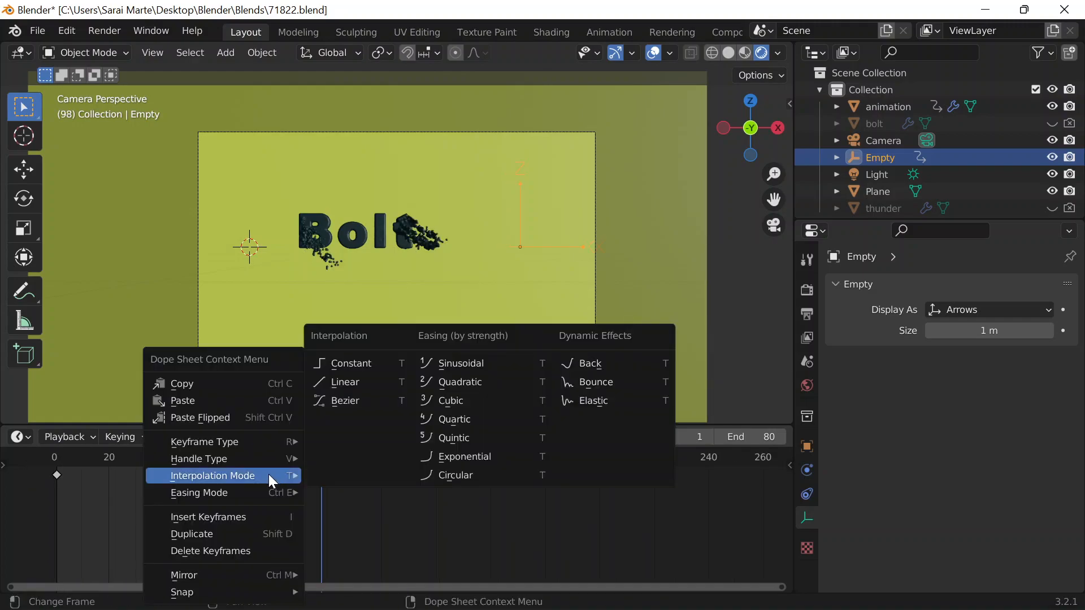
left_click(240, 552)
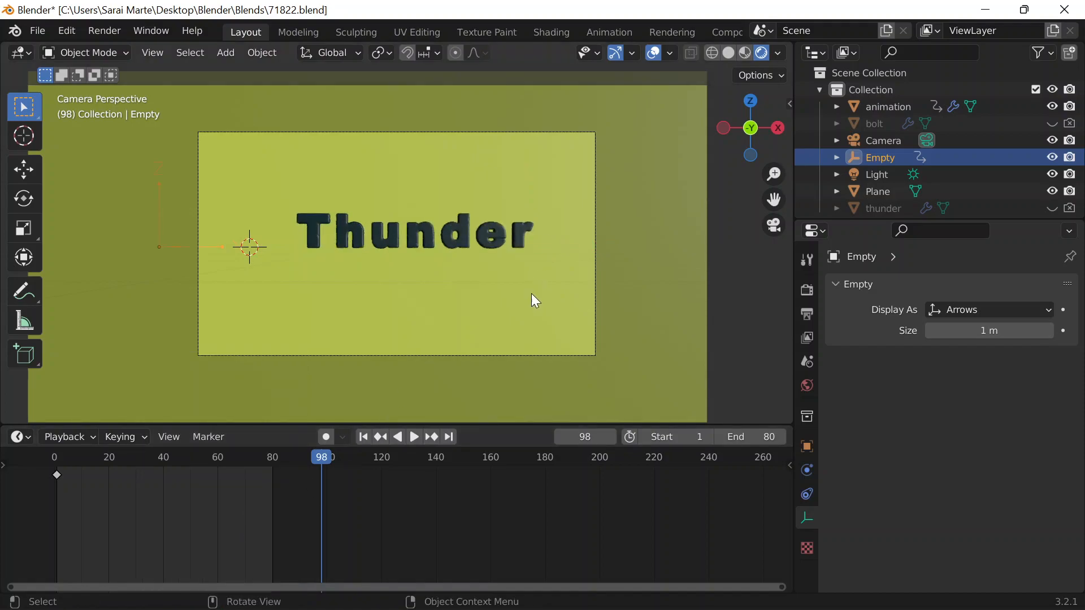
Step: Try moving the Empty about 7 m along X at frame 98 and shifting the playhead towards frame 80
key("g")
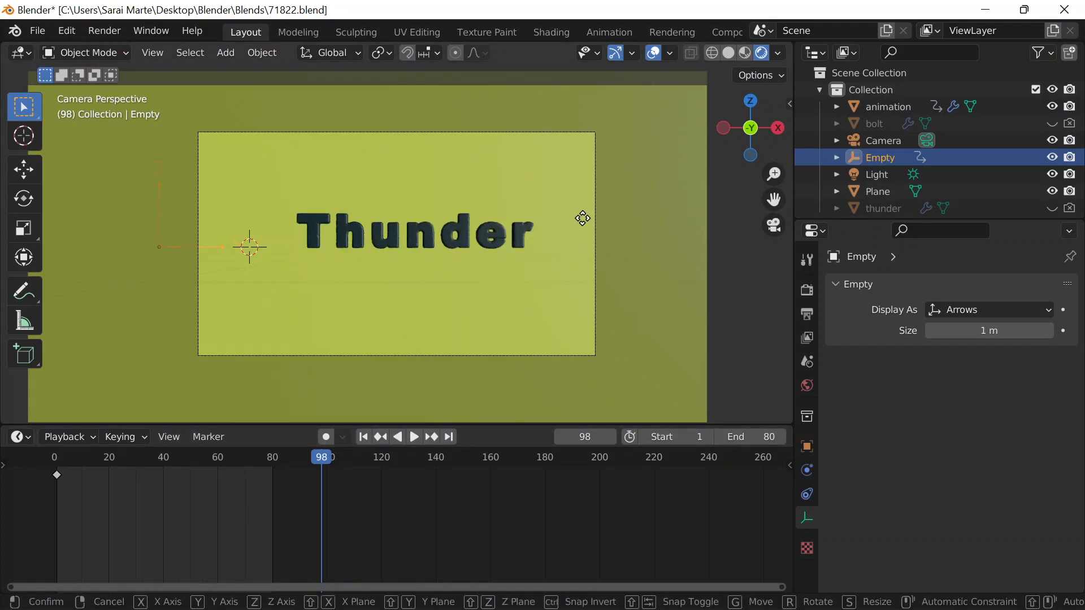
key("x")
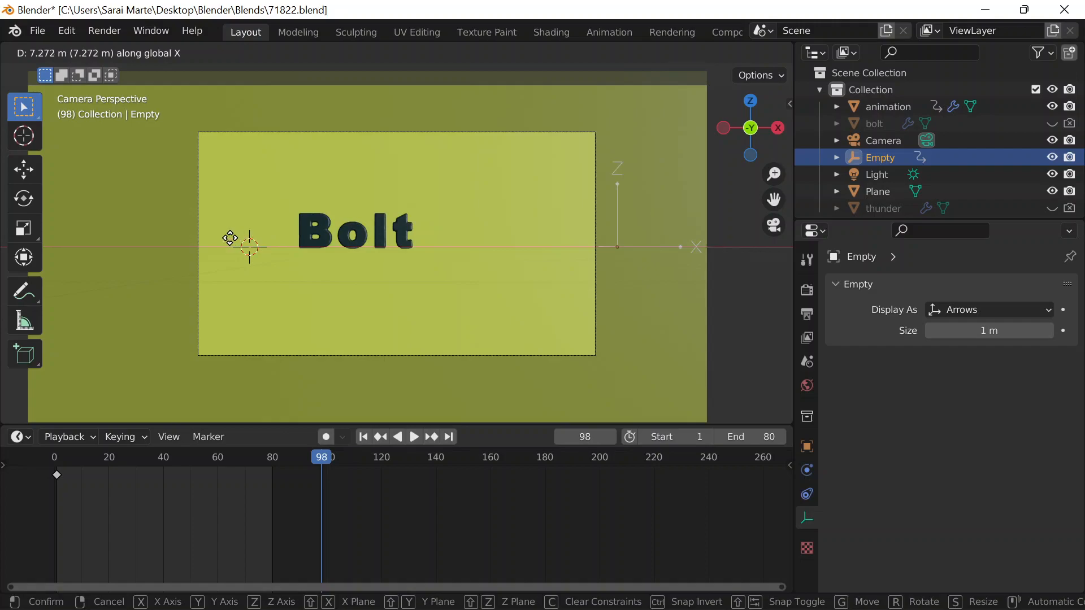
left_click(230, 239)
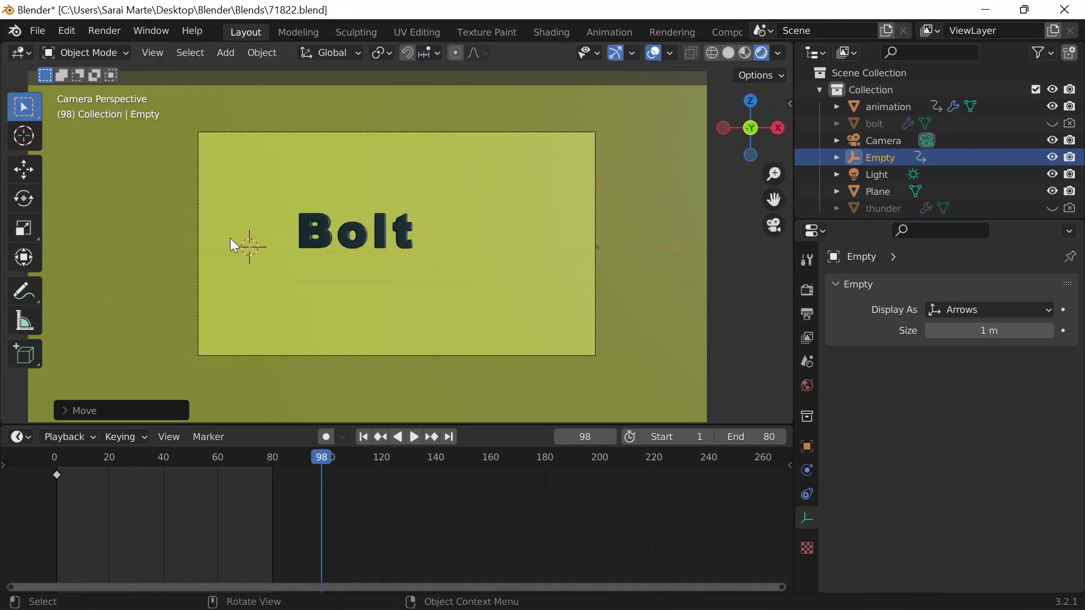
left_click_drag(322, 455, 270, 456)
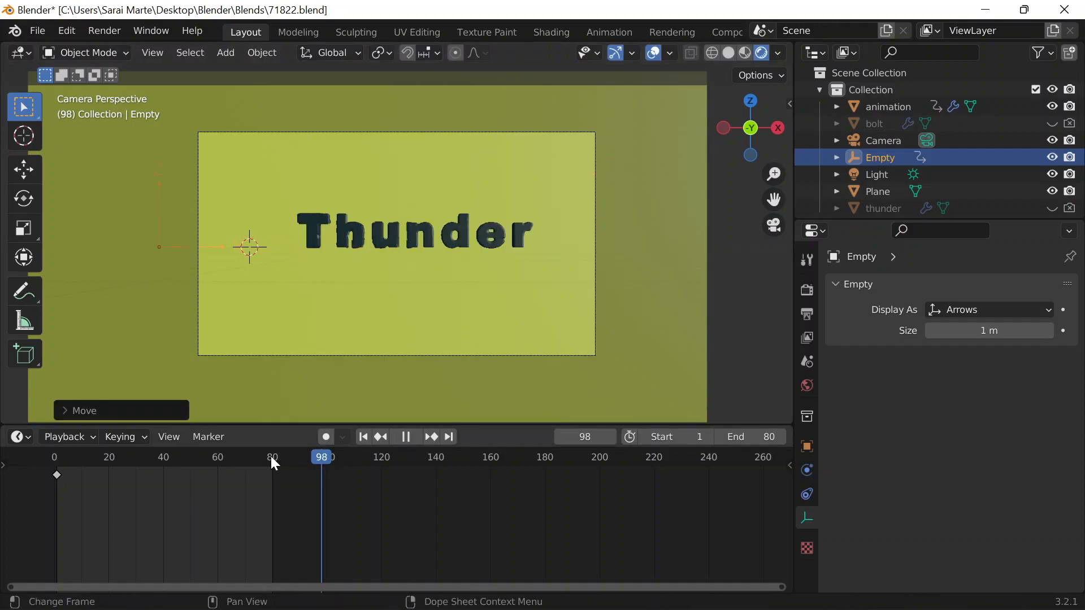
key("space")
key("Escape")
Step: At frame 80, move the Empty along X to about 5.06 m and insert a location keyframe
double_click(585, 437)
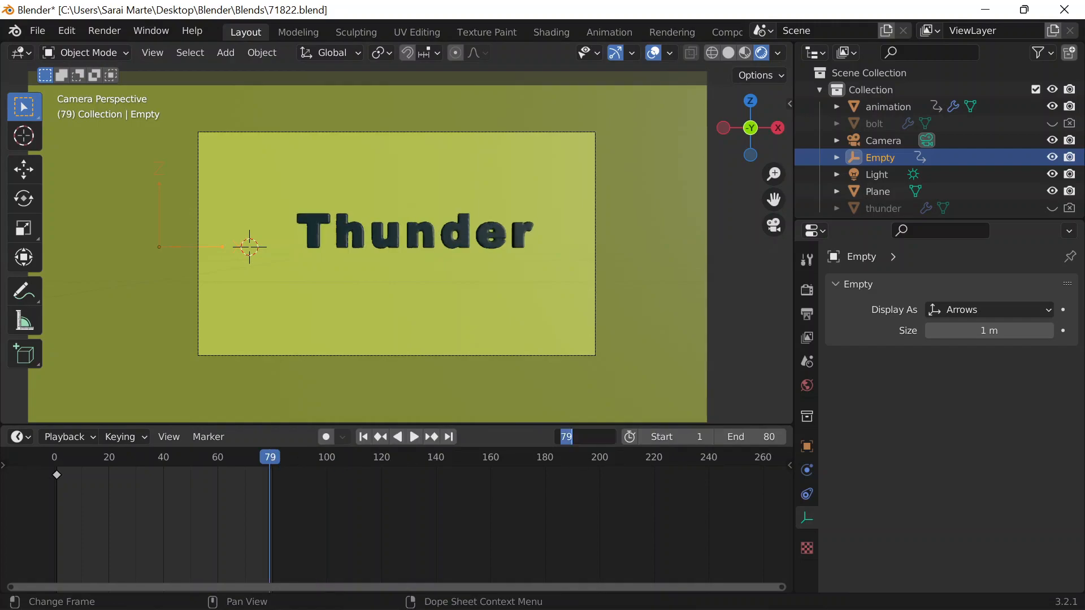
type("80")
key("Return")
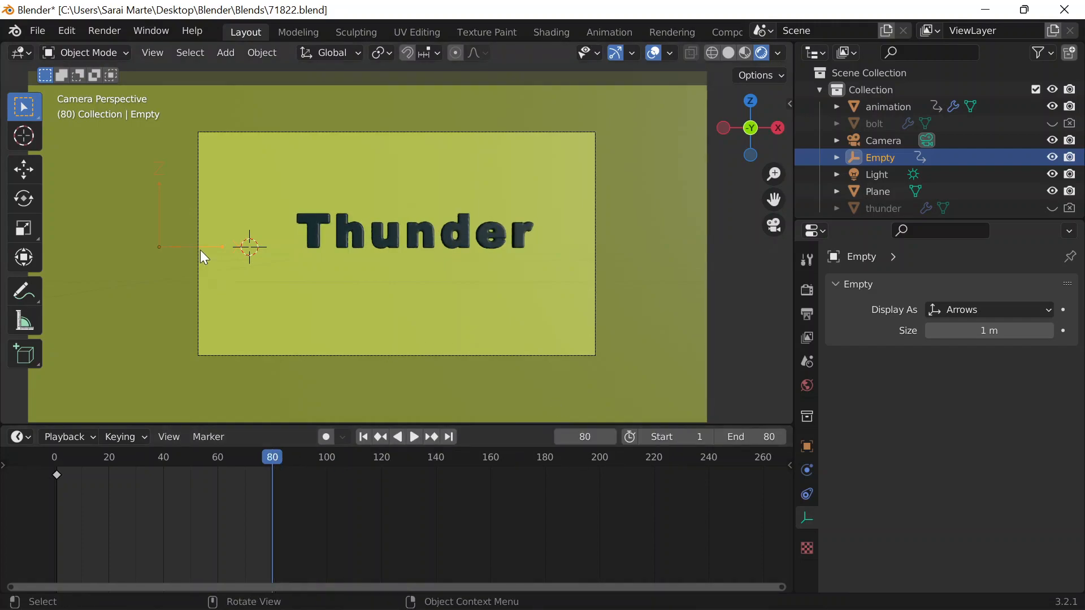
key("g")
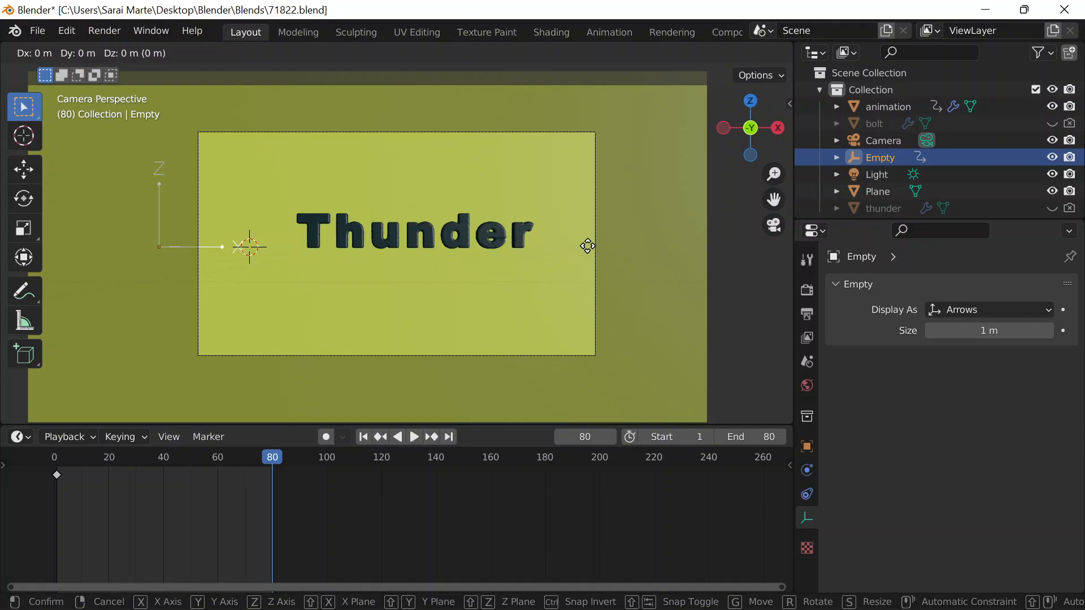
key("x")
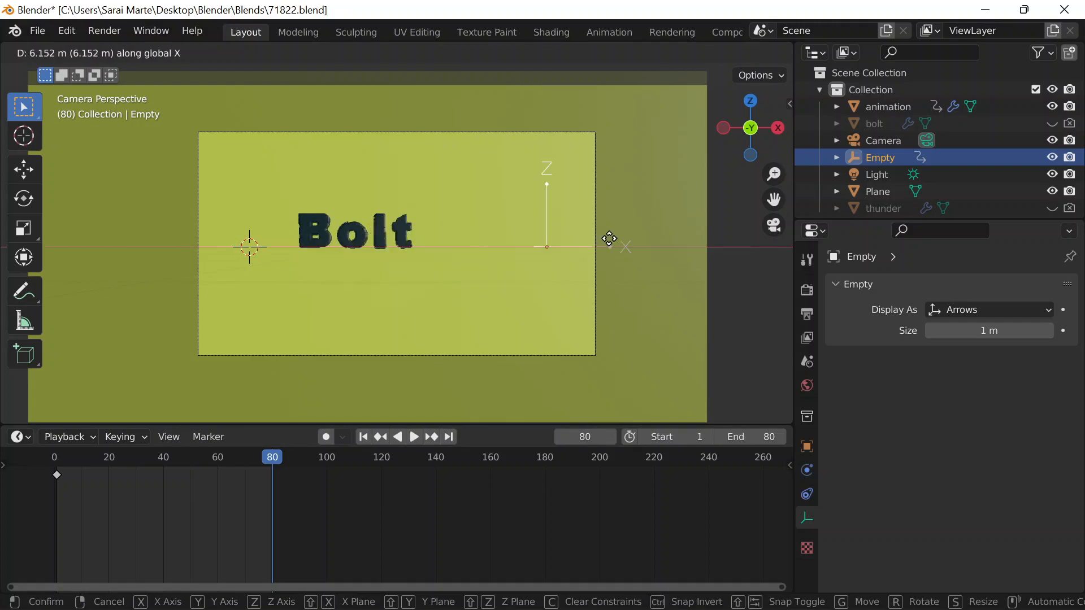
left_click(569, 298)
key("n")
key("i")
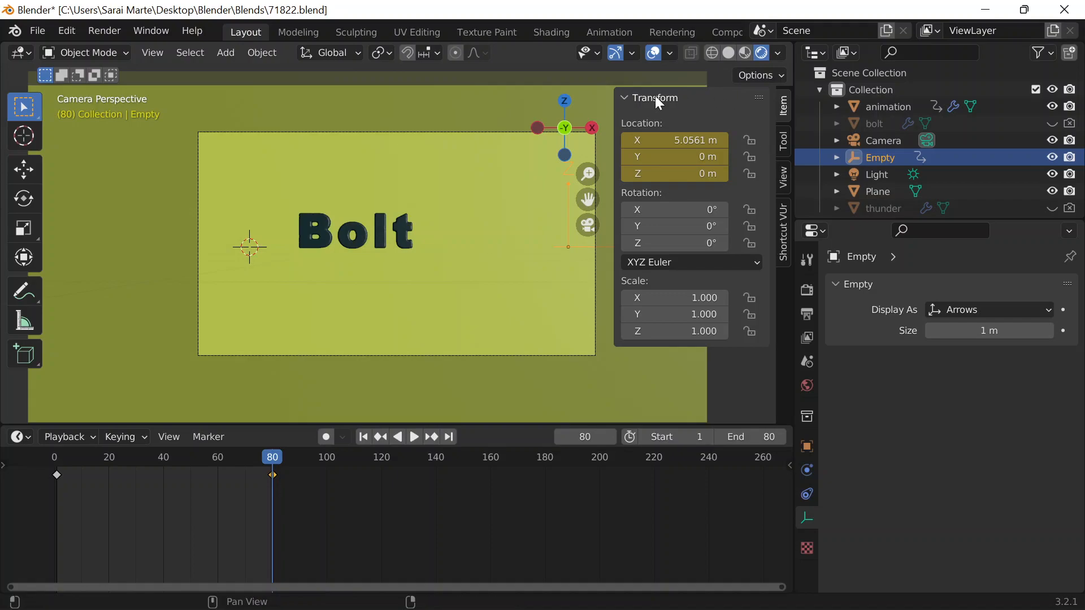
left_click(636, 99)
key("n")
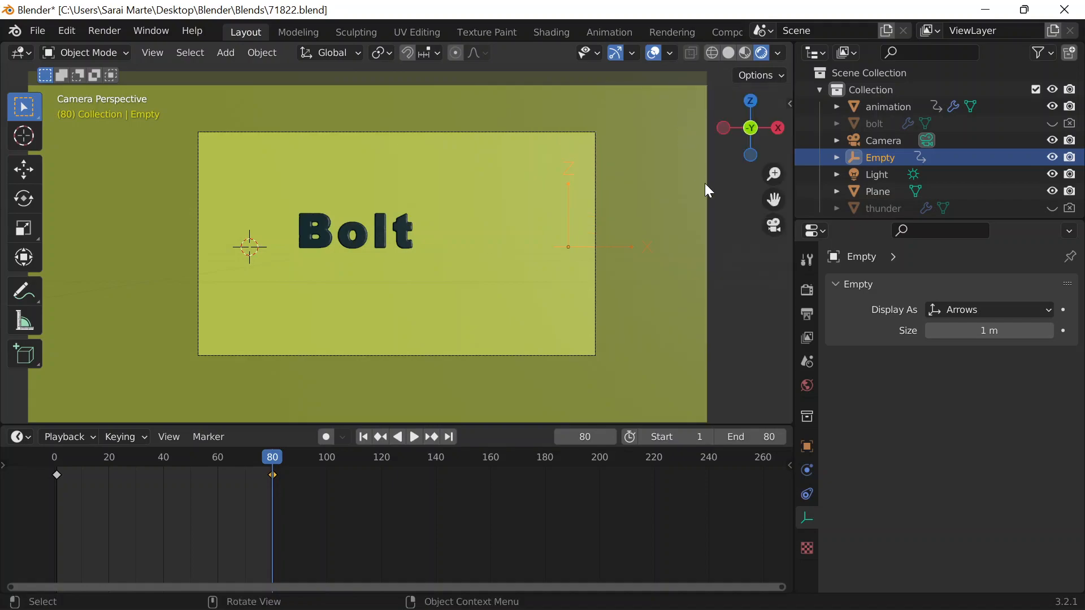
Step: Inspect the scene outside the camera view and save the 71822.blend file
scroll(409, 227, "up", 3)
scroll(409, 226, "down", 5)
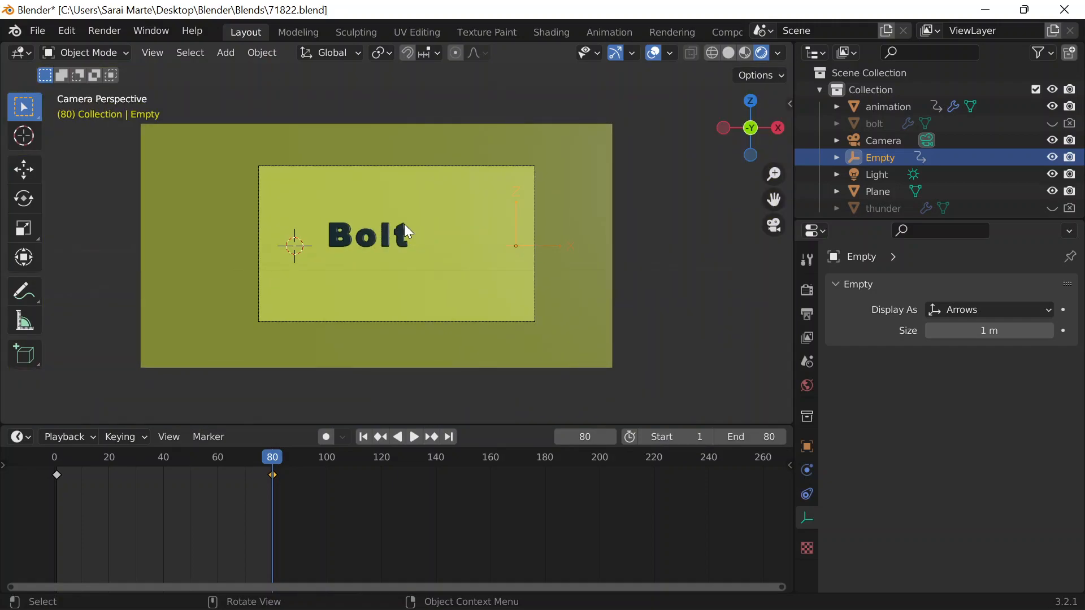
mouse_move(408, 226)
middle_mouse_down()
mouse_move(458, 247)
mouse_move(340, 269)
mouse_move(393, 224)
middle_mouse_up()
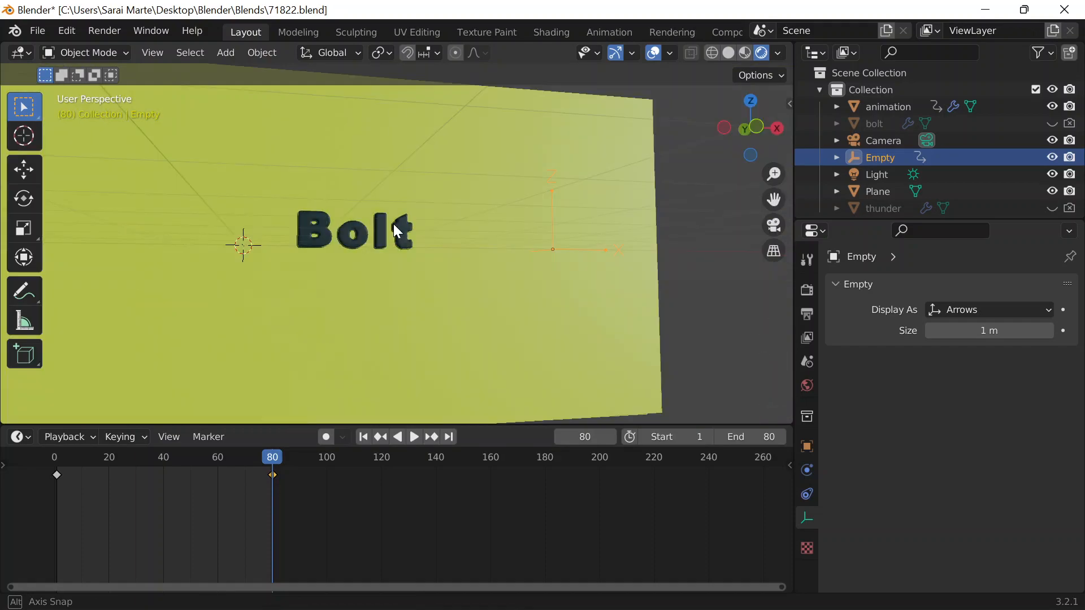
scroll(487, 221, "down", 6)
key("ctrl+s")
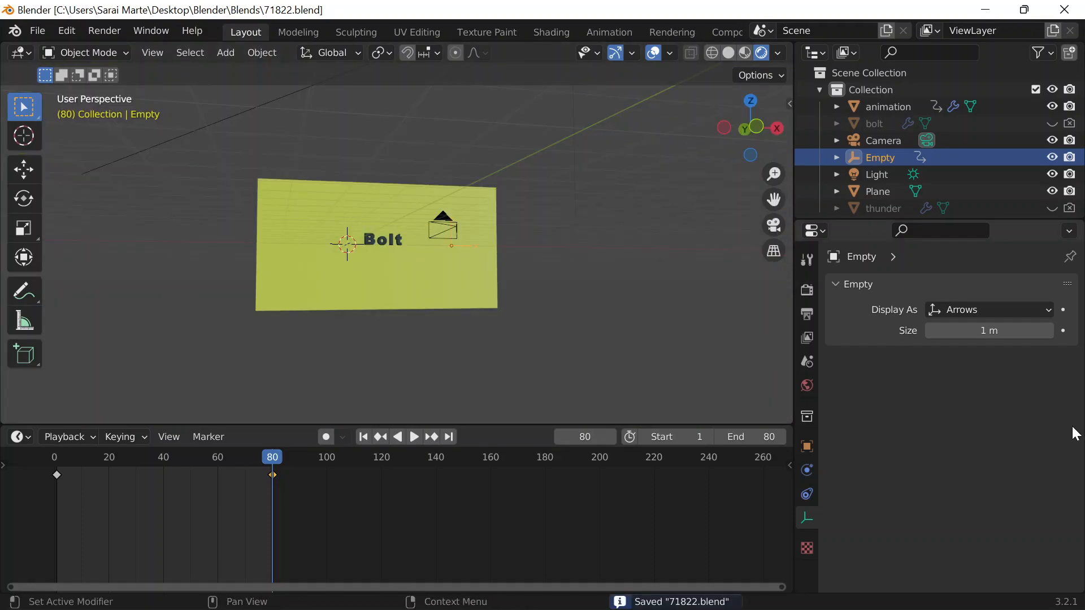
Step: In the scene's output settings, browse for an output location in the Desktop\Blender\Animations folder
middle_click_drag(541, 213, 527, 238)
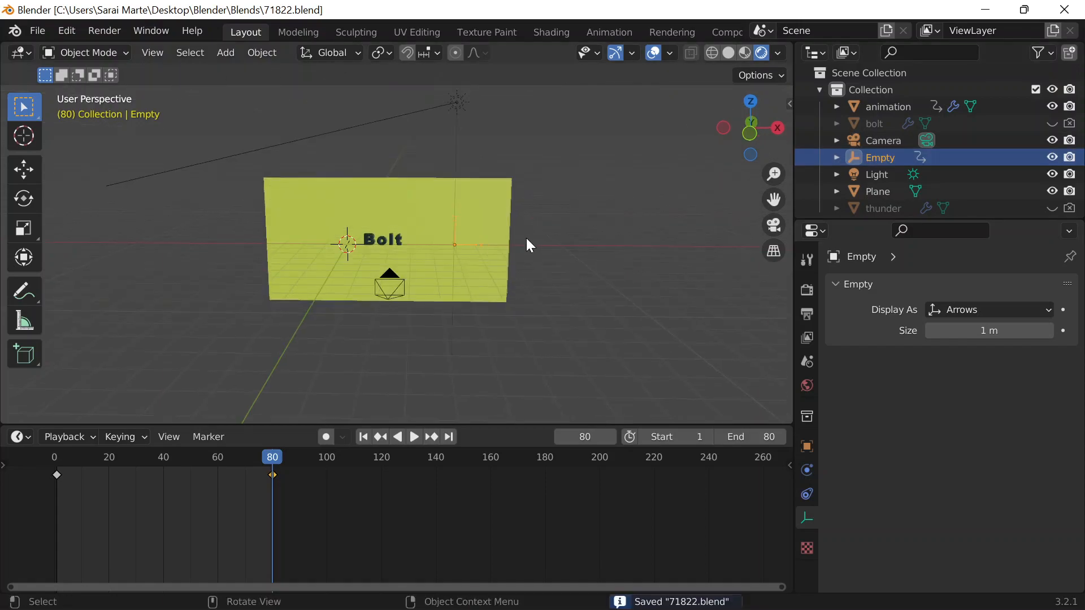
left_click(807, 312)
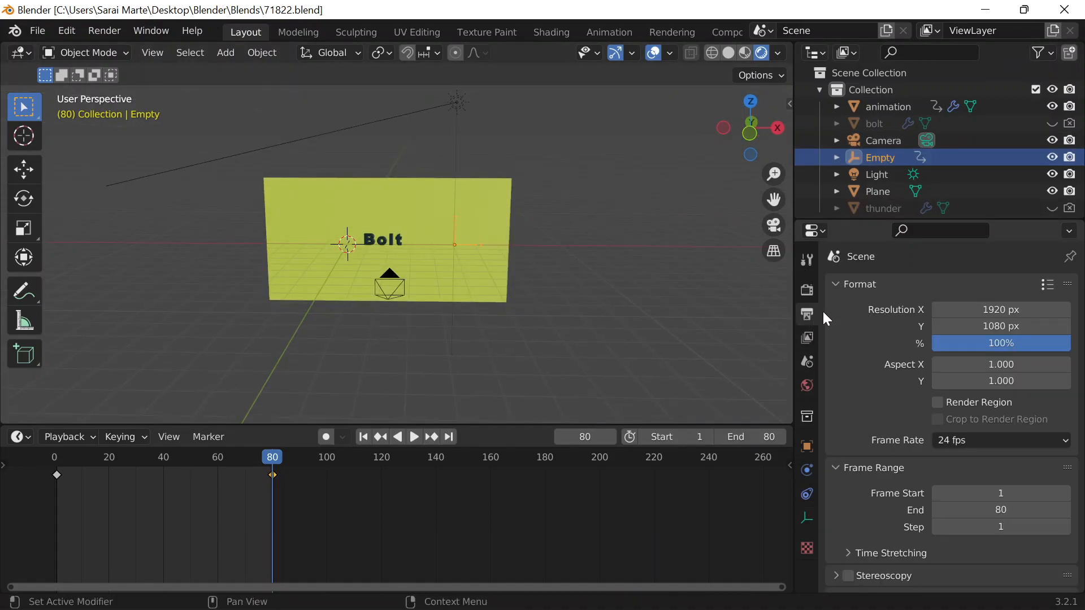
scroll(966, 421, "down", 3)
scroll(966, 421, "down", 5)
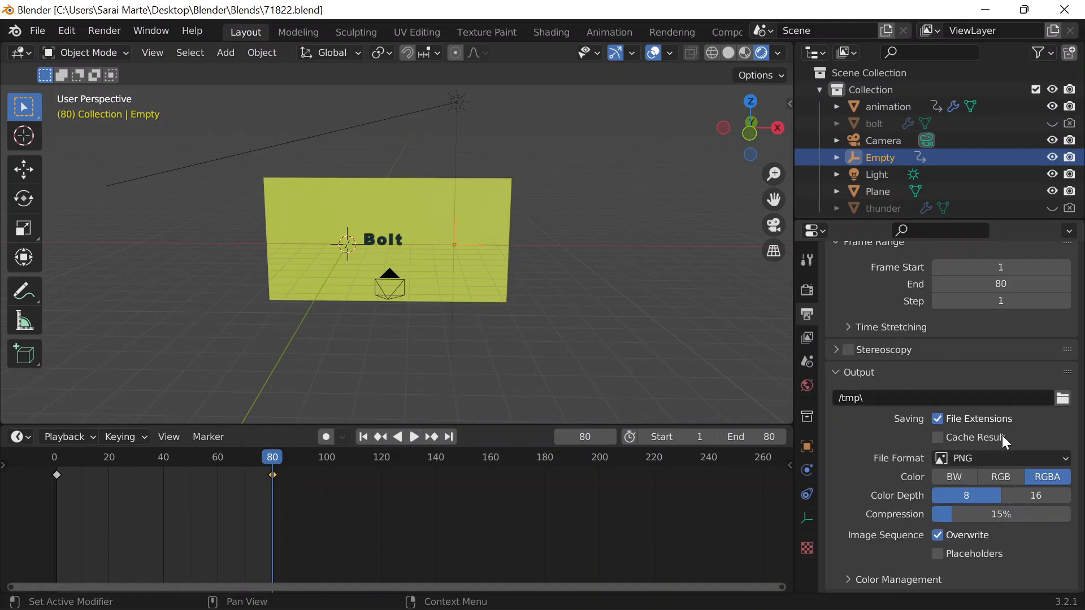
left_click(1062, 398)
left_click(197, 205)
double_click(372, 191)
double_click(382, 188)
Step: Create a new folder named 71822_thunder_bolt in Animations and set it as the render output path
left_click(410, 94)
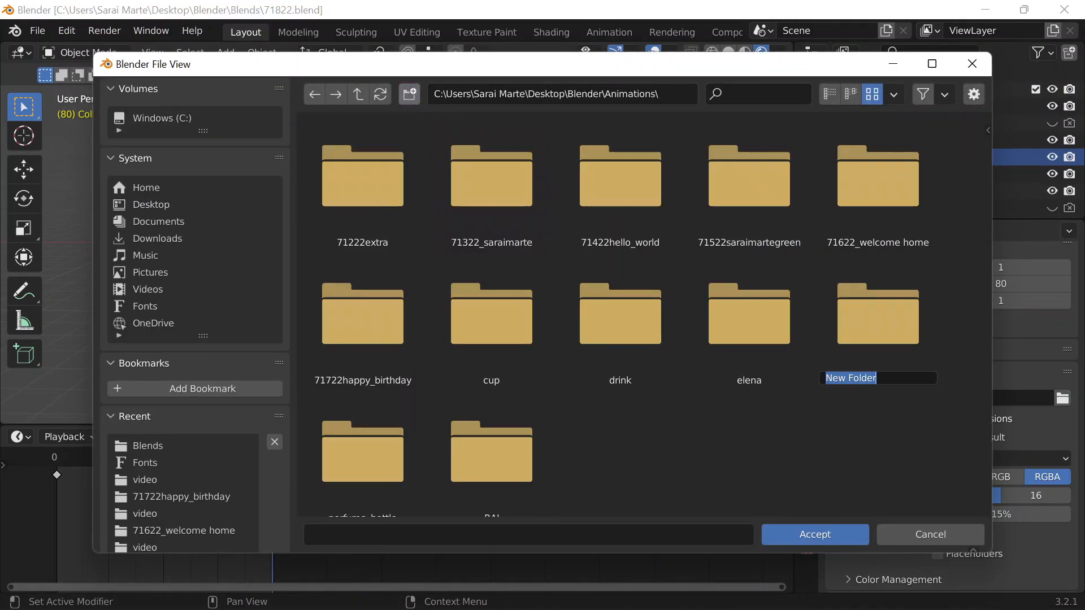
type("718")
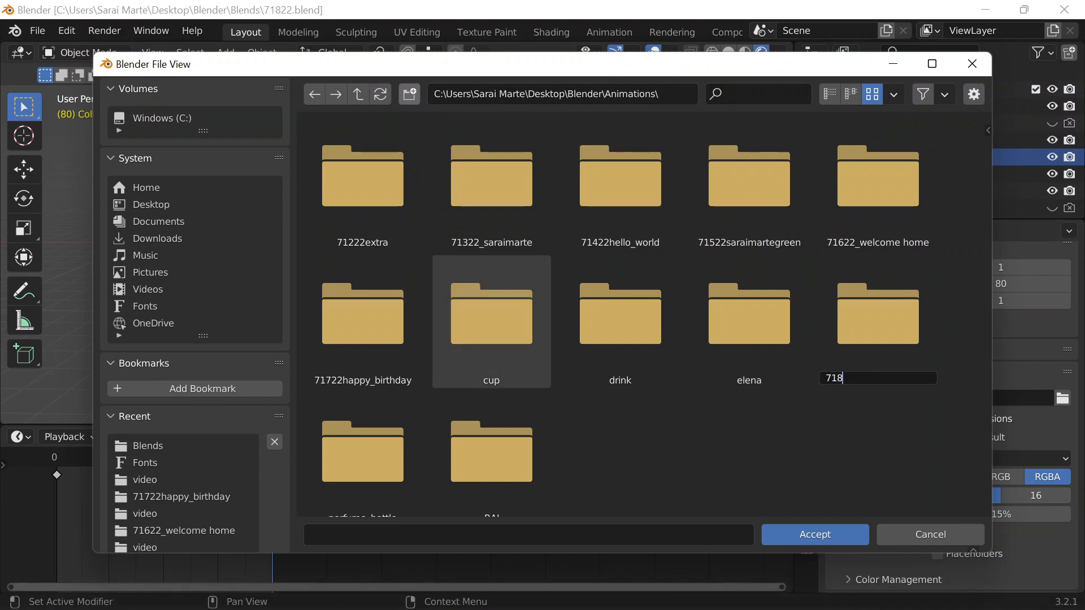
type("22_thunder_bolt")
key("Return")
double_click(519, 310)
left_click(815, 534)
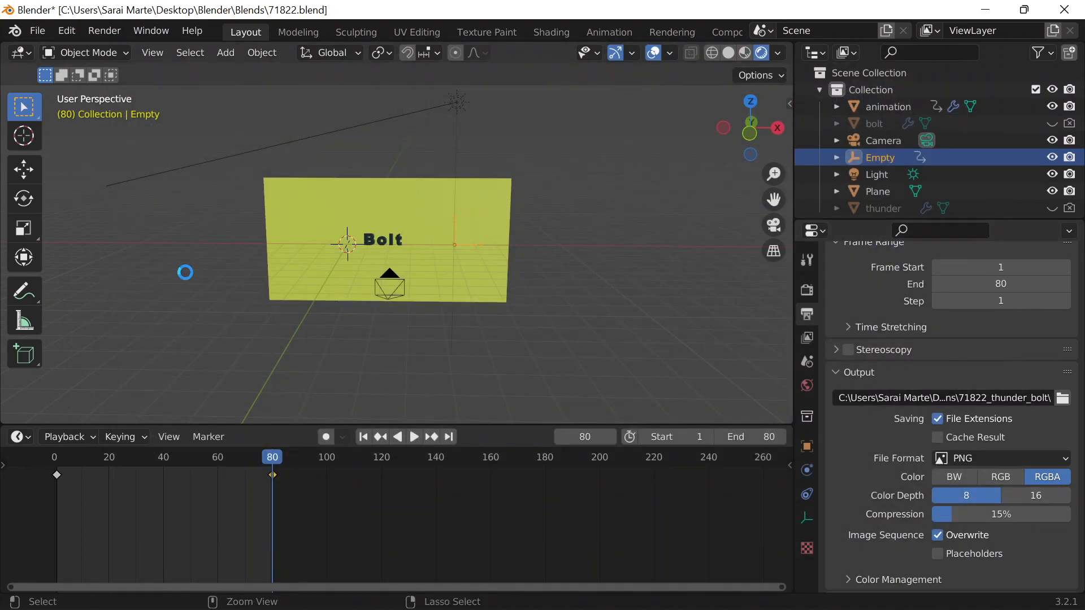
Step: Save the blend file and render the animation
key("ctrl+s")
left_click(93, 33)
left_click(128, 69)
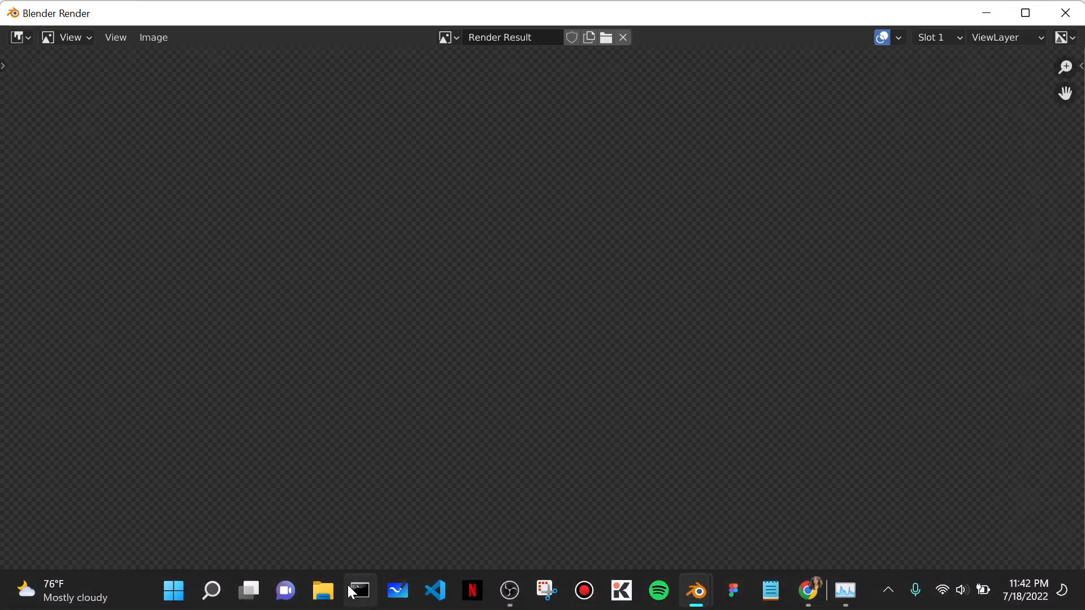
Step: Switch to File Explorer and check the rendered PNG frames in Desktop\Blender\Animations\71822_thunder_bolt
left_click(316, 595)
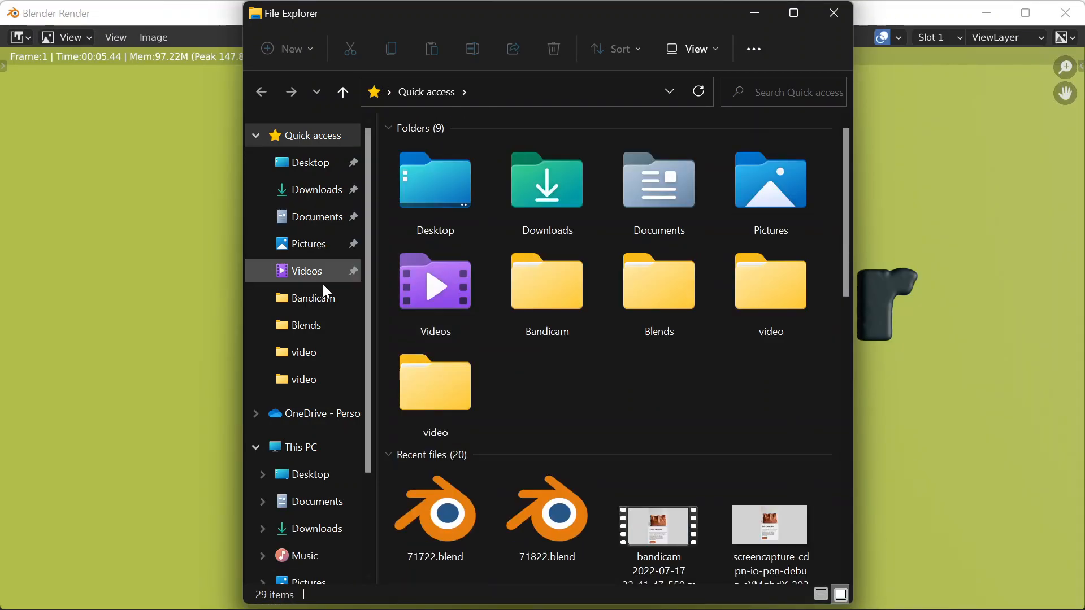
double_click(429, 178)
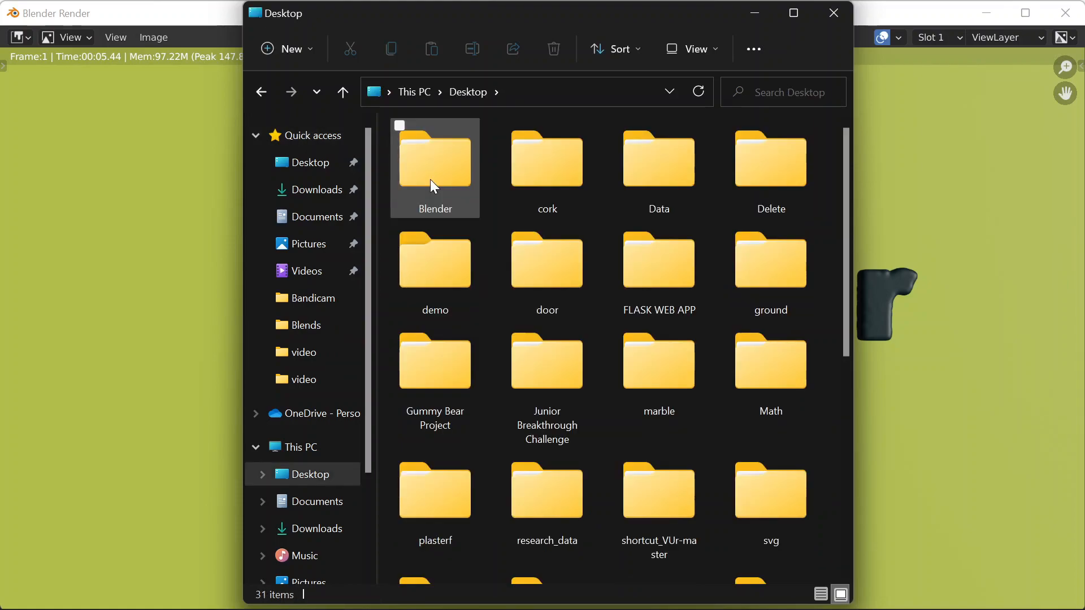
double_click(439, 180)
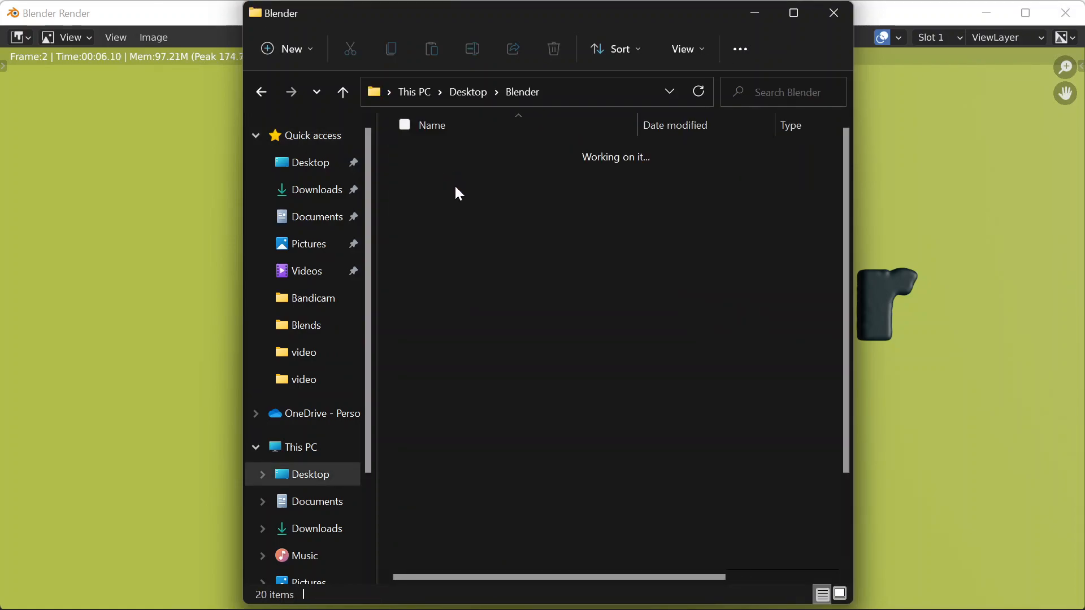
left_click(464, 152)
double_click(464, 154)
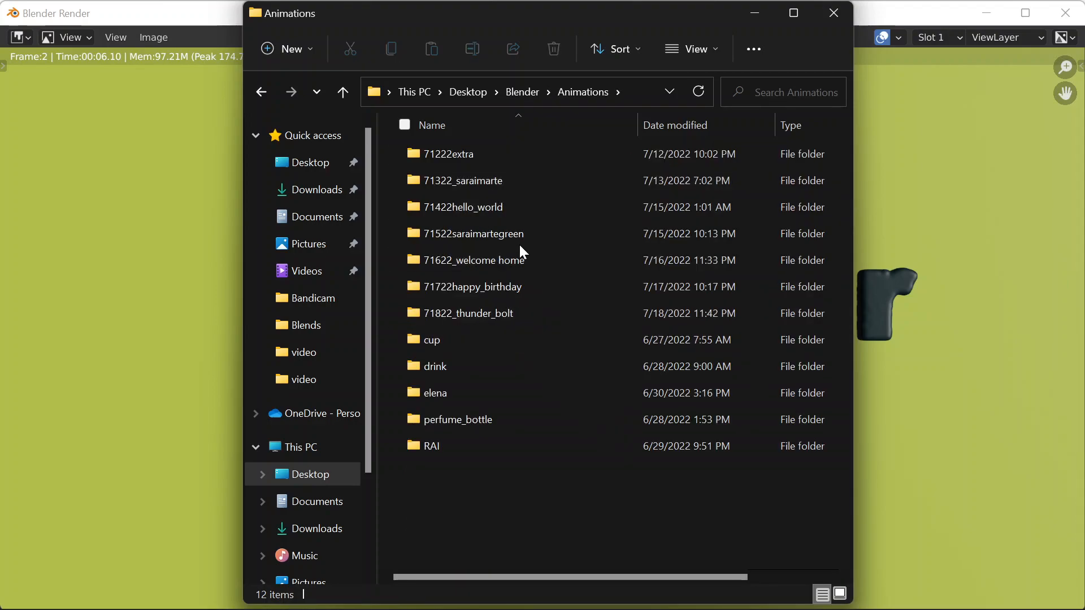
double_click(508, 312)
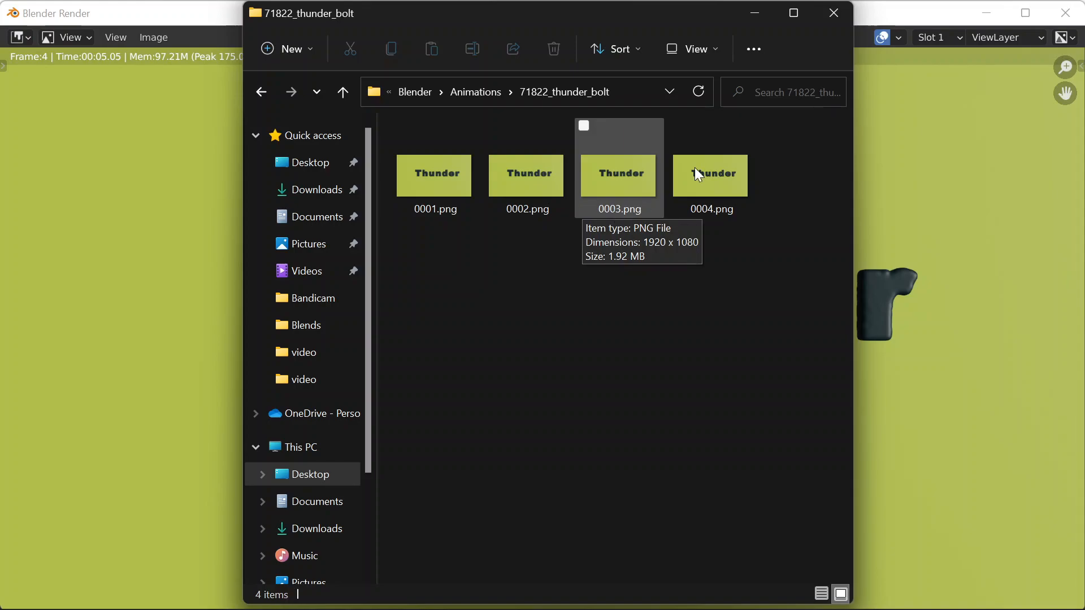
left_click(753, 13)
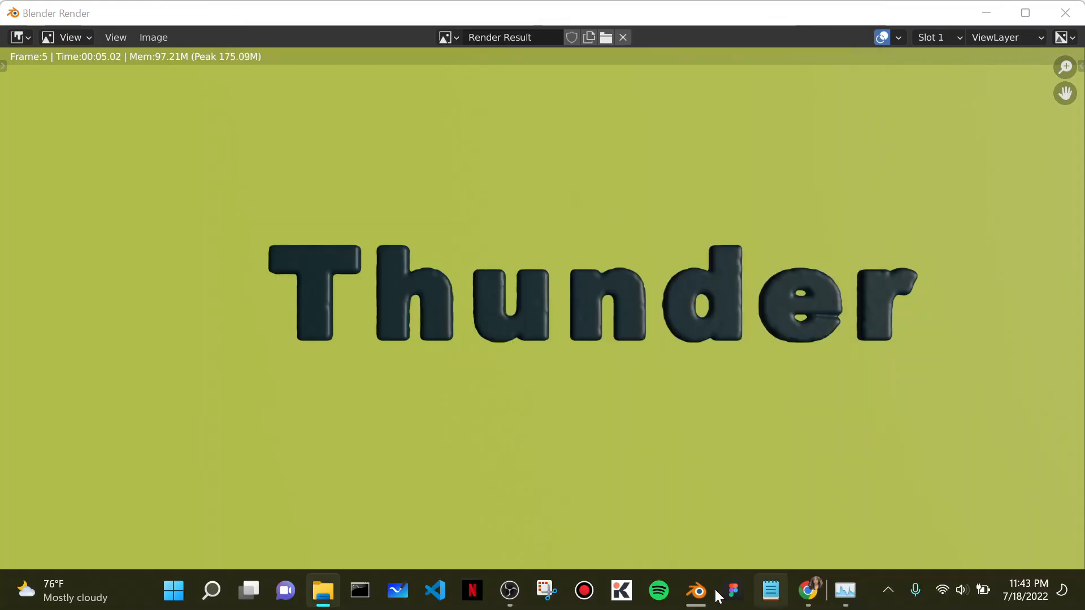
left_click(510, 591)
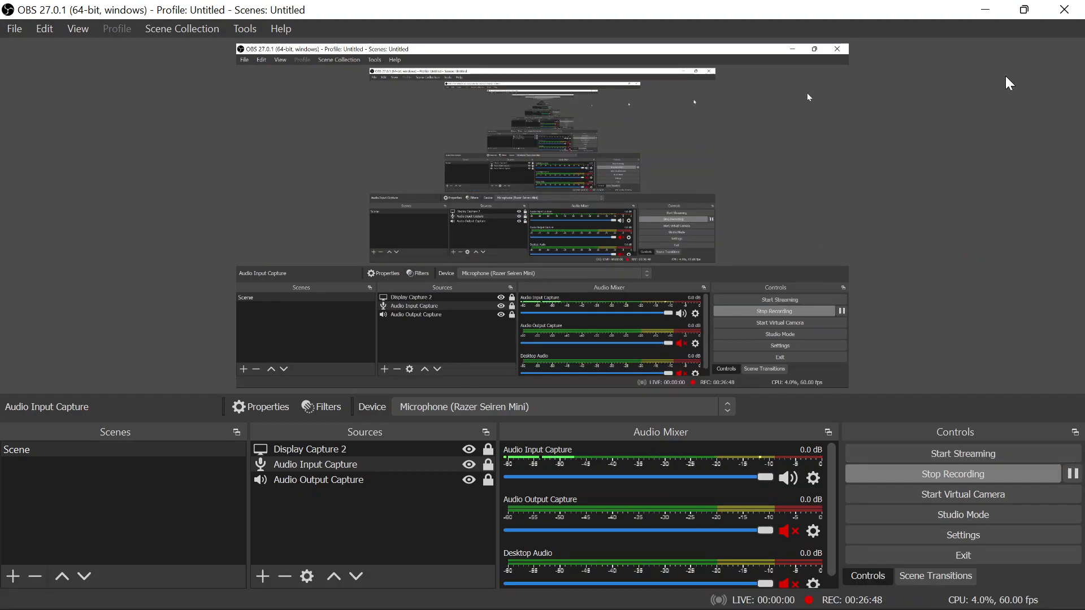
left_click(986, 9)
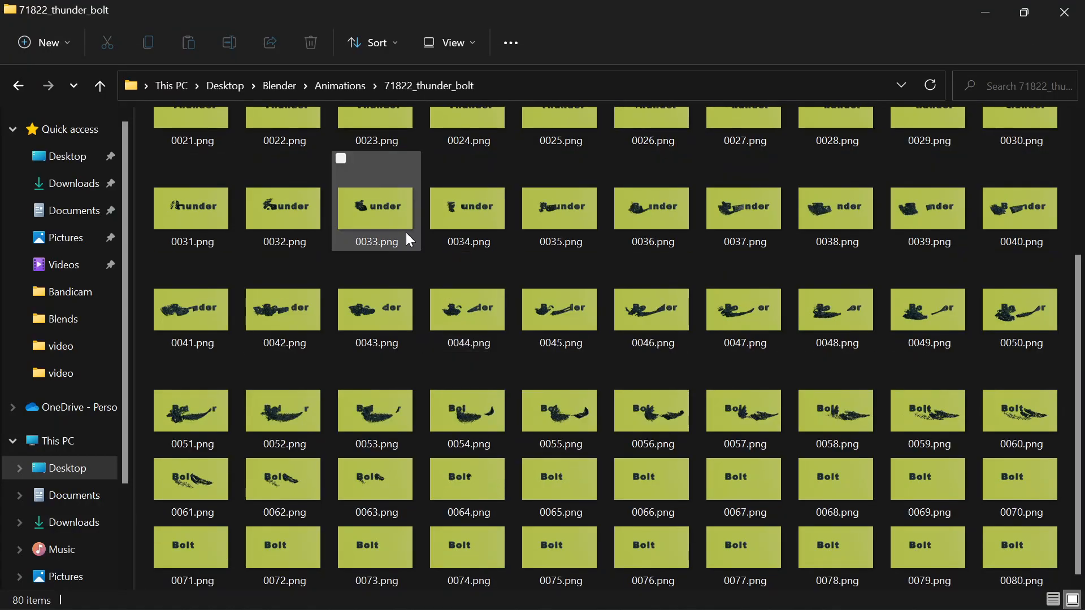
Step: Close the rendered frames folder and the render window, and add a Video Editing workspace in Blender
left_click(1066, 16)
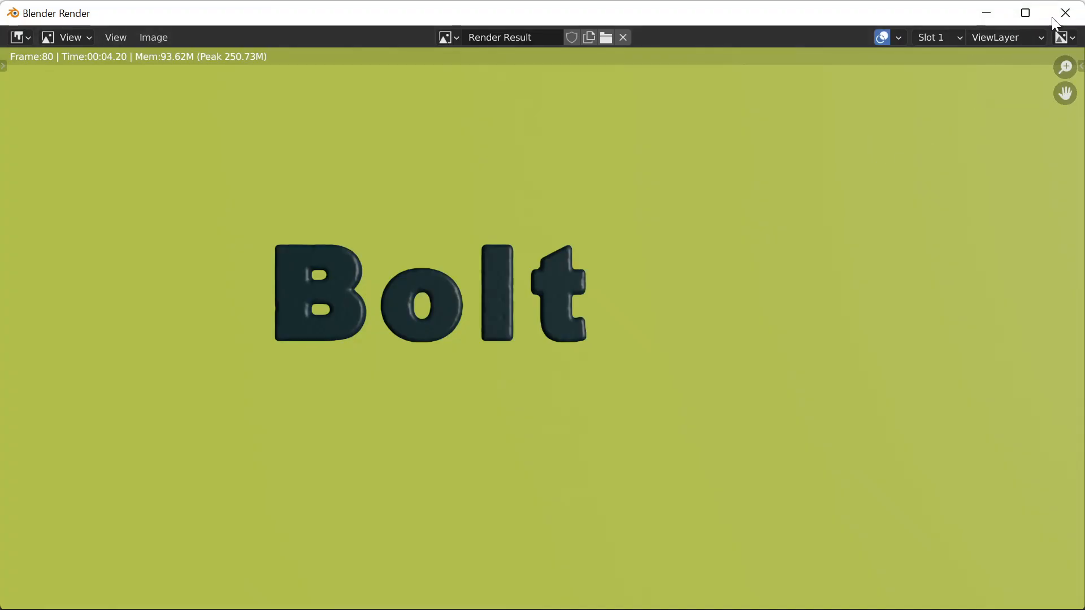
left_click(1054, 20)
scroll(642, 32, "down", 5)
left_click(731, 33)
mouse_move(718, 137)
left_click(816, 149)
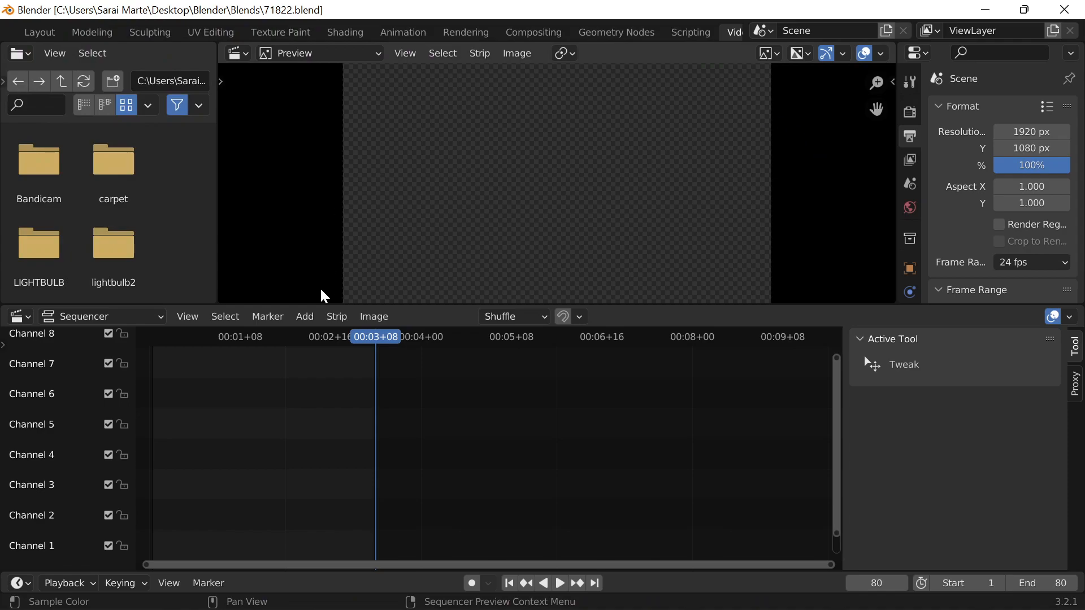
Step: Move the sequencer playhead back to frame 0
key("space")
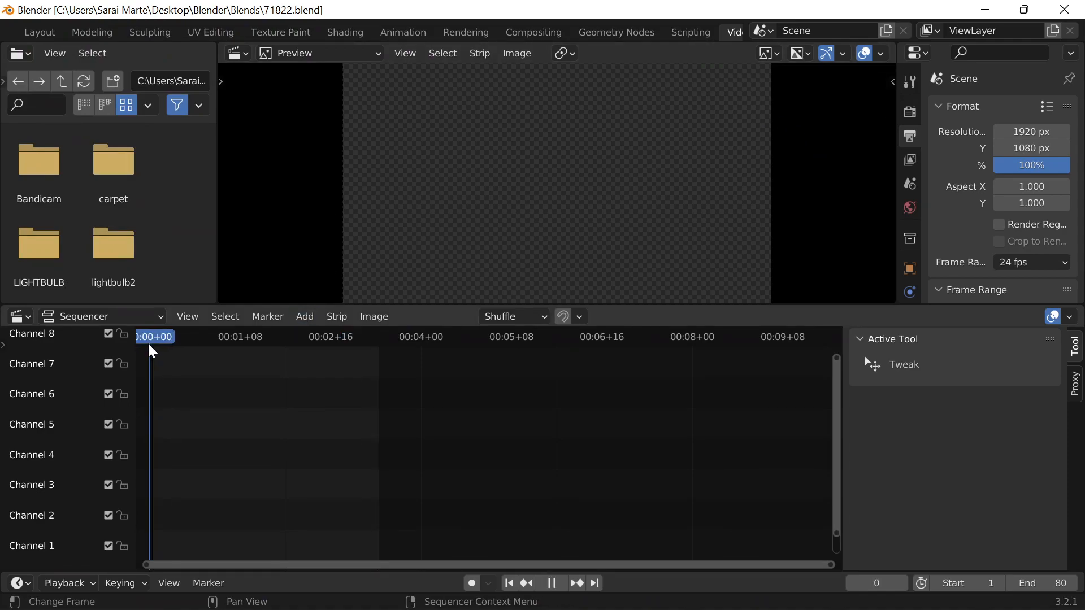
key("space")
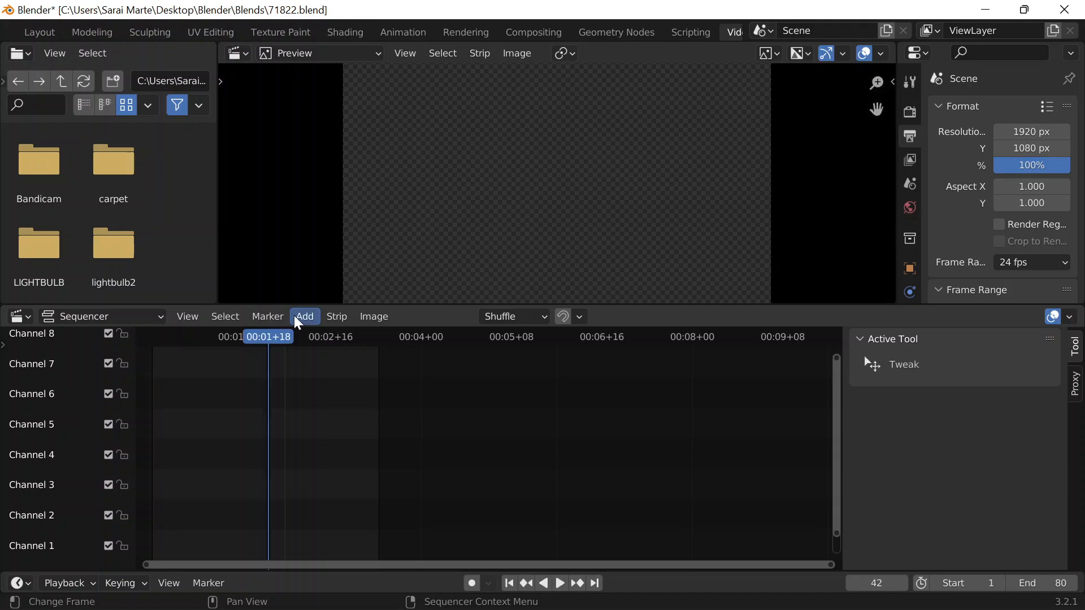
left_click(152, 345)
Step: Start adding an image sequence strip to the sequencer and browse to the Desktop\Blender\Animations folder
left_click(304, 317)
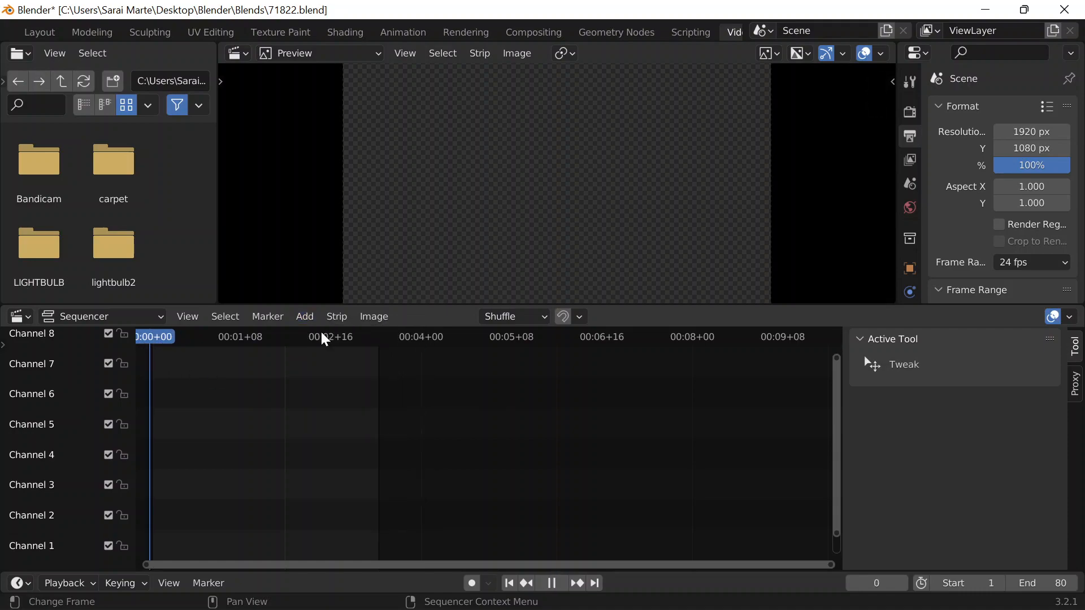
left_click(304, 317)
left_click(328, 430)
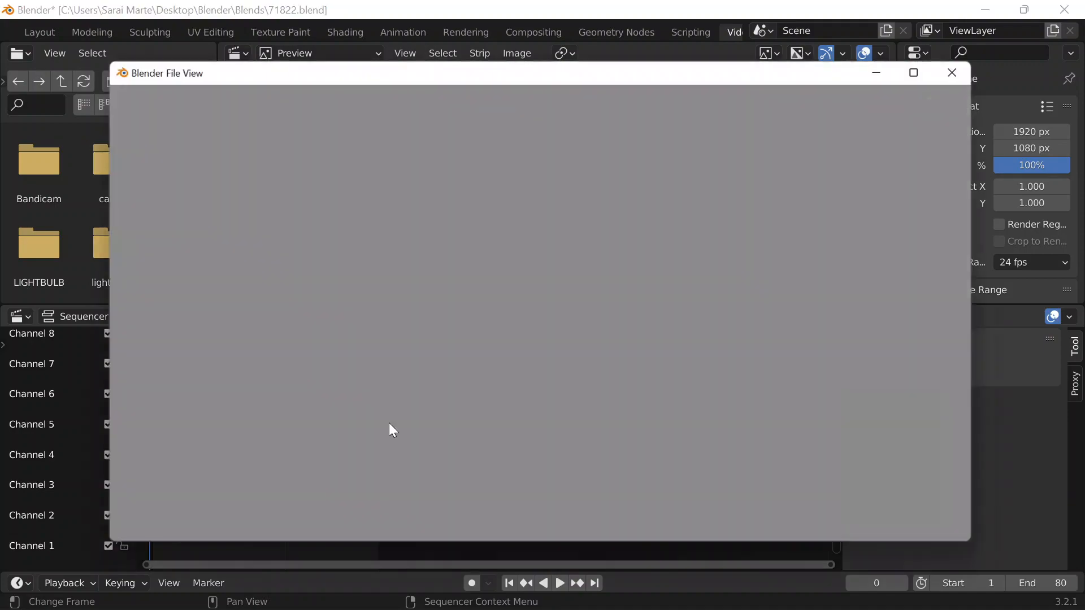
left_click(189, 204)
left_click(353, 187)
left_click(355, 191)
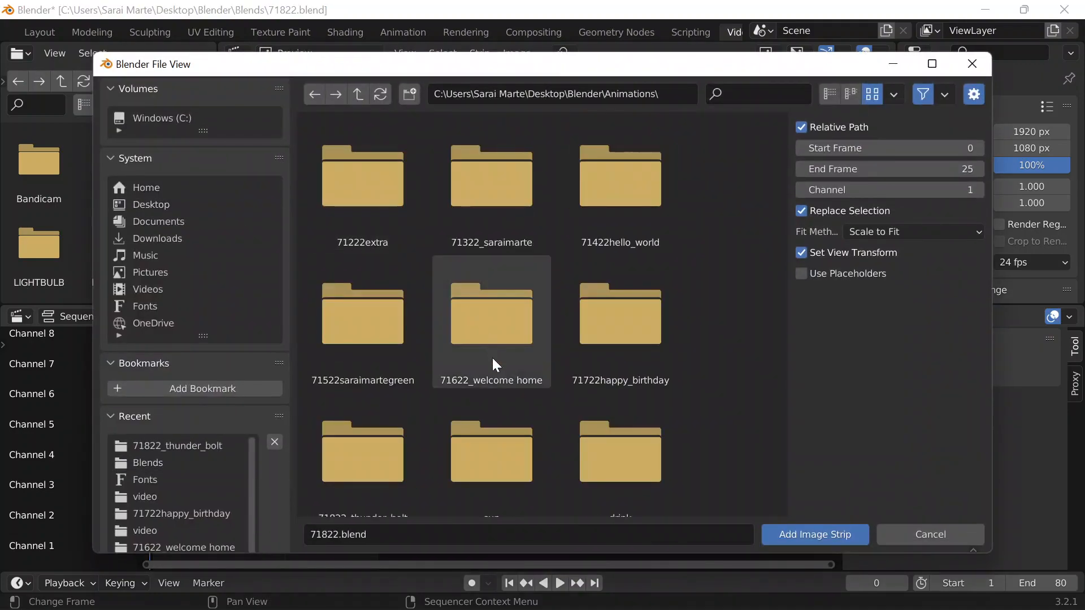
Step: Add frames 0001.png to 0080.png from the 71822_thunder_bolt folder as an image strip on channel 1
scroll(490, 350, "down", 1)
scroll(474, 356, "down", 4)
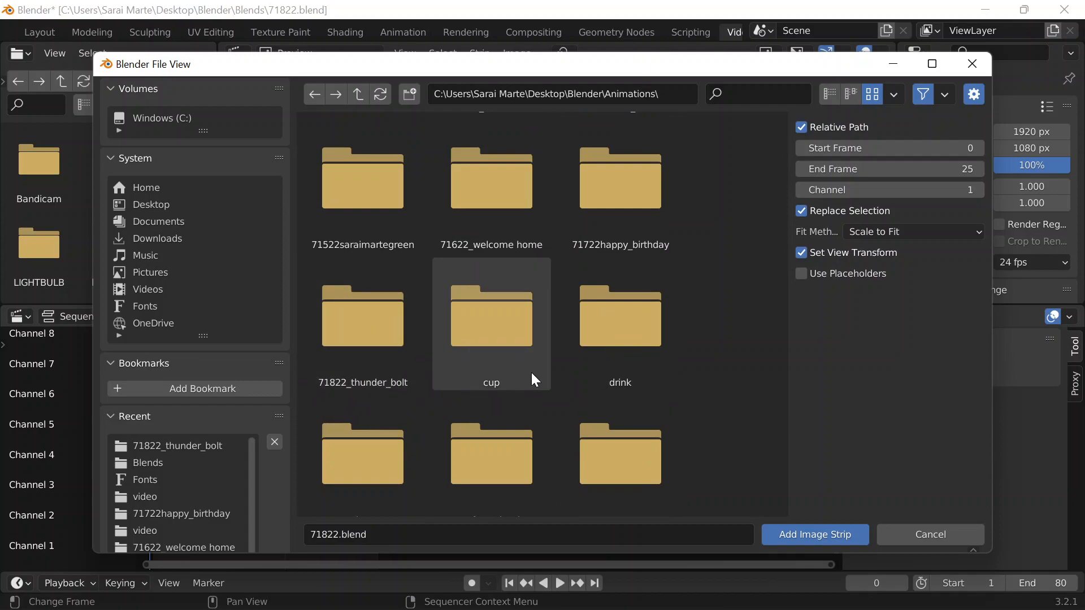
left_click(398, 351)
left_click(396, 190)
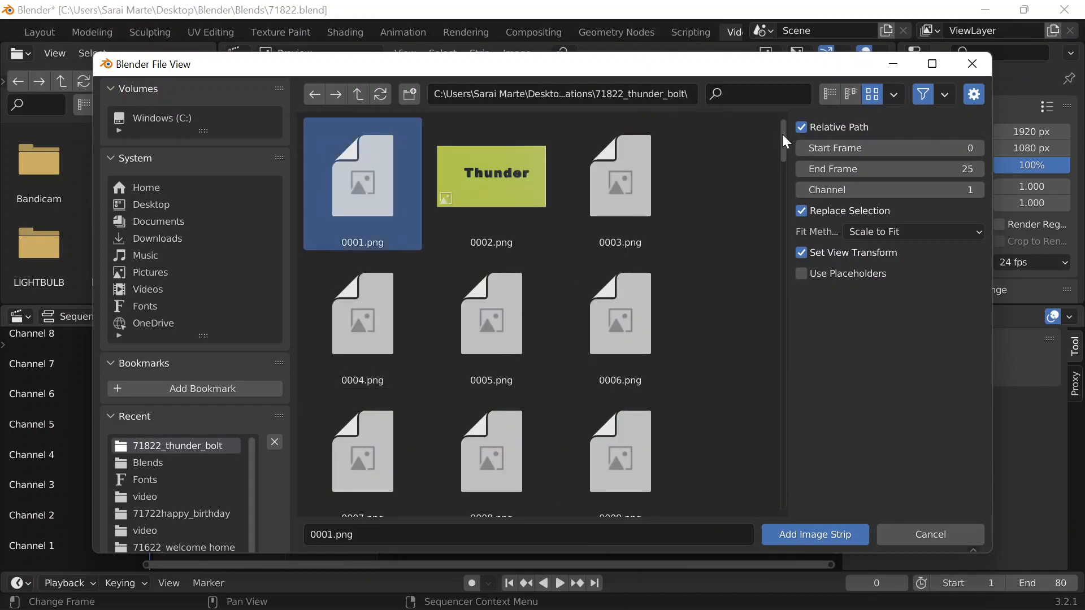
scroll(747, 460, "down", 15)
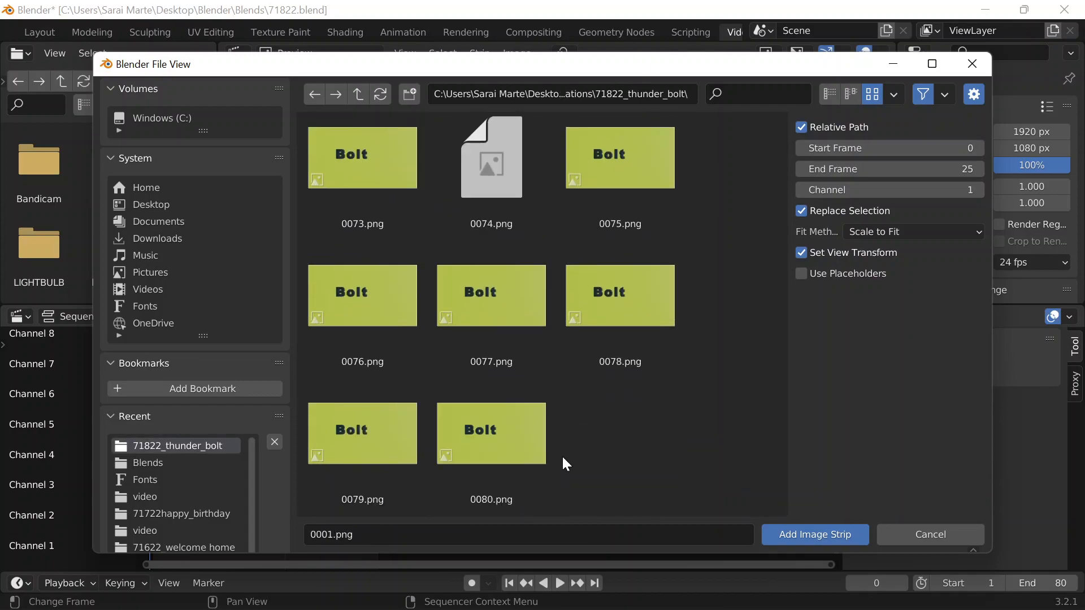
left_click(492, 418, "shift")
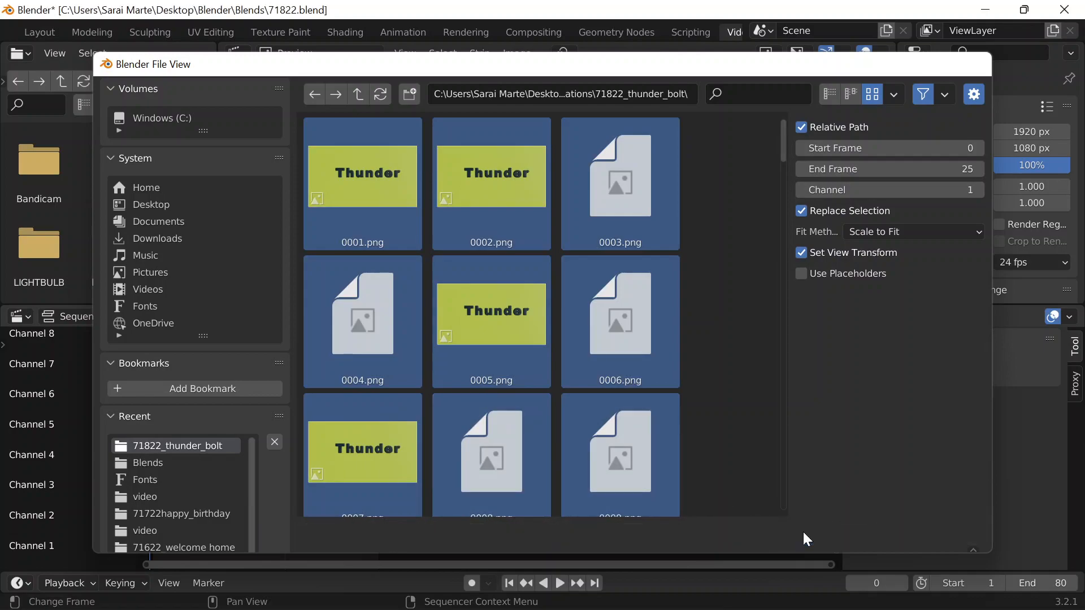
left_click(803, 532)
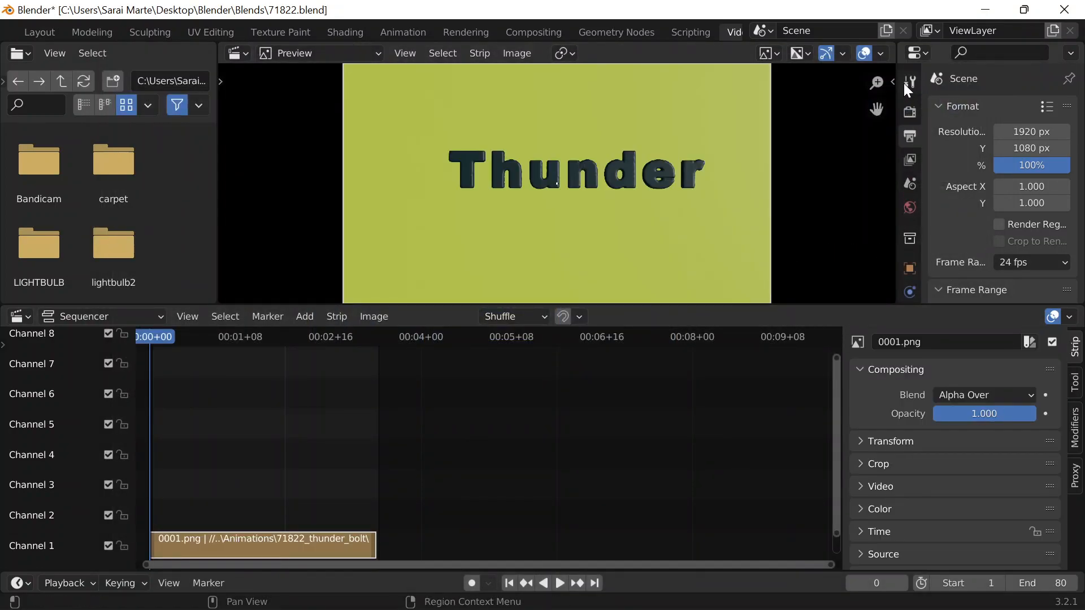
Step: Widen the output settings area, create a folder named video inside 71822_thunder_bolt and make it the output path
left_click_drag(895, 89, 715, 89)
scroll(791, 211, "down", 10)
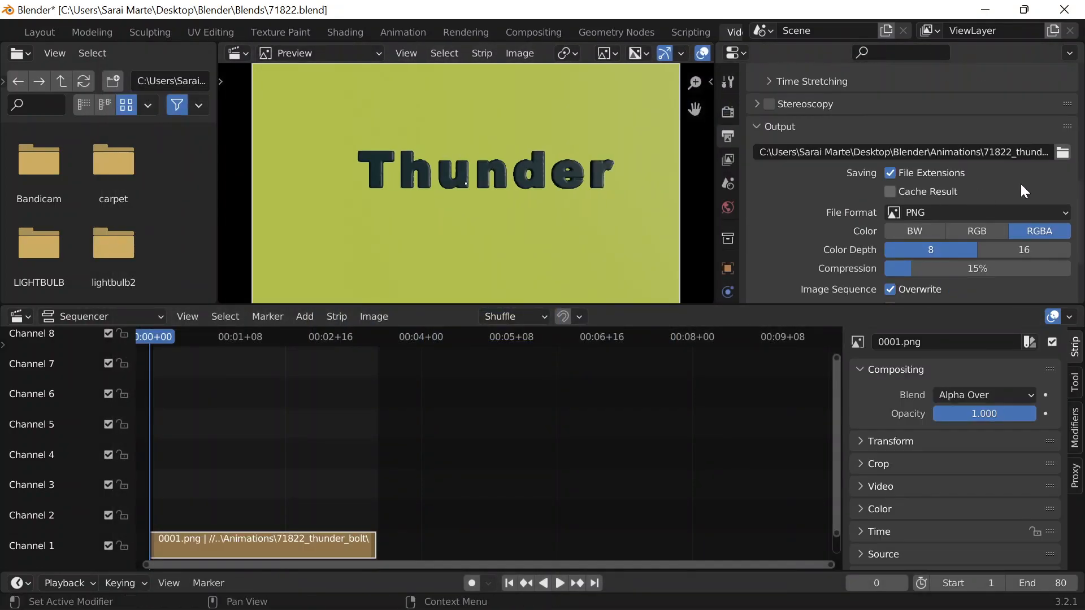
left_click(1063, 152)
left_click(408, 94)
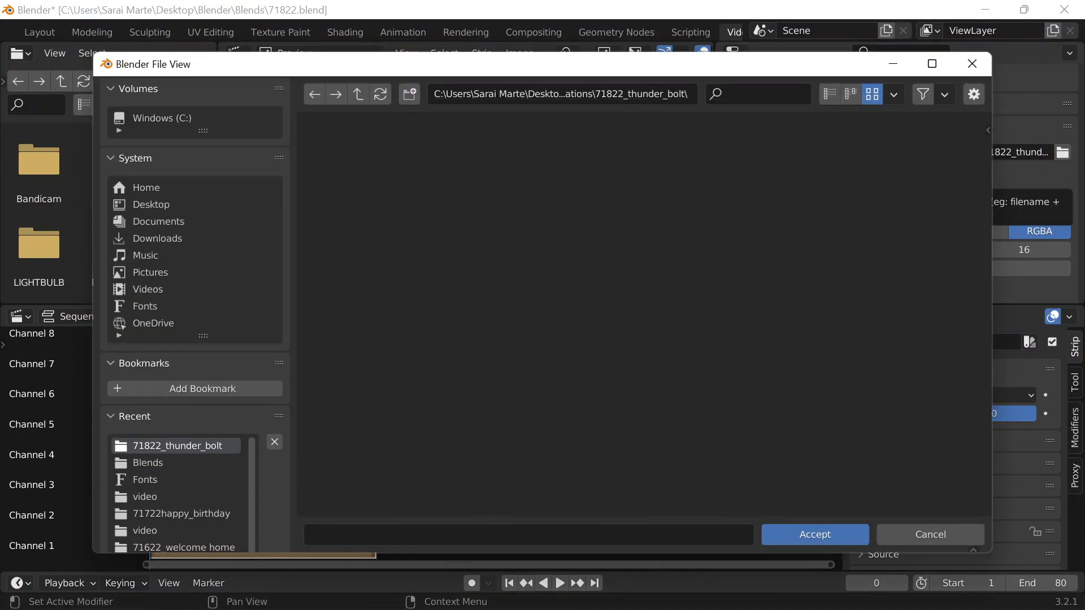
type("v")
key("Return")
double_click(378, 203)
left_click(815, 534)
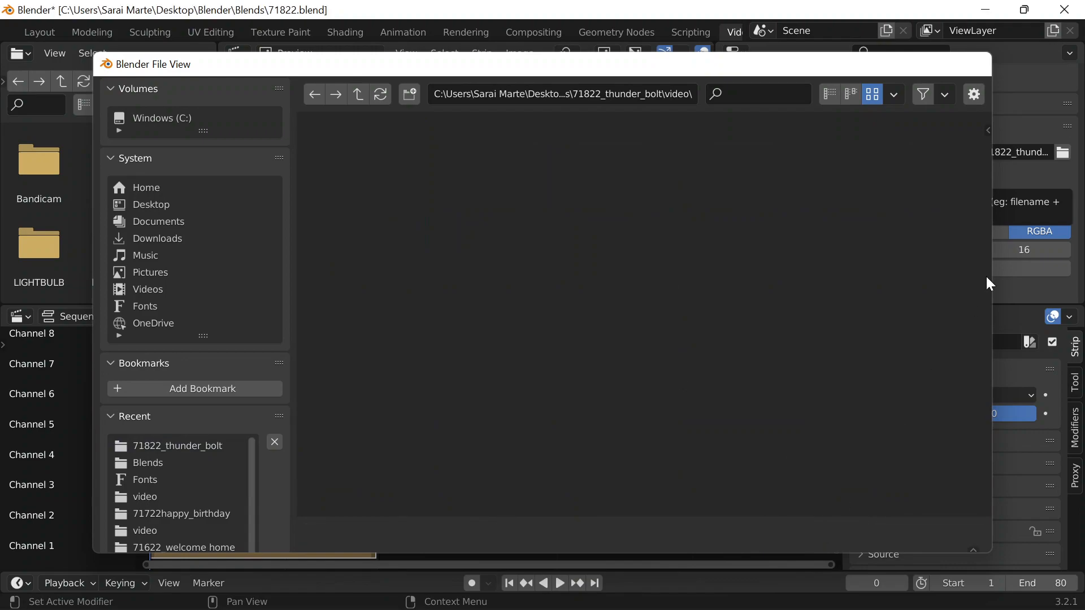
Step: Set the output file format to FFmpeg Video and the encoding container to MPEG-4
scroll(901, 218, "down", 4)
left_click(975, 124)
left_click(1035, 210)
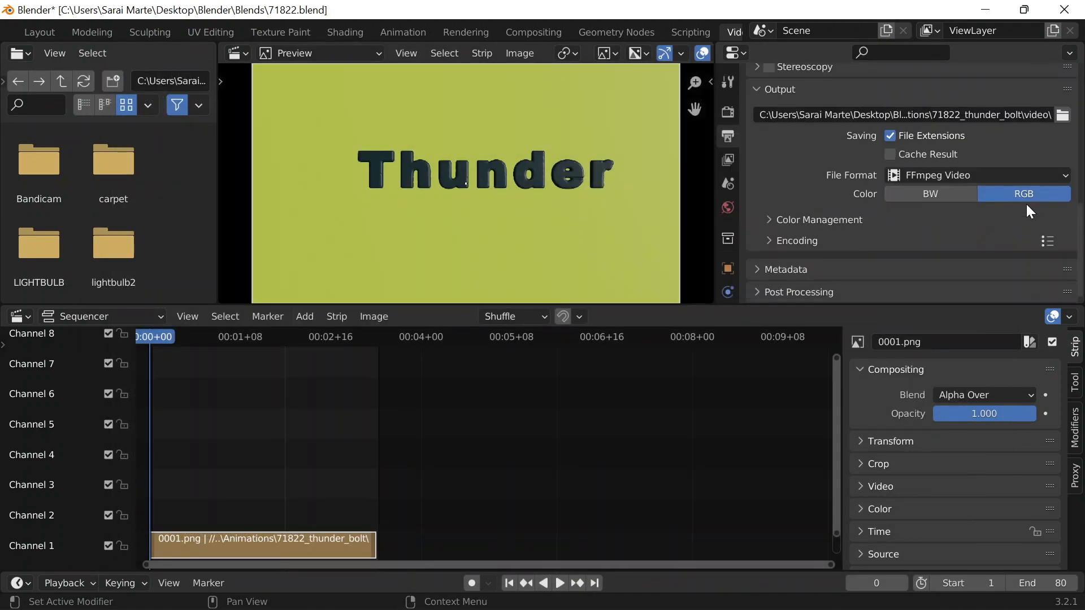
left_click(789, 245)
scroll(958, 160, "down", 4)
left_click(961, 182)
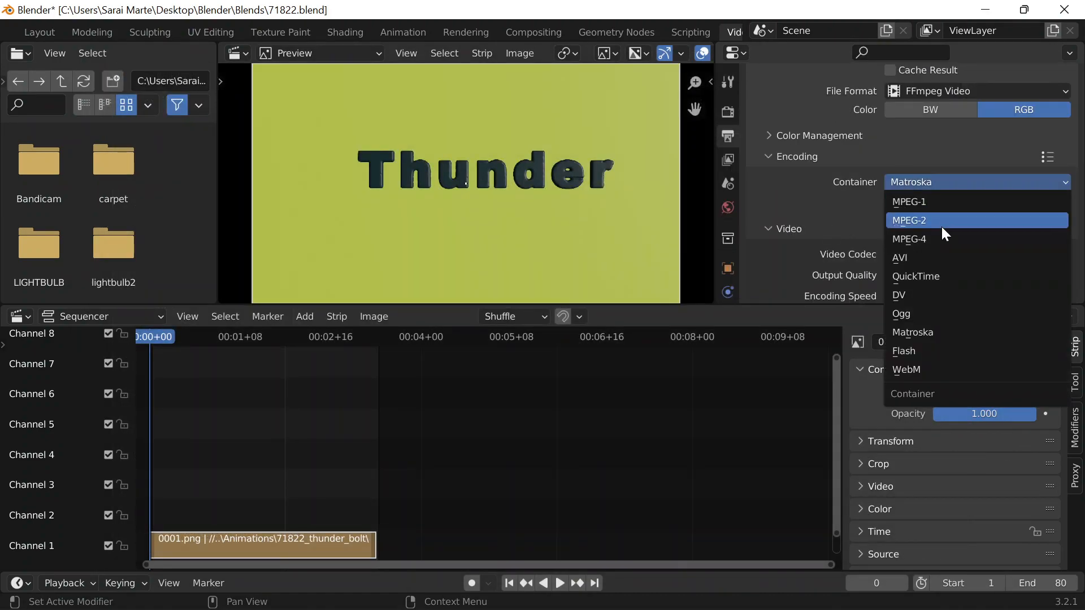
left_click(935, 236)
Step: Set the video output quality to High Quality and save the blend file
scroll(934, 226, "down", 4)
left_click(934, 185)
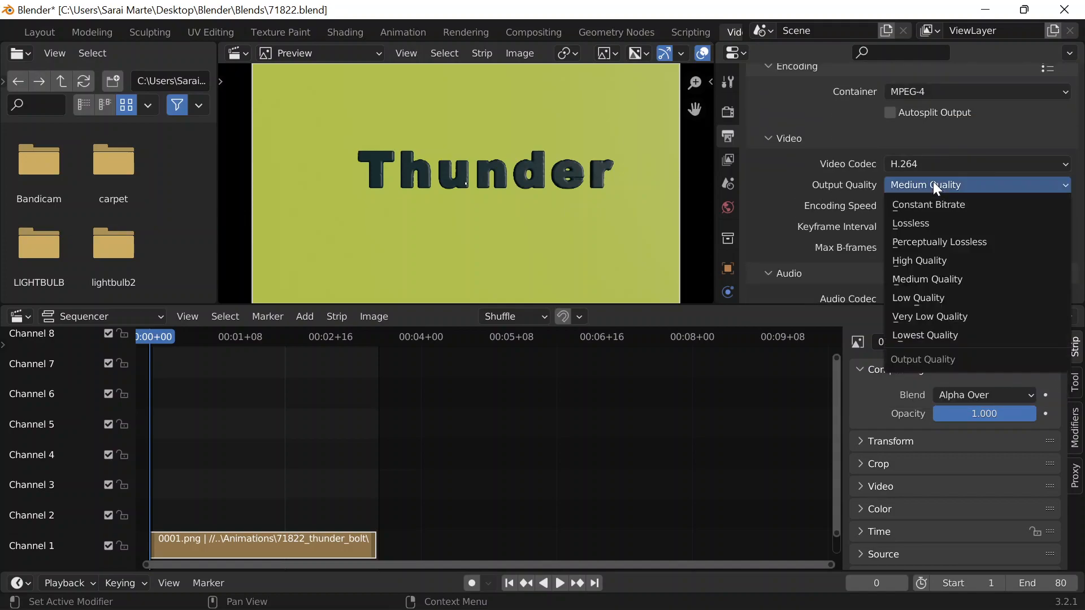
left_click(920, 260)
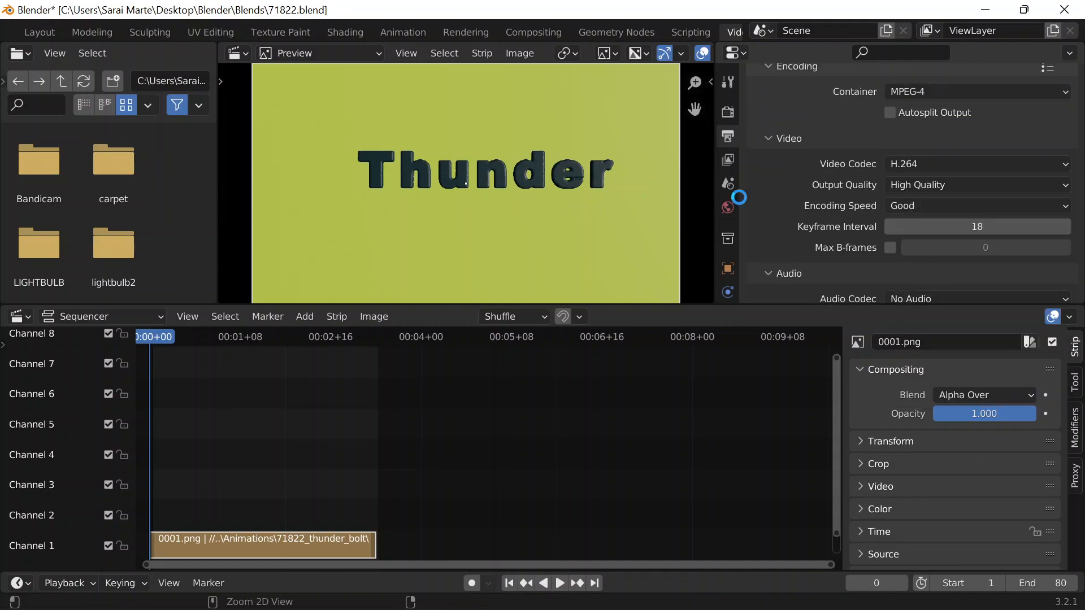
key("ctrl+s")
scroll(67, 26, "up", 5)
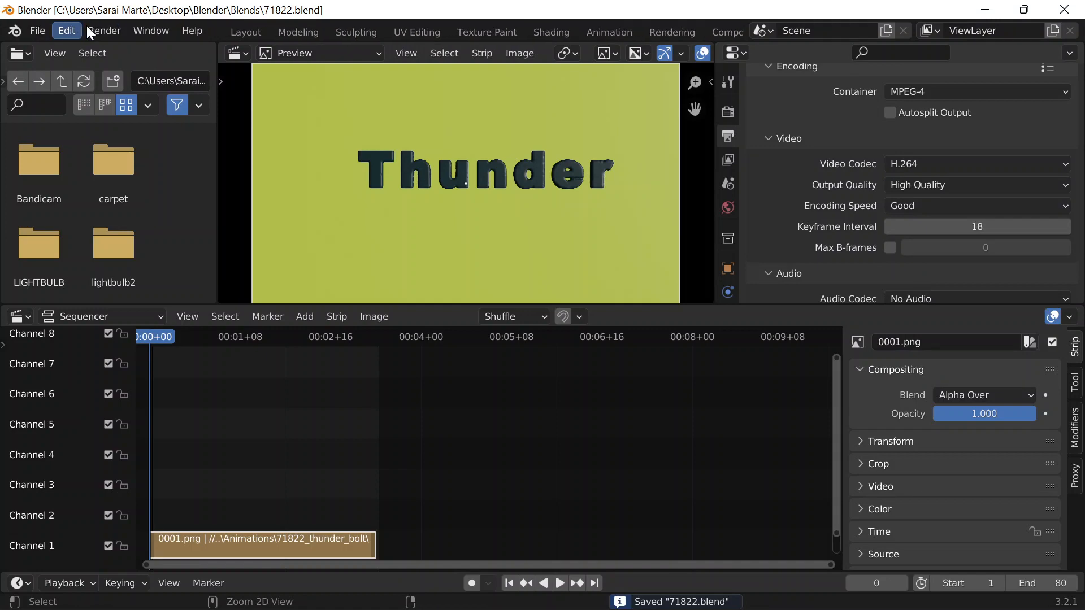
Step: Render the 80-frame sequence as an animation and switch to File Explorer while it runs
left_click(108, 30)
left_click(172, 91)
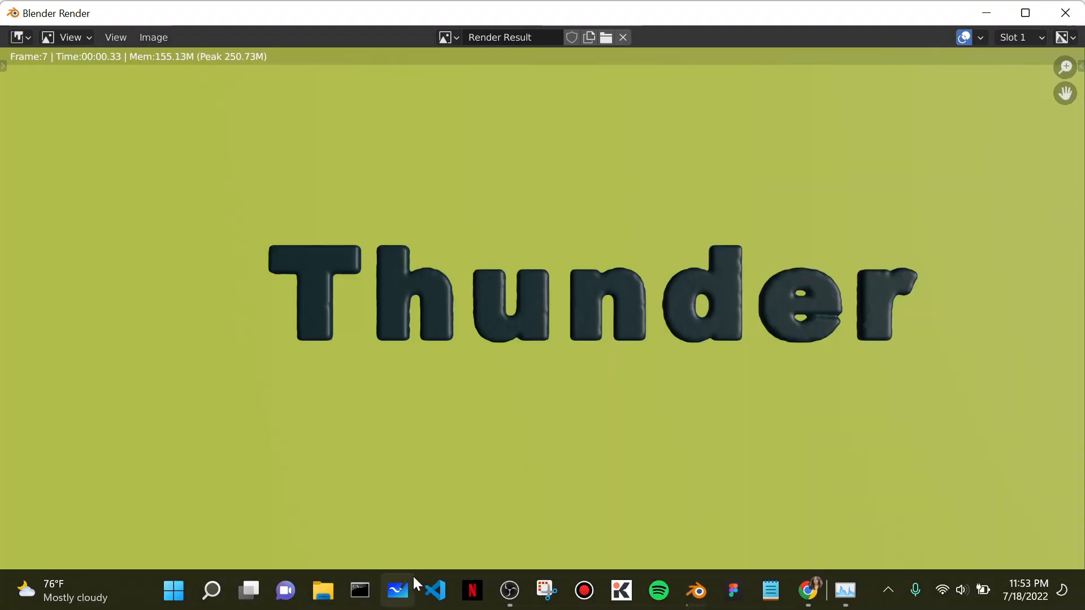
key("super+e")
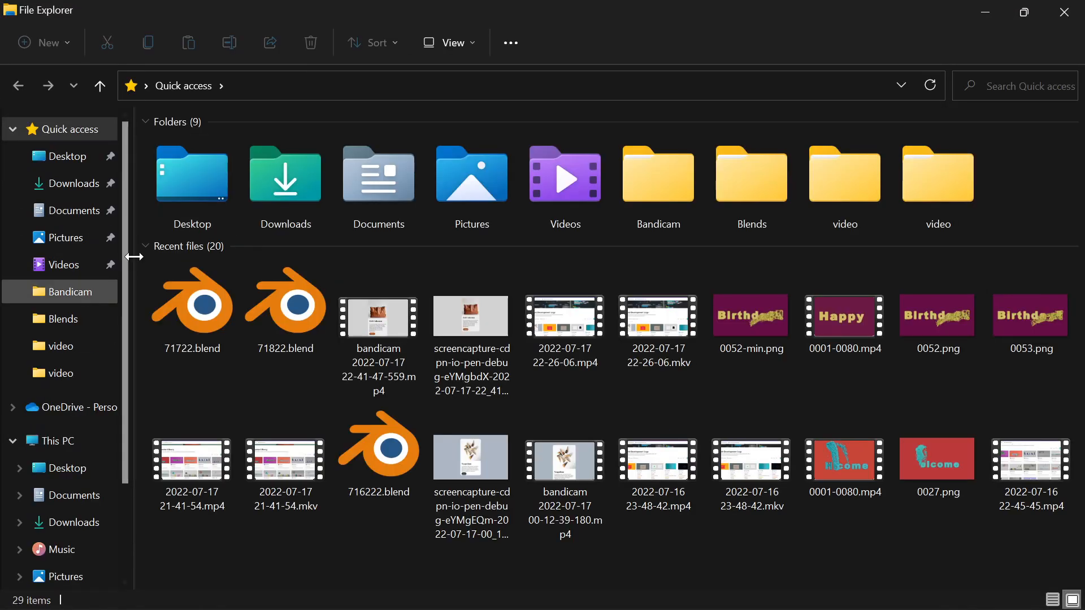
Step: Browse to the Blender folder on the Desktop and return to it from the Blends subfolder
left_click(192, 184)
double_click(192, 185)
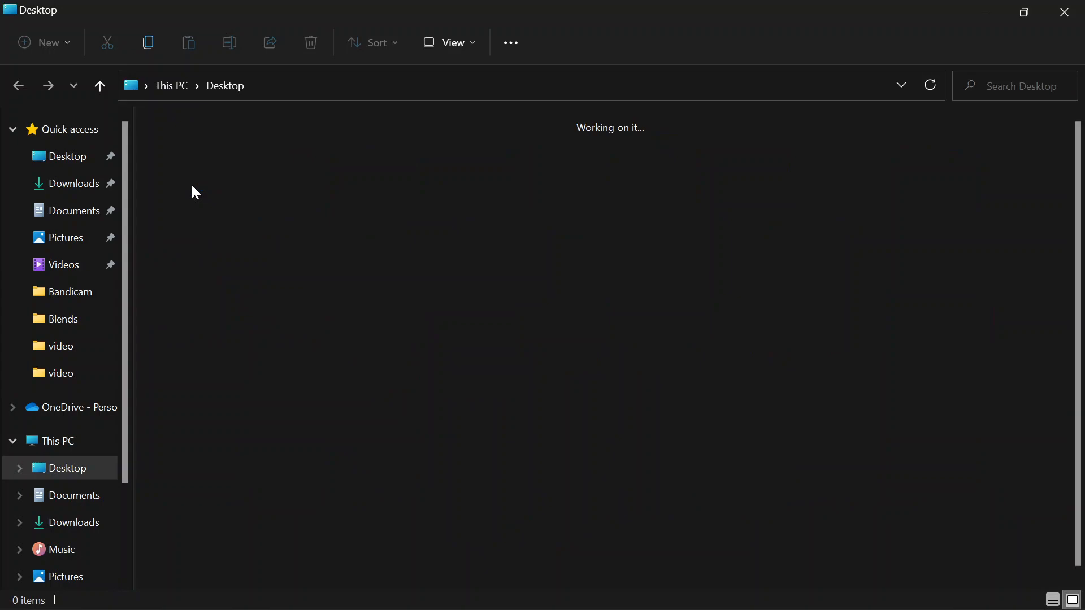
left_click(192, 181)
double_click(193, 181)
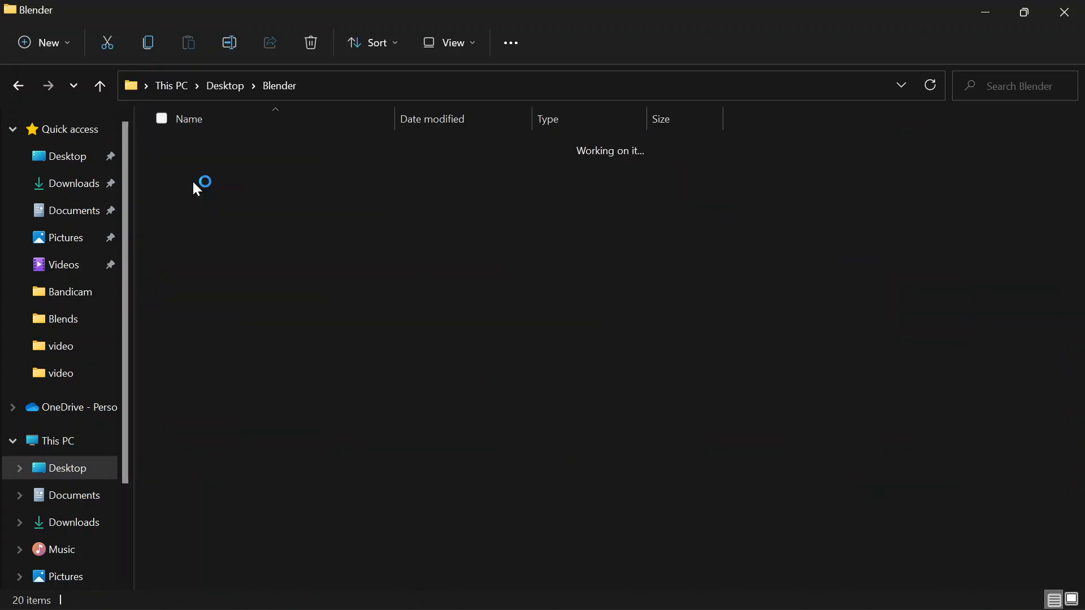
left_click(193, 174)
double_click(194, 174)
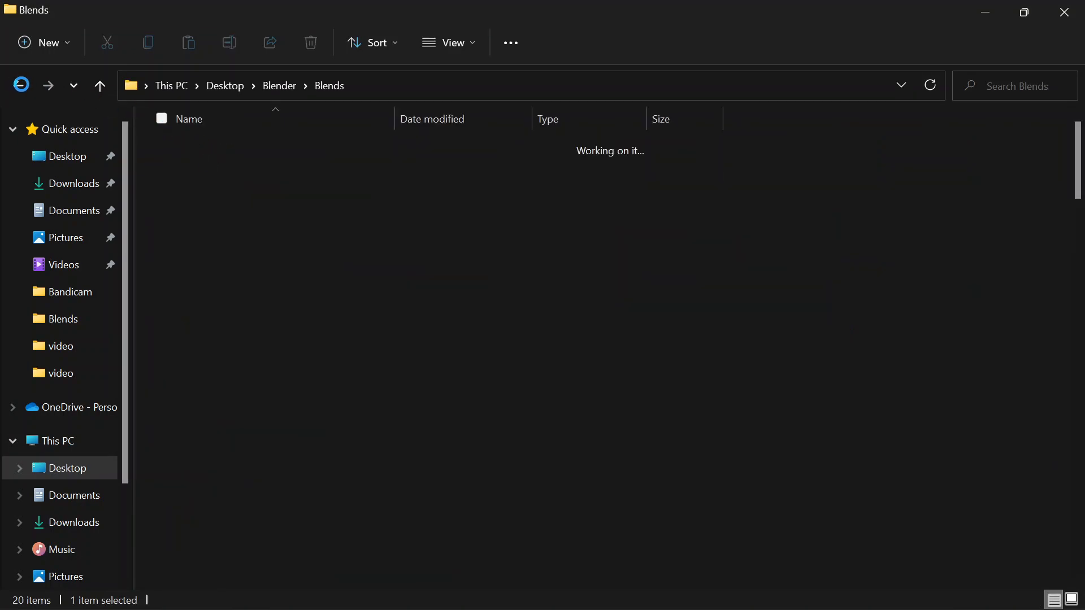
key("super+Down")
key("alt+Up")
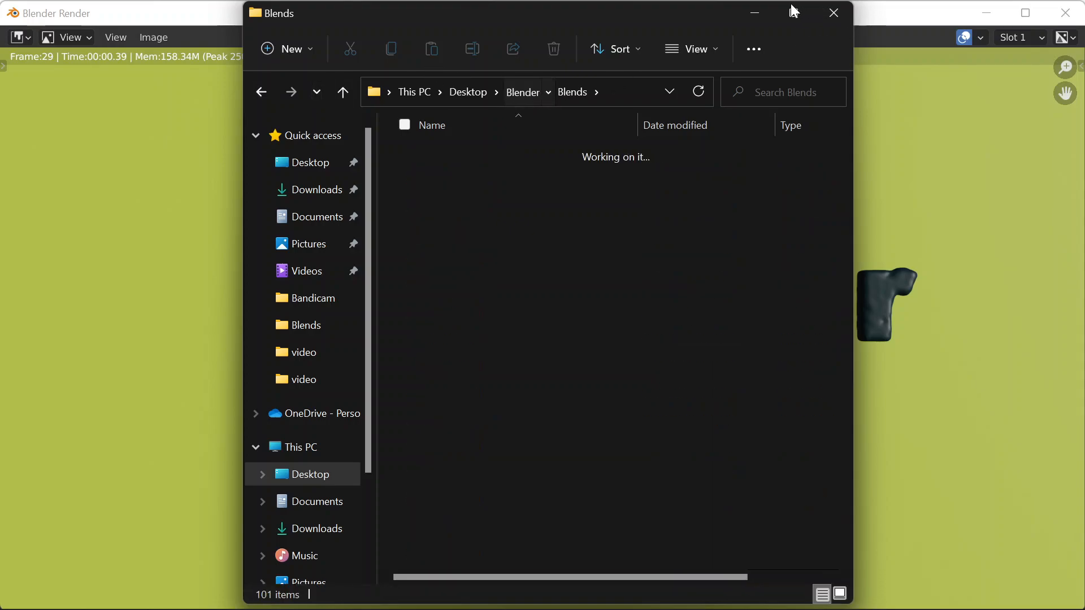
key("super+Up")
Step: Open the video folder inside Animations > 71822_thunder_bolt
left_click(236, 147)
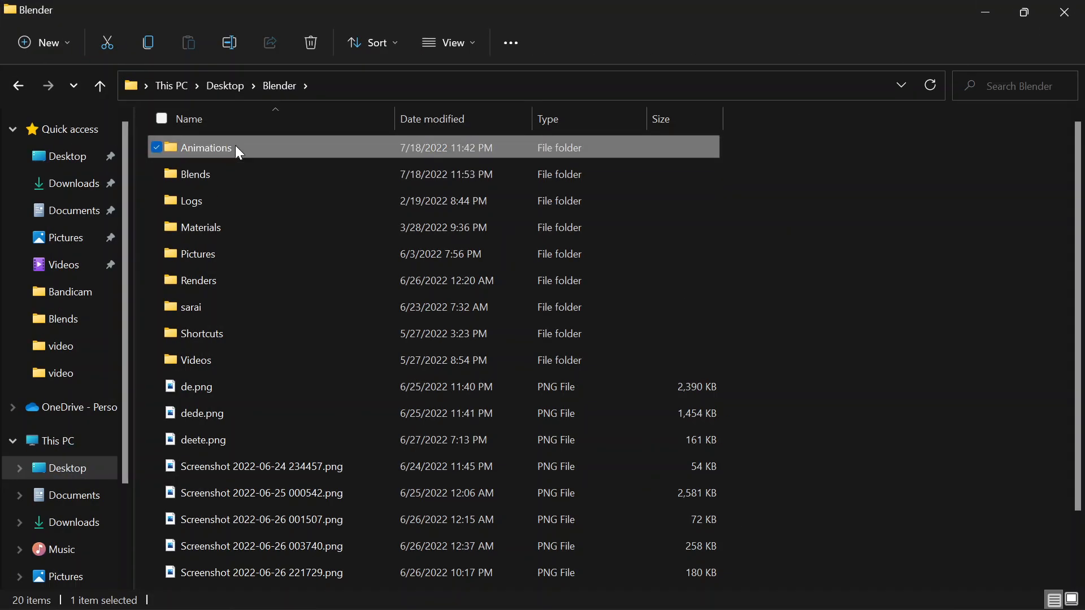
left_click(209, 167)
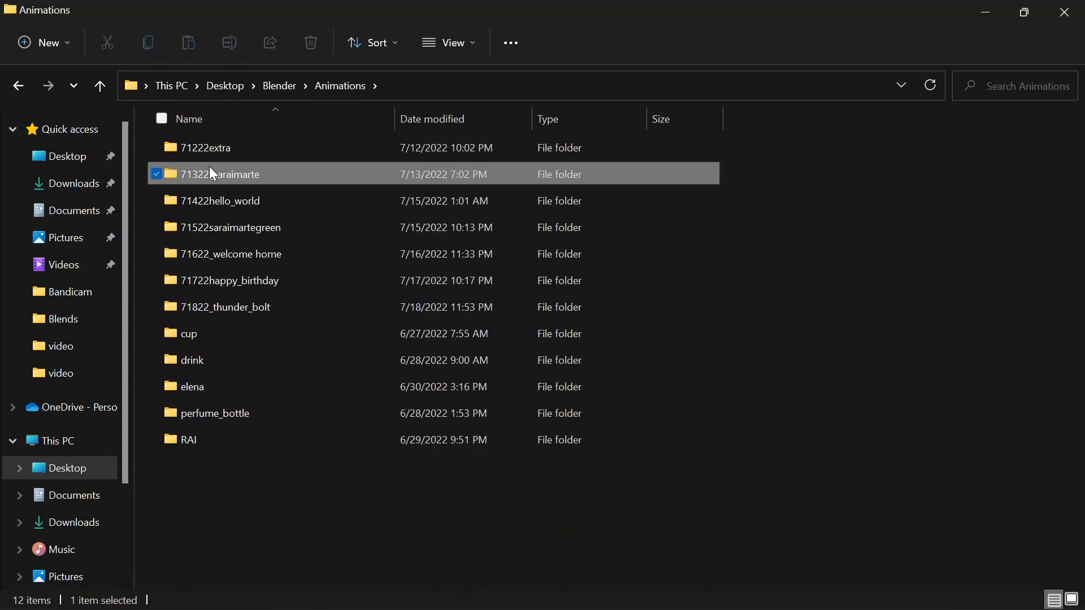
double_click(265, 306)
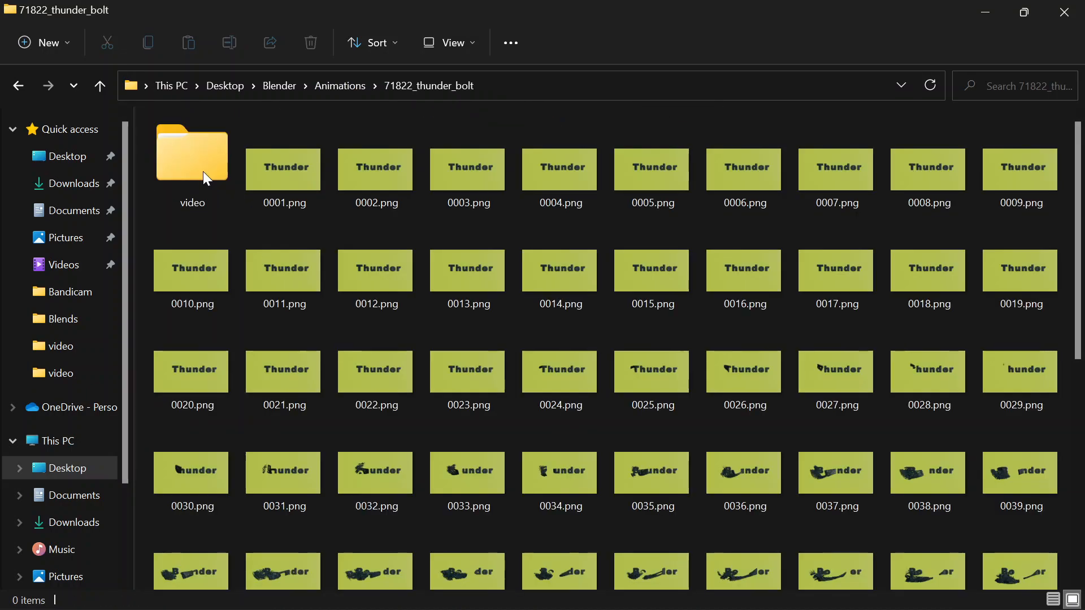
left_click(203, 171)
double_click(202, 169)
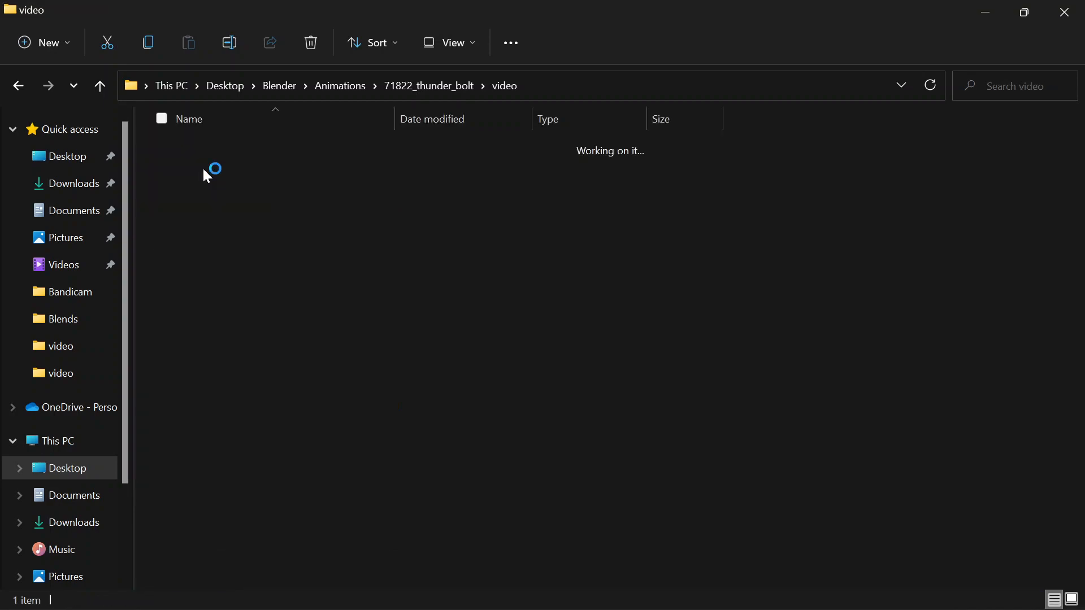
Step: Try to play 0001-0080.mp4, check the render progress in the Blender window previews, and close the player's message
left_click(203, 170)
mouse_move(596, 597)
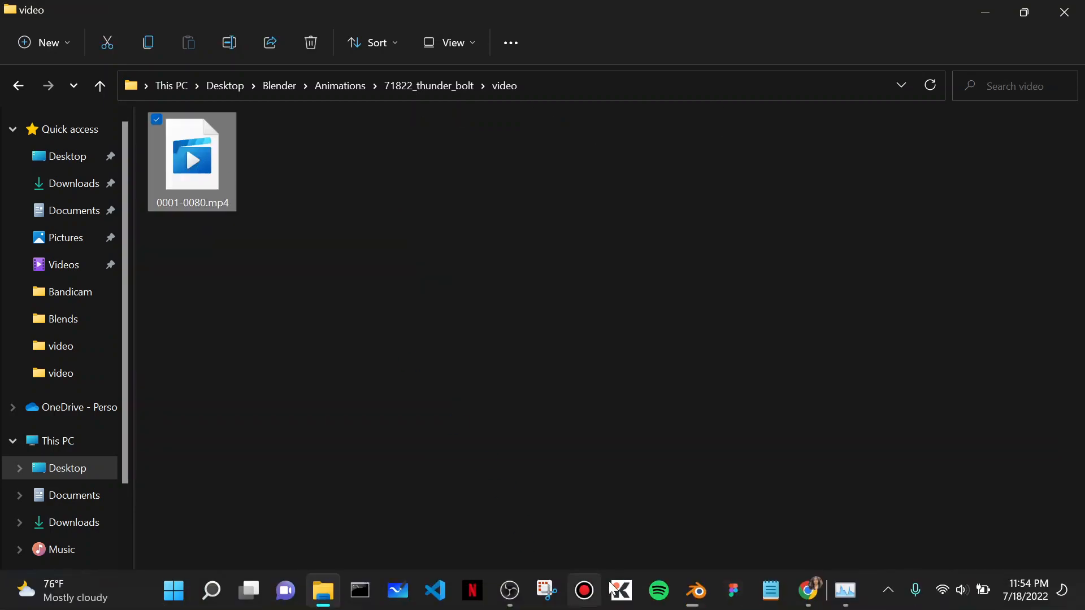
left_click(694, 595)
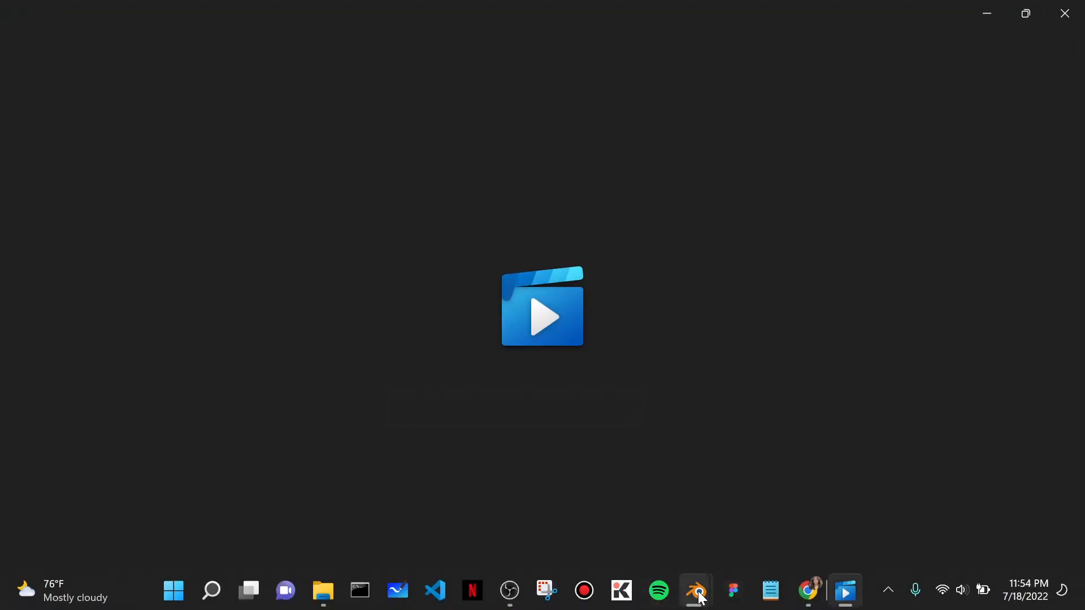
mouse_move(698, 599)
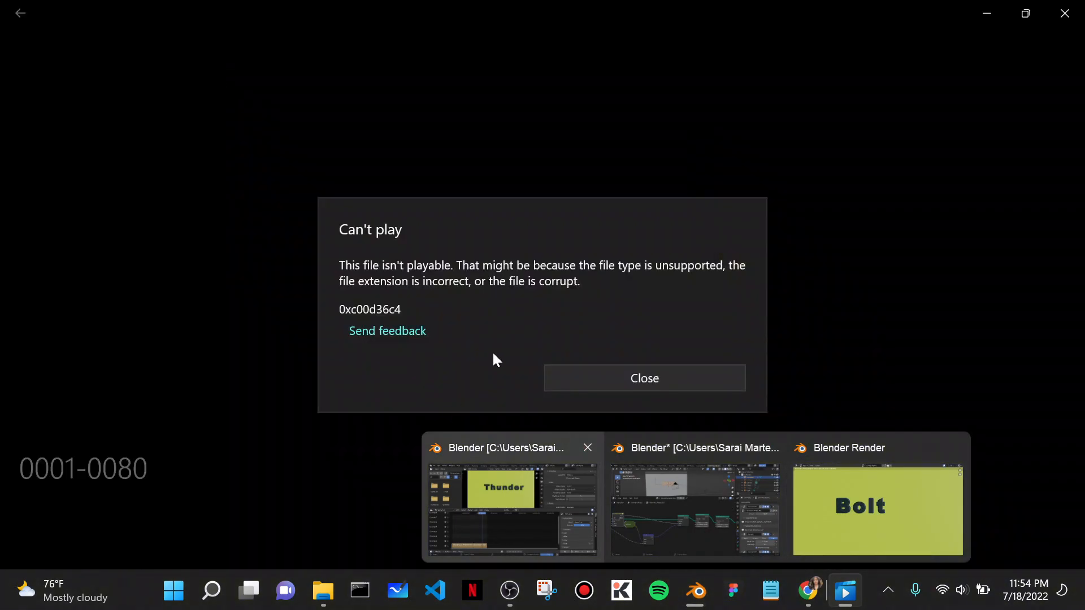
left_click(642, 377)
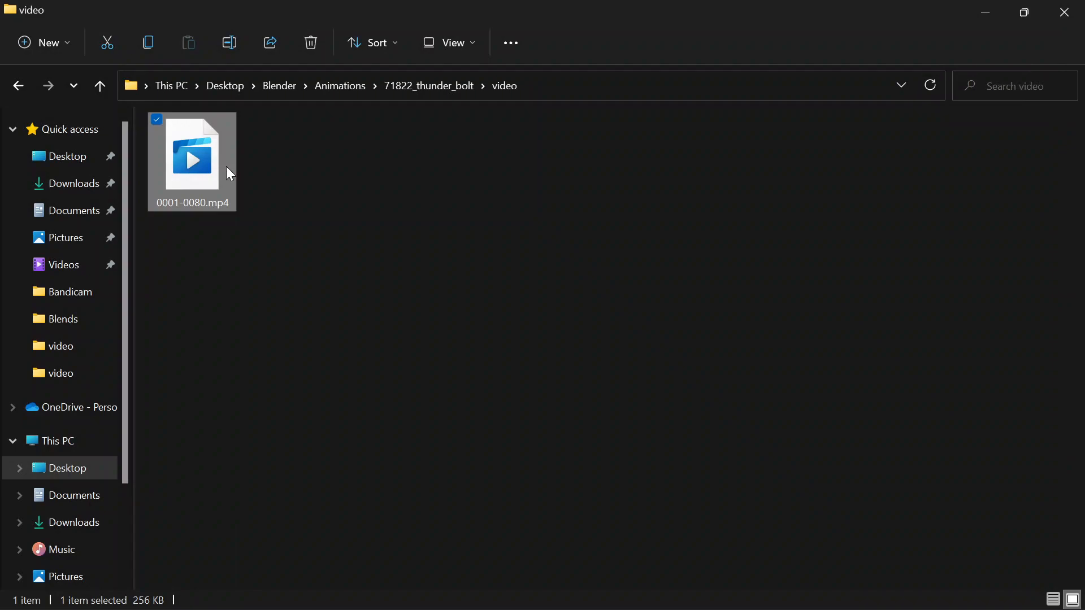
Step: Play the rendered 0001-0080.mp4 several times to review the Thunder-to-Bolt morph, and close the video player and File Explorer
double_click(226, 167)
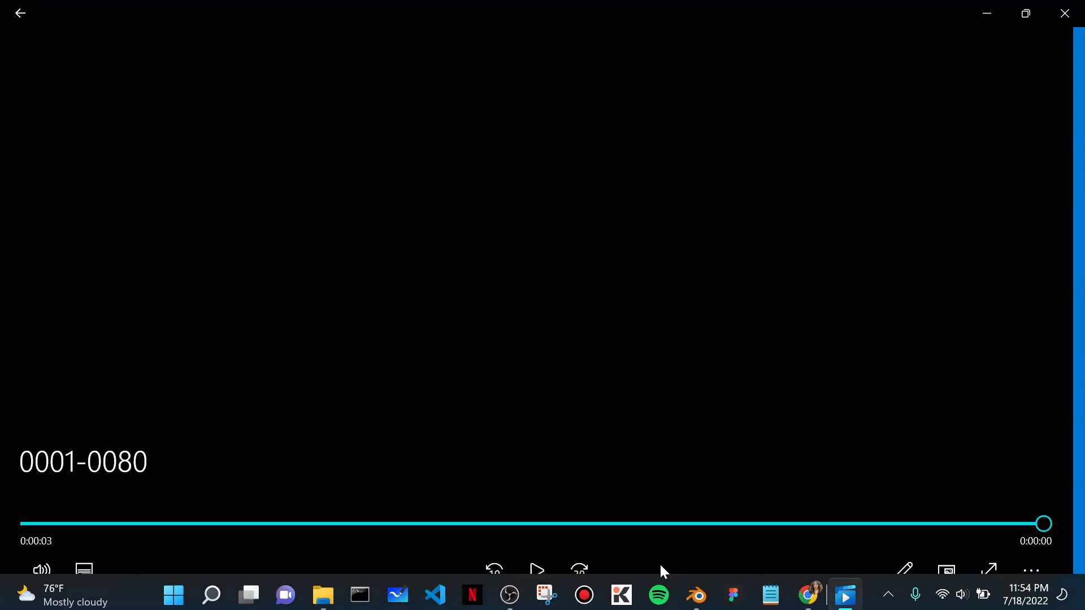
left_click(557, 570)
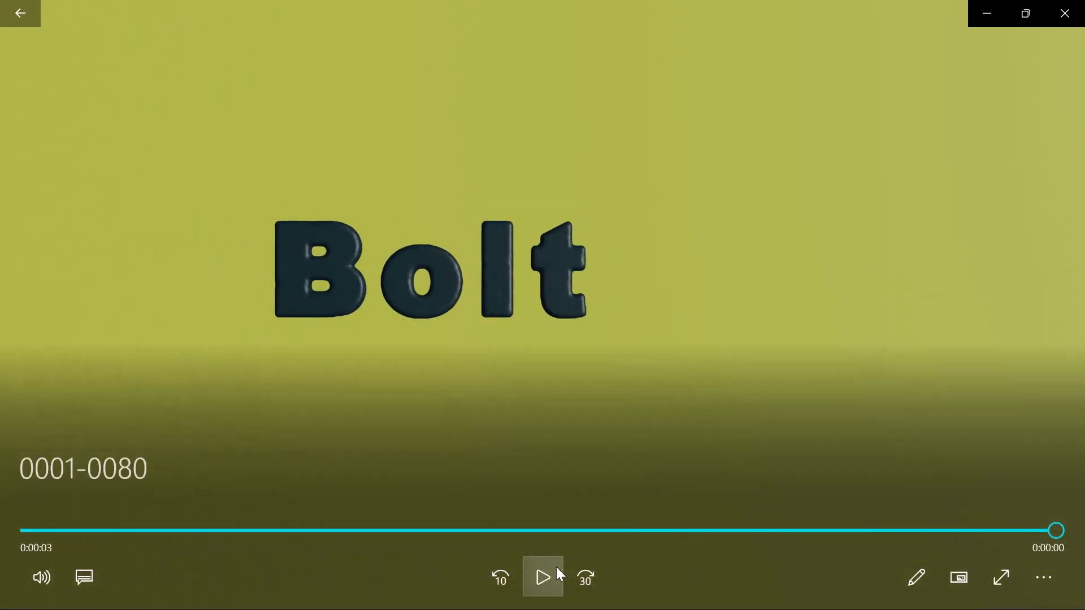
left_click(557, 568)
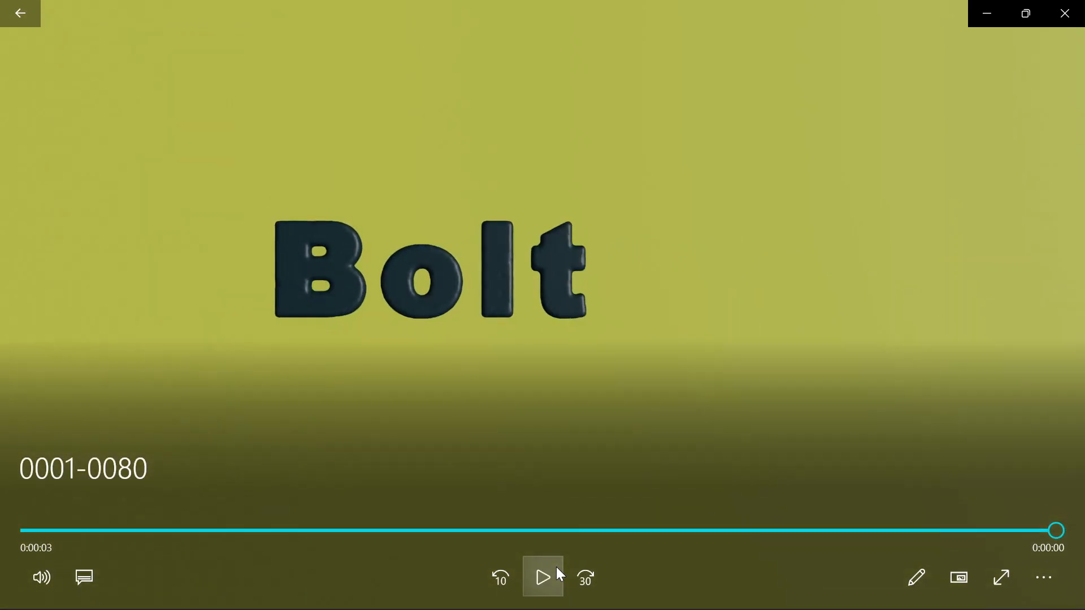
left_click(556, 567)
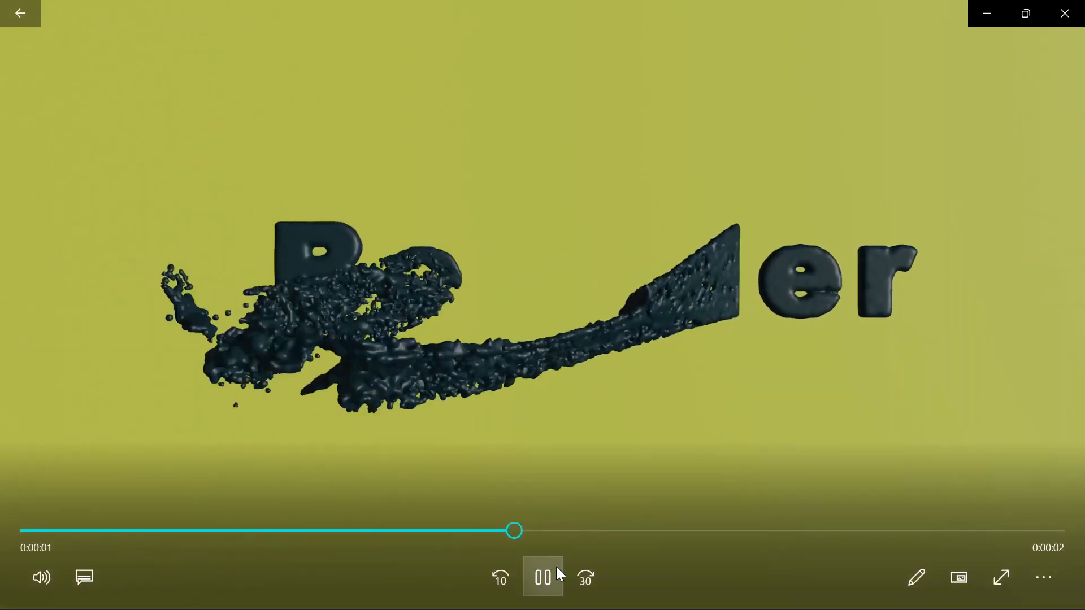
left_click(556, 568)
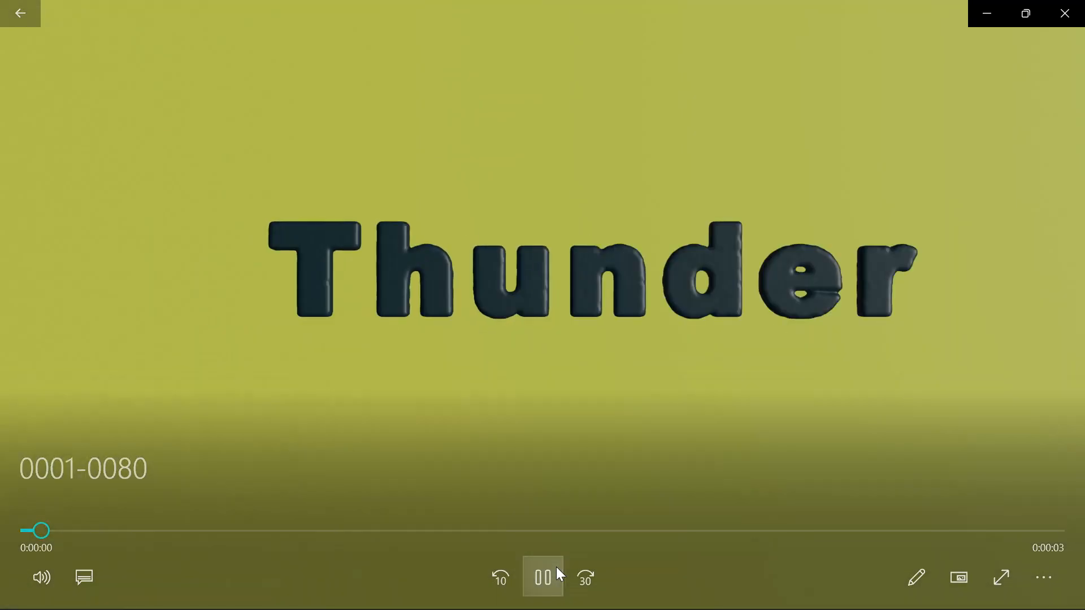
left_click(556, 567)
left_click(556, 567)
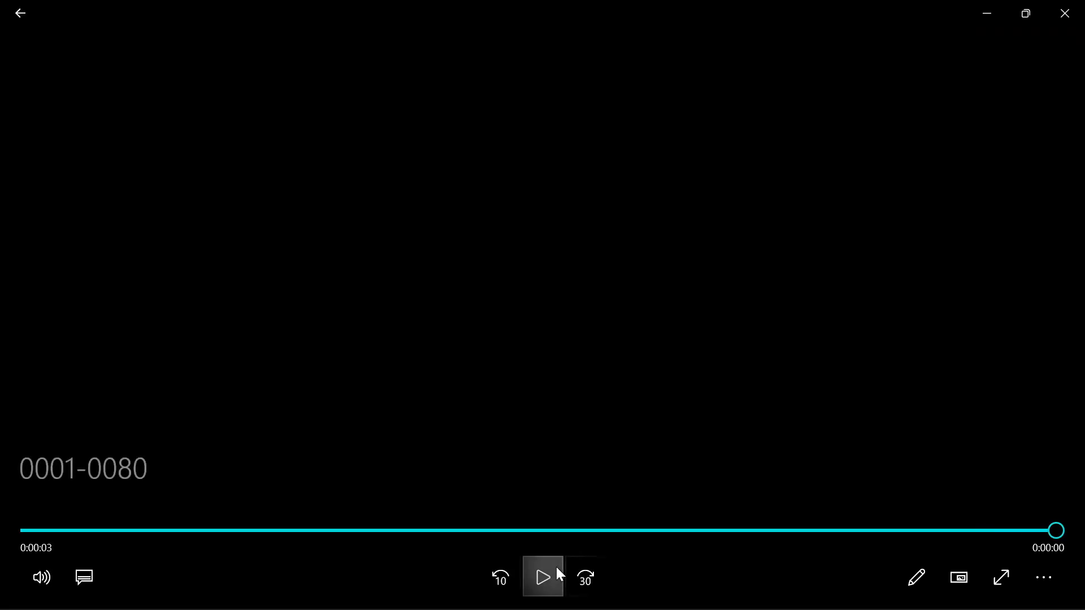
left_click(556, 567)
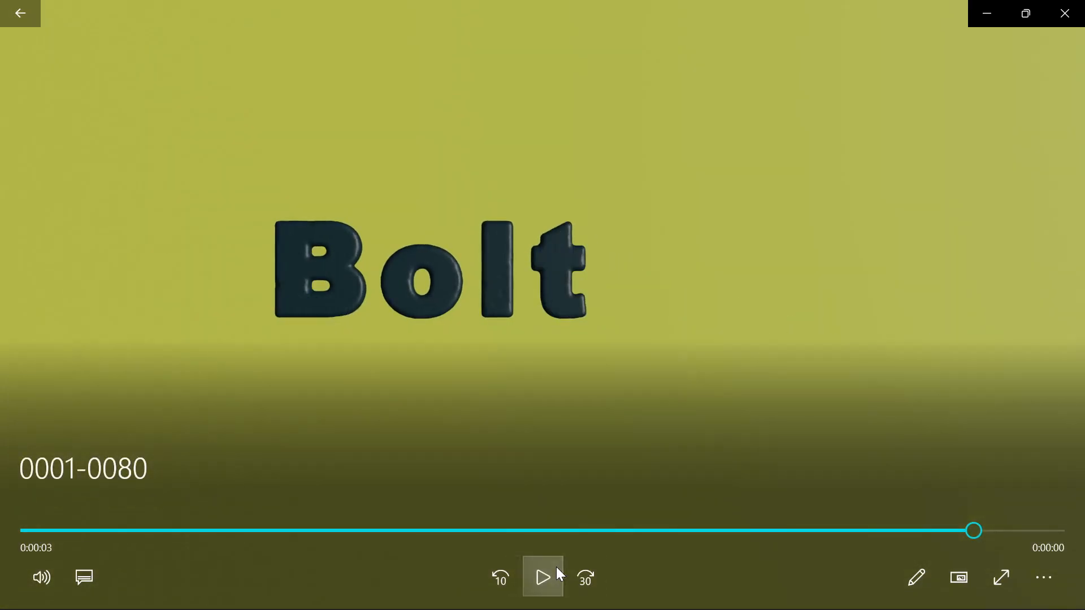
left_click(556, 568)
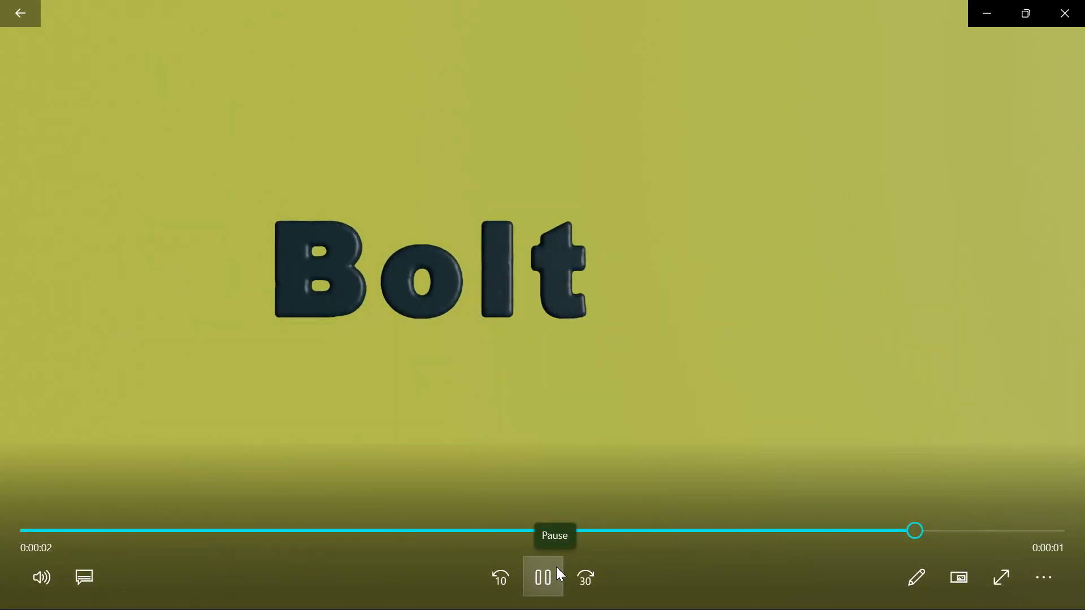
left_click(556, 567)
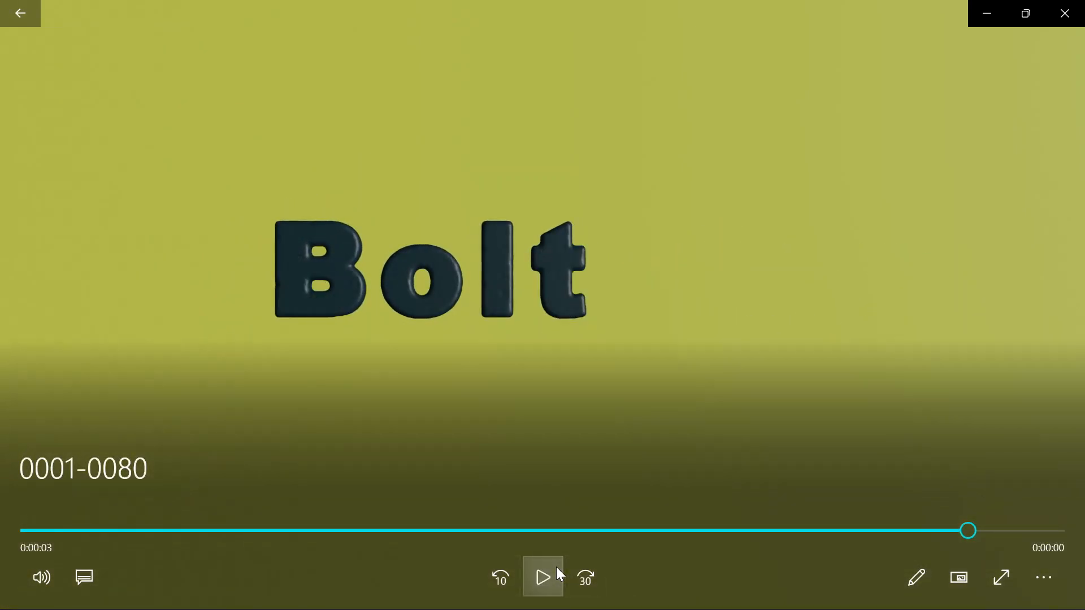
left_click(1082, 6)
left_click(1080, 6)
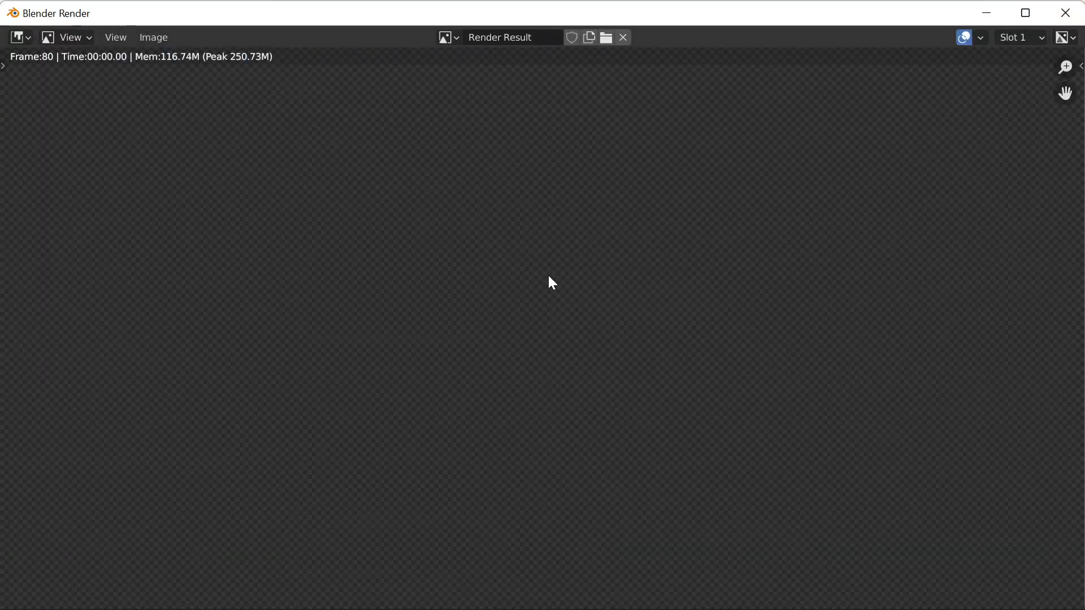